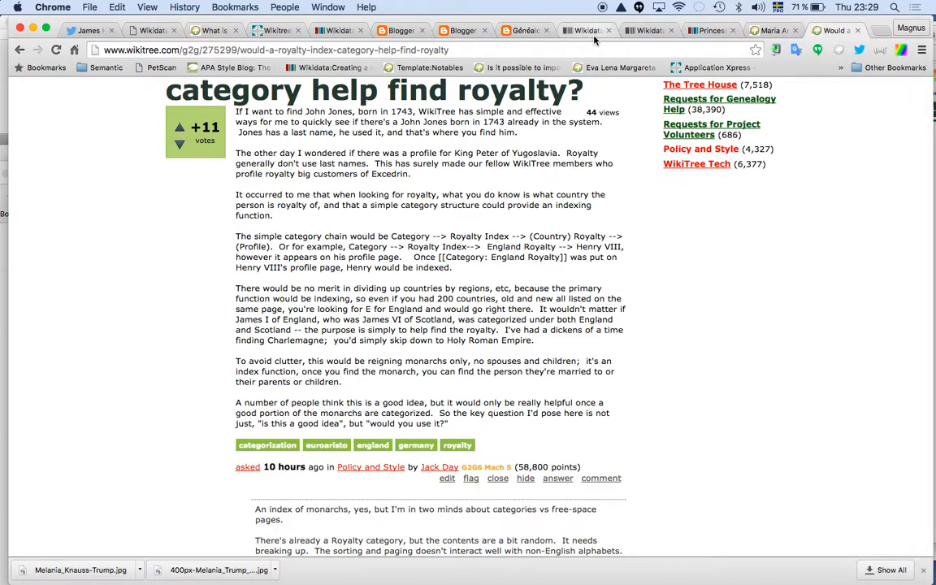
Check the Wikidata query counting people per continent, and close its page to reveal the longest-river query.
click(585, 31)
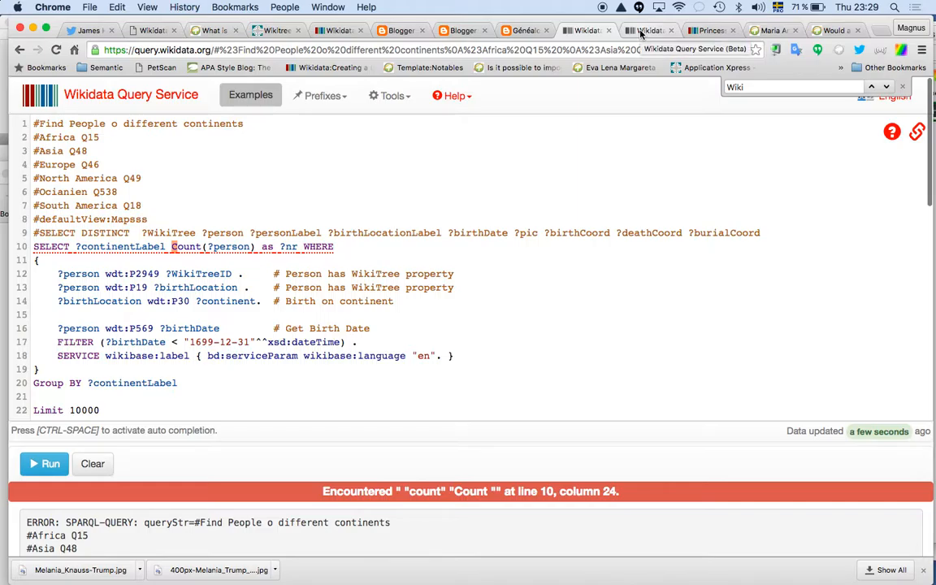
scroll(528, 219, down, 8)
scroll(505, 244, up, 6)
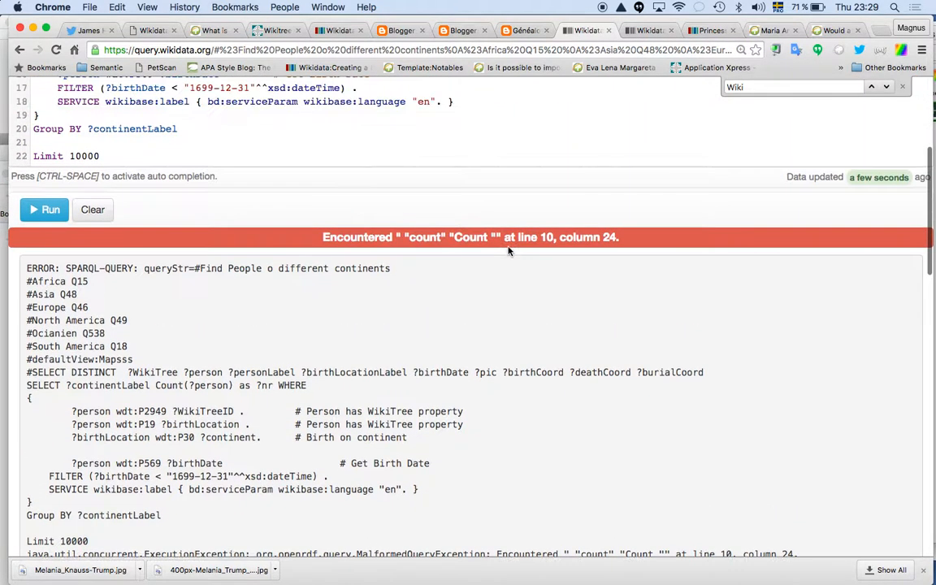
click(610, 30)
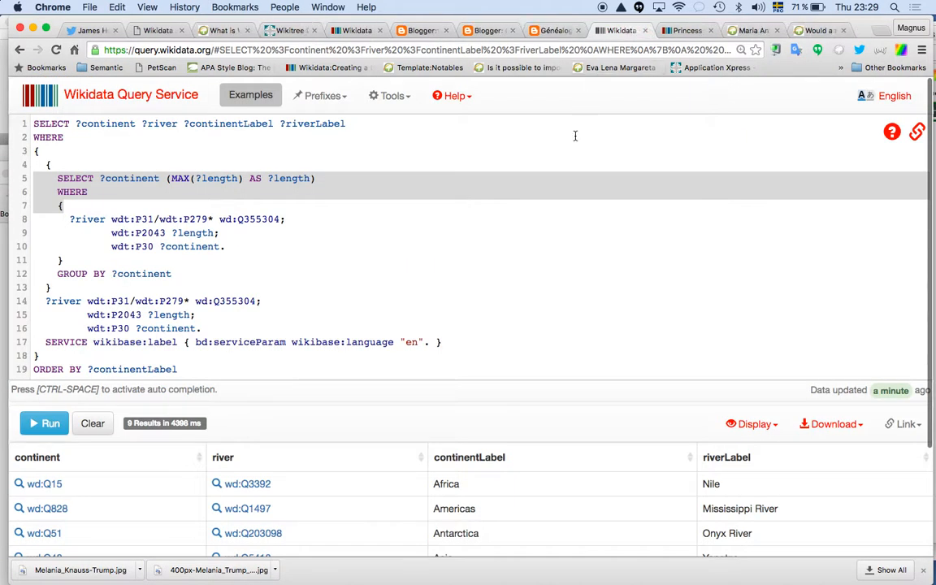
scroll(572, 142, up, 2)
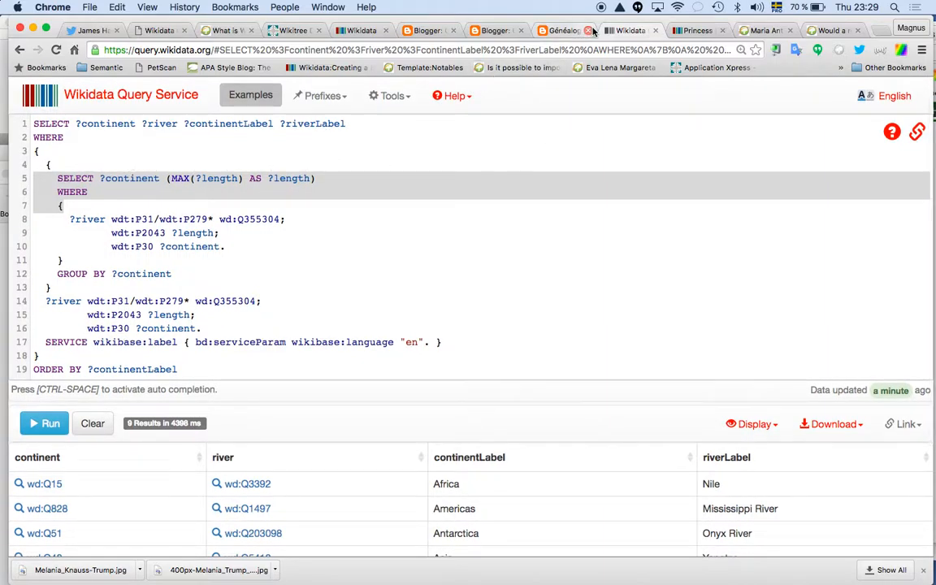
Open the Wikidata item for Princess Maria Antonia of the Two Sicilies and examine its family, birth, death and image statements.
click(693, 30)
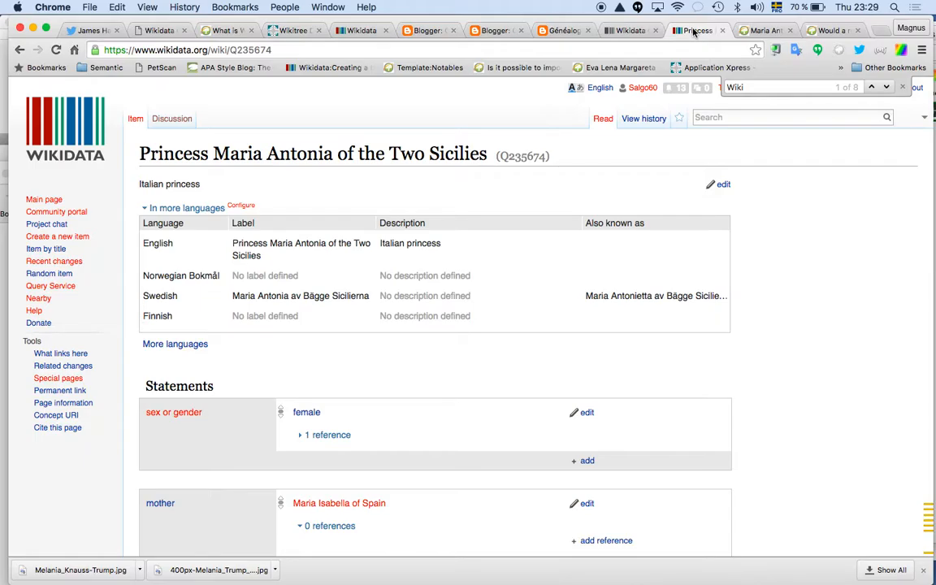
scroll(393, 178, down, 1)
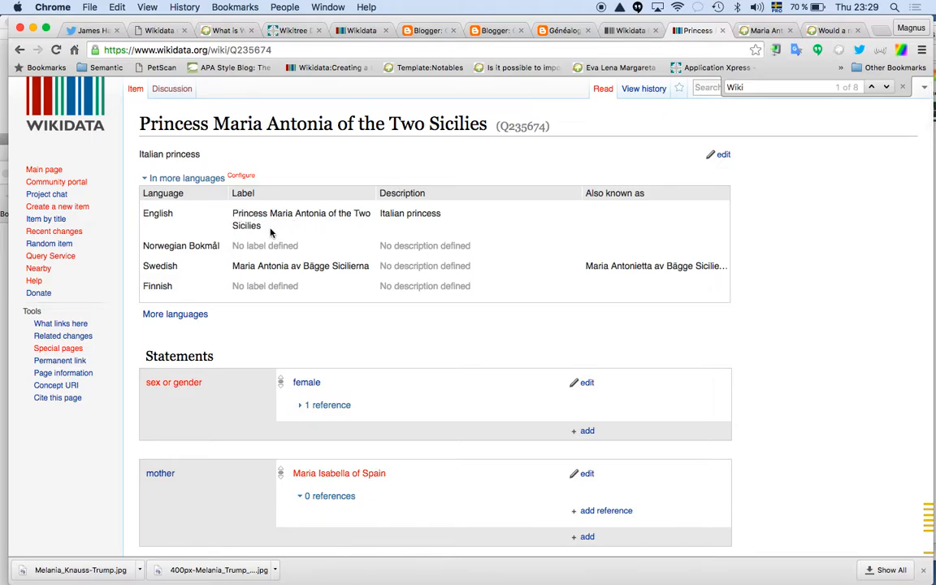
scroll(289, 321, down, 2)
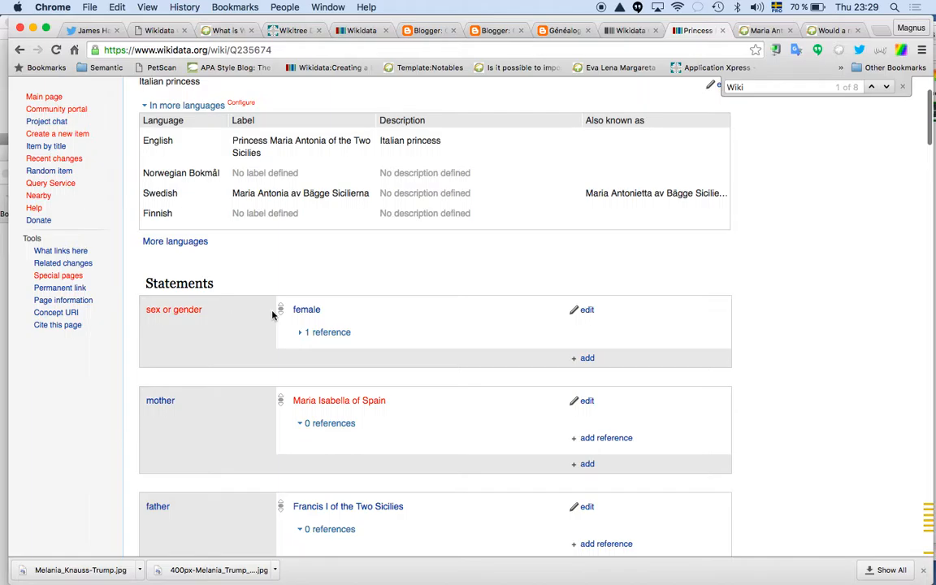
scroll(298, 350, down, 3)
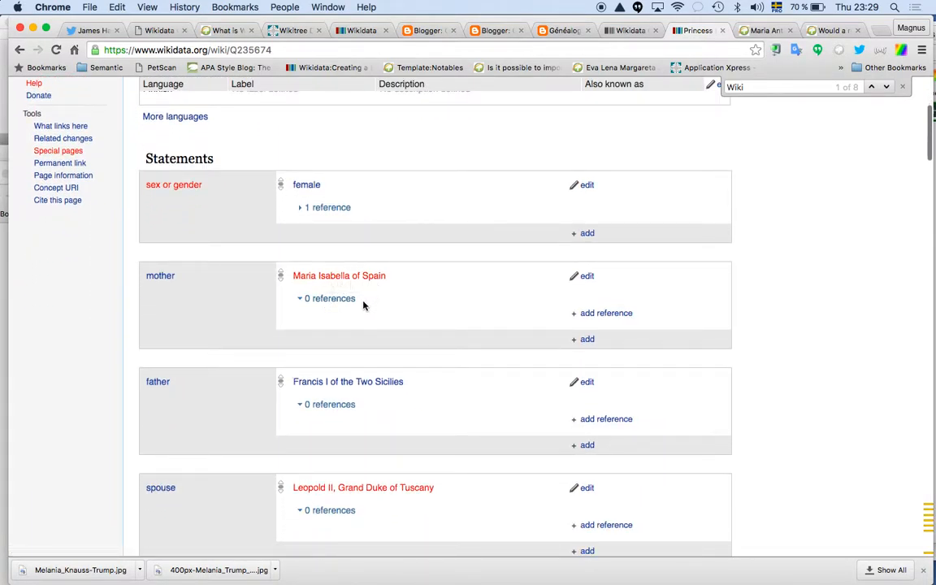
scroll(365, 305, down, 2)
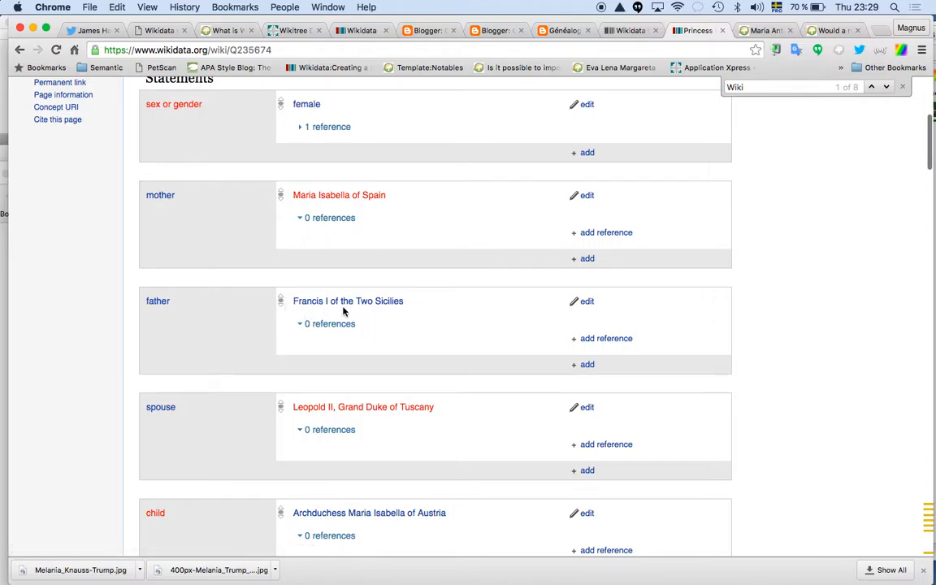
scroll(407, 319, down, 4)
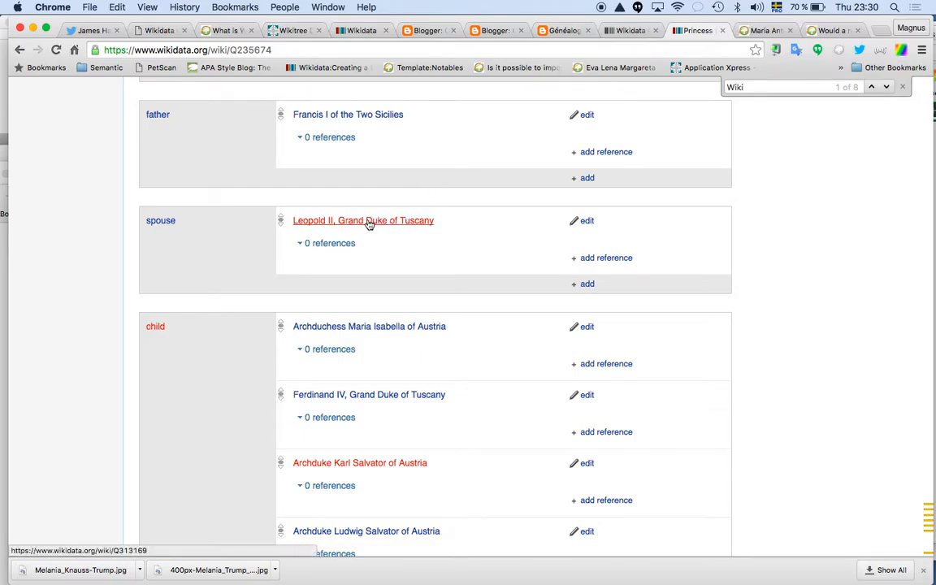
scroll(374, 236, down, 5)
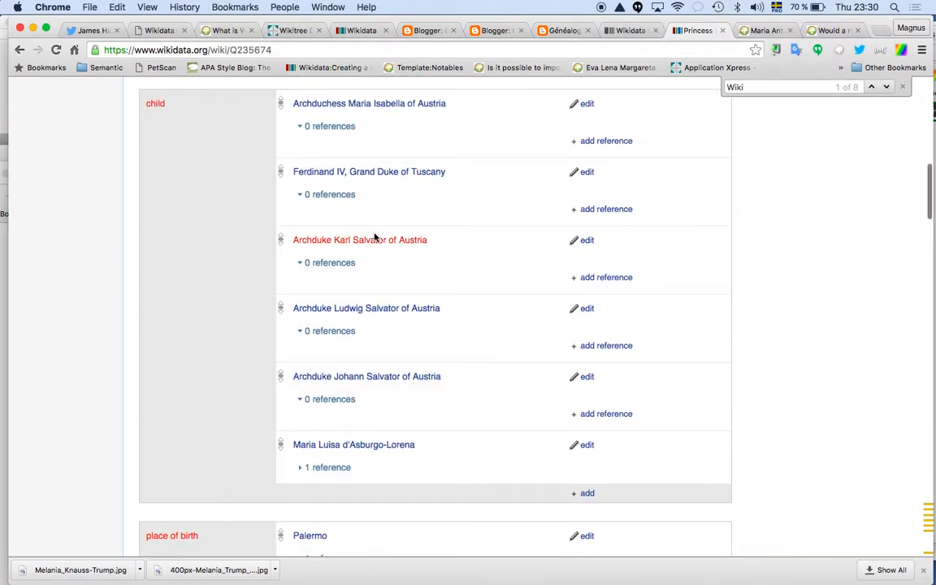
scroll(356, 295, down, 10)
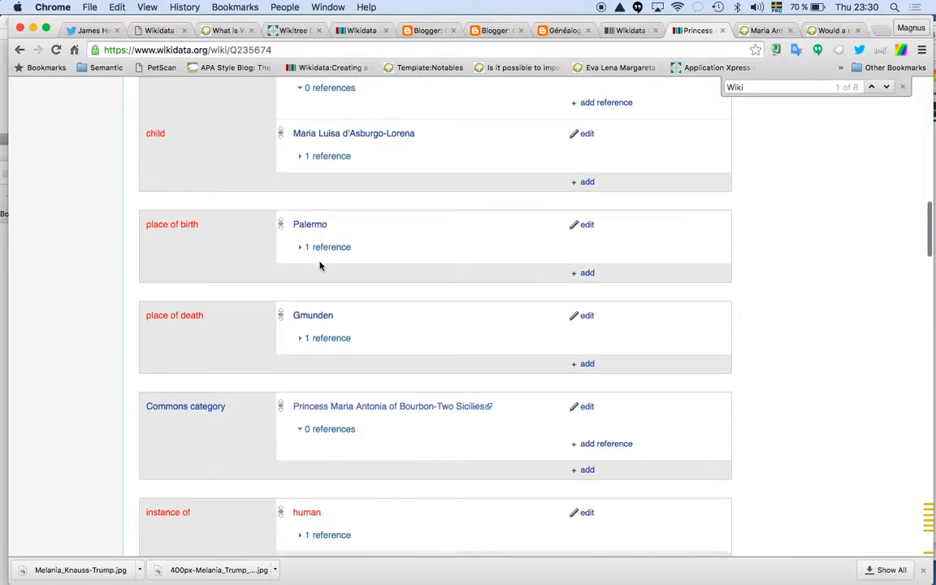
scroll(319, 266, down, 5)
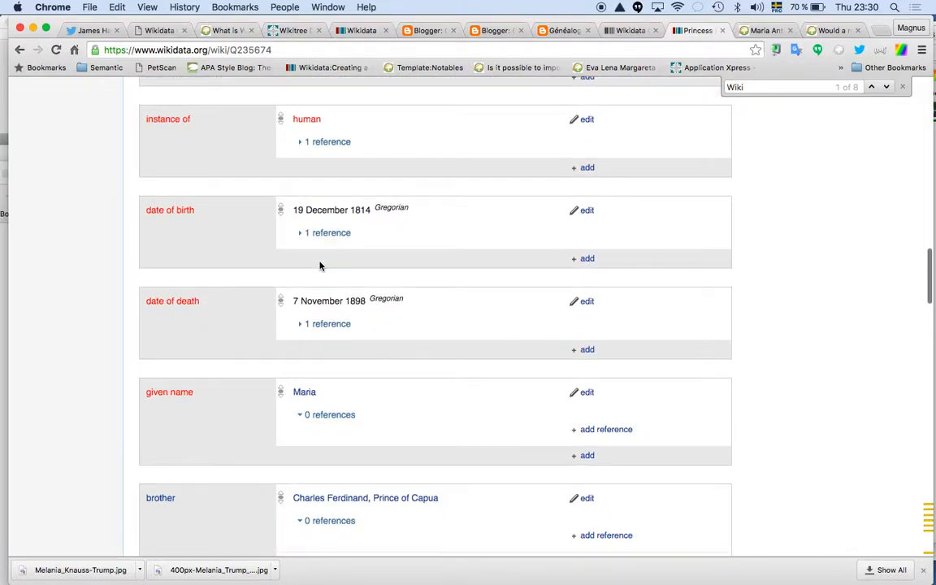
scroll(317, 334, down, 5)
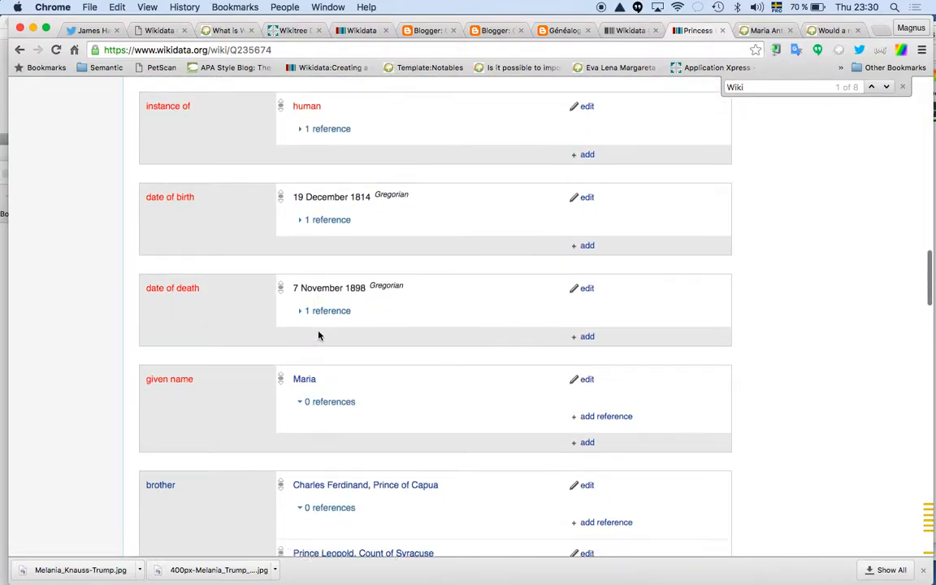
scroll(321, 337, down, 10)
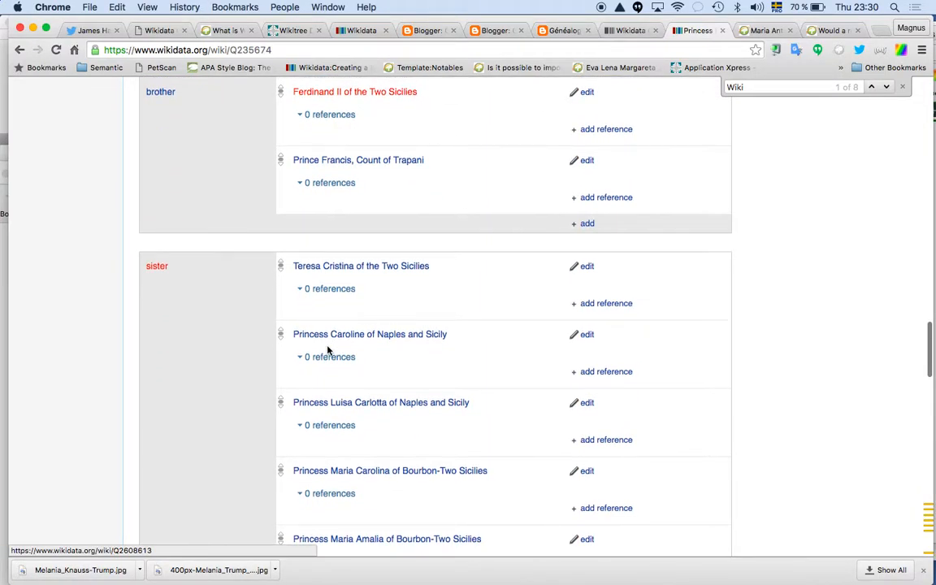
scroll(328, 349, down, 7)
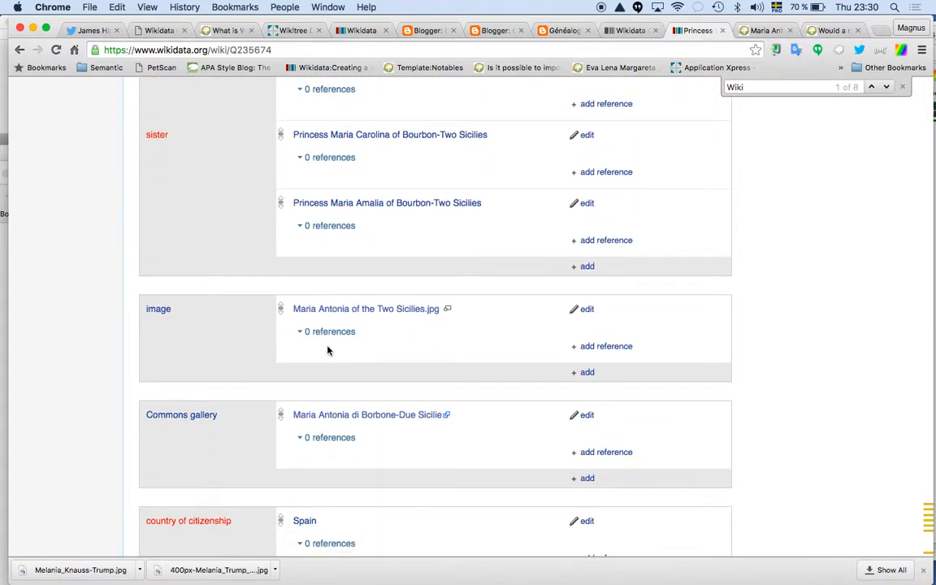
scroll(329, 351, down, 8)
Open the princess's spouse item, Leopold II, Grand Duke of Tuscany, and examine his family and burial statements.
scroll(328, 351, up, 20)
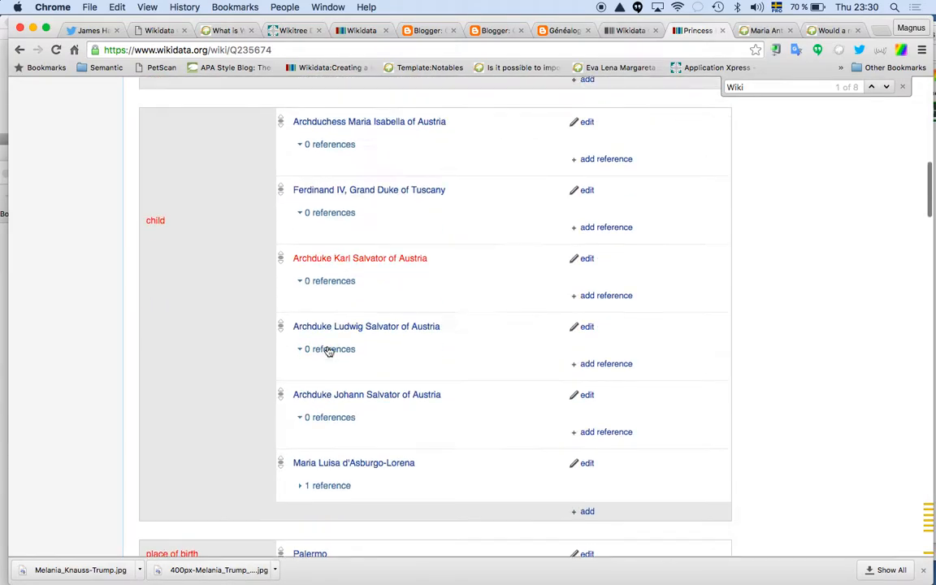
click(336, 336)
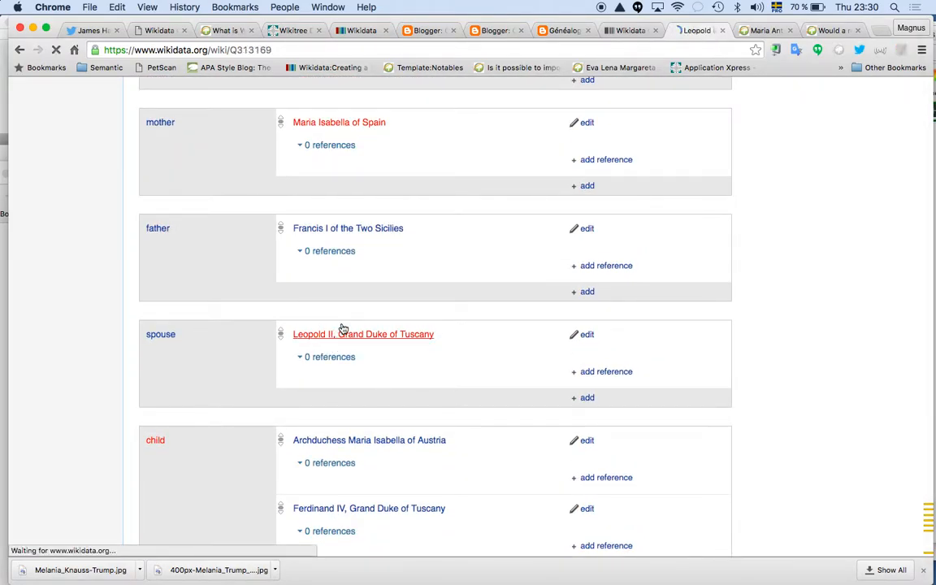
scroll(341, 325, up, 3)
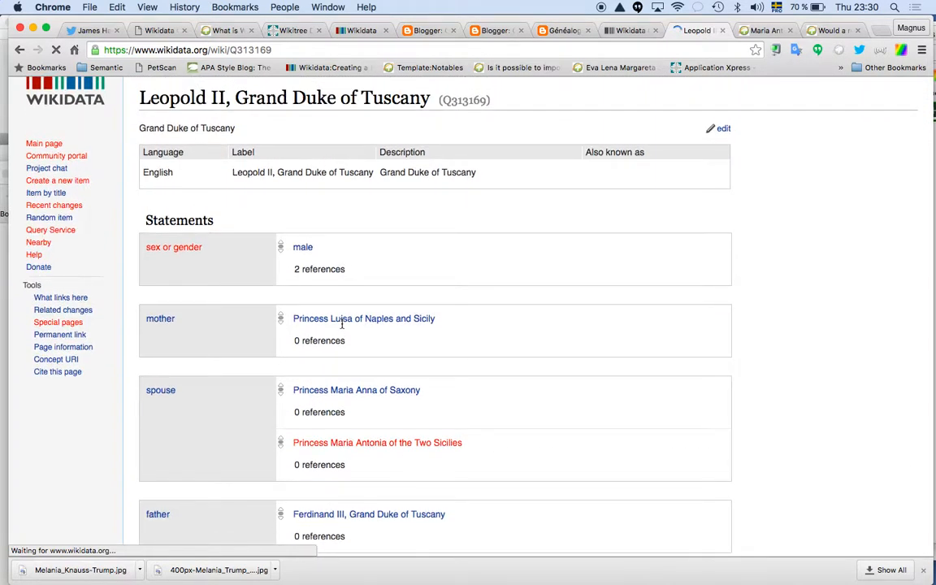
scroll(324, 261, down, 5)
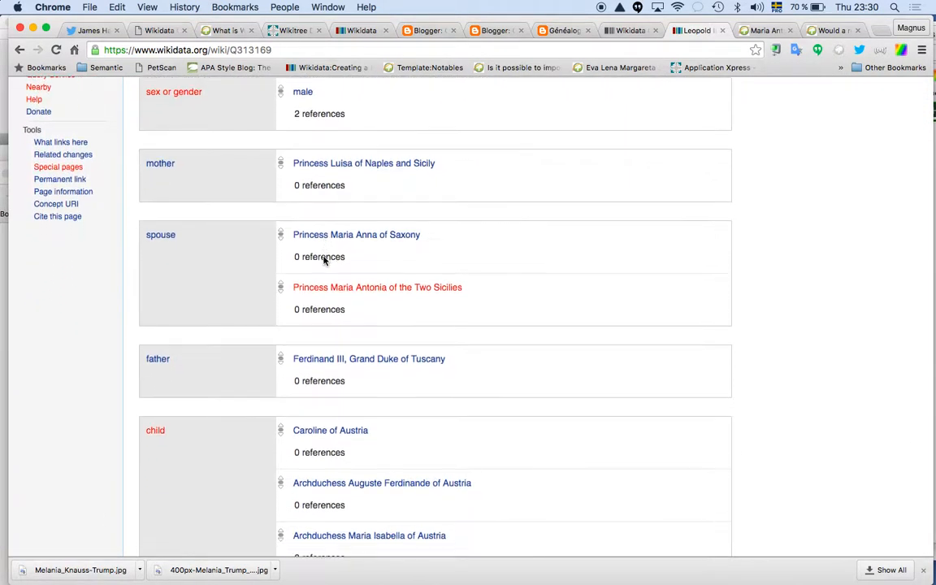
scroll(355, 301, down, 10)
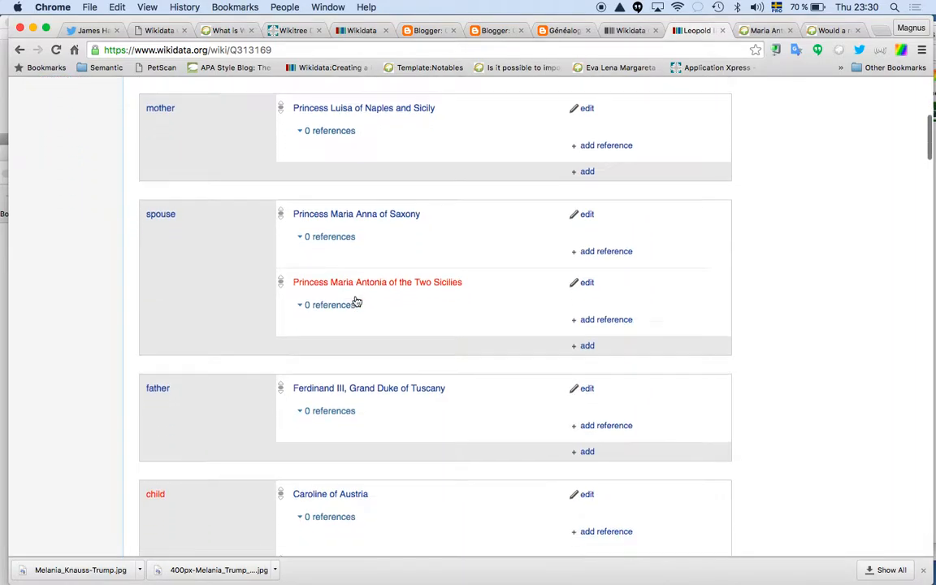
scroll(355, 301, down, 15)
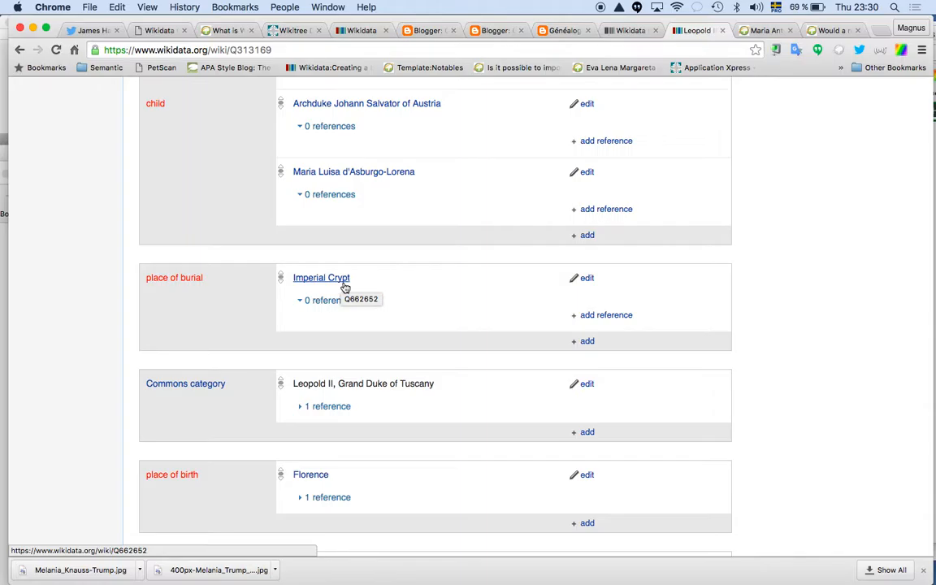
Open Leopold II's place of burial, Imperial Crypt, and examine its location, country and coordinate statements.
click(345, 284)
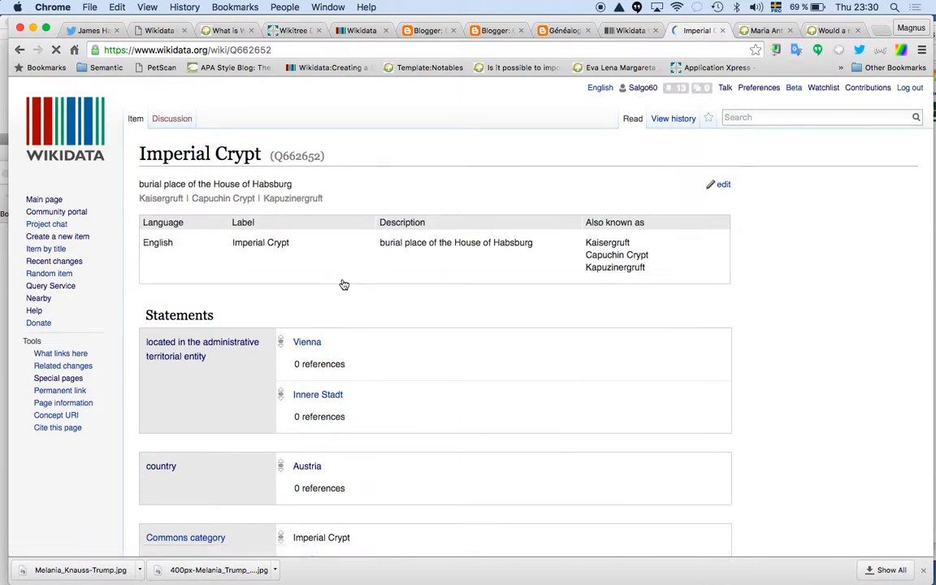
scroll(344, 284, down, 3)
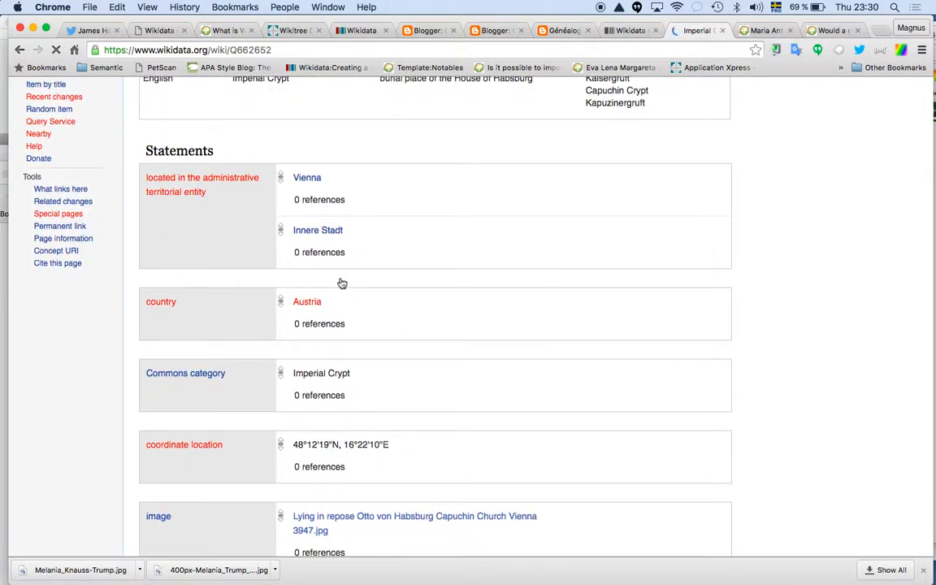
scroll(323, 308, down, 5)
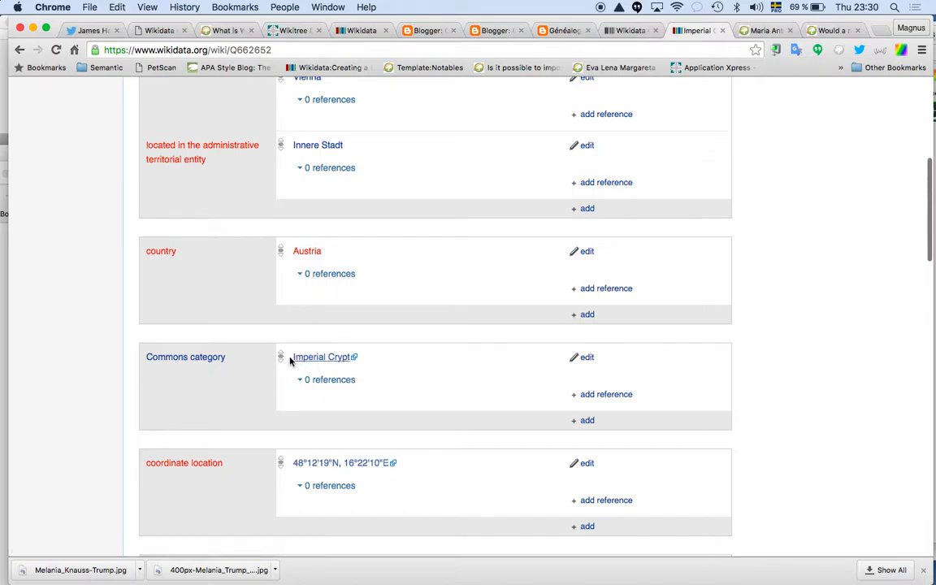
scroll(272, 380, down, 4)
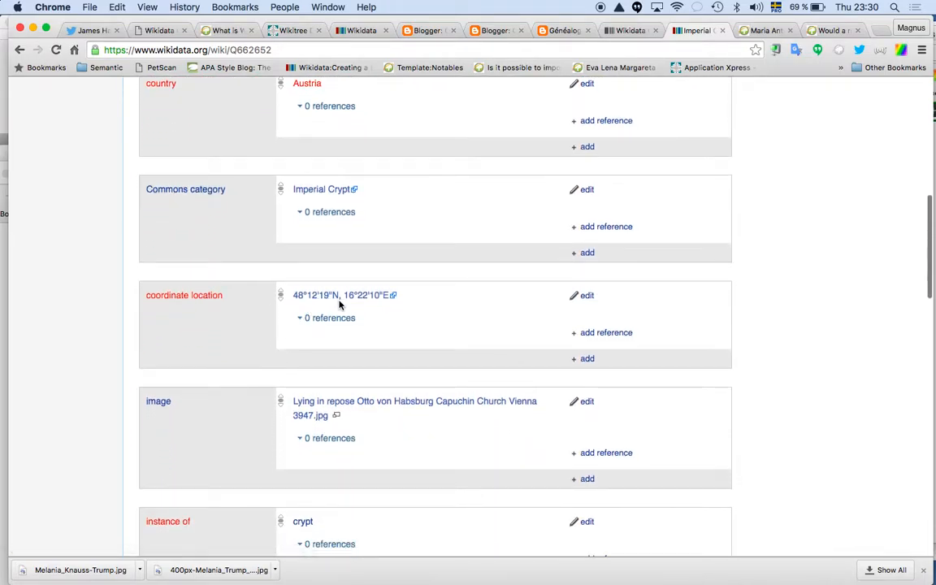
View the Imperial Crypt's image file on Wikimedia Commons and examine the picture and its summary.
click(334, 402)
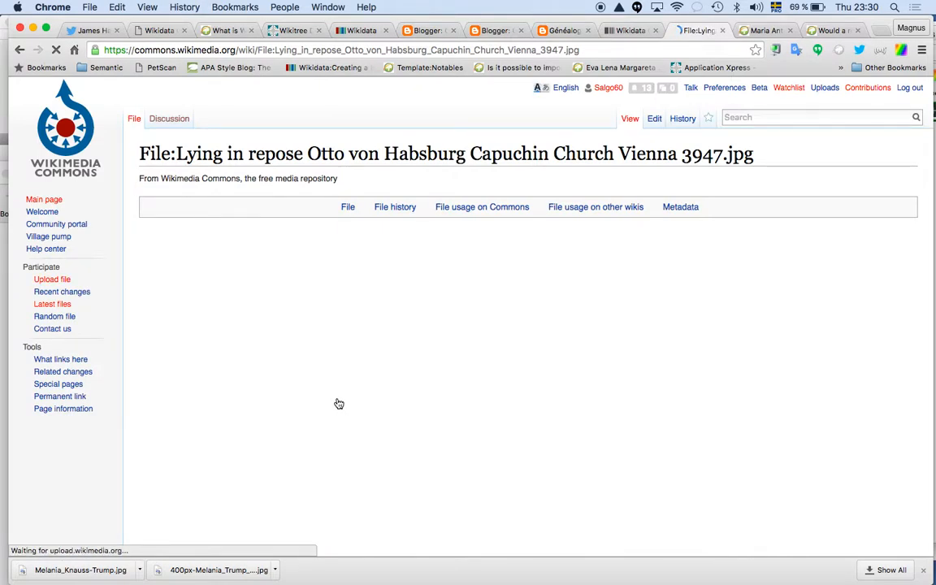
scroll(339, 404, down, 2)
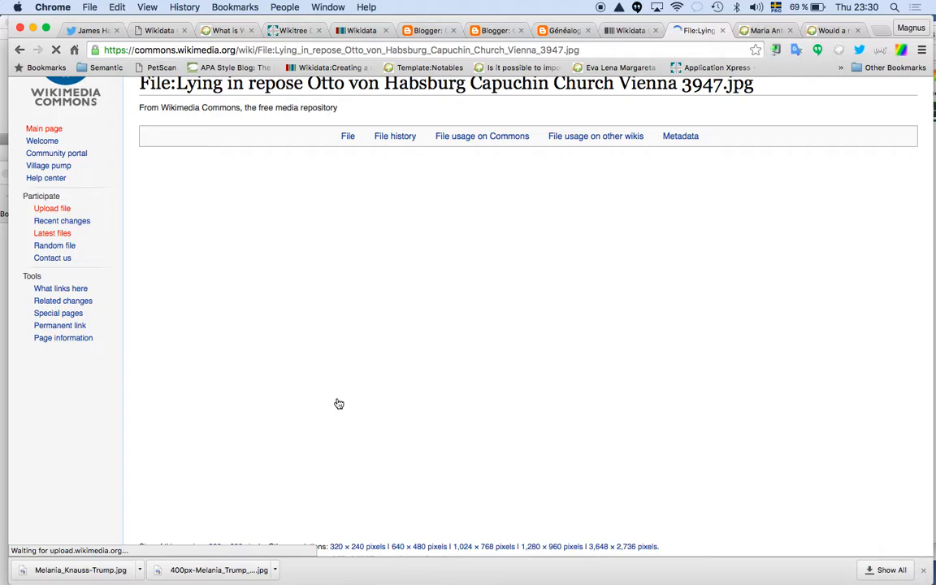
scroll(339, 404, down, 5)
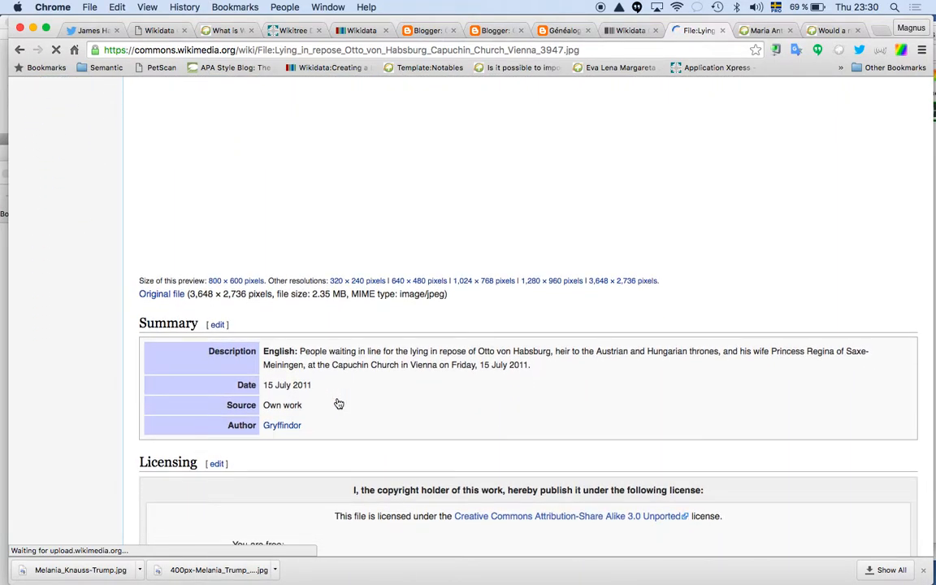
scroll(339, 404, up, 3)
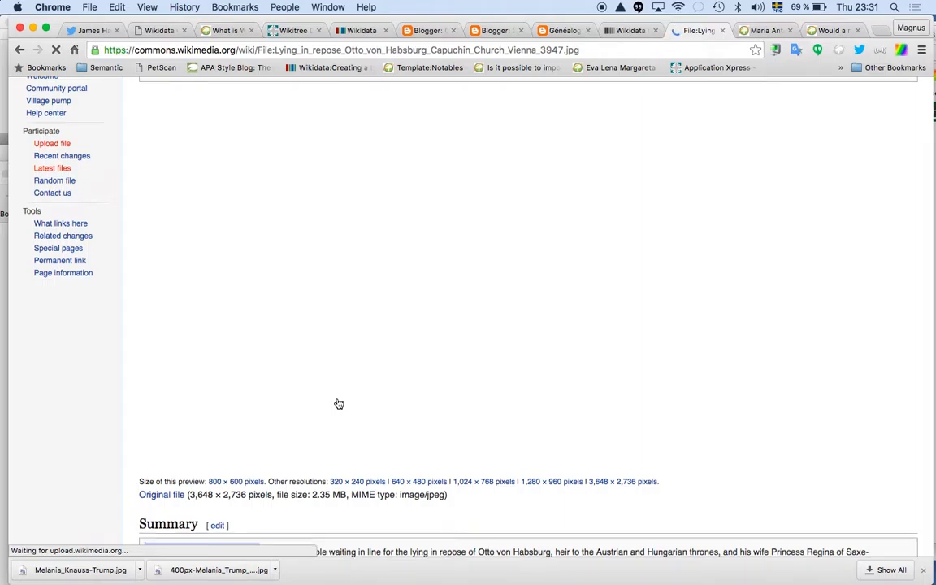
scroll(339, 404, up, 2)
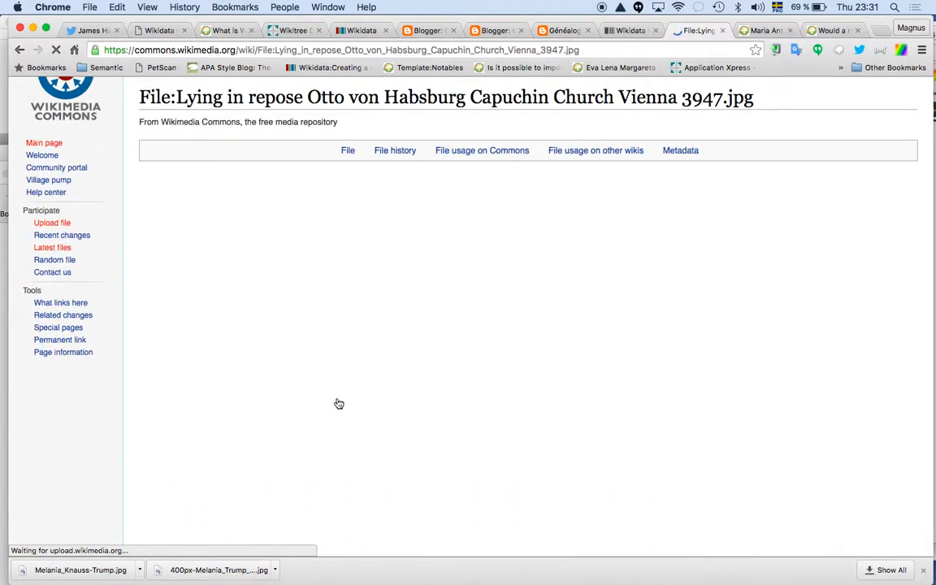
scroll(339, 404, down, 2)
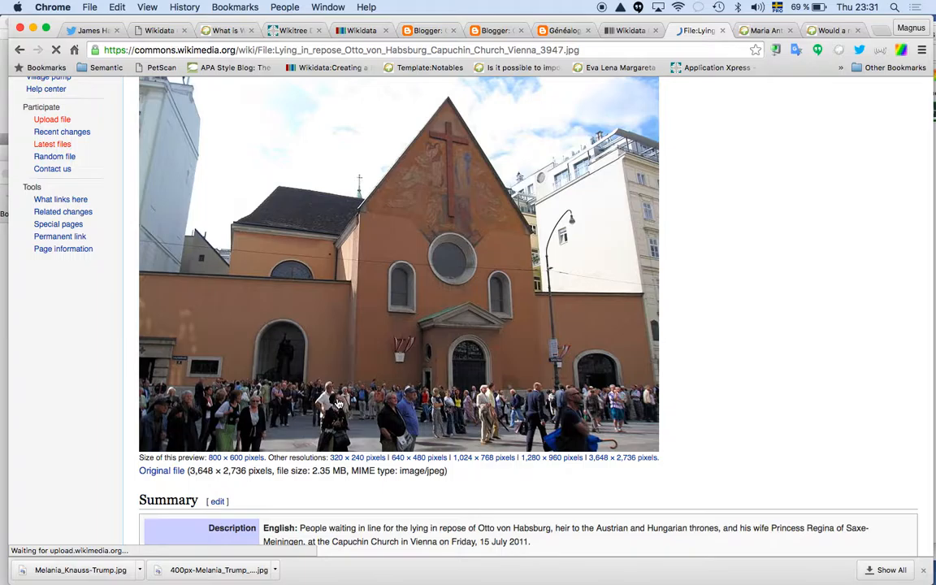
Return to the Imperial Crypt item and examine its remaining statements, including the category of people buried there, and its identifiers.
click(21, 52)
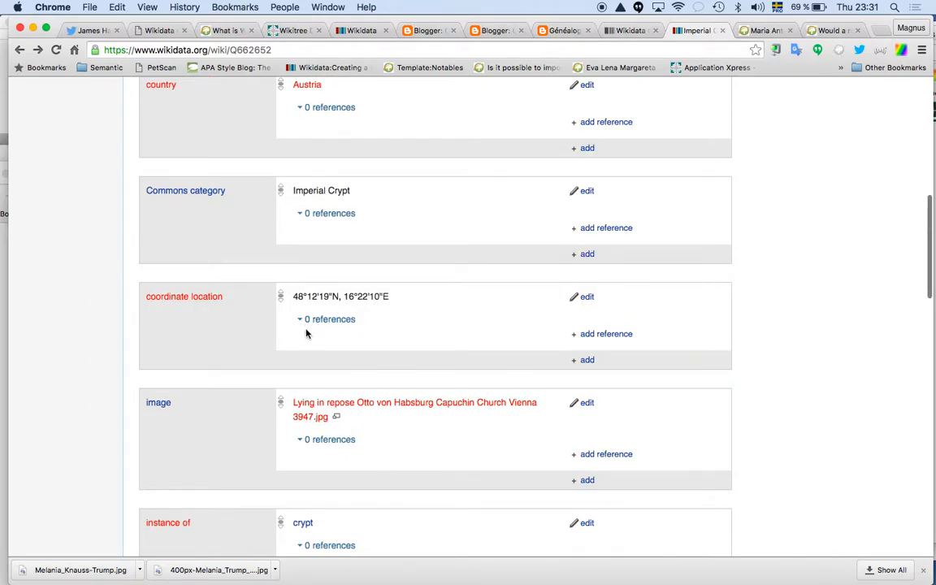
scroll(306, 334, down, 5)
scroll(303, 353, down, 1)
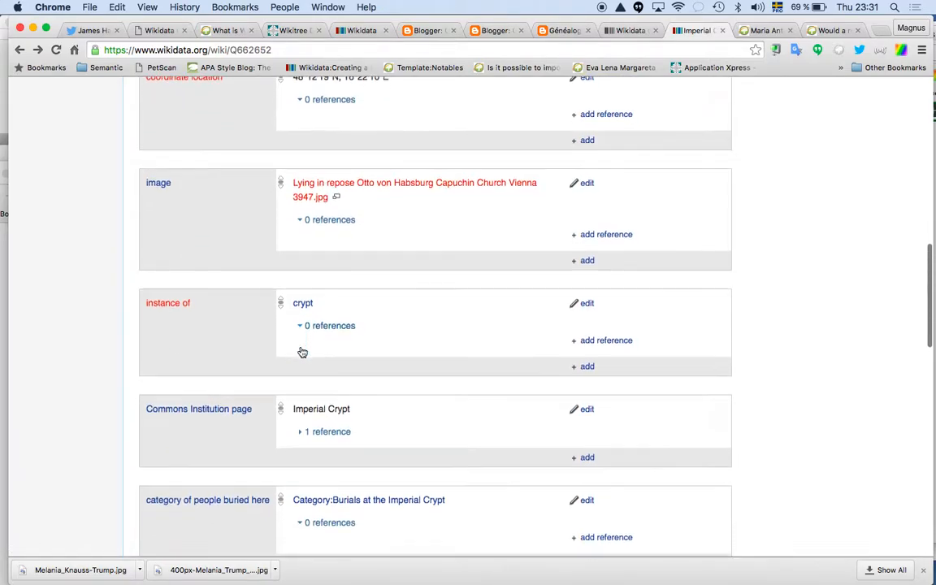
scroll(367, 357, down, 6)
scroll(397, 414, down, 8)
scroll(399, 414, up, 9)
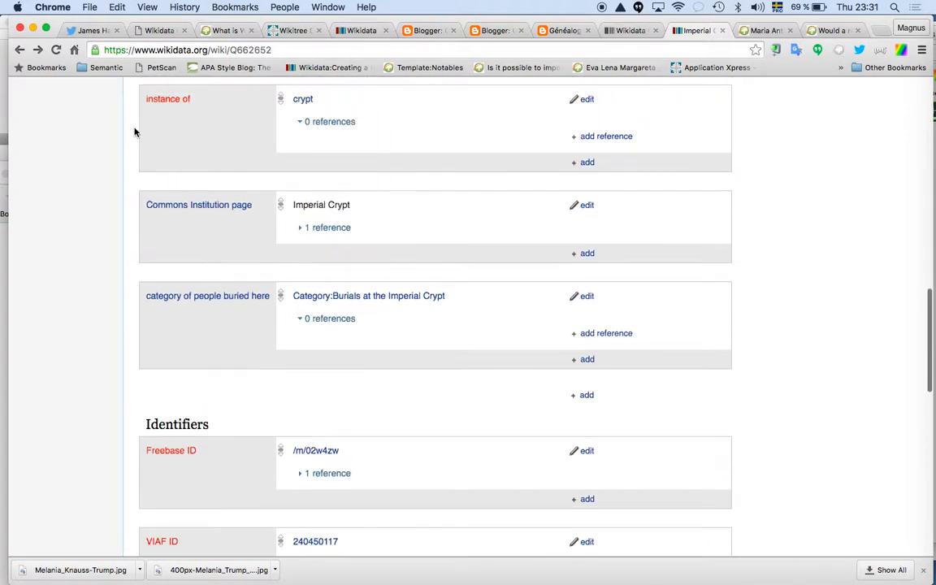
Return to Leopold II, Grand Duke of Tuscany's item and examine his burial, birth and death statements.
click(21, 51)
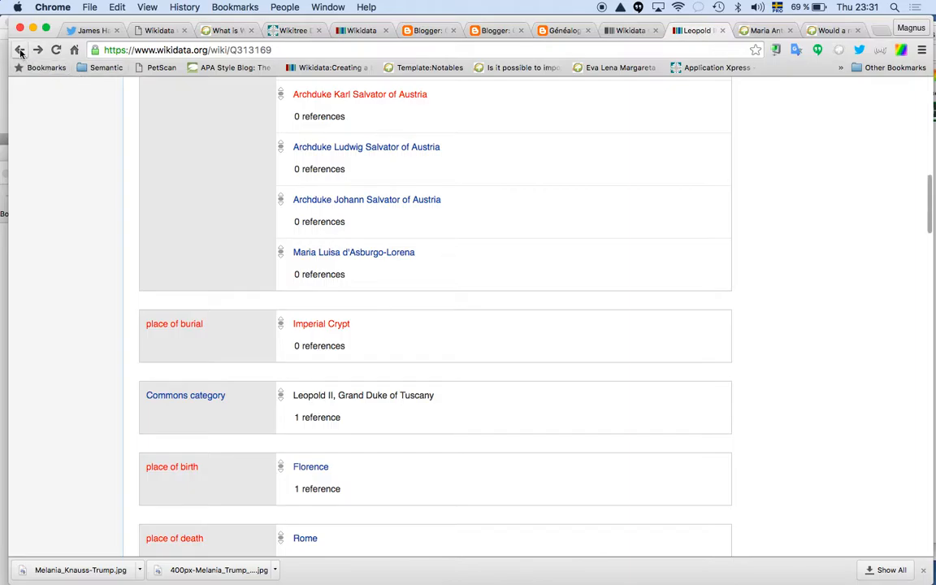
click(21, 51)
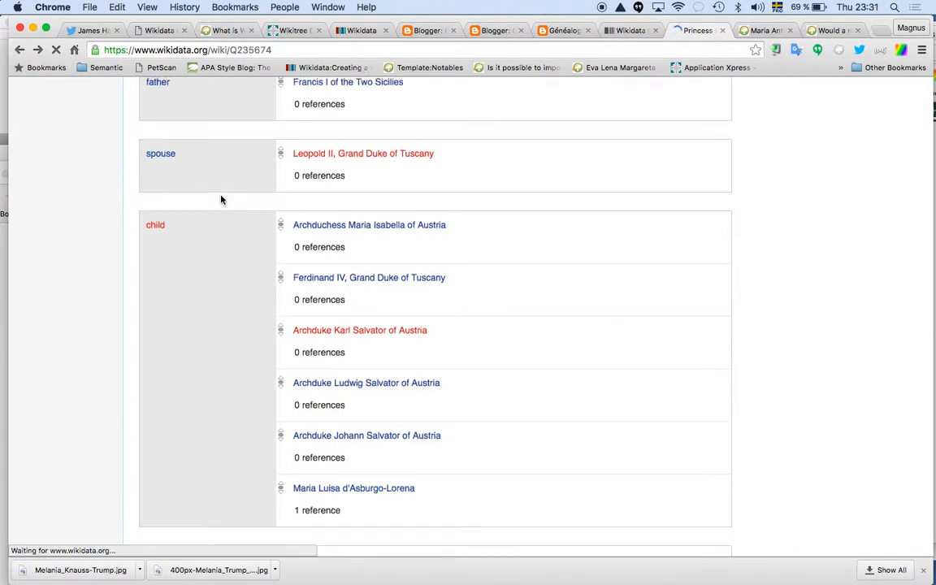
scroll(221, 199, up, 10)
click(38, 50)
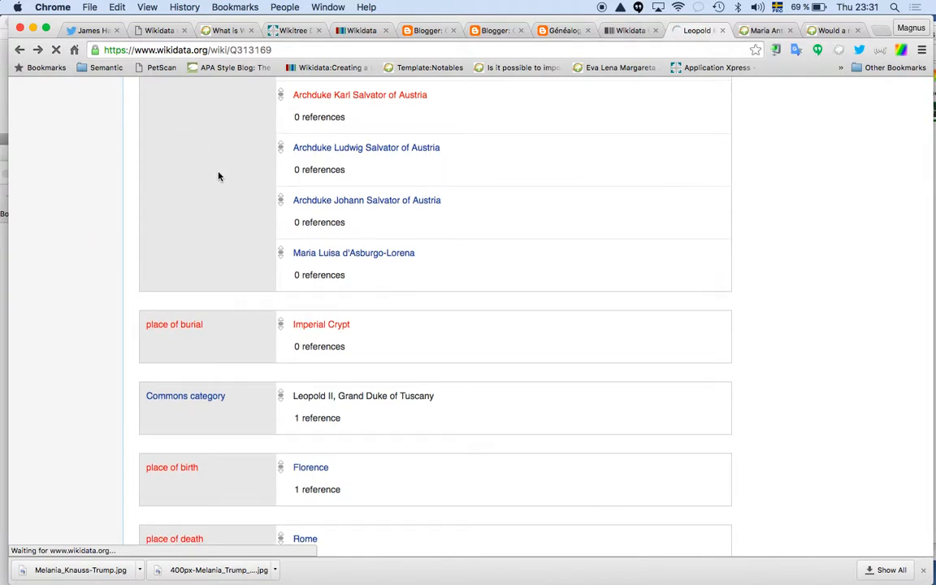
scroll(218, 176, up, 10)
scroll(217, 177, down, 10)
scroll(218, 177, down, 10)
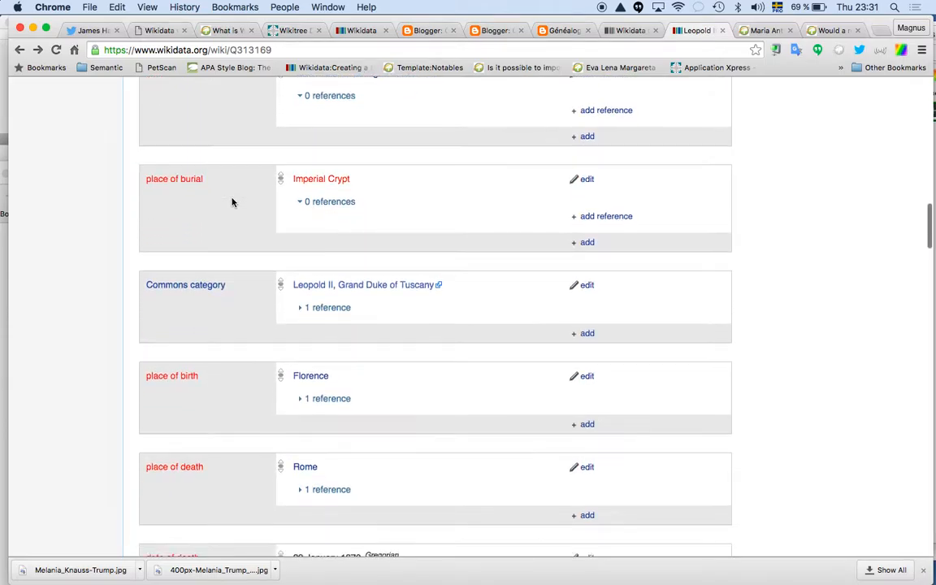
scroll(232, 202, down, 3)
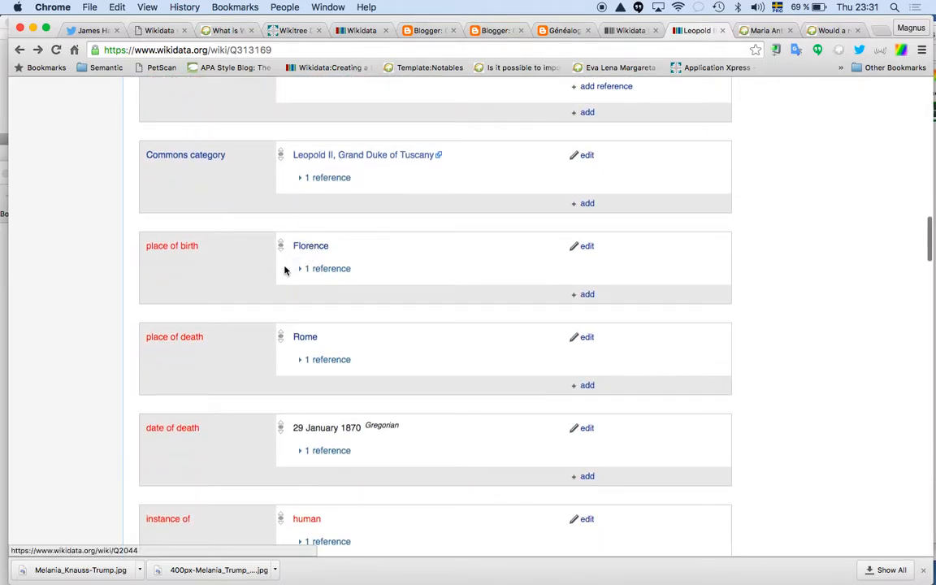
scroll(287, 268, down, 5)
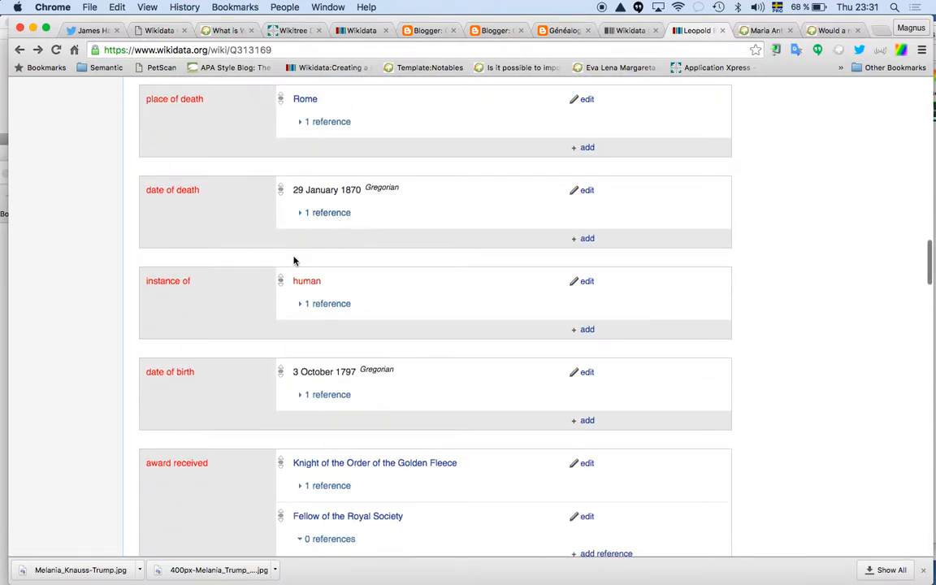
Examine Leopold II's remaining statements, including awards received, noble family, predecessor and successor, occupation and society membership.
scroll(311, 290, down, 5)
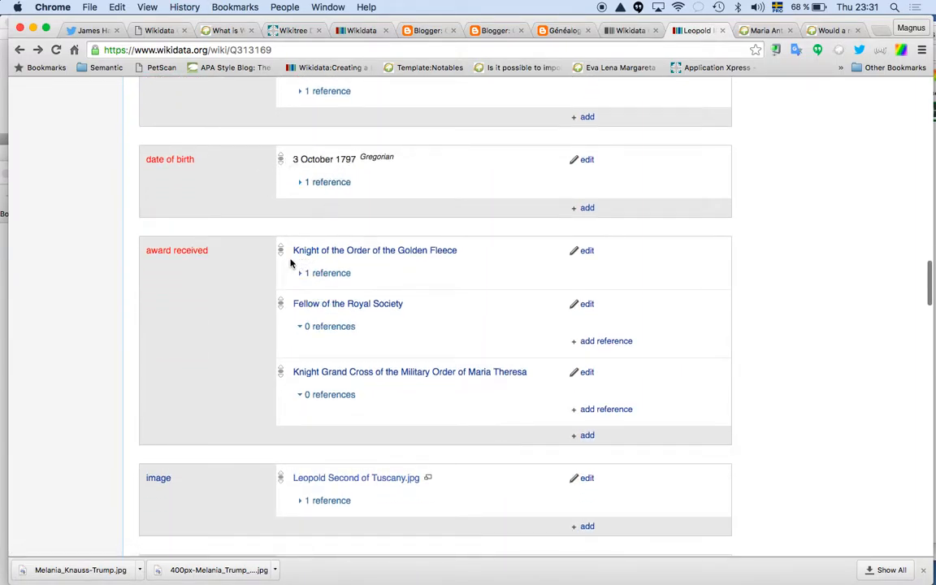
scroll(334, 317, down, 5)
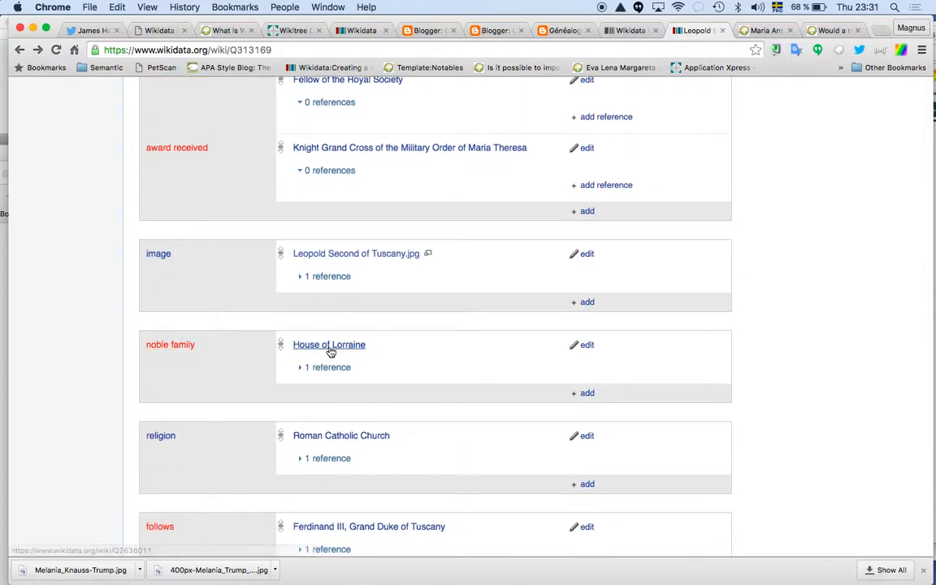
scroll(338, 349, down, 3)
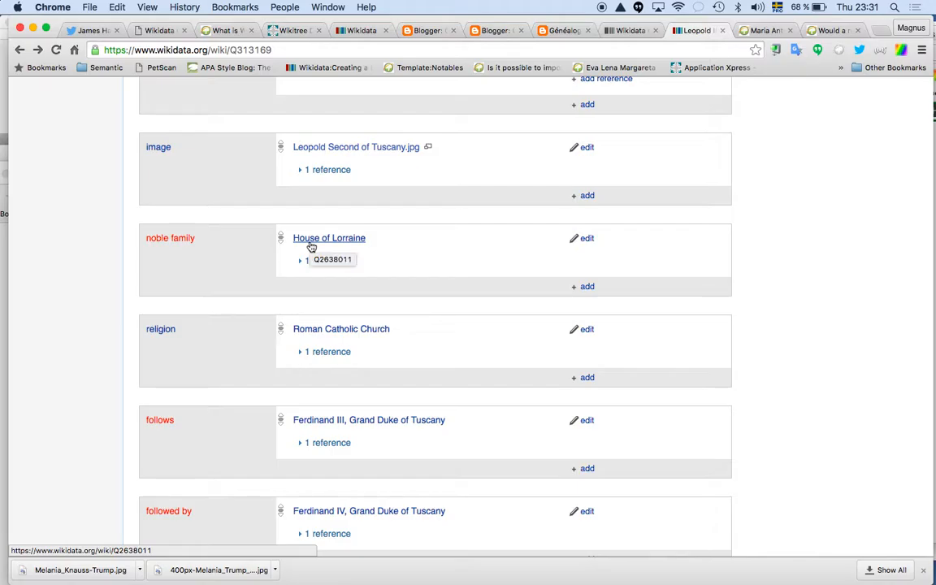
scroll(342, 243, down, 6)
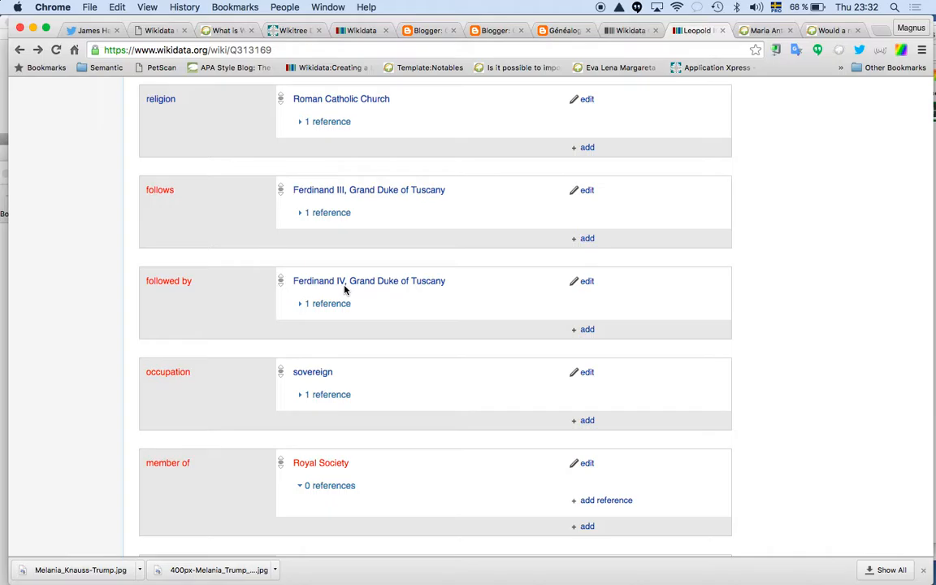
scroll(344, 290, down, 3)
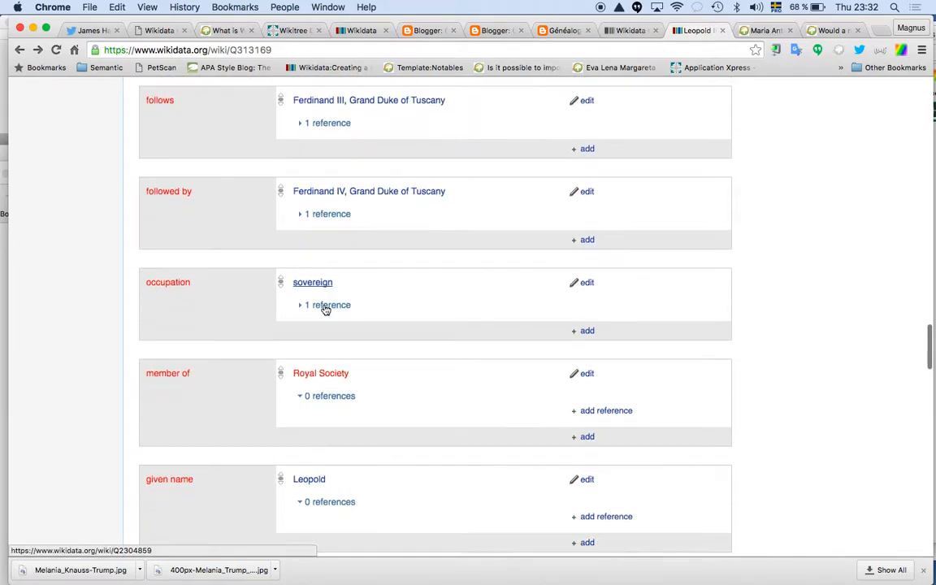
scroll(325, 309, down, 4)
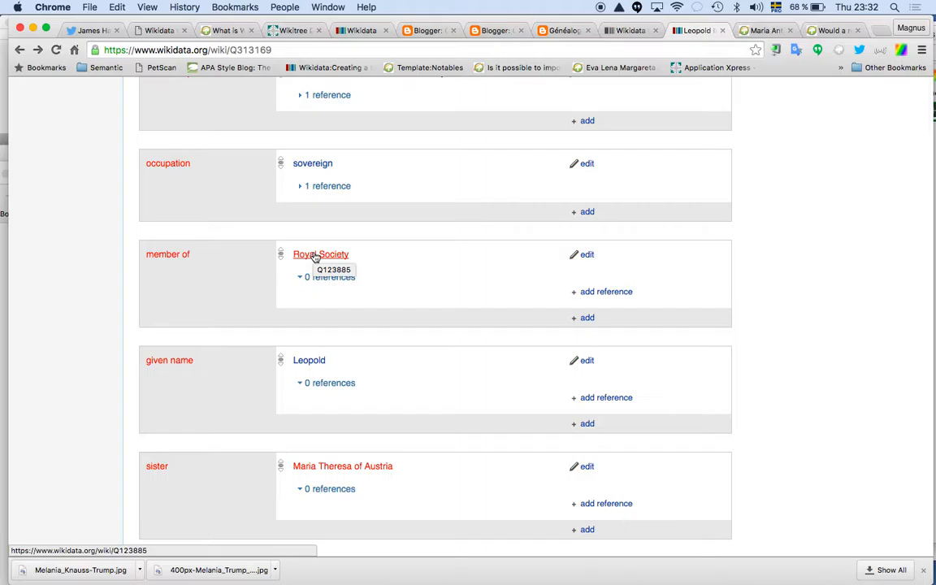
Open the Royal Society item from Leopold II's membership statement, examine its labels and descriptions, and return to his item.
click(315, 255)
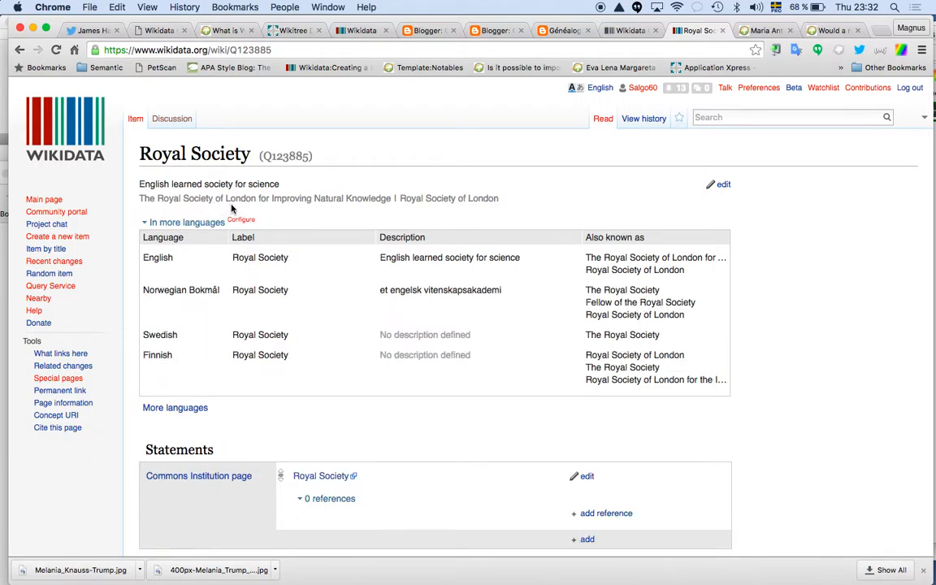
scroll(310, 199, down, 2)
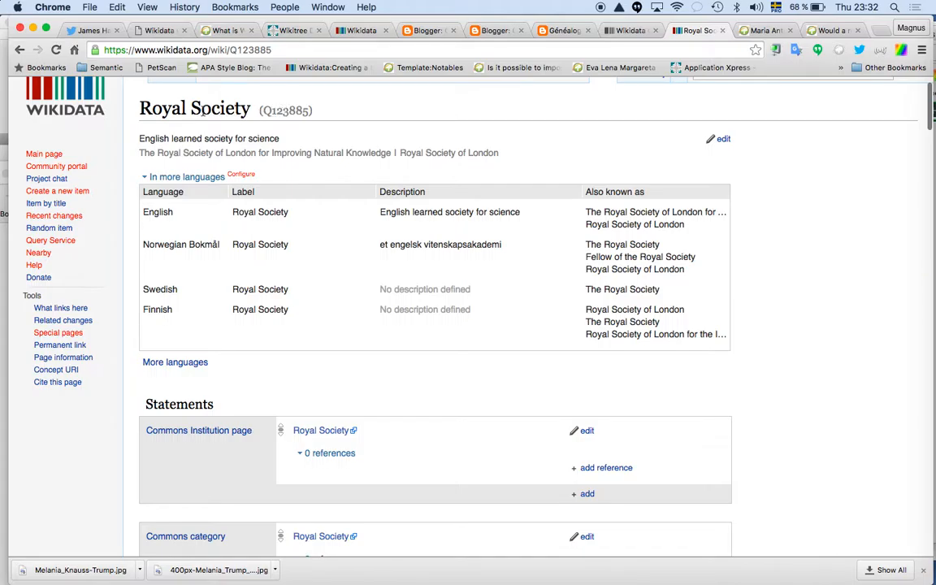
click(19, 50)
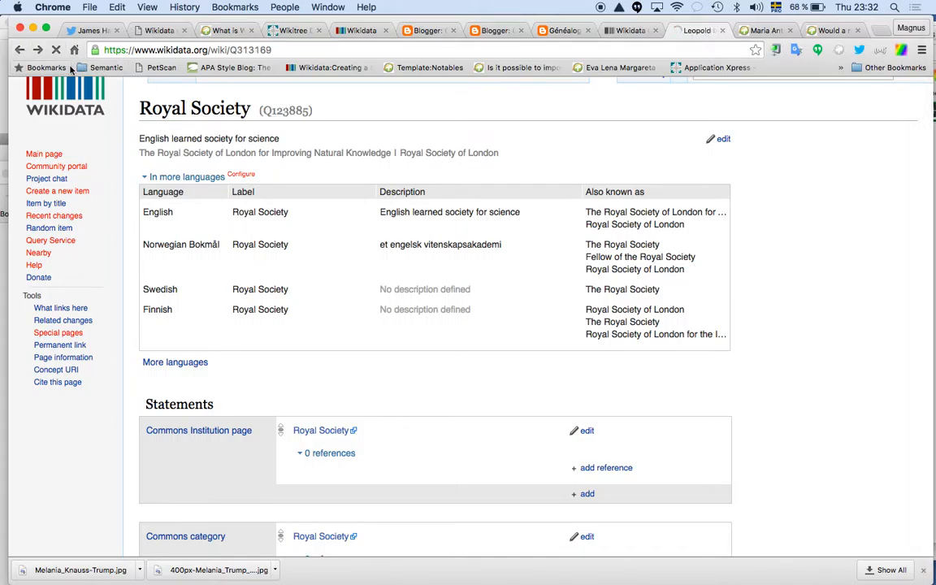
Examine Leopold II's Identifiers section and open the record linked from his LCAuth ID.
scroll(269, 203, down, 5)
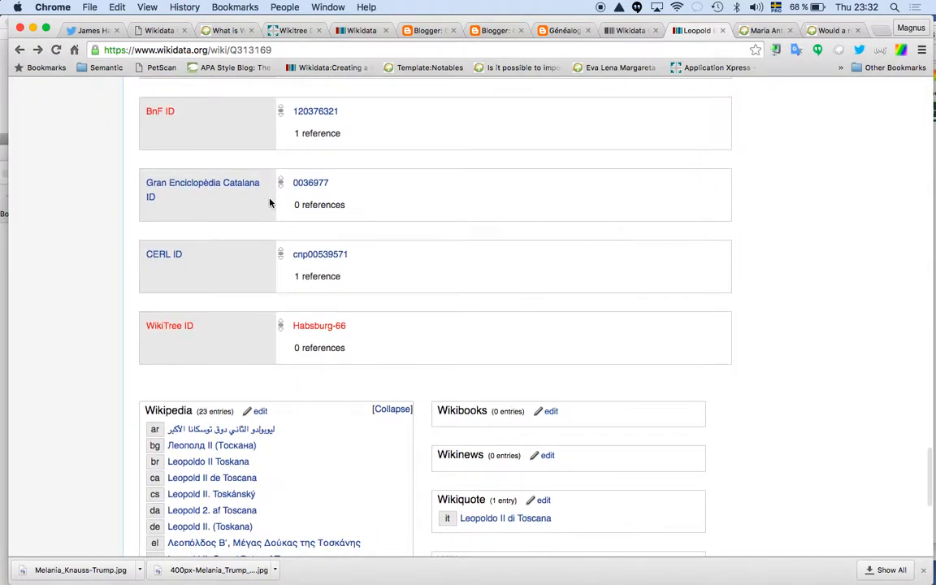
scroll(271, 203, down, 6)
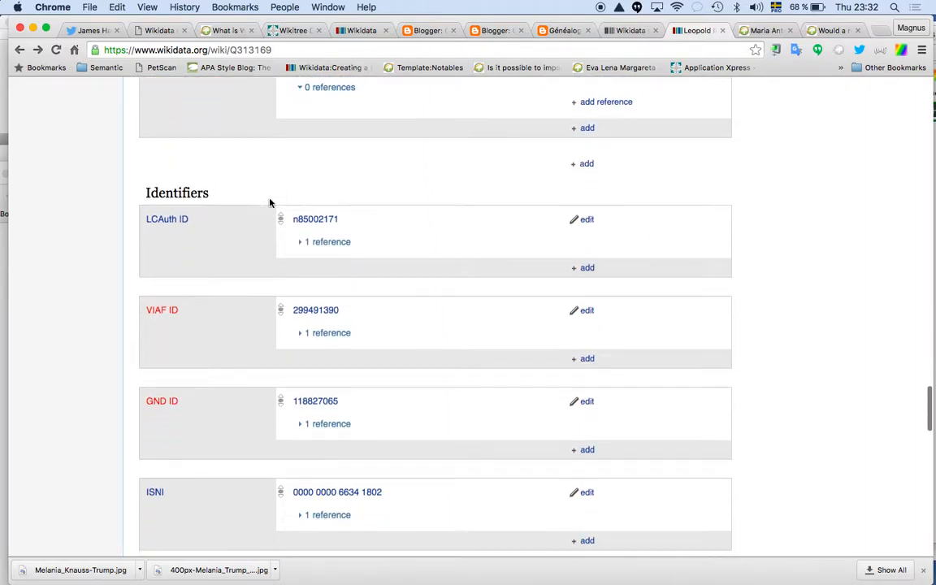
scroll(271, 203, up, 3)
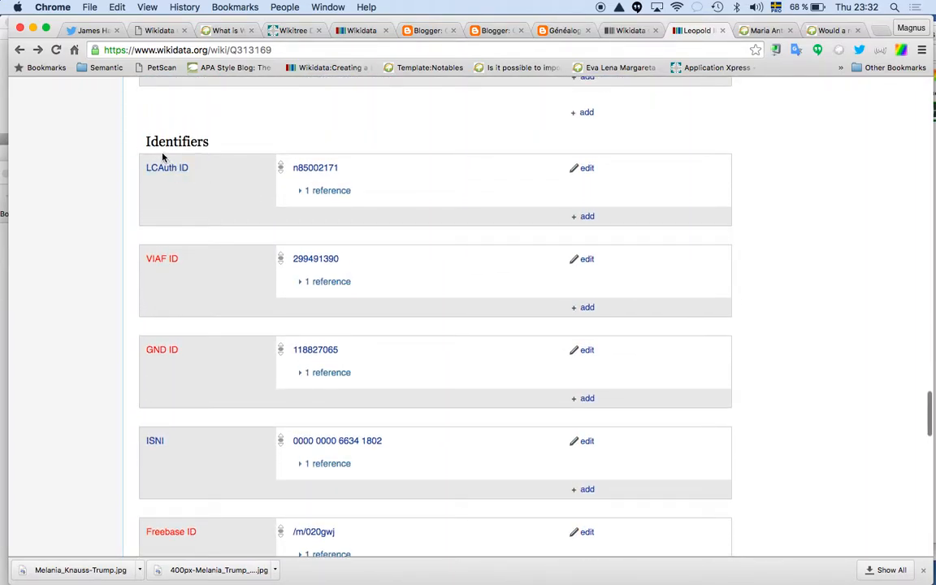
click(318, 174)
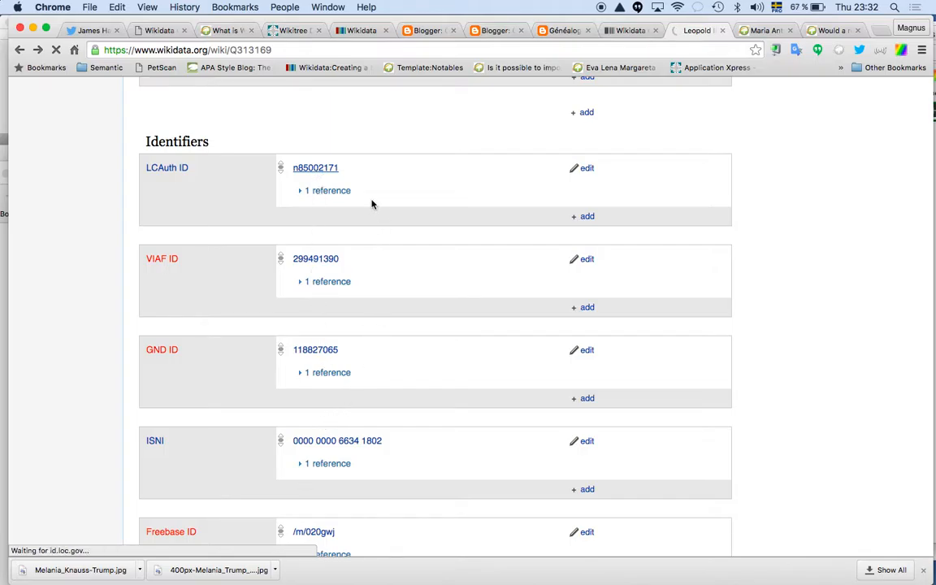
Open Leopold II's British Museum person-institution identifier in a separate tab and view that tab.
scroll(371, 204, down, 6)
scroll(372, 204, down, 2)
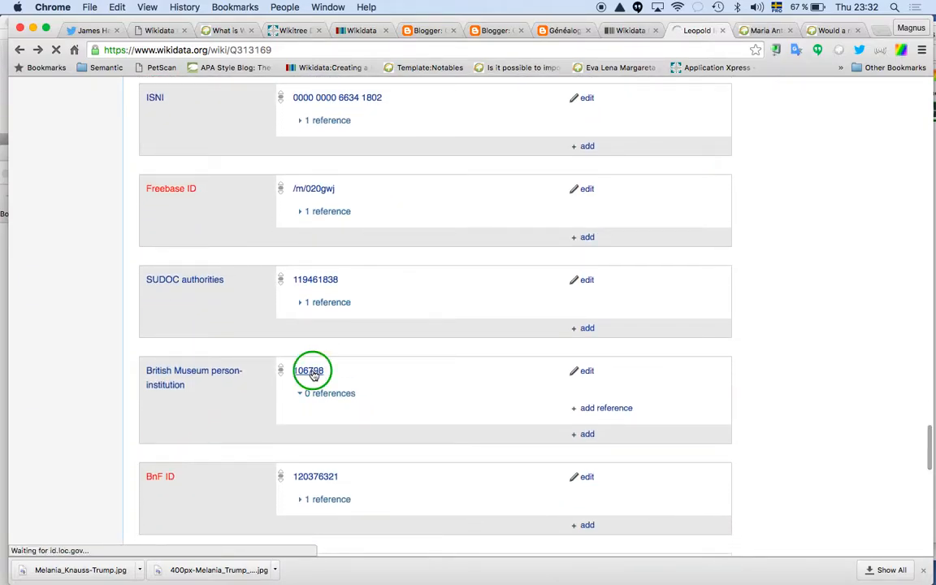
right_click(312, 372)
click(327, 371)
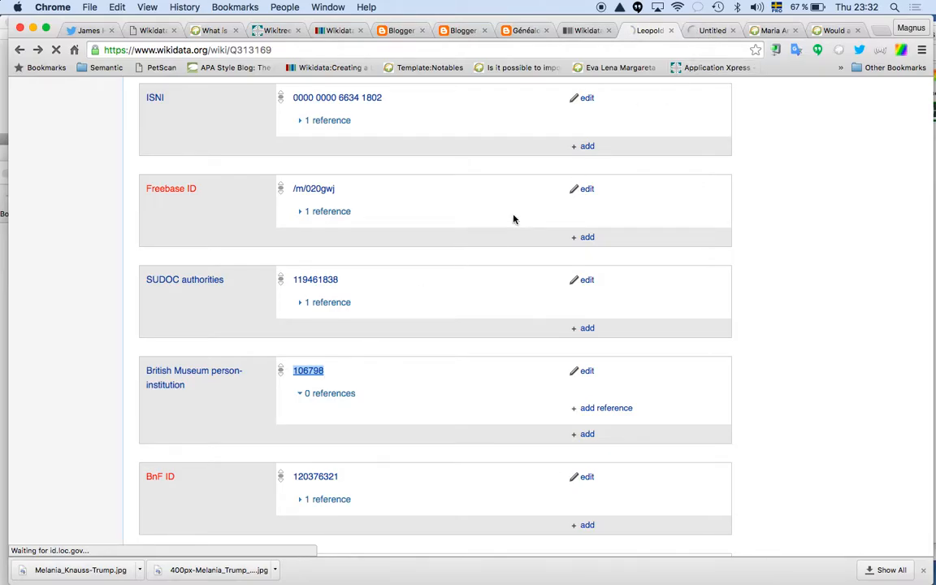
click(706, 30)
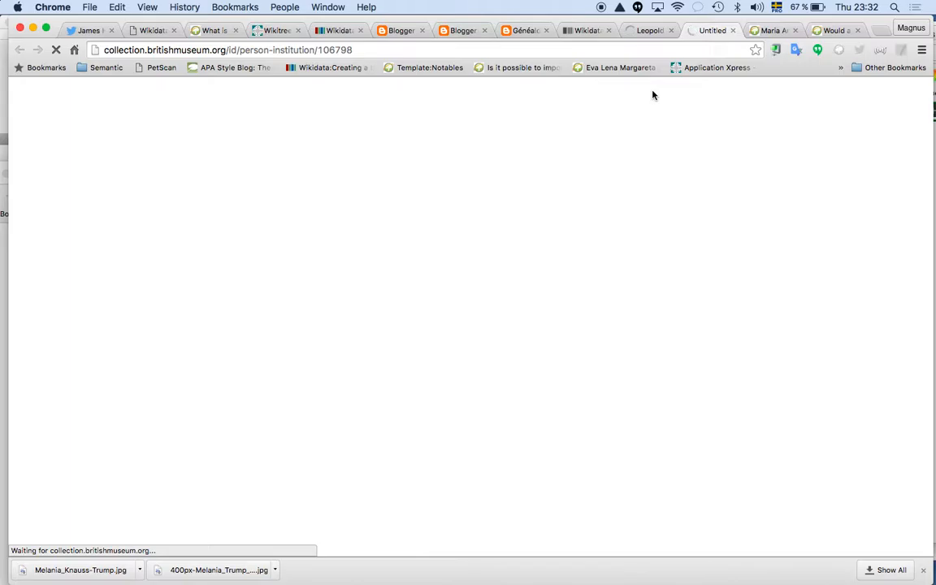
key(super+Tab)
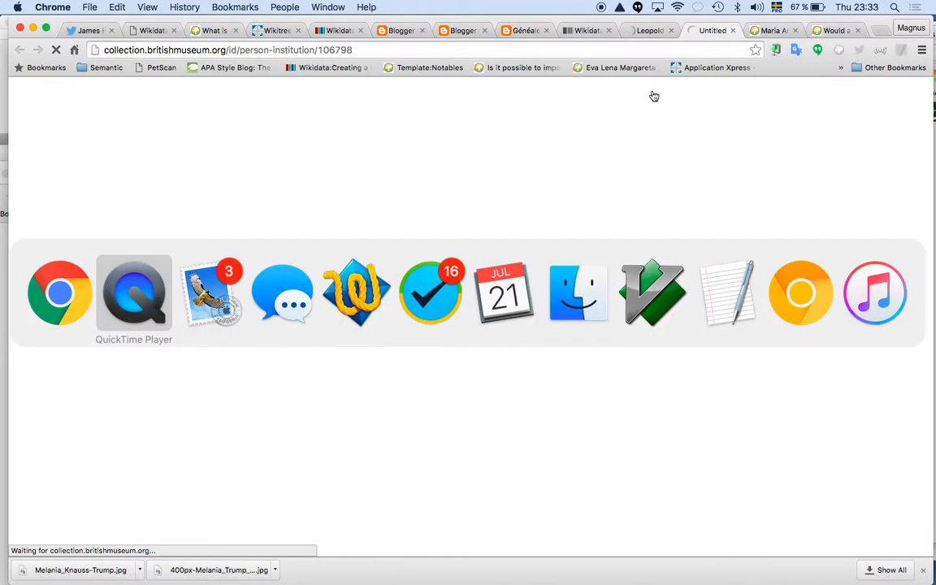
click(655, 95)
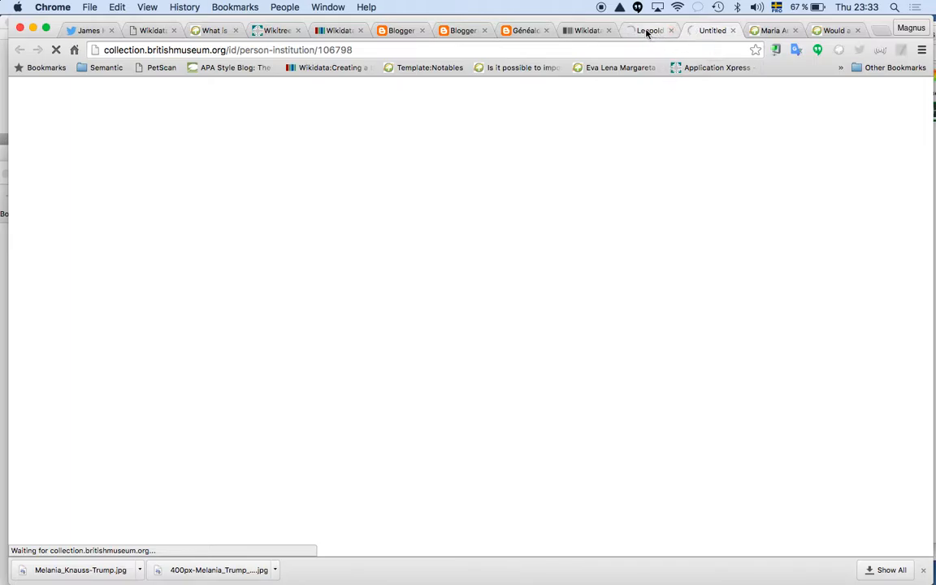
Return to Leopold II's item, find his WikiTree ID among the identifiers, and try to open its link in a new tab.
click(580, 29)
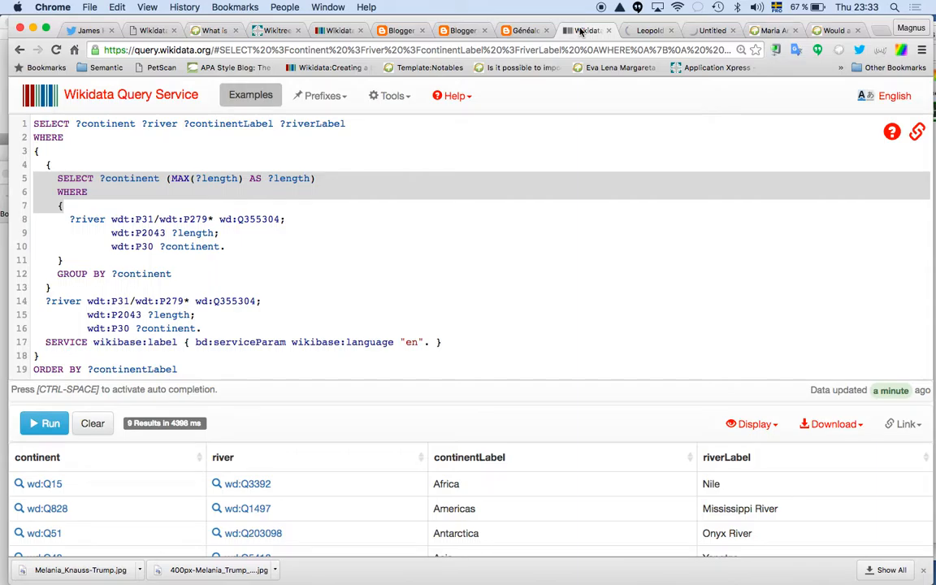
click(646, 30)
scroll(543, 192, down, 10)
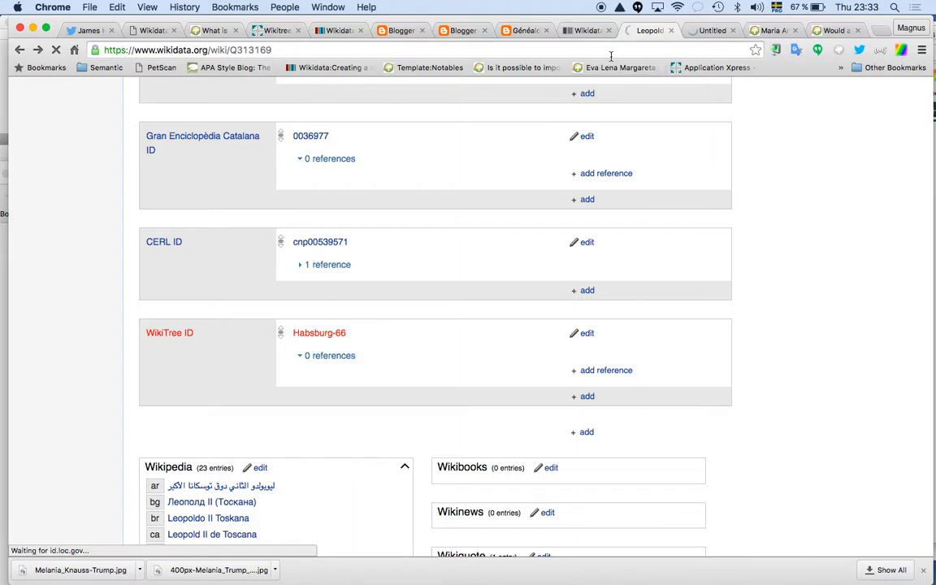
right_click(329, 337)
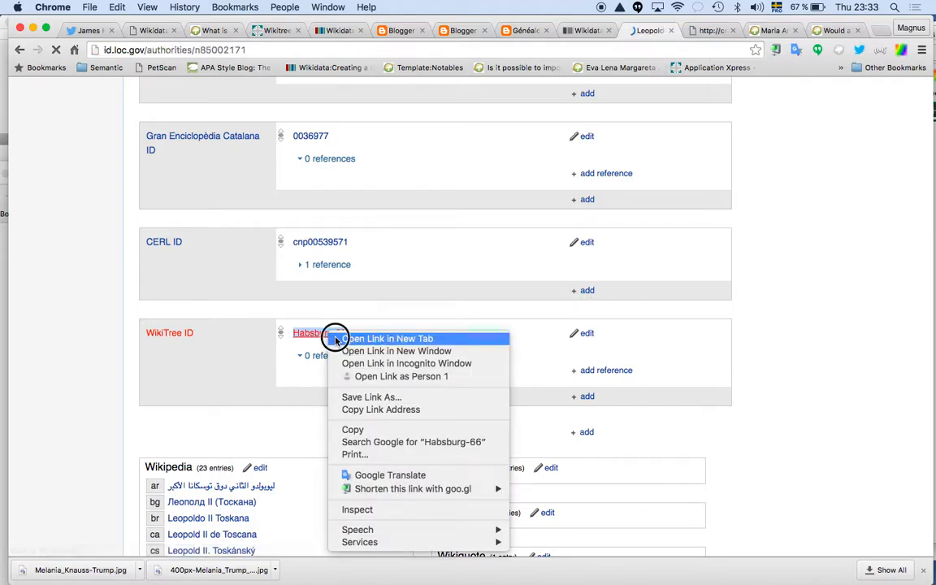
click(360, 260)
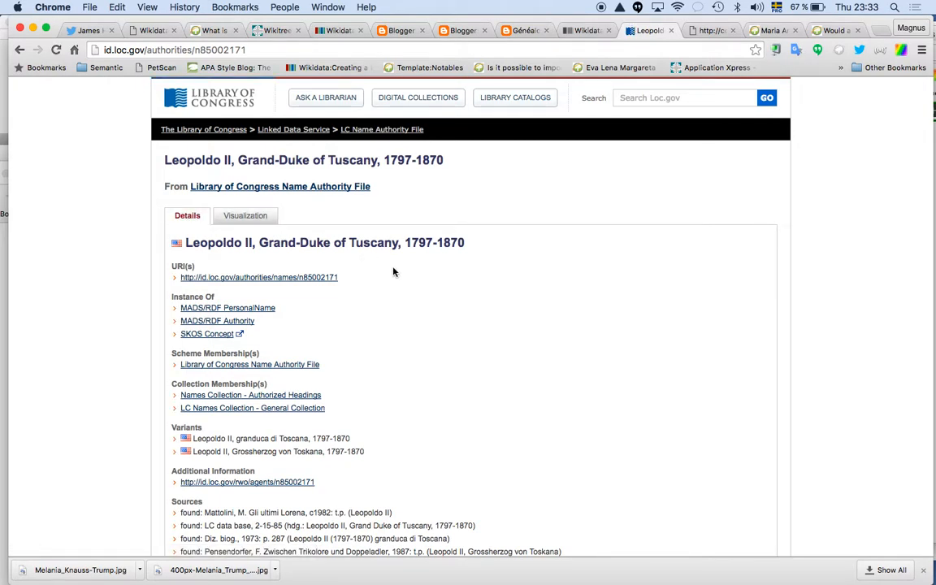
Examine the Library of Congress authority record for Leopoldo II, including its name variants, sources, change notes and alternate formats.
scroll(395, 273, down, 2)
scroll(394, 272, up, 2)
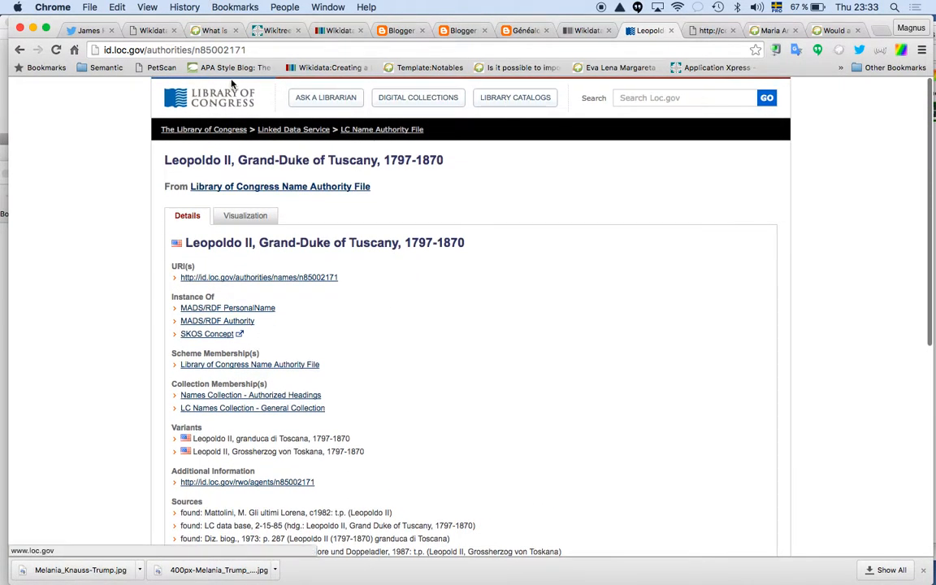
scroll(313, 278, down, 2)
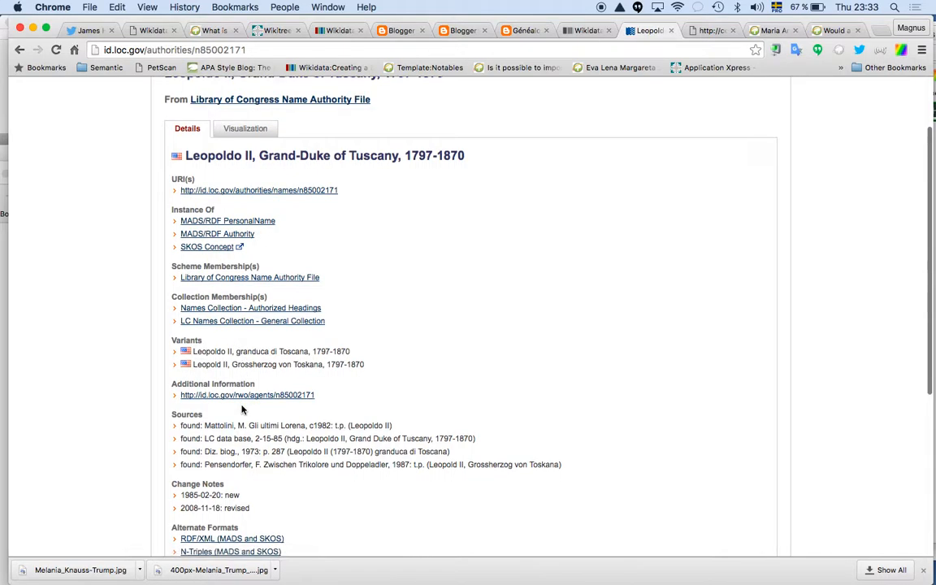
scroll(242, 409, down, 6)
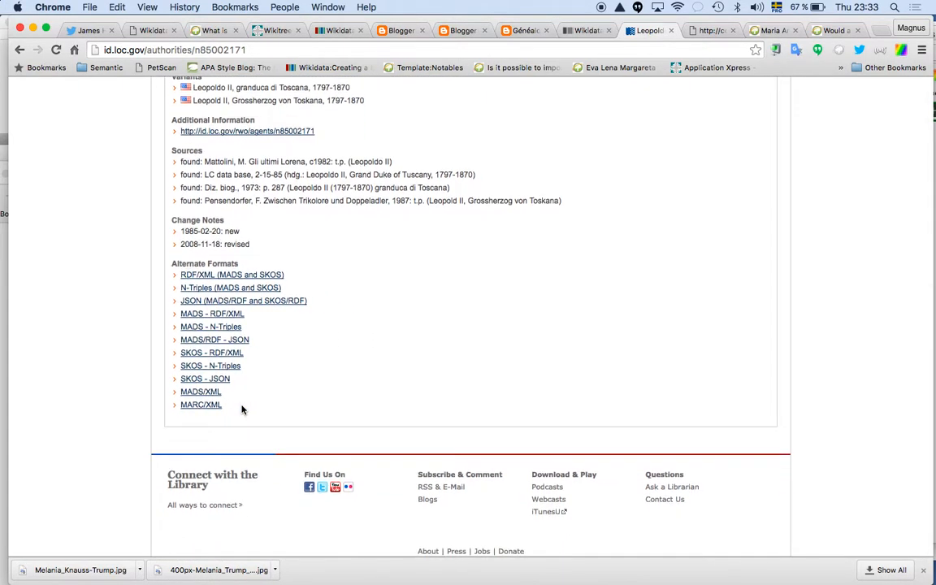
scroll(241, 409, up, 7)
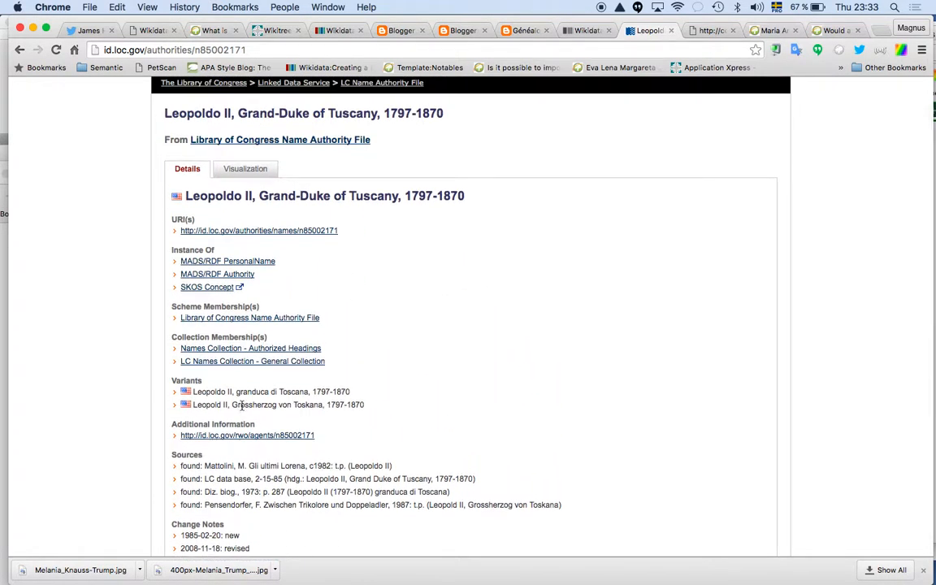
scroll(271, 305, down, 3)
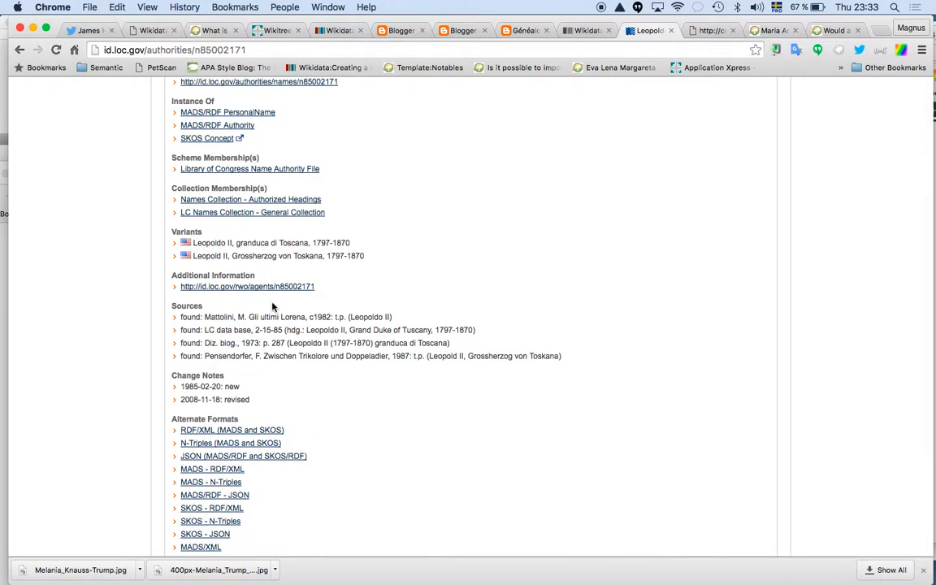
scroll(228, 385, down, 4)
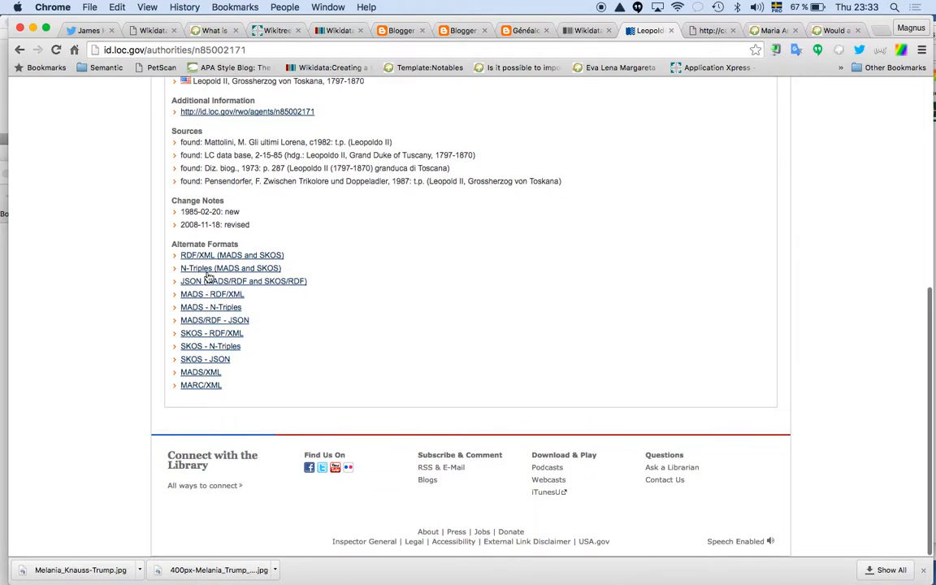
Check the British Museum person-institution page for Leopold II and try loading its address again.
click(704, 34)
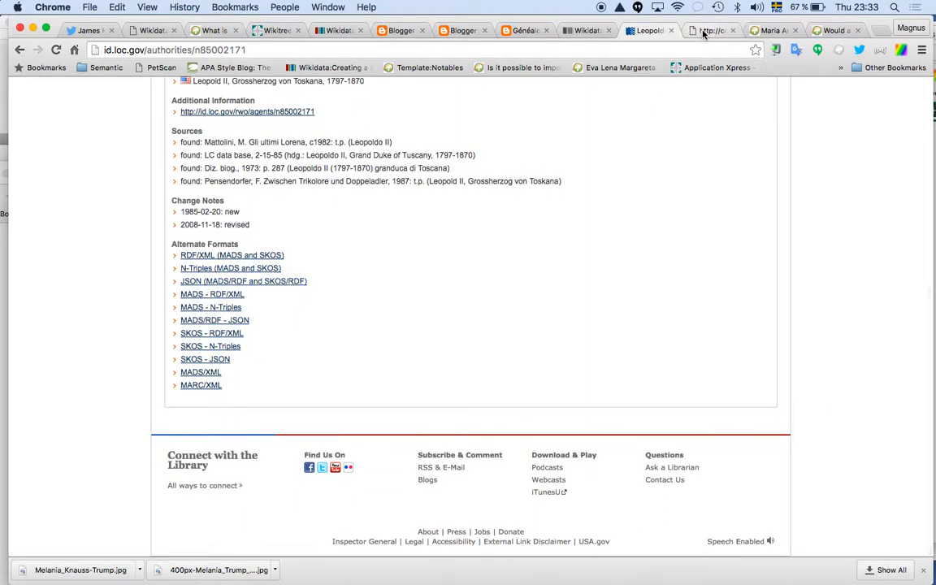
click(521, 56)
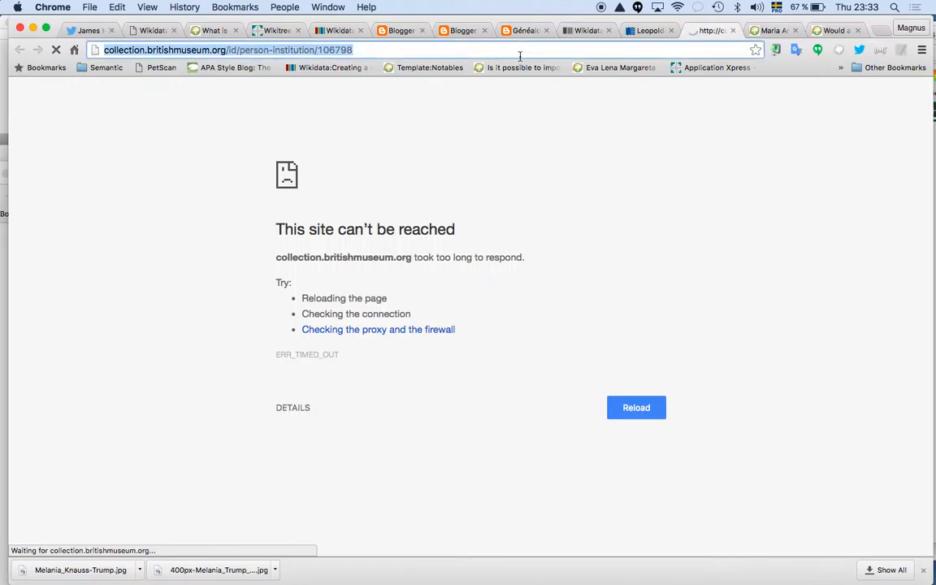
key(Return)
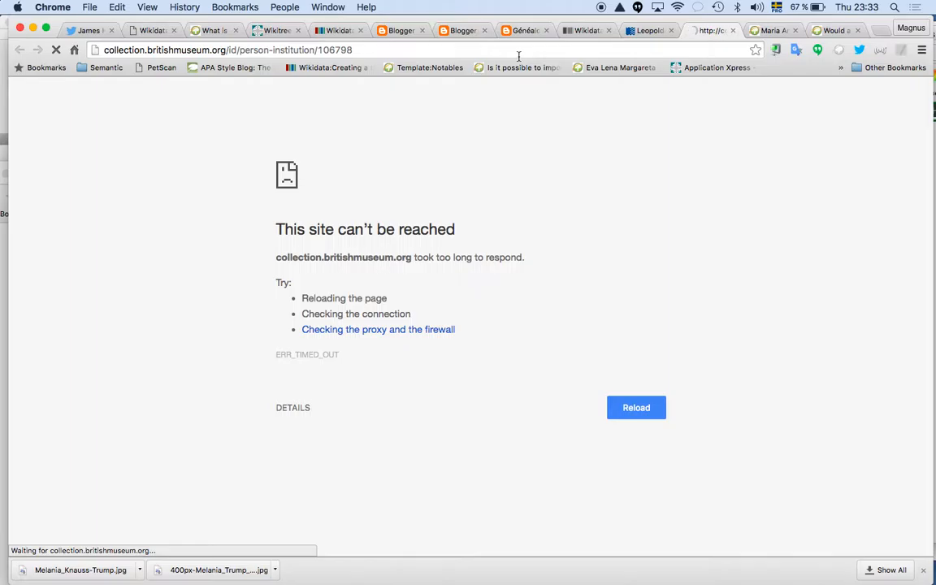
Return from the Library of Congress authority record to the Wikidata item for Leopold II, Grand Duke of Tuscany.
click(650, 31)
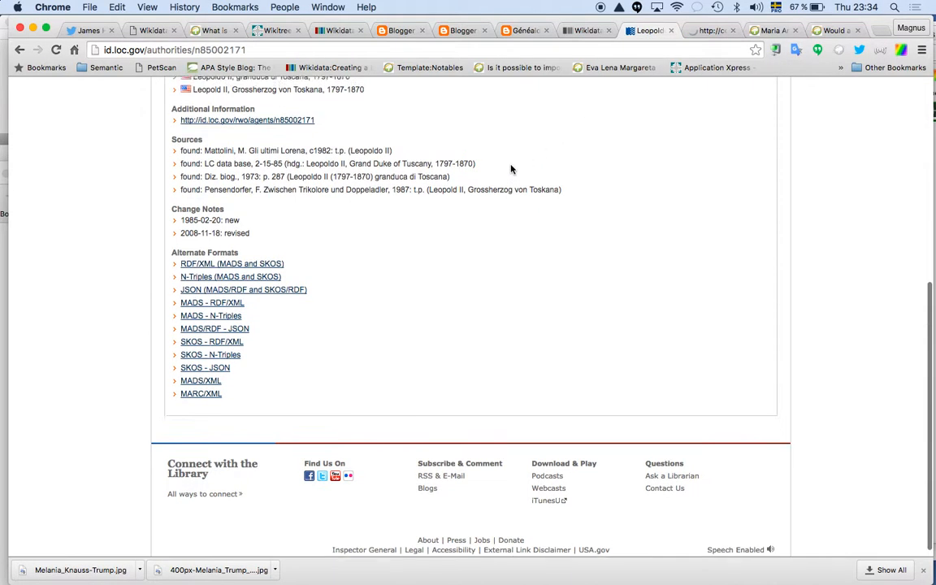
scroll(512, 169, up, 3)
click(581, 32)
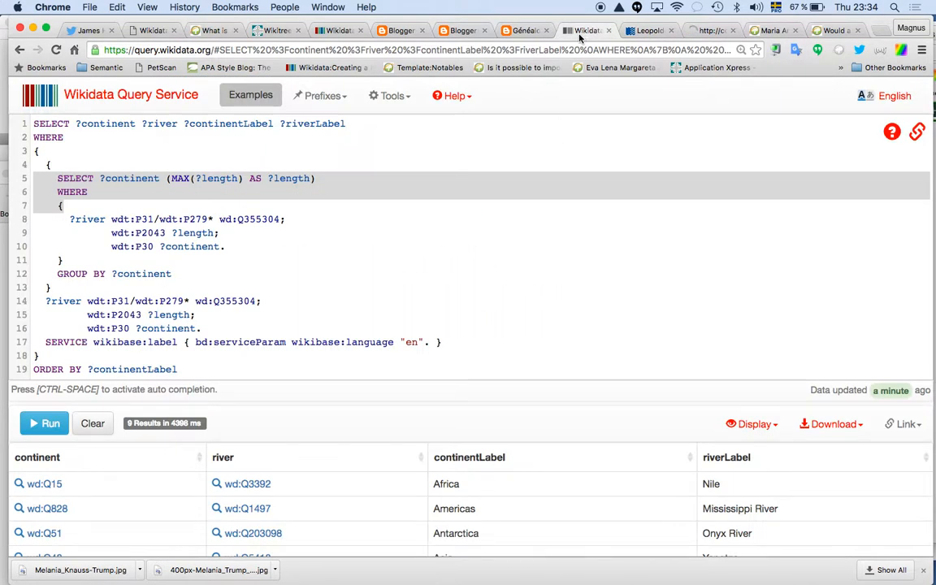
click(638, 30)
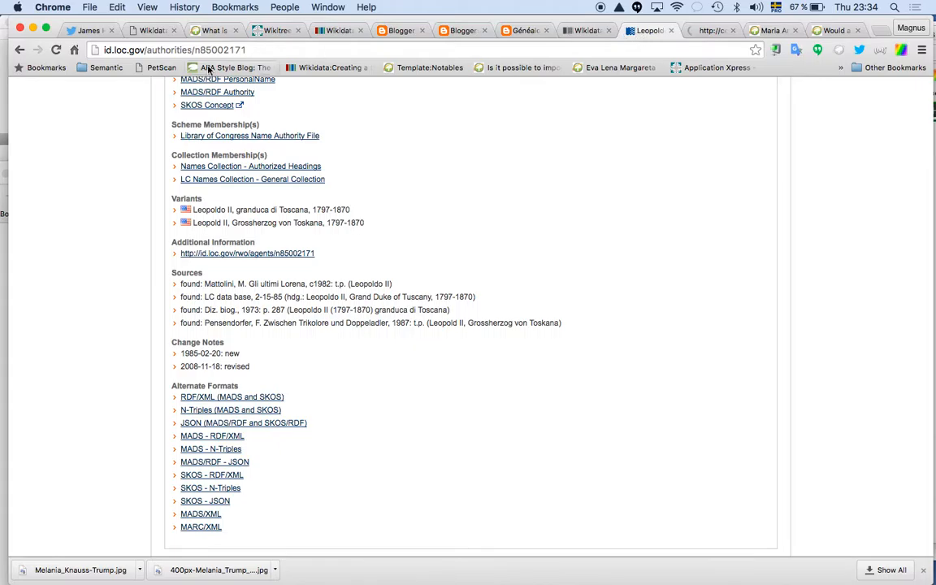
click(18, 48)
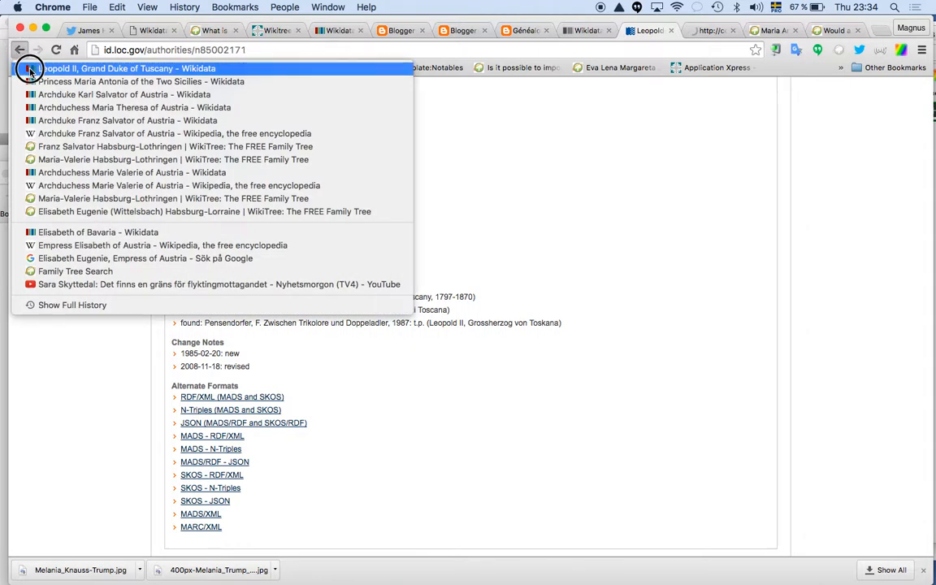
click(31, 69)
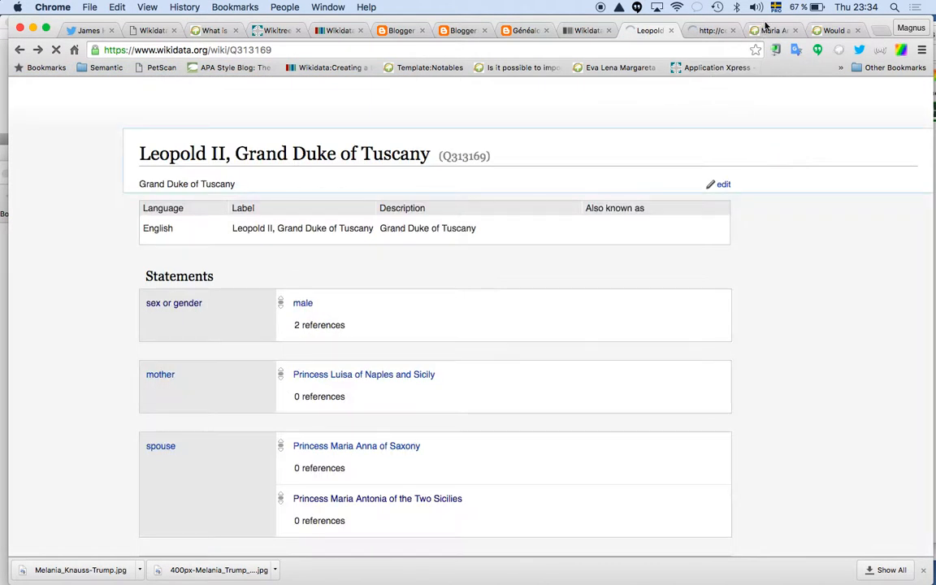
click(769, 30)
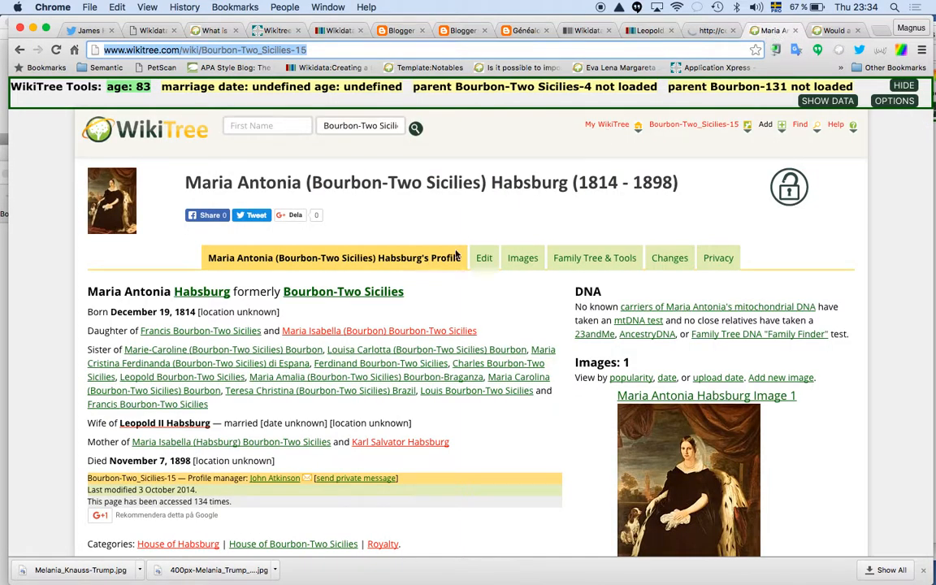
scroll(448, 260, down, 2)
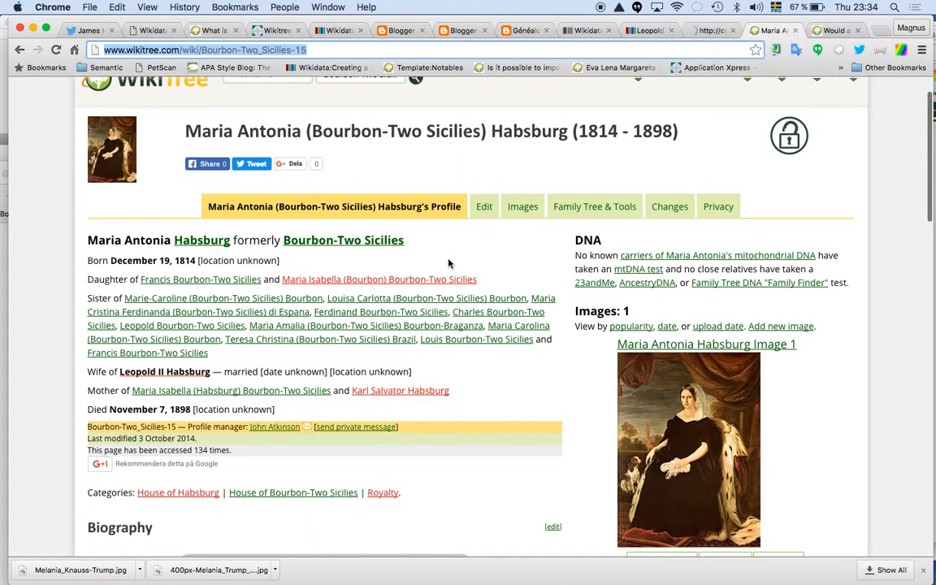
click(185, 372)
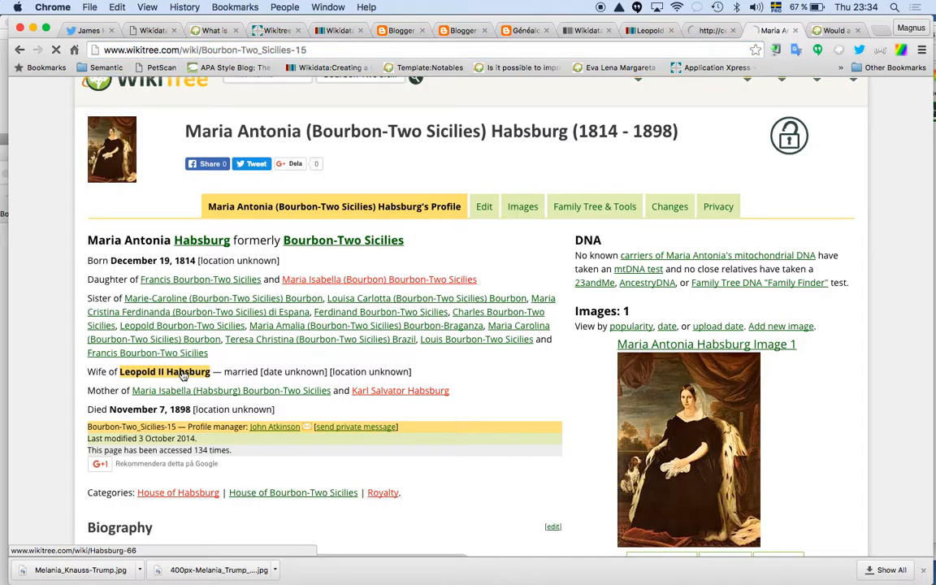
scroll(180, 372, down, 3)
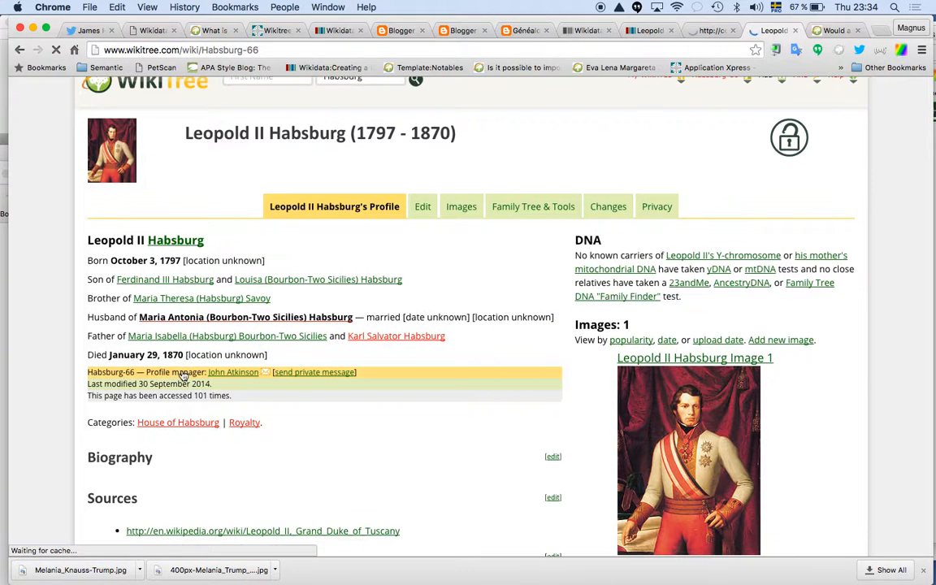
scroll(237, 362, up, 2)
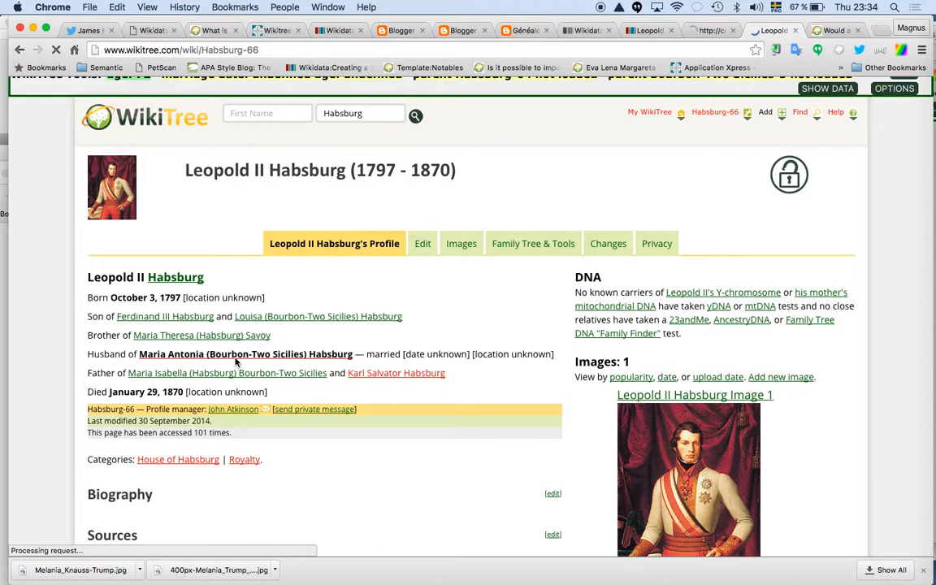
click(178, 317)
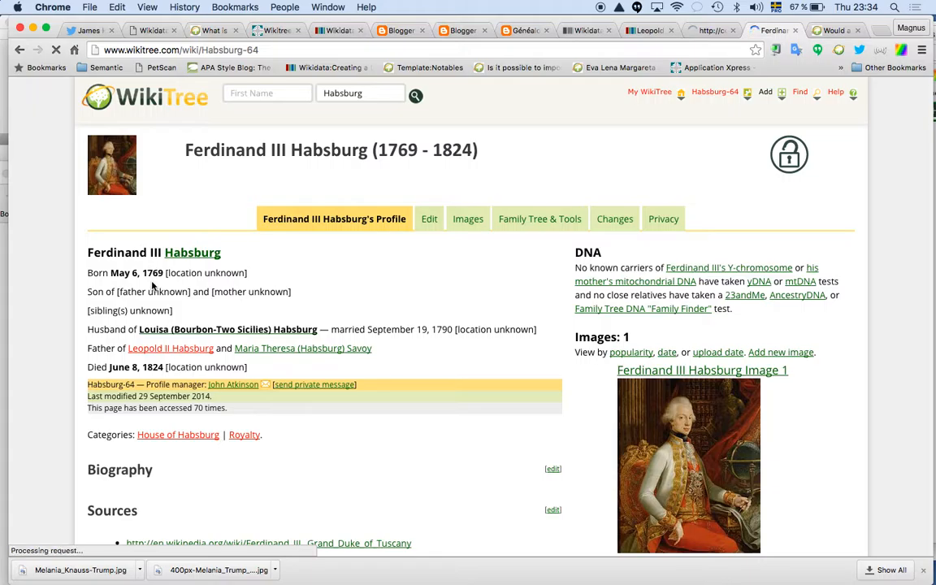
Find the father statement on Leopold II's Wikidata item and open the linked item for Ferdinand III, Grand Duke of Tuscany.
click(648, 30)
scroll(558, 160, up, 20)
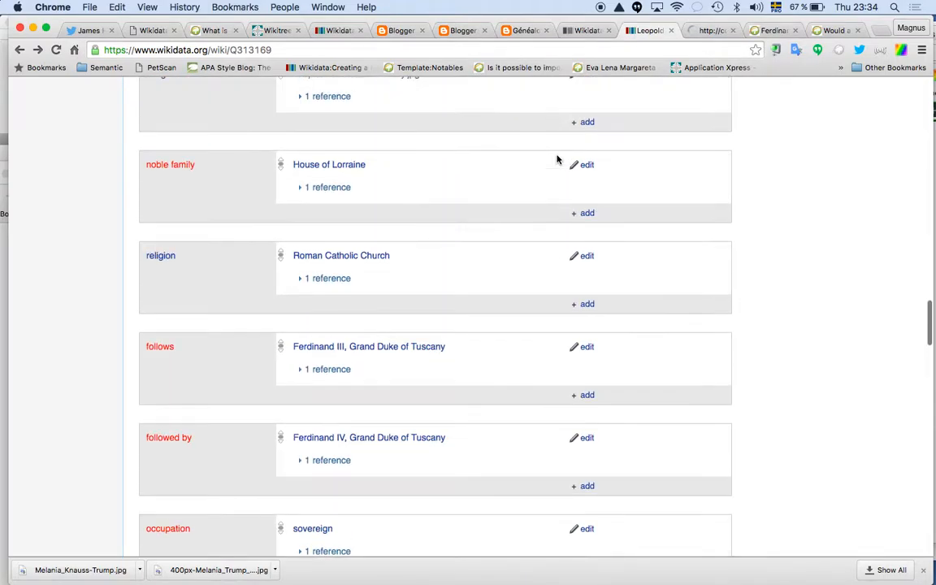
scroll(558, 159, up, 15)
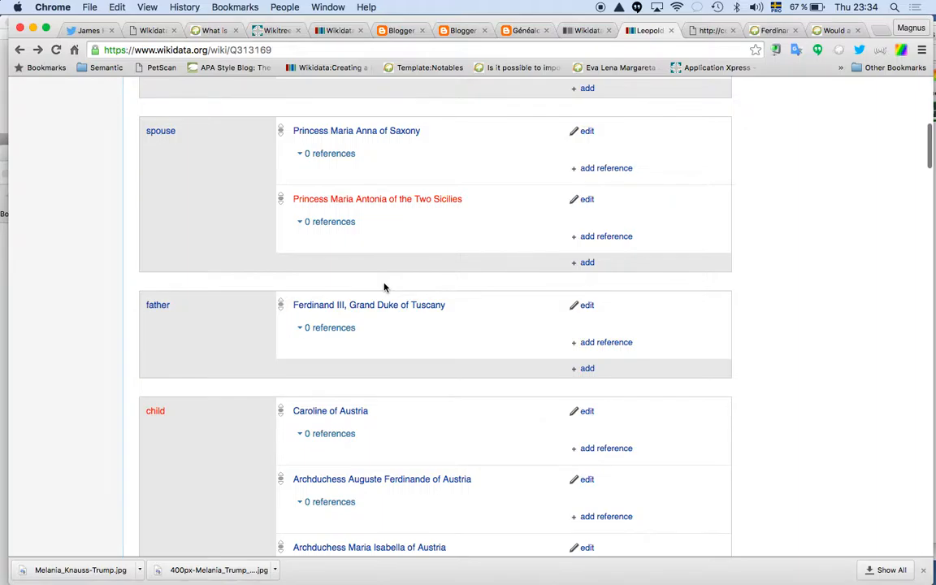
scroll(384, 286, up, 1)
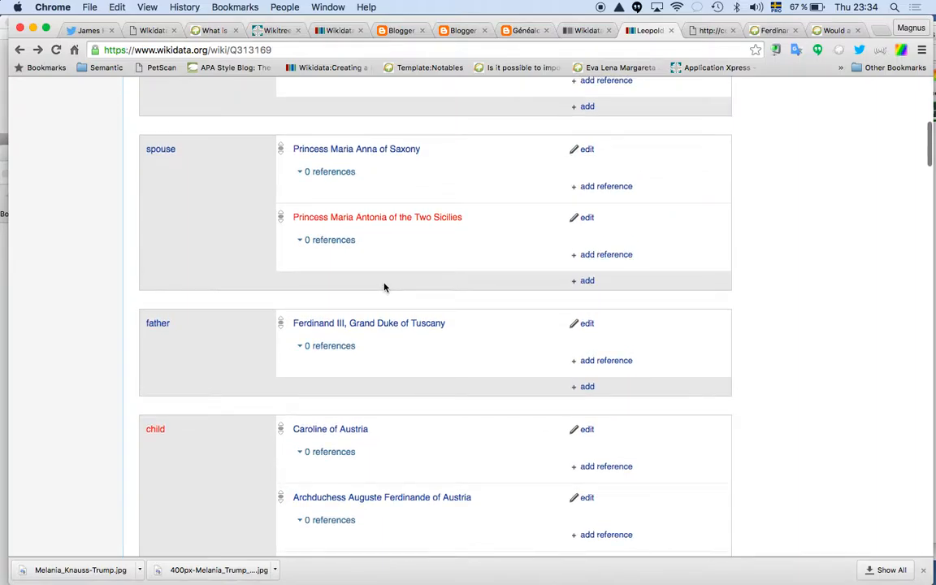
click(426, 326)
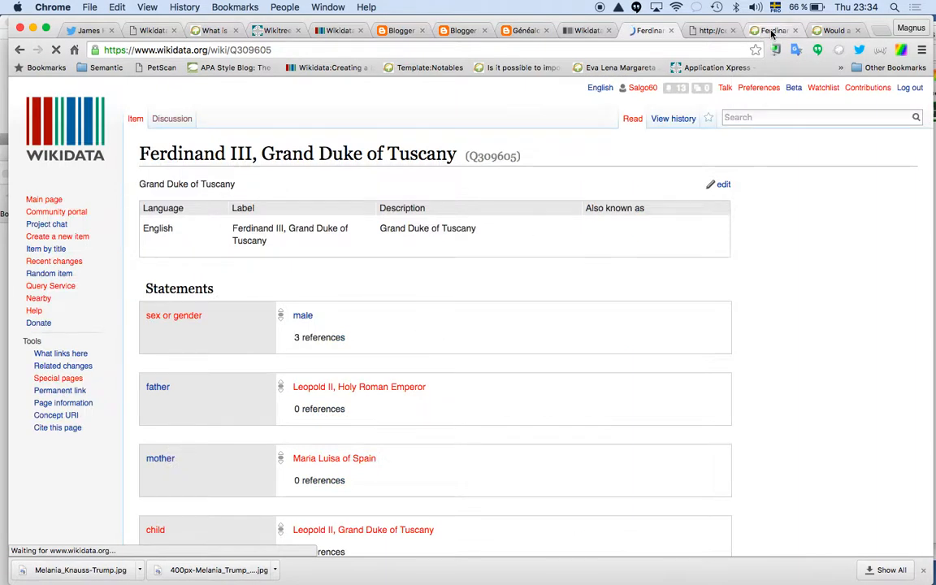
Place Ferdinand III's WikiTree tab beside his Wikidata tab and copy the profile ID Habsburg-64 from the page address.
click(773, 31)
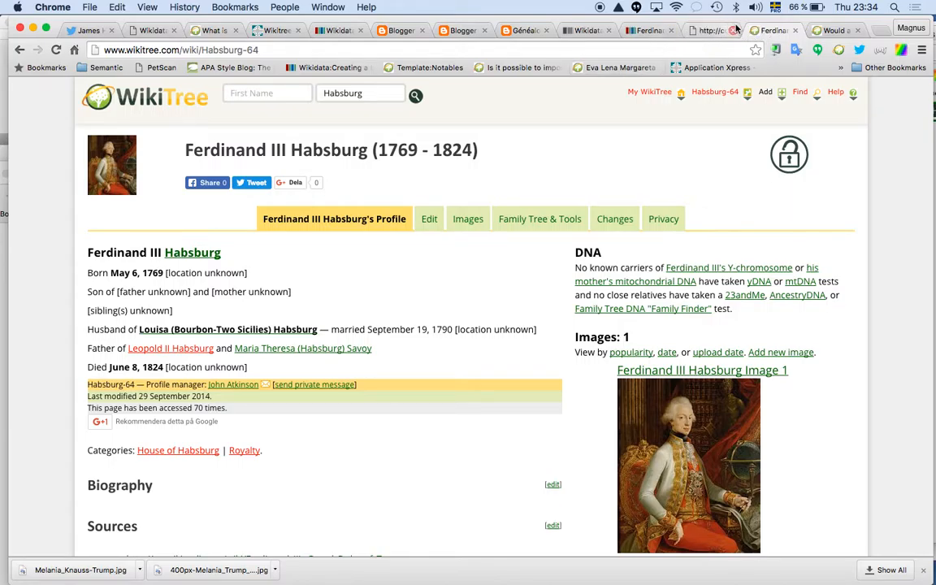
drag(773, 31, 714, 34)
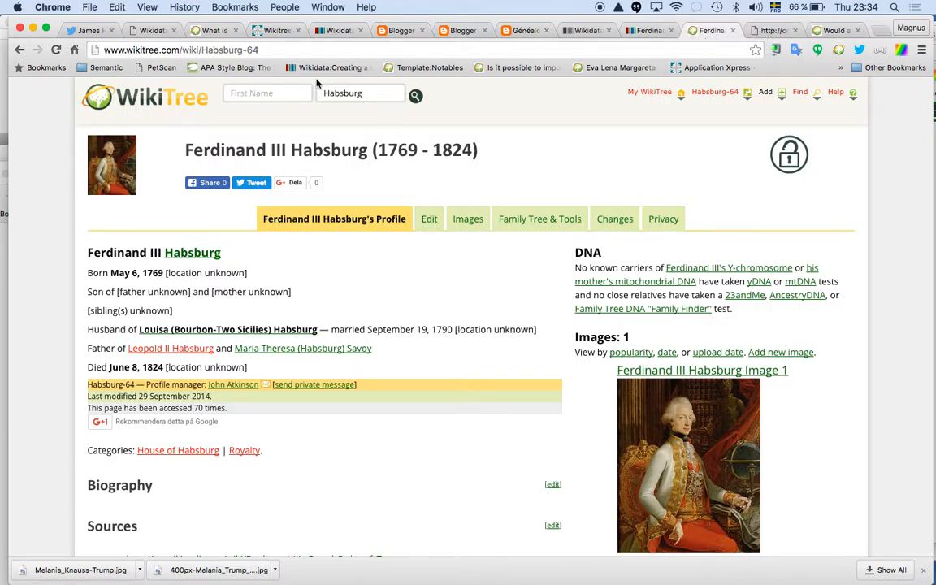
drag(202, 50, 298, 52)
key(super+c)
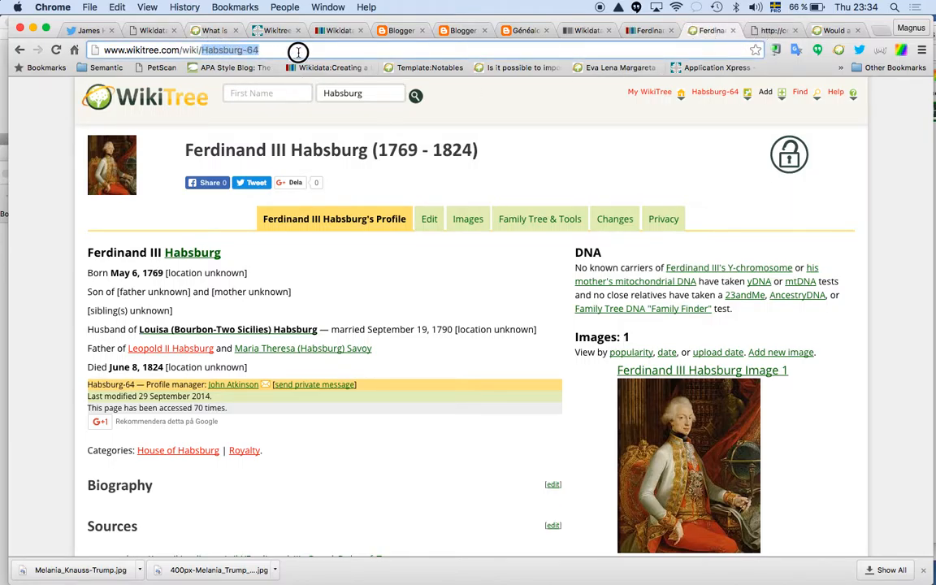
Add a WikiTree ID statement with the value Habsburg-64 to the identifiers of Ferdinand III's Wikidata item and save it.
click(646, 30)
scroll(431, 187, down, 10)
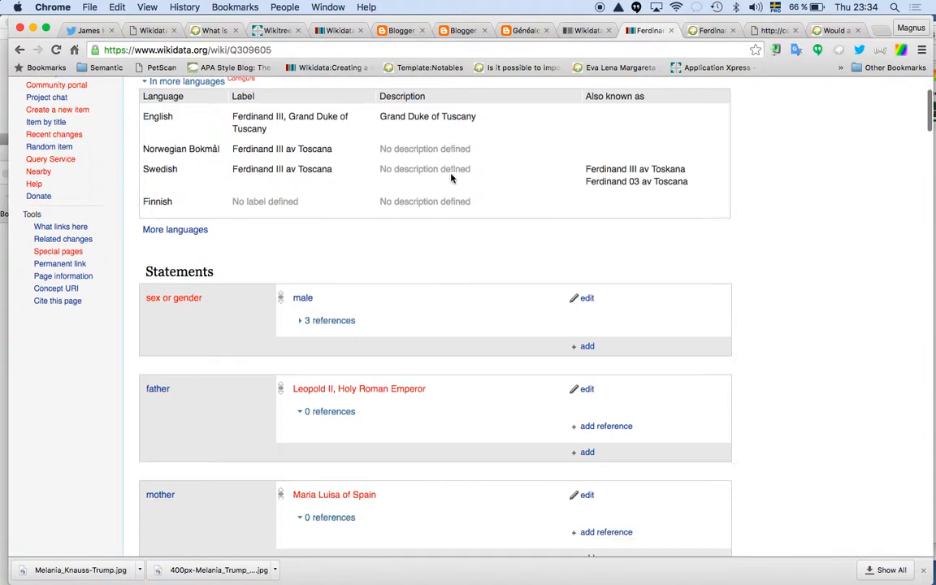
scroll(393, 257, down, 10)
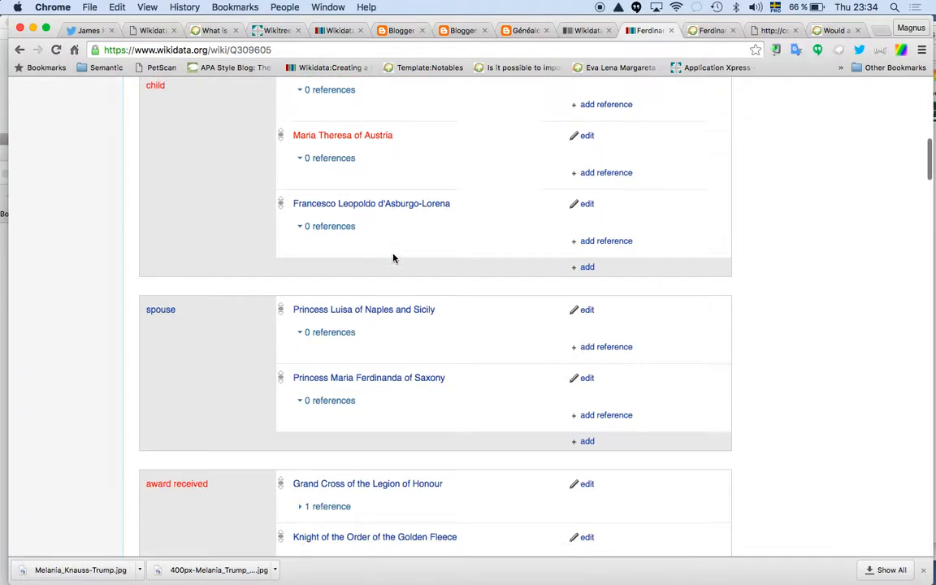
scroll(394, 258, down, 10)
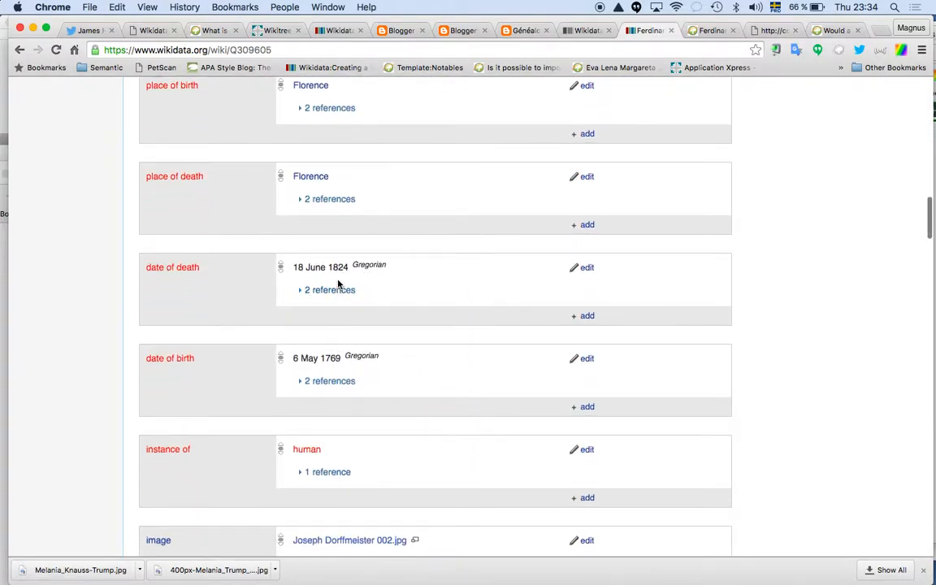
scroll(353, 332, down, 5)
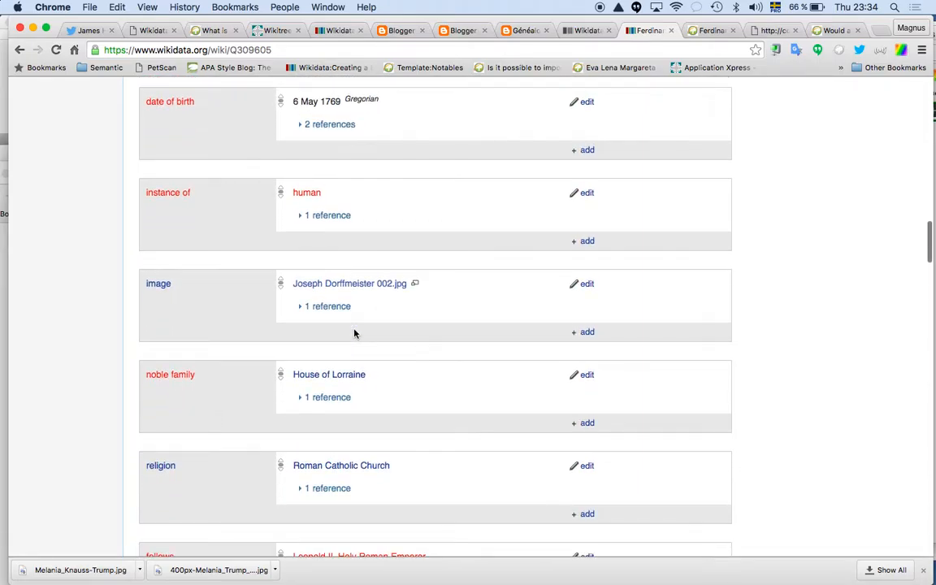
scroll(331, 217, down, 8)
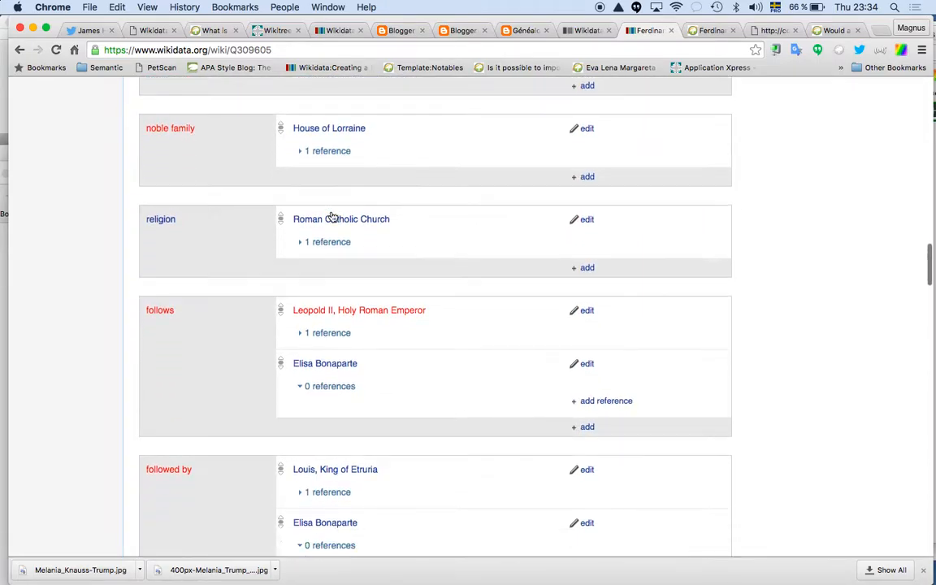
scroll(332, 217, down, 10)
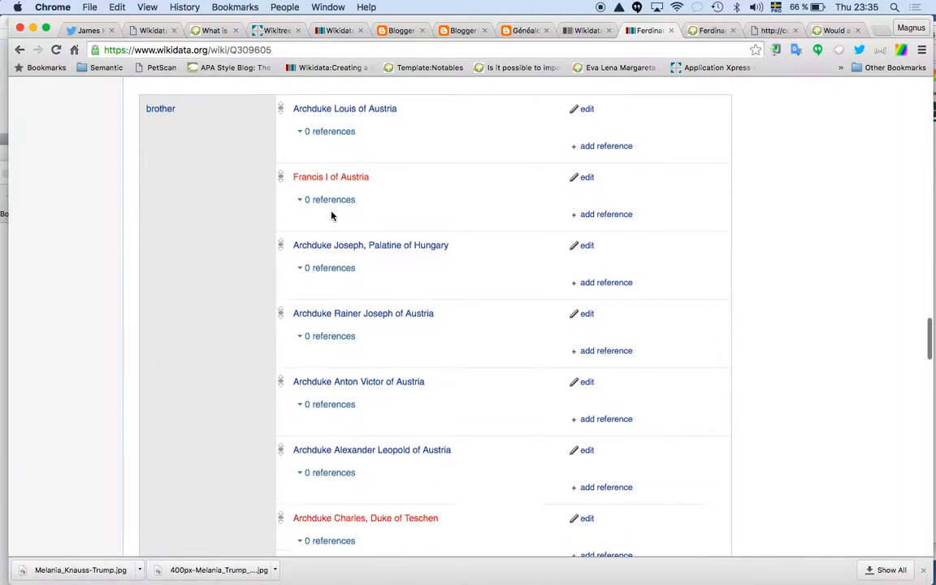
scroll(331, 215, down, 10)
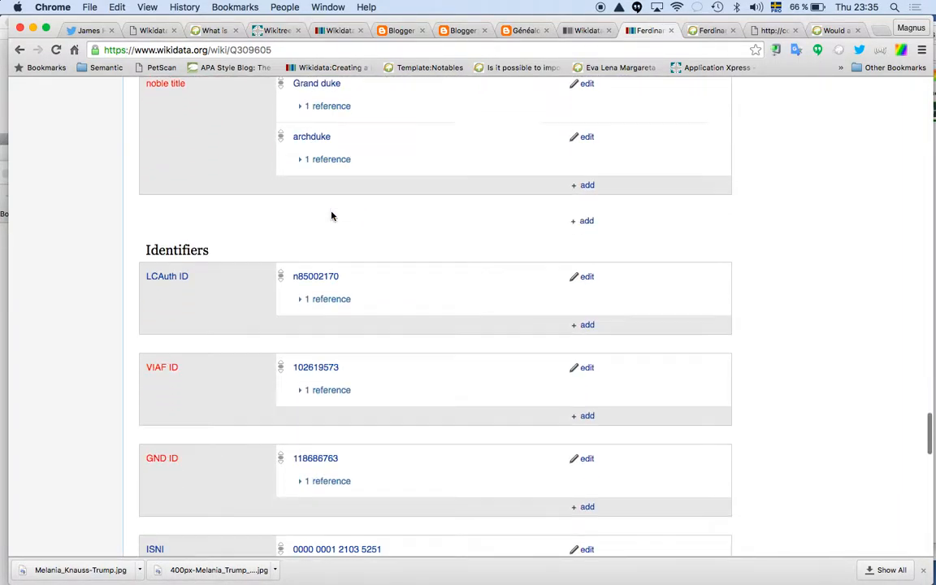
scroll(332, 215, down, 10)
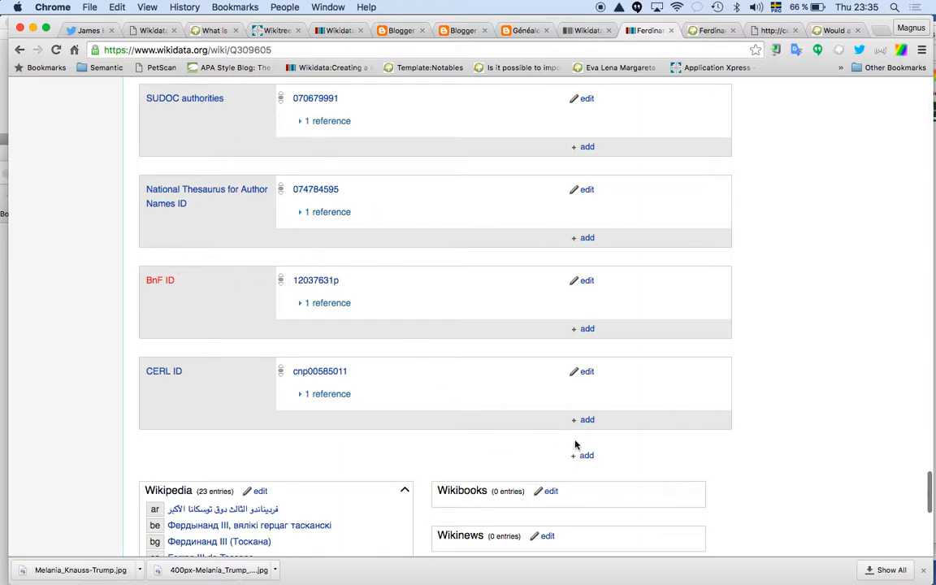
click(586, 455)
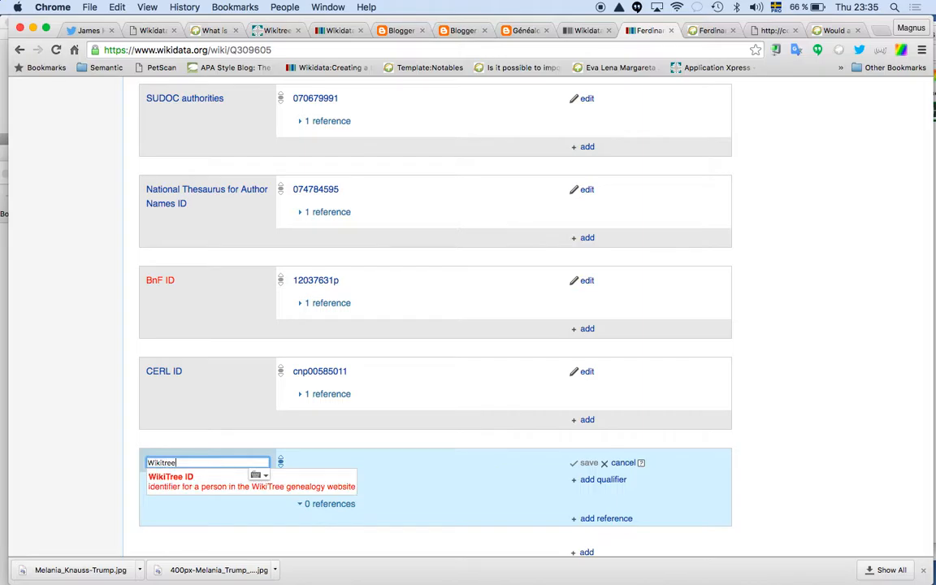
click(181, 478)
key(super+v)
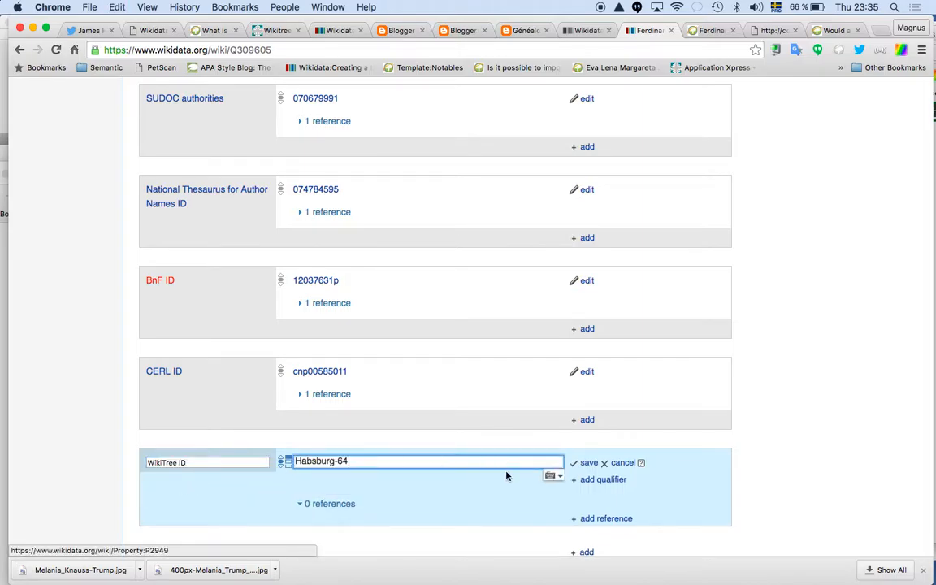
click(590, 463)
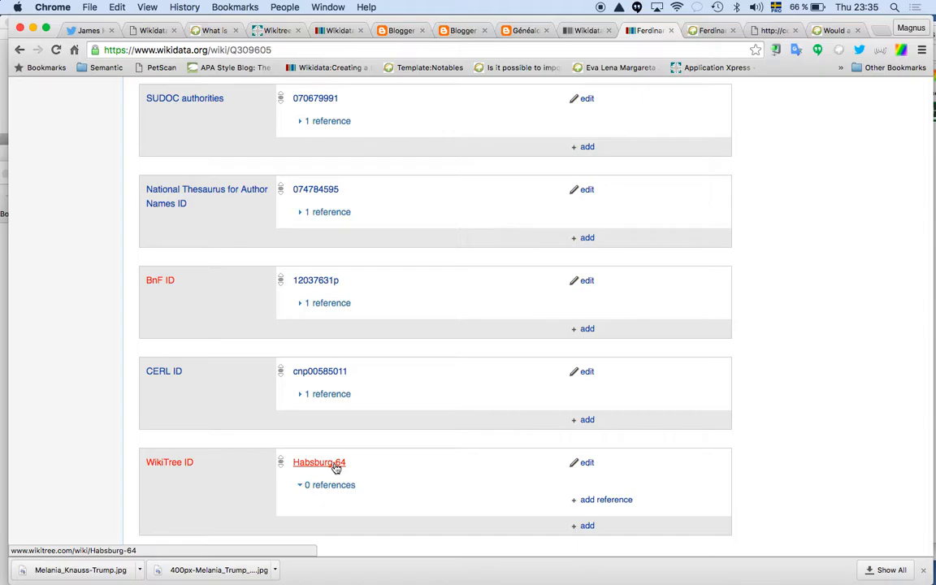
Review the noble title, sibling and position held statements on Ferdinand III's Wikidata item, open the linked prince-elector item and return.
scroll(336, 469, up, 9)
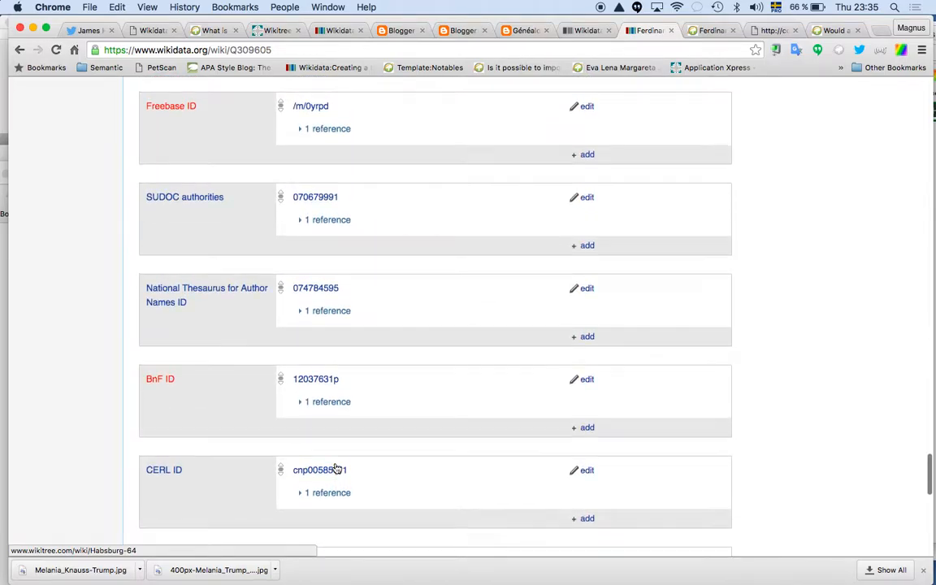
scroll(336, 469, up, 15)
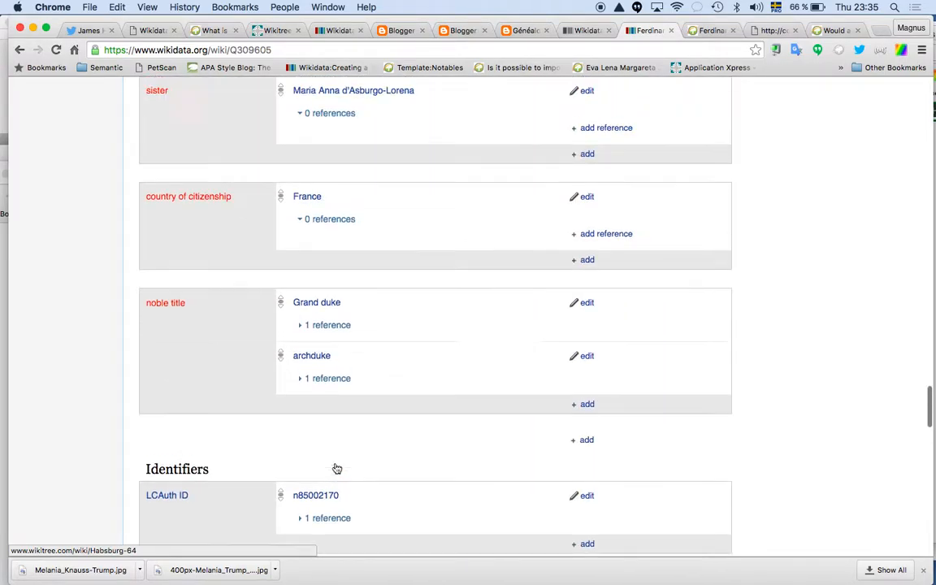
scroll(337, 469, up, 1)
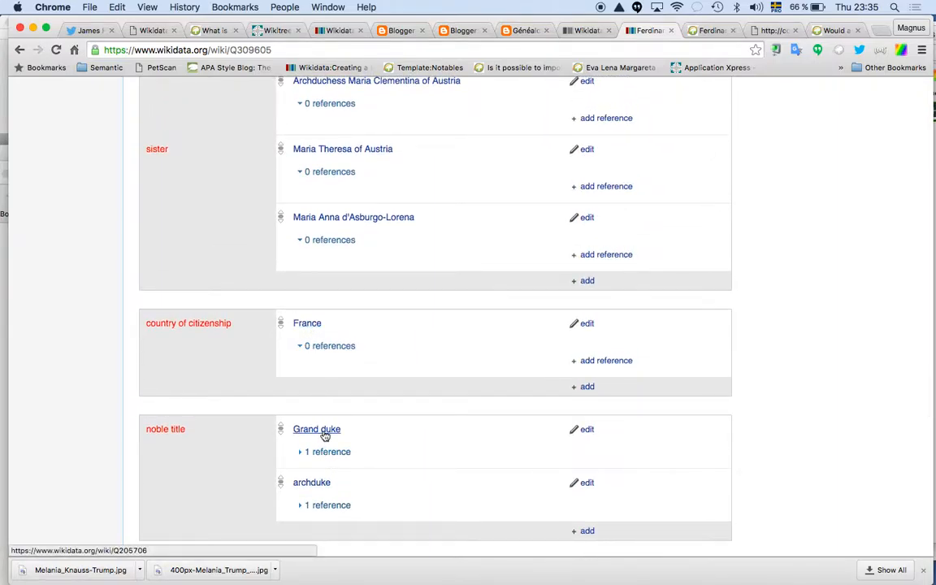
scroll(329, 489, up, 12)
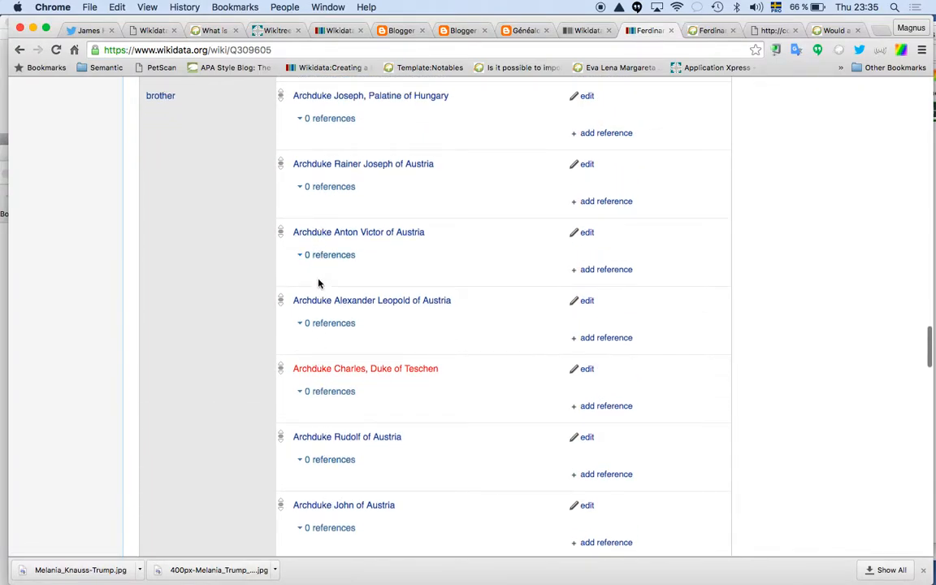
scroll(318, 283, up, 8)
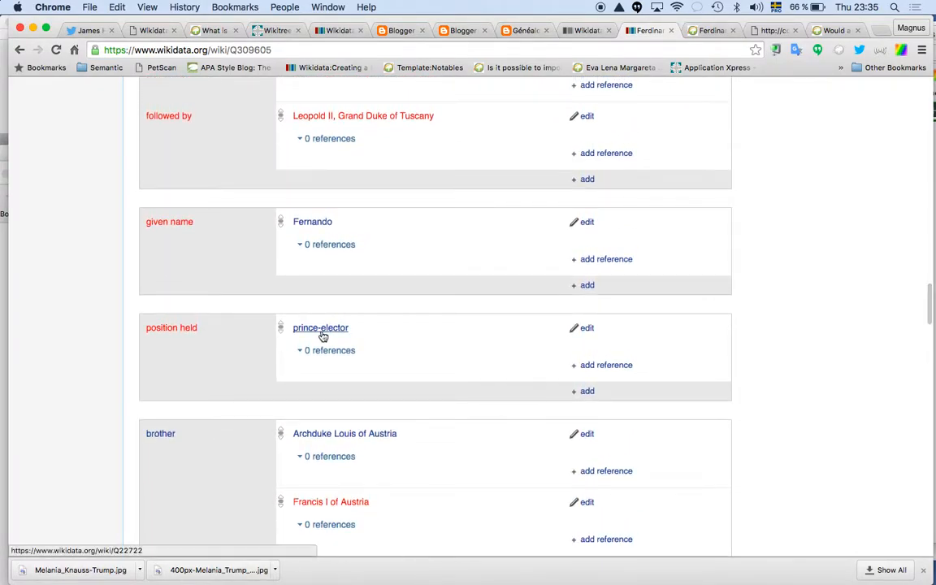
click(326, 337)
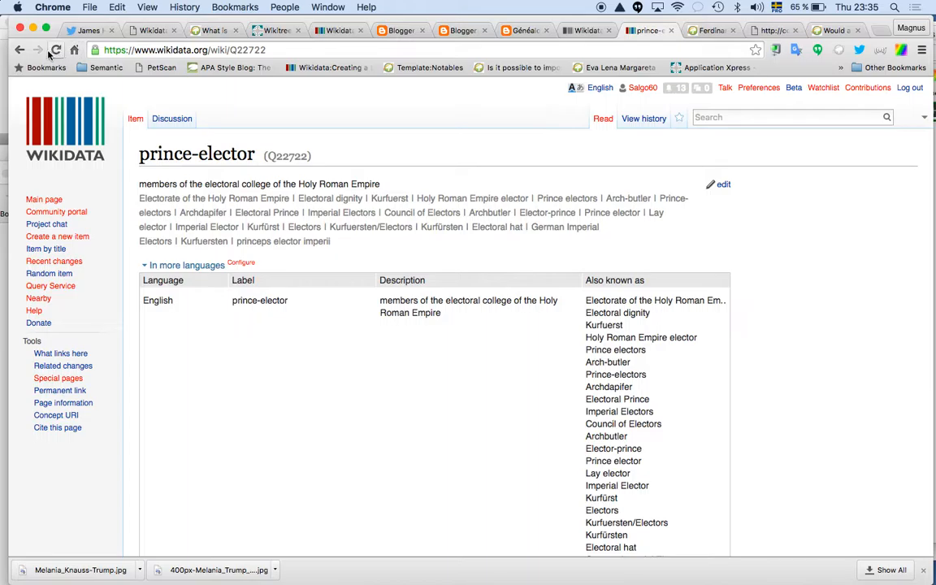
click(21, 51)
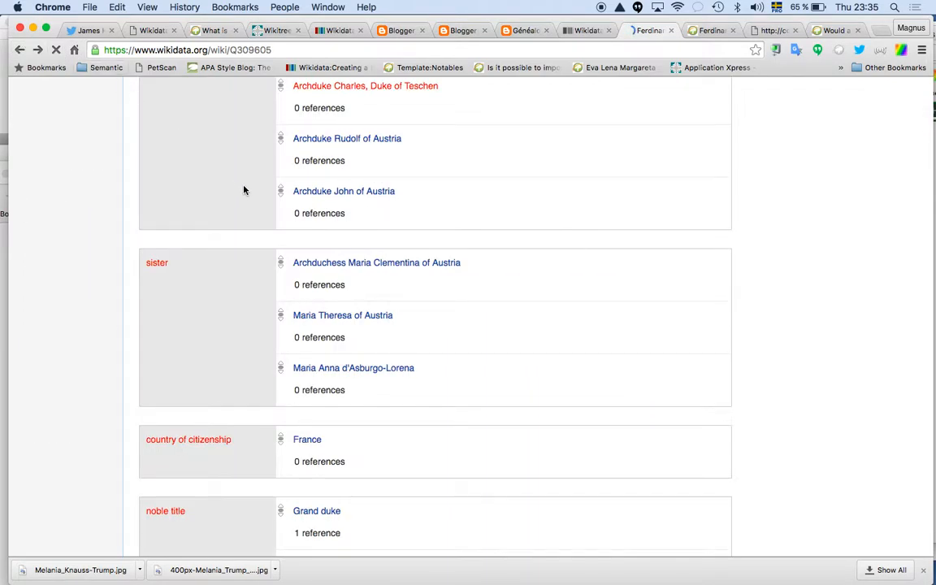
Examine the family statements on Ferdinand III's Wikidata item, covering his parents, children and spouses.
scroll(244, 190, up, 6)
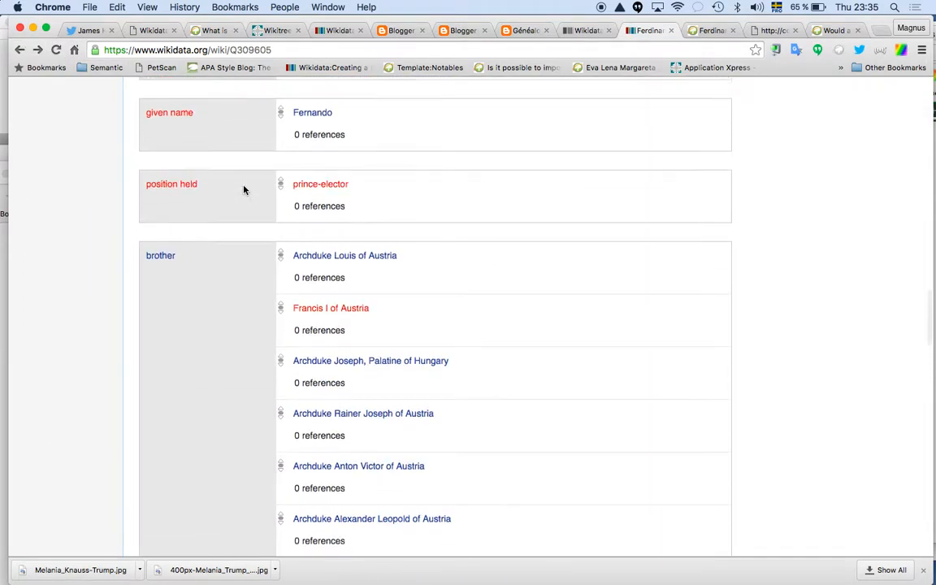
scroll(244, 190, up, 3)
scroll(244, 190, up, 2)
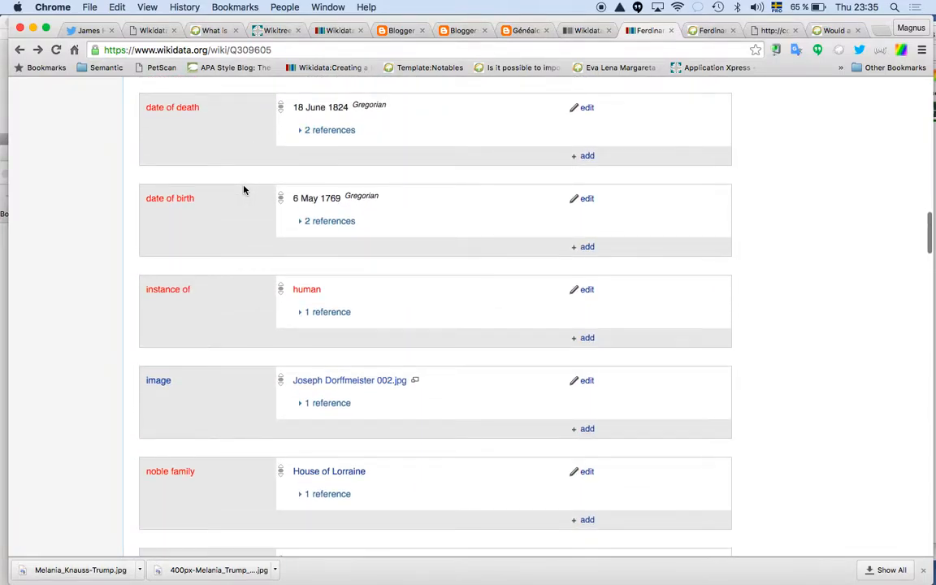
scroll(244, 190, up, 6)
scroll(244, 191, up, 5)
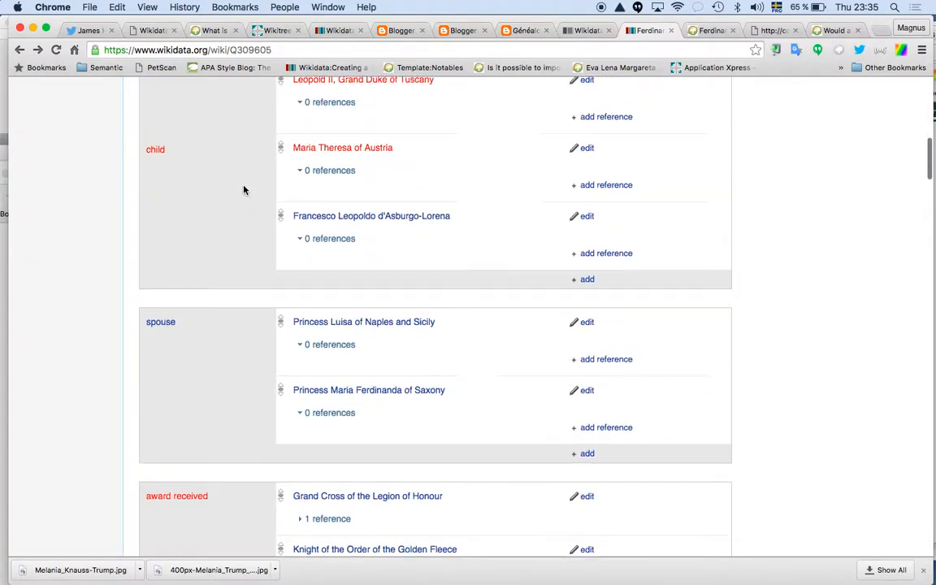
scroll(244, 190, up, 1)
scroll(244, 190, up, 4)
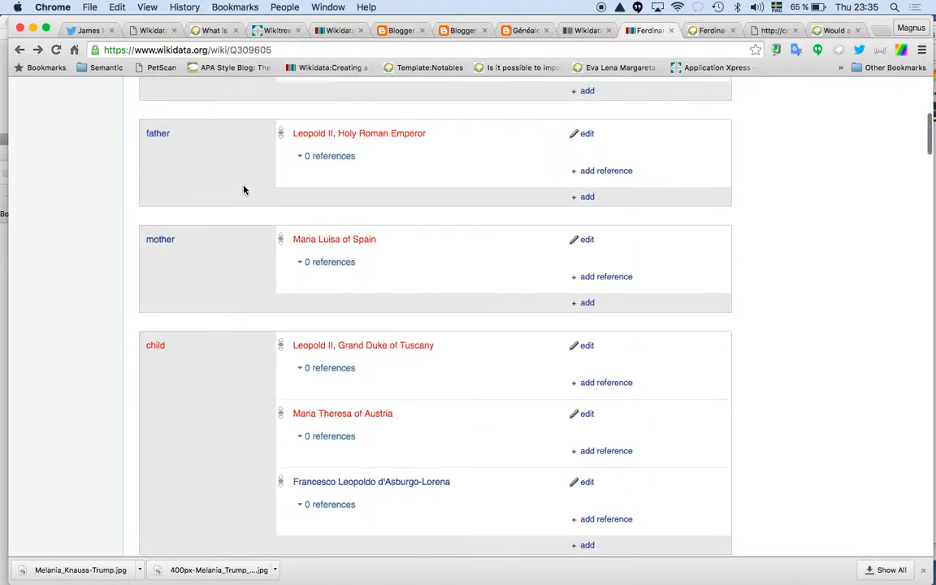
scroll(244, 191, up, 1)
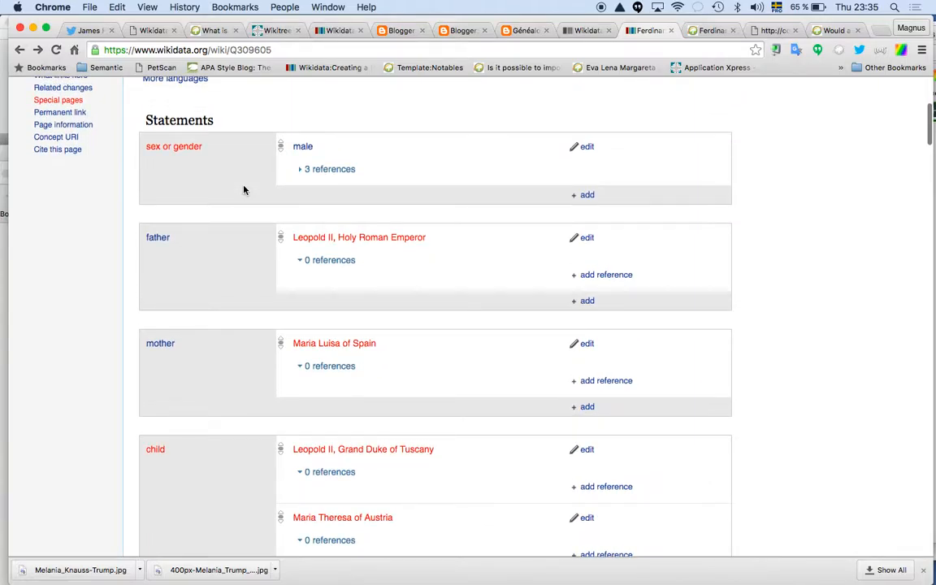
scroll(243, 190, down, 8)
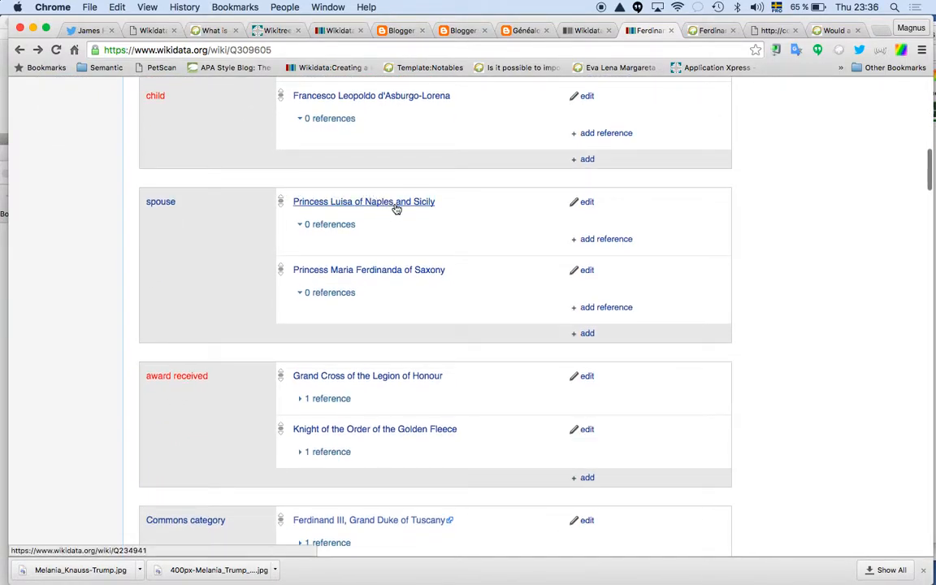
Check Ferdinand III's wife on his WikiTree profile and open the matching spouse item, Princess Luisa of Naples and Sicily, in Wikidata.
click(712, 31)
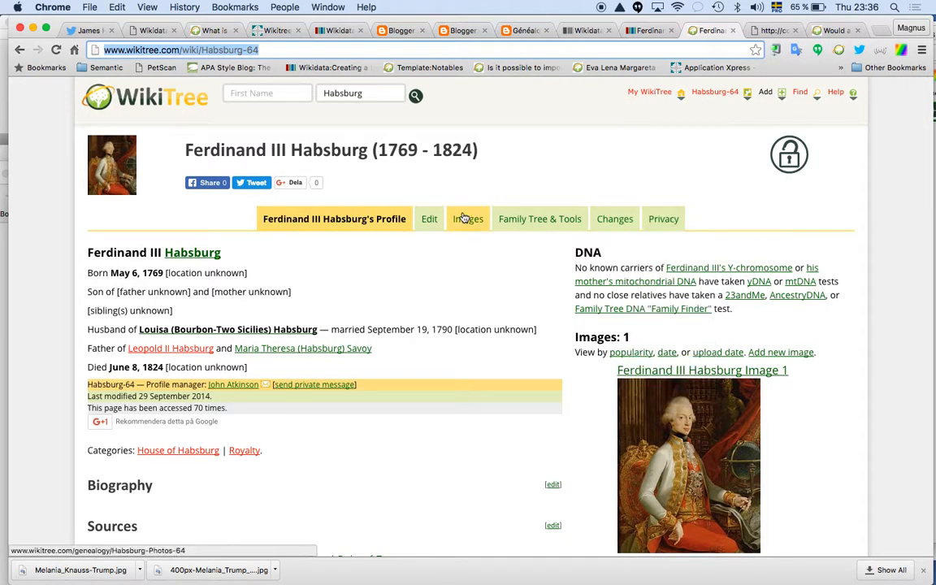
scroll(464, 219, down, 2)
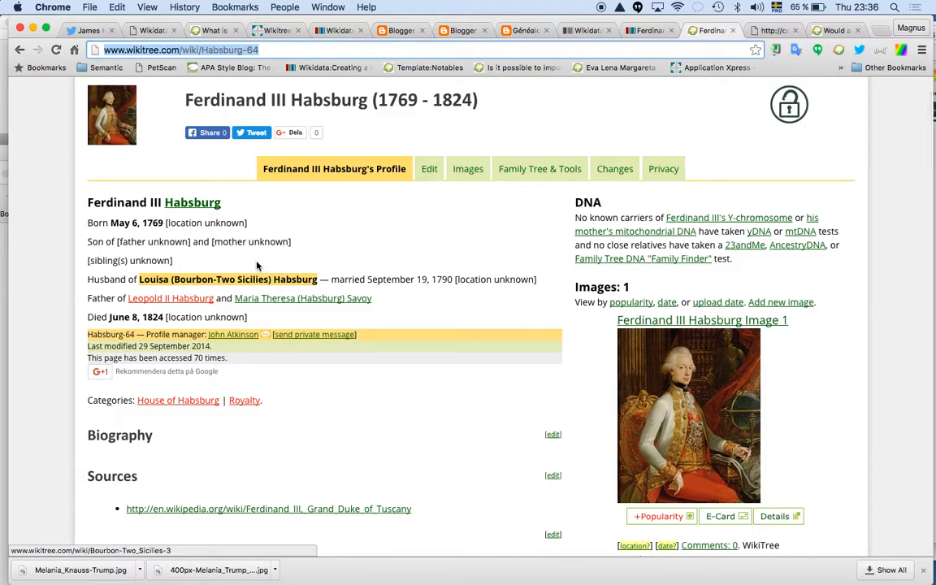
click(649, 30)
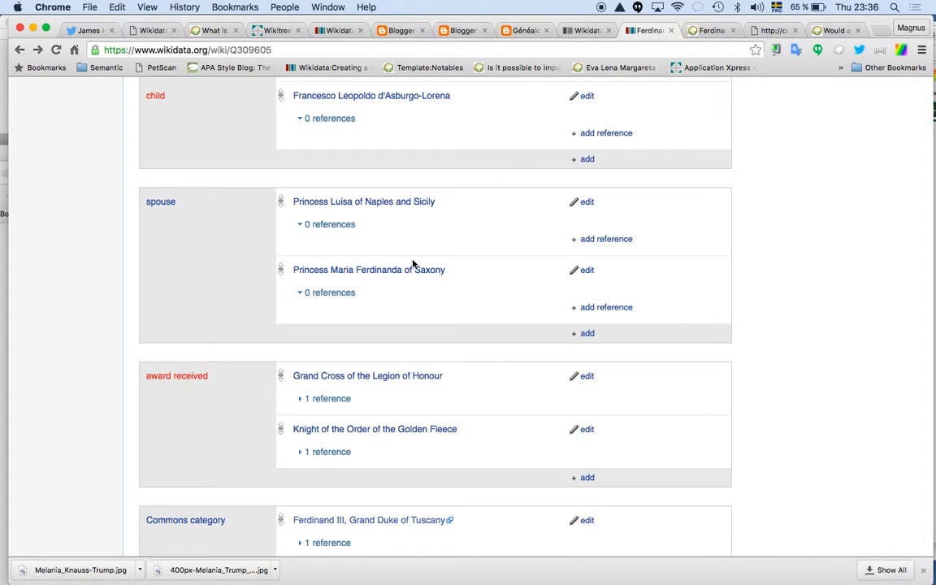
click(400, 202)
scroll(400, 204, down, 10)
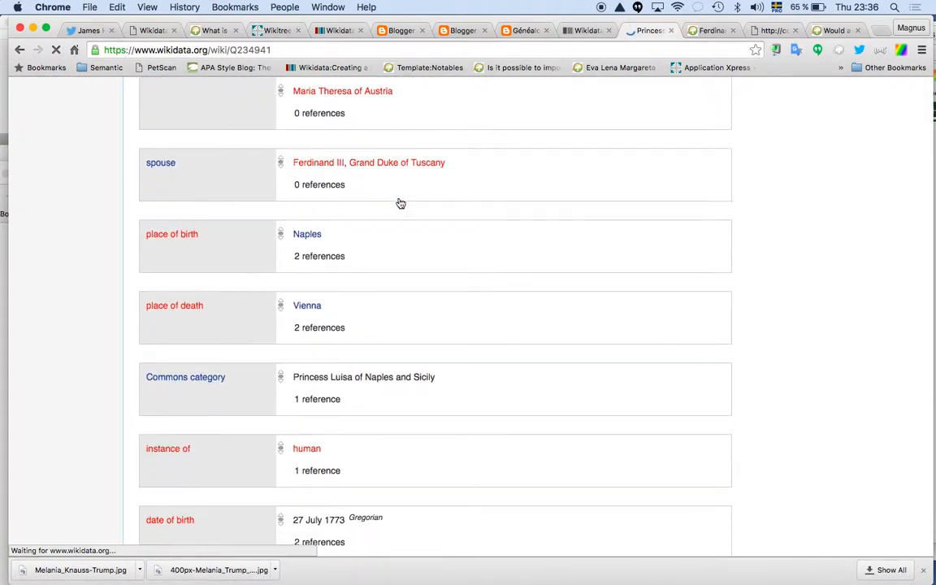
scroll(400, 203, down, 5)
scroll(400, 203, down, 5)
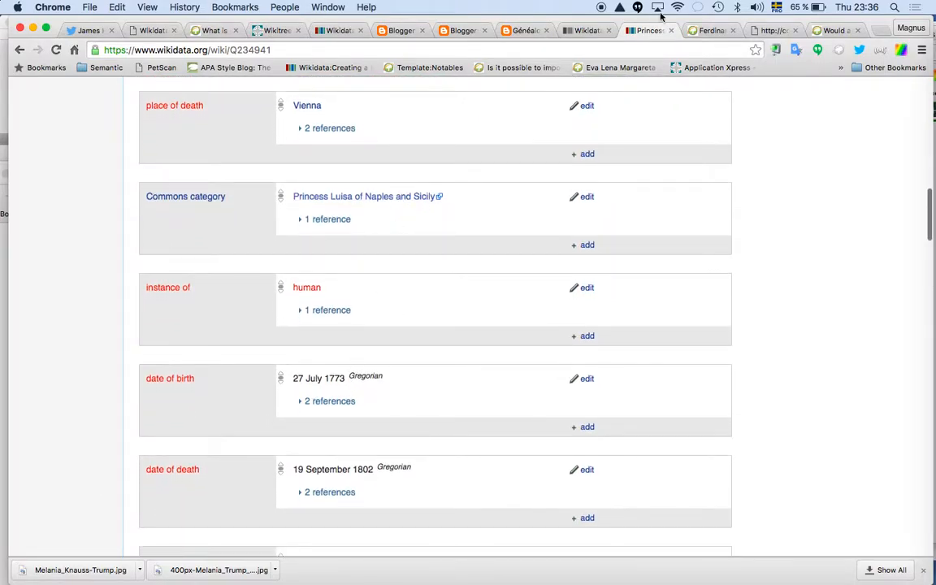
Open the WikiTree profile of Ferdinand III's wife Louisa and copy the profile ID Bourbon-Two_Sicilies-3 from the page address.
click(712, 32)
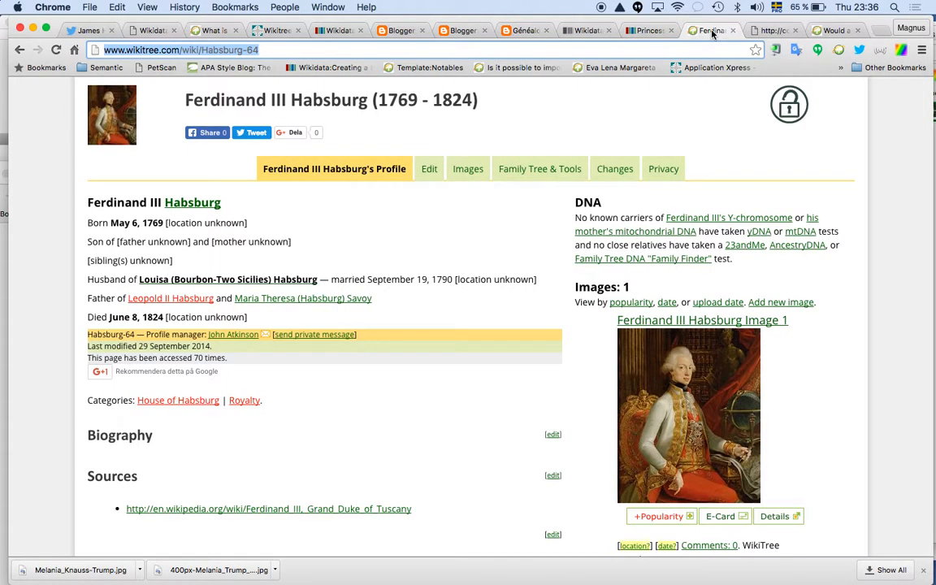
click(245, 284)
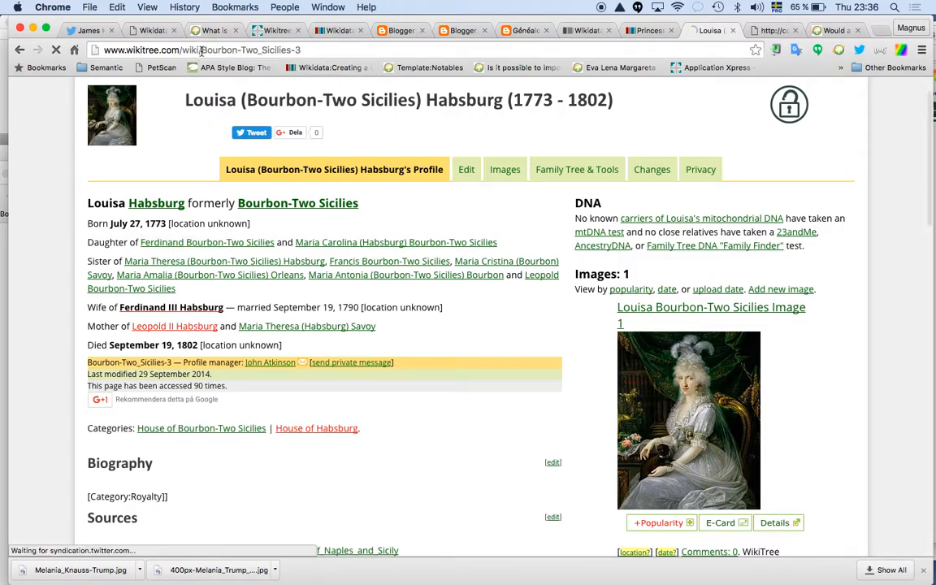
drag(200, 50, 382, 48)
key(super+c)
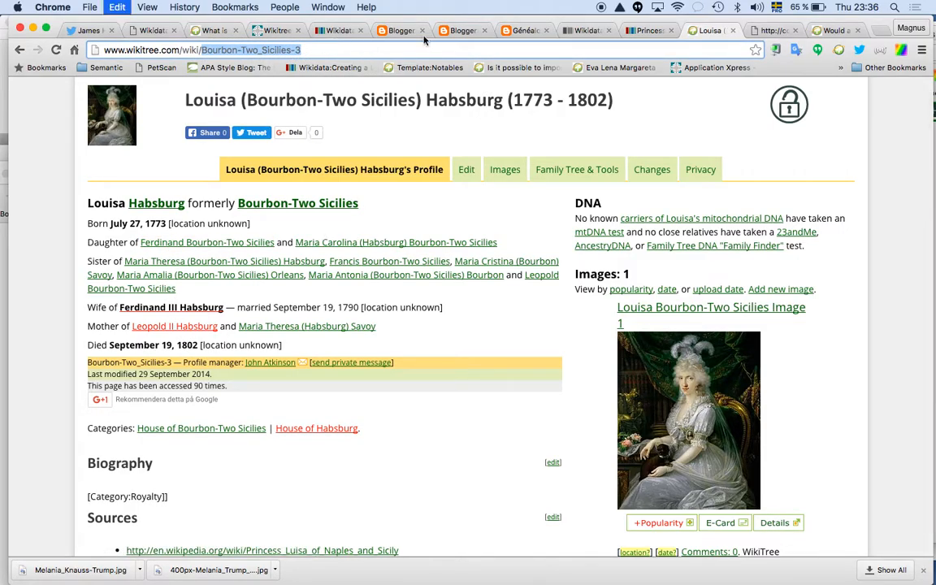
Add a WikiTree ID statement with the value Bourbon-Two_Sicilies-3 to the identifiers of Princess Luisa's Wikidata item and save it.
click(642, 31)
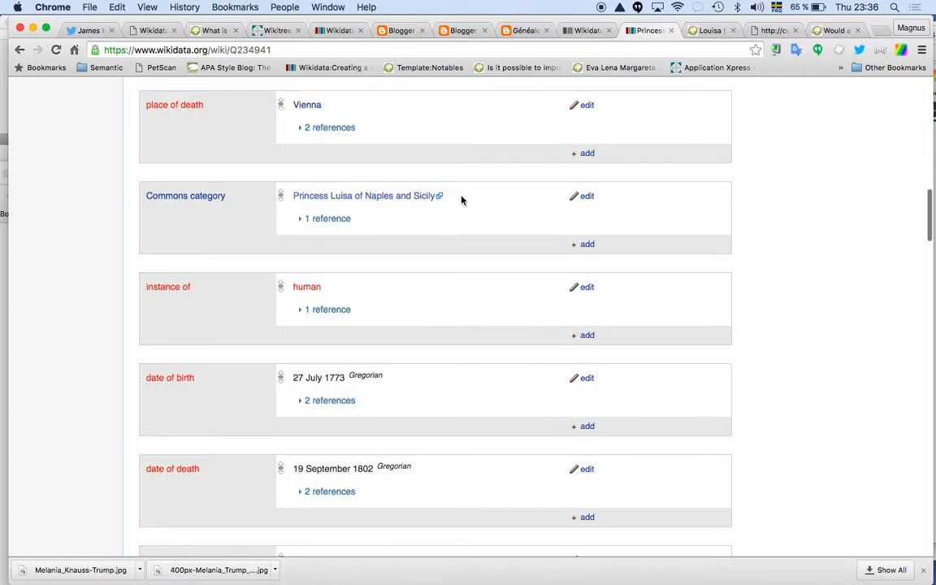
scroll(388, 453, down, 10)
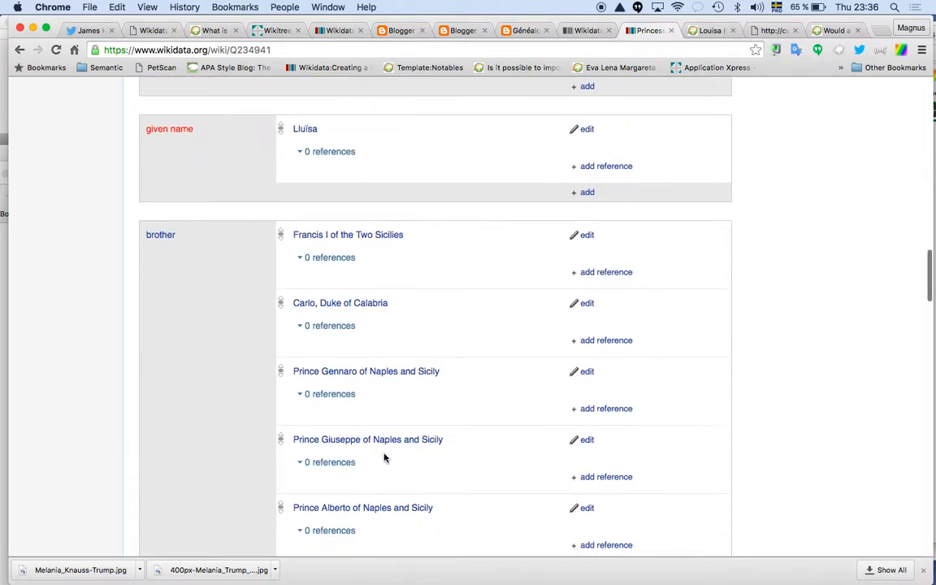
scroll(384, 458, down, 12)
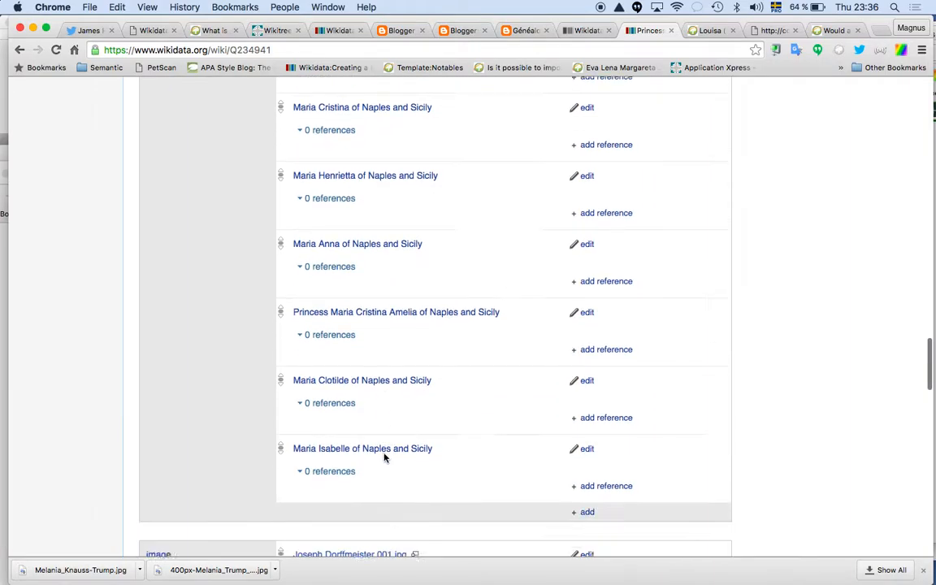
scroll(384, 456, down, 1)
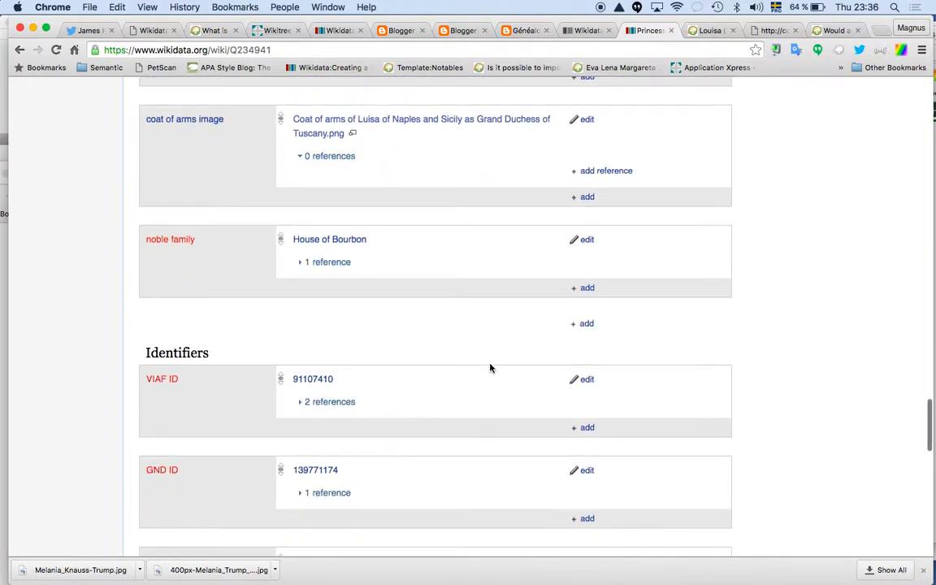
scroll(588, 327, down, 10)
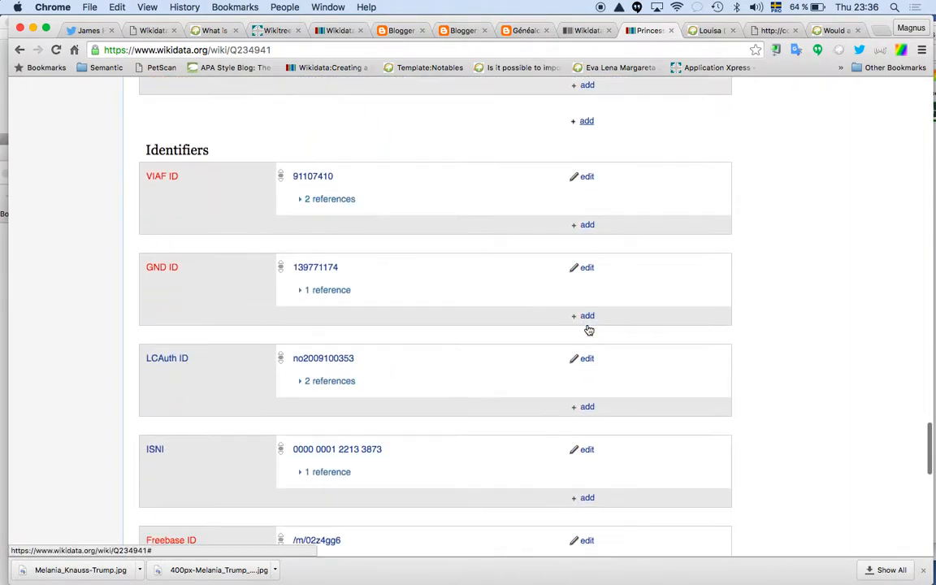
scroll(589, 327, down, 7)
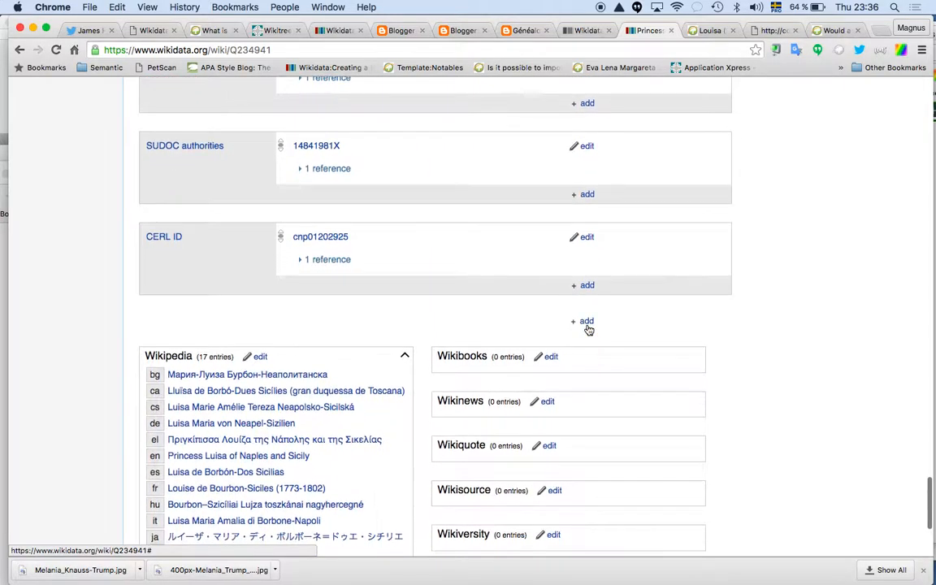
click(586, 320)
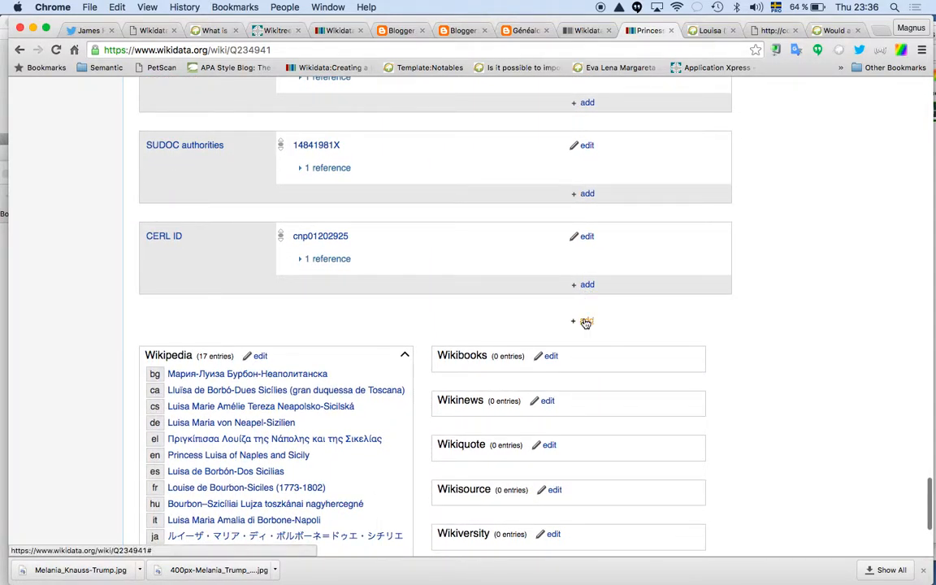
text(Wiki)
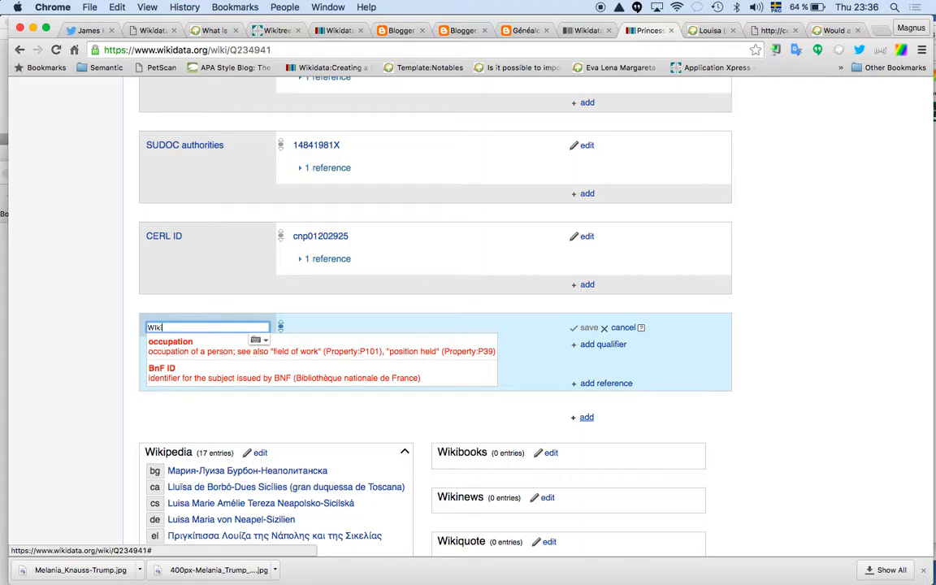
text(Tree)
click(304, 354)
key(super+v)
click(585, 329)
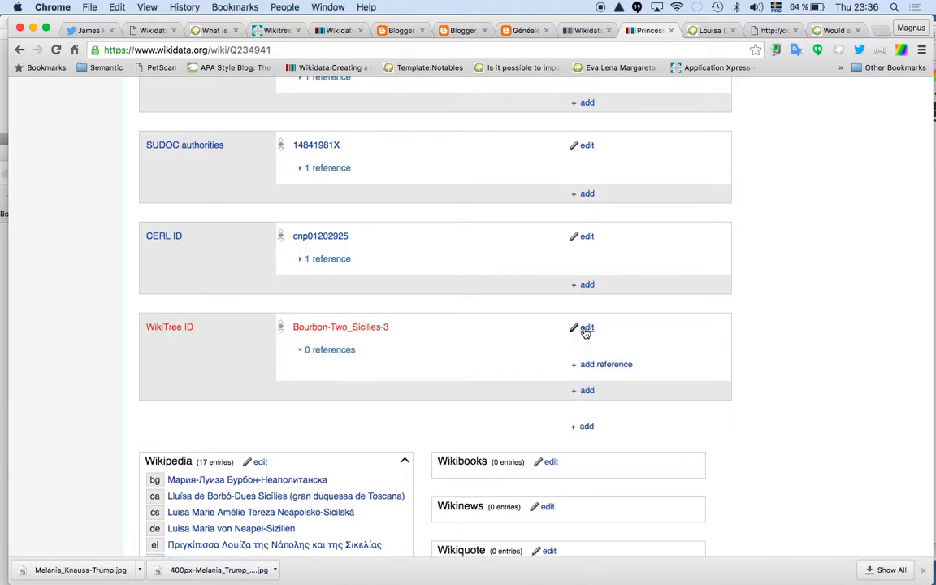
From the Wikipedia links on Princess Luisa's Wikidata item, open the English article Princess Luisa of Naples and Sicily.
click(709, 31)
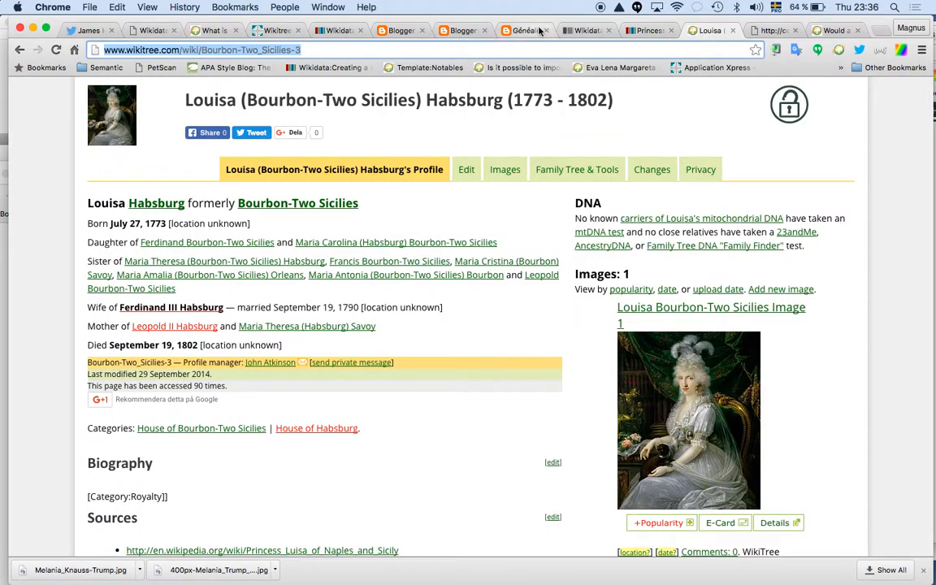
click(647, 30)
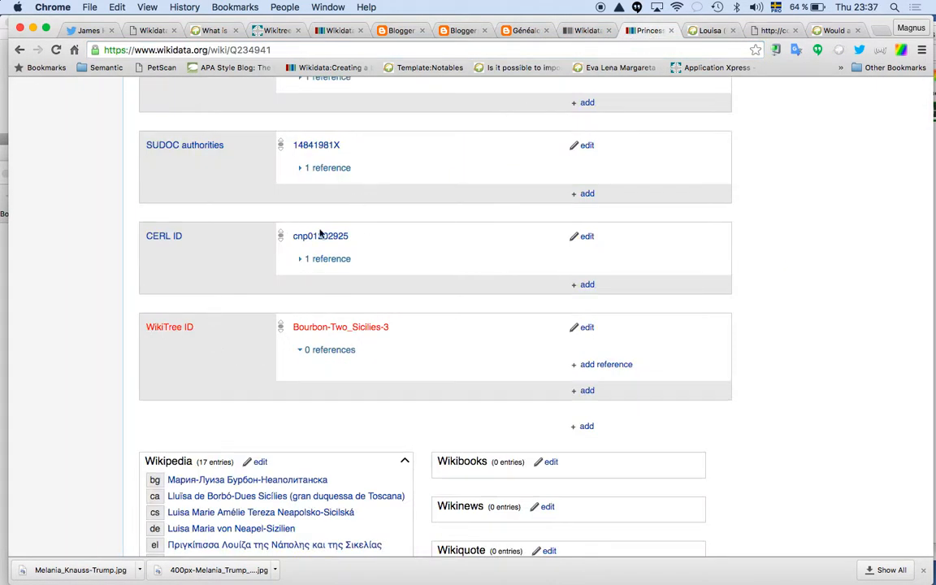
scroll(399, 211, down, 5)
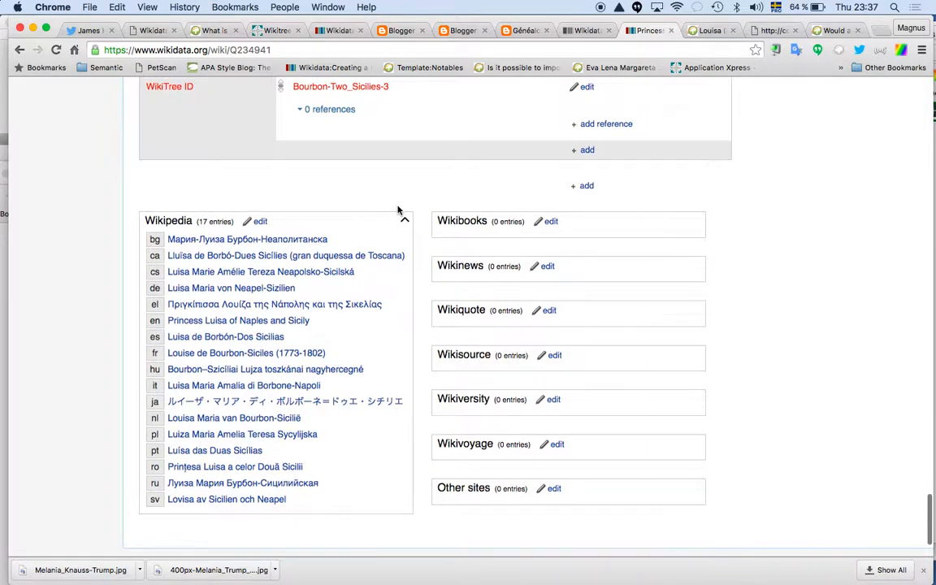
scroll(325, 219, down, 2)
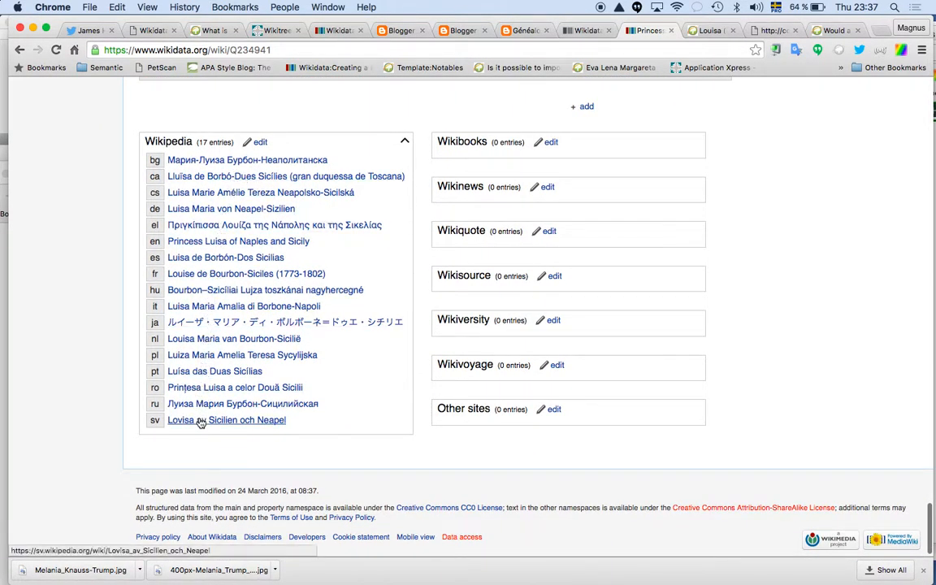
click(177, 243)
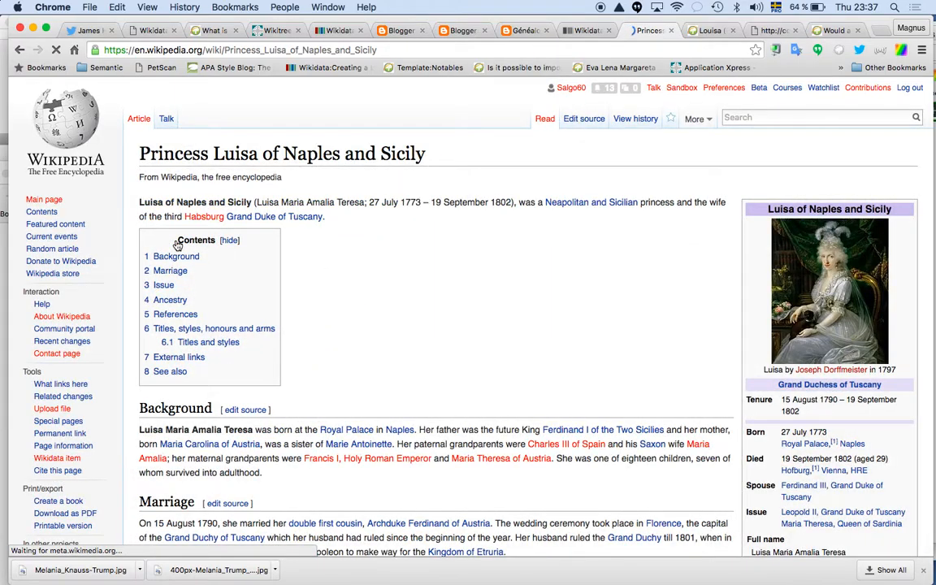
Open the wiki source of the Princess Luisa of Naples and Sicily article and highlight its whole Infobox royalty template.
scroll(466, 215, down, 15)
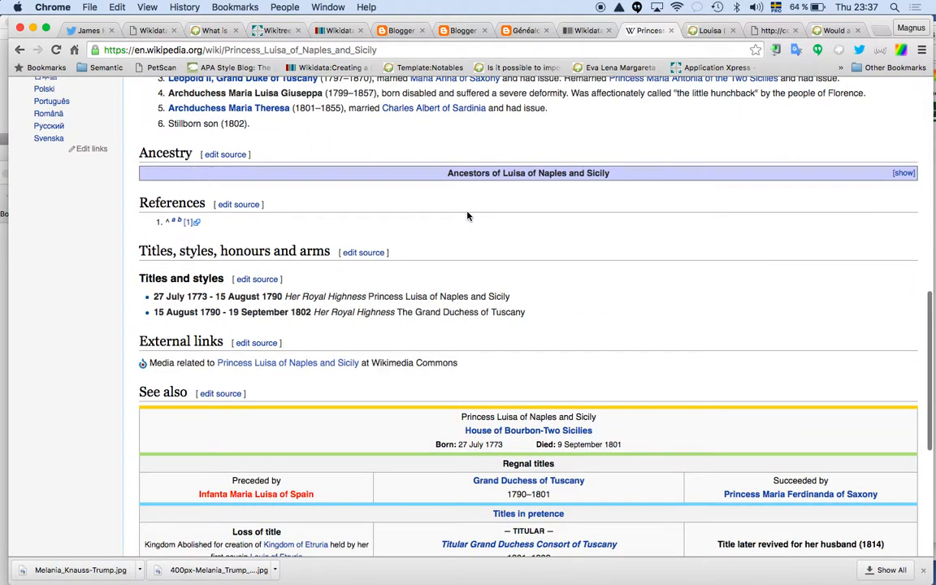
scroll(466, 216, up, 20)
scroll(692, 359, down, 3)
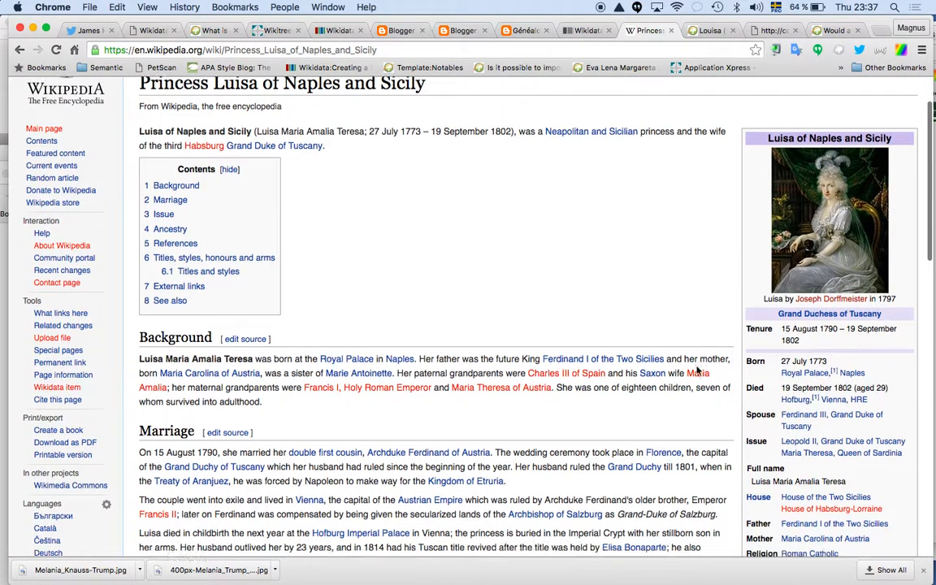
scroll(697, 366, up, 3)
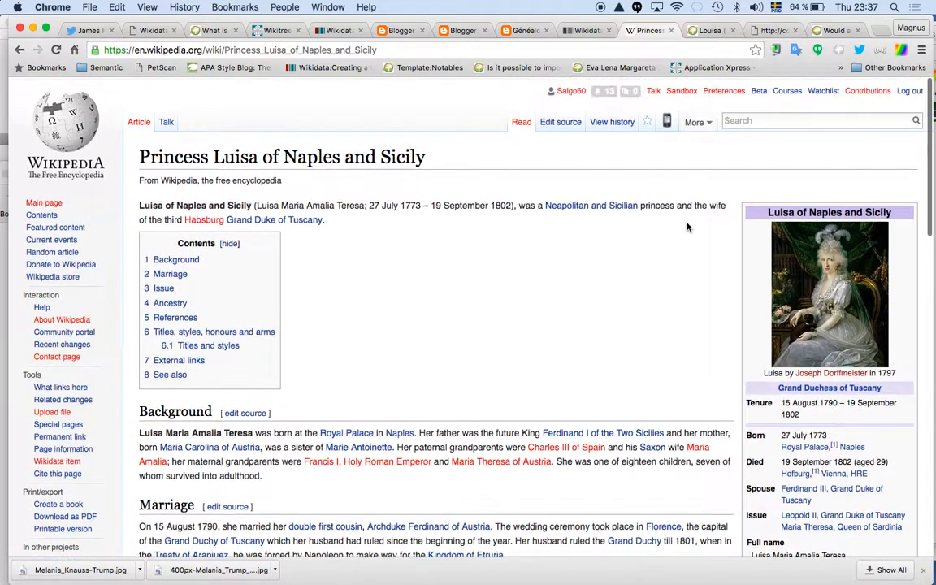
click(572, 124)
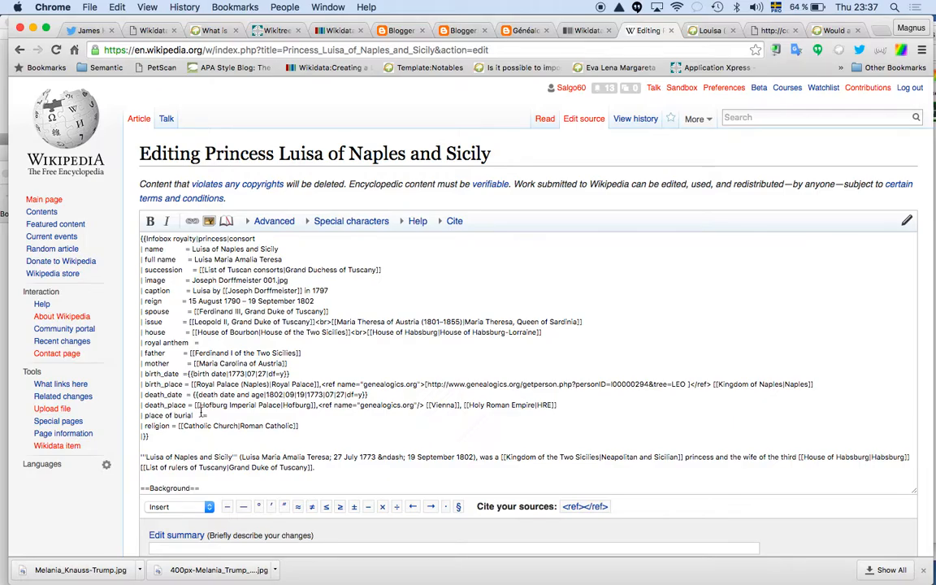
scroll(201, 410, down, 1)
scroll(195, 248, up, 2)
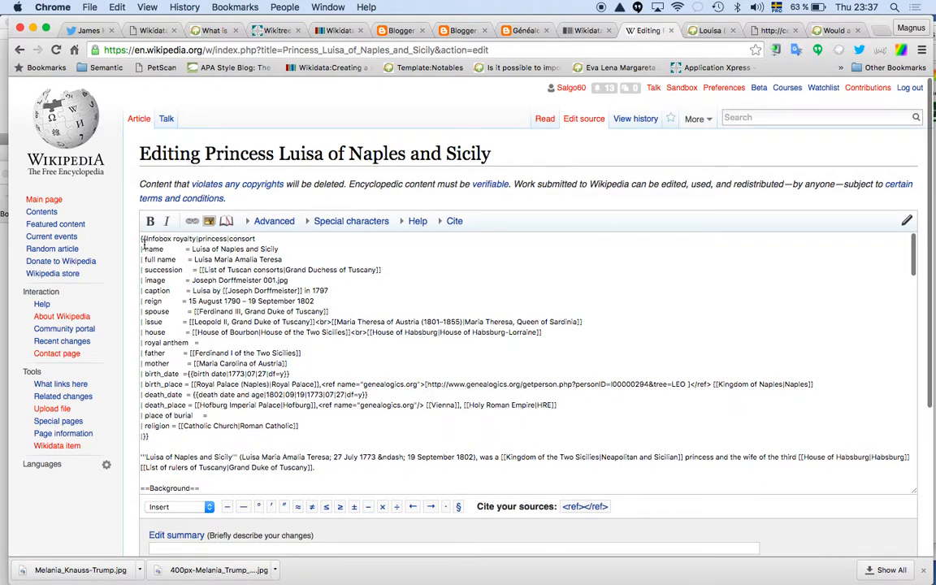
drag(159, 437, 136, 237)
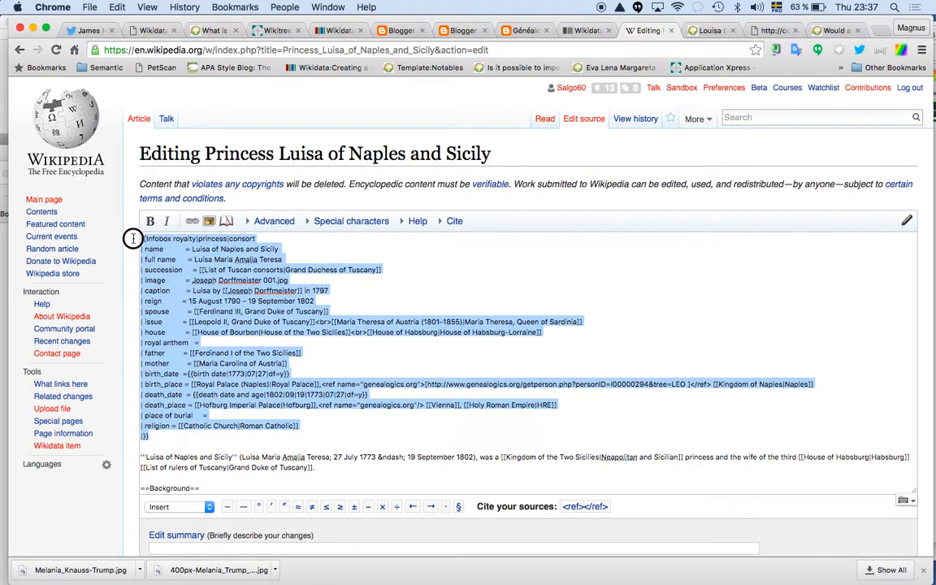
click(187, 269)
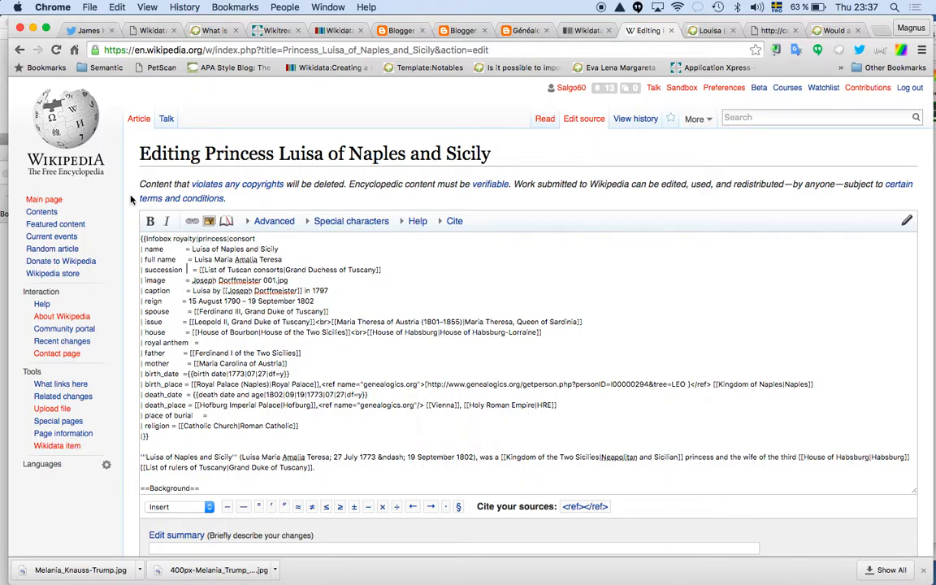
Leave the source editor without changes and open the Wikidata item linked from the Princess Luisa article.
click(19, 50)
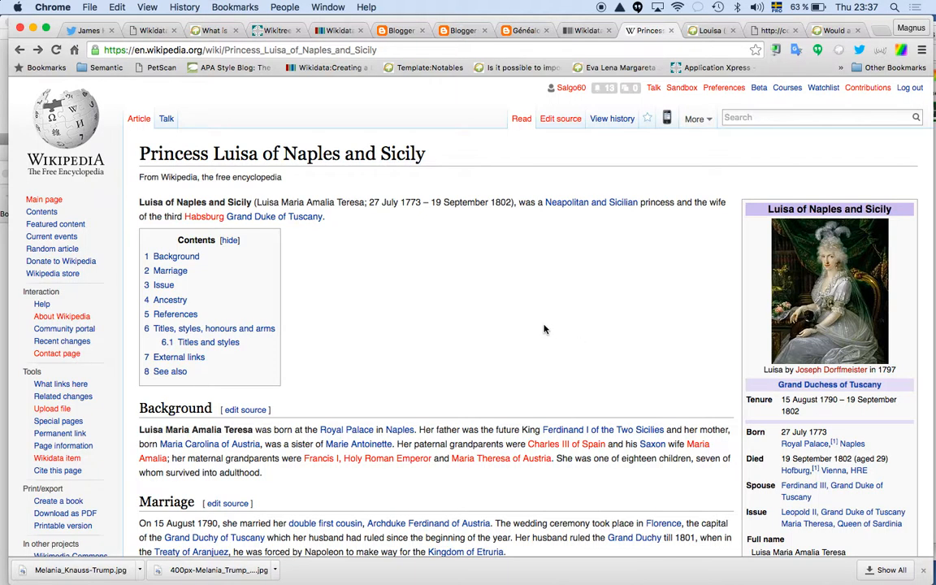
scroll(544, 329, down, 3)
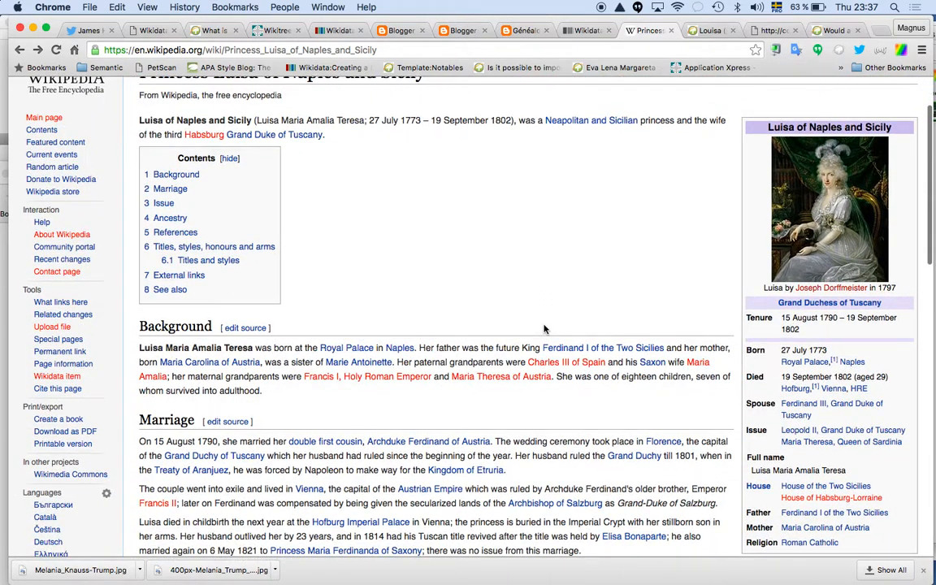
click(53, 377)
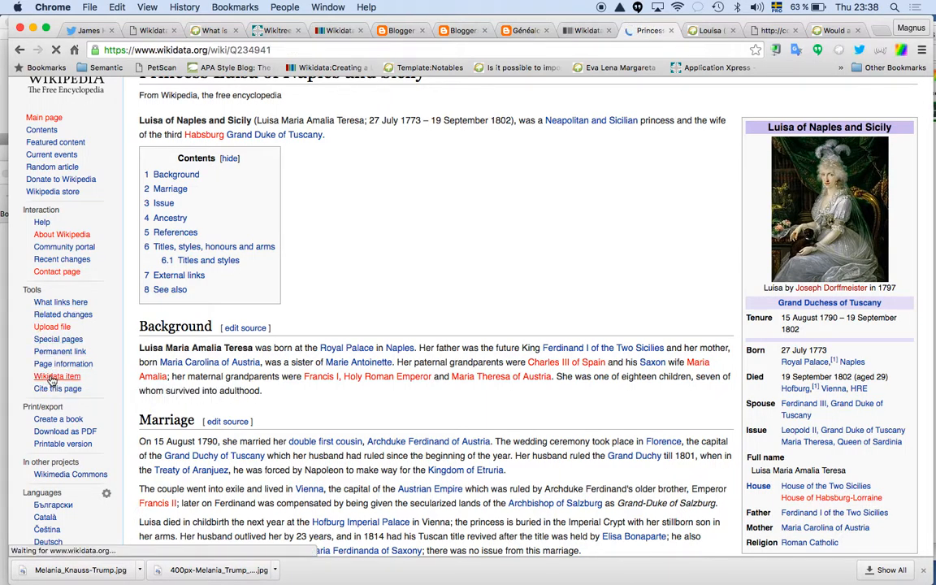
scroll(387, 281, down, 5)
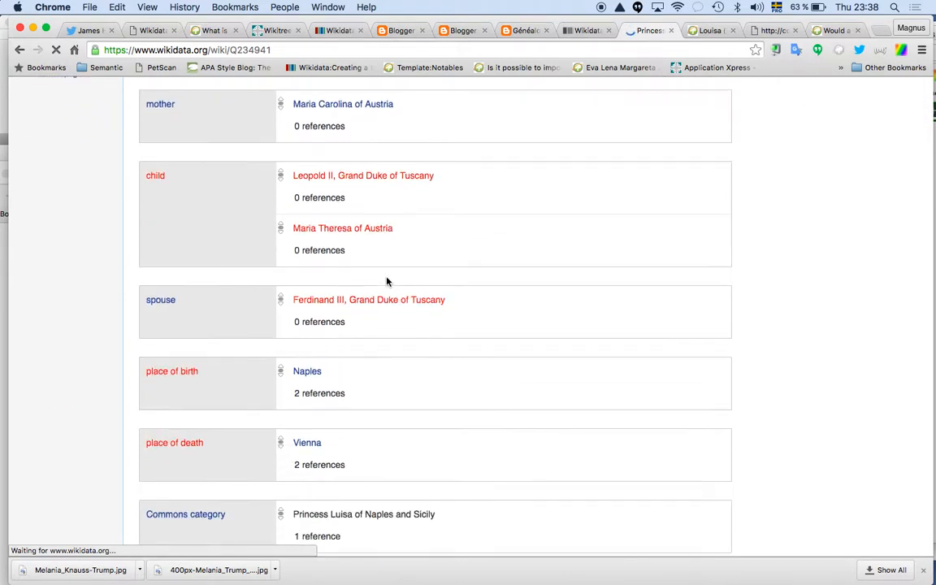
scroll(387, 281, up, 5)
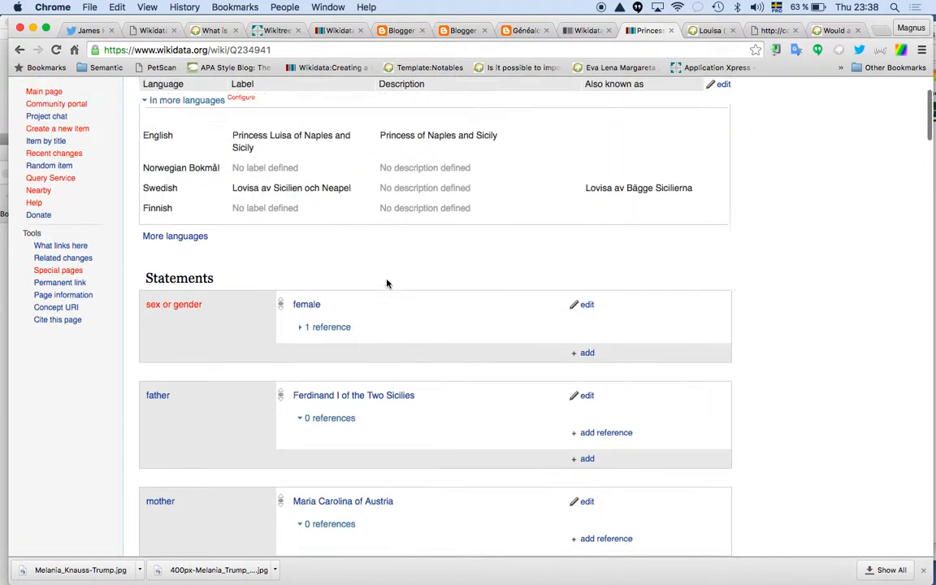
scroll(387, 283, up, 3)
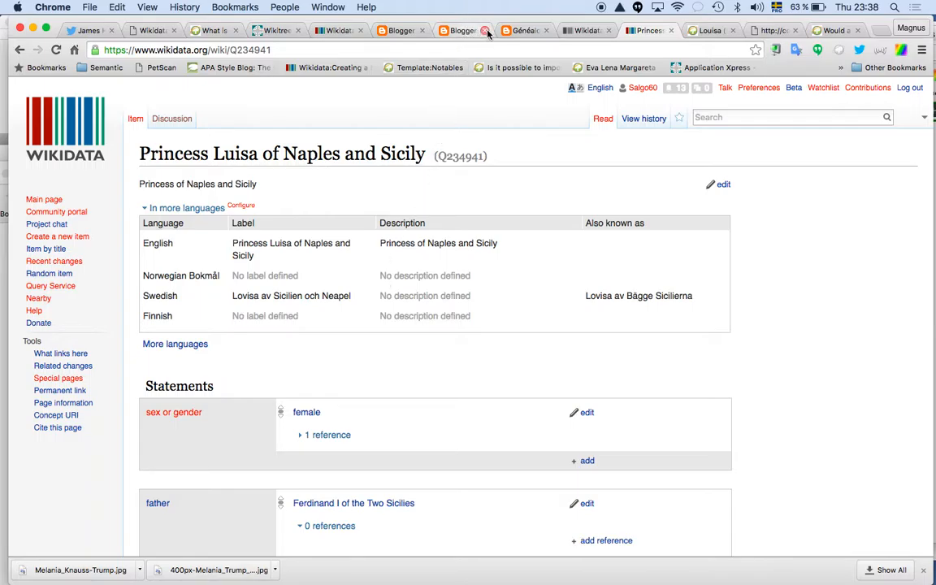
Open the blog map of WikiTree profiles' birth, death and burial locations and zoom in on eastern England around Norwich.
click(523, 30)
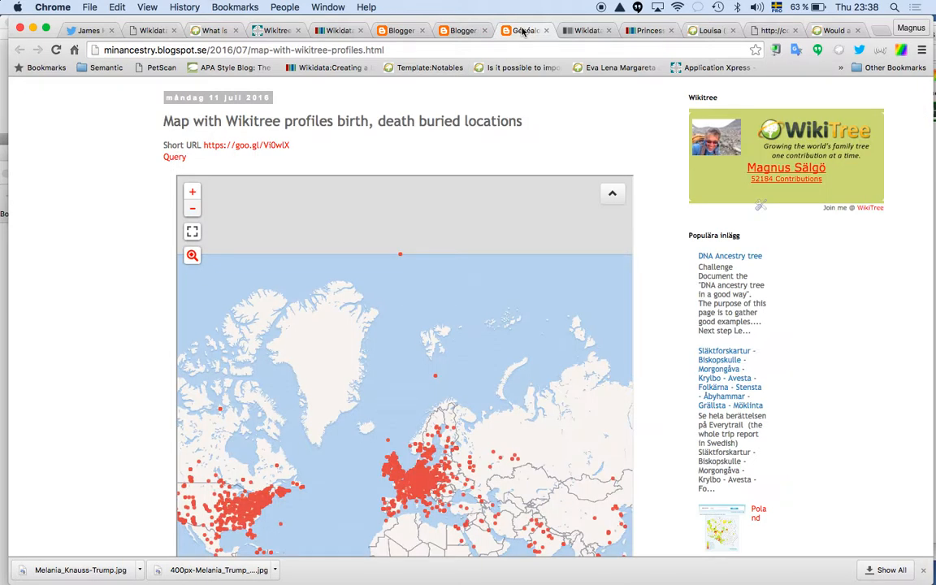
scroll(144, 223, down, 4)
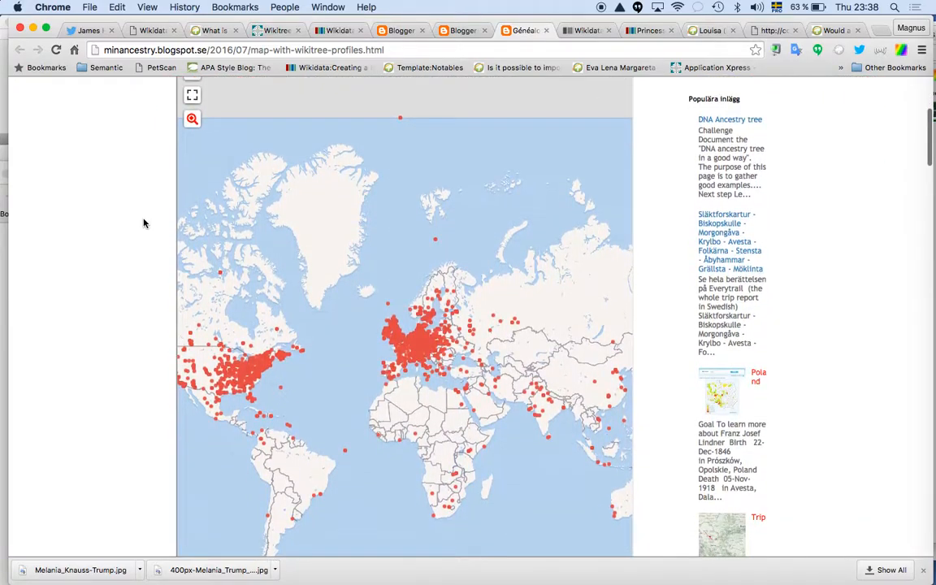
scroll(143, 222, up, 2)
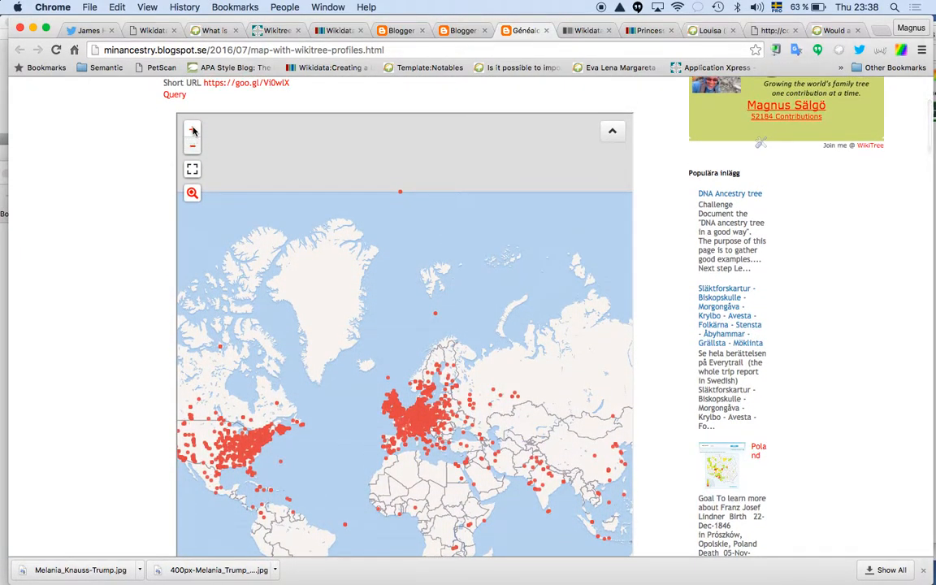
click(193, 131)
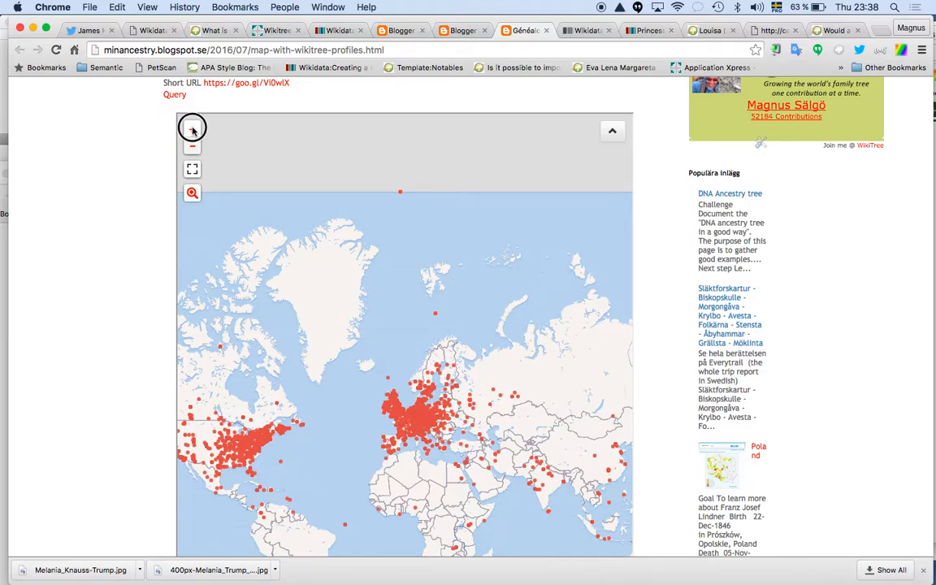
scroll(209, 154, down, 1)
drag(354, 373, 396, 333)
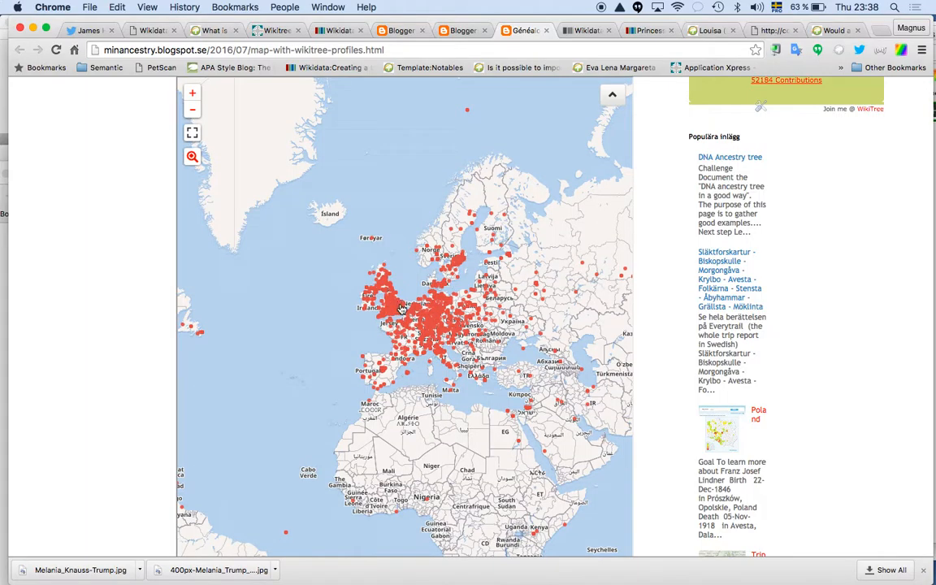
scroll(401, 309, up, 5)
scroll(402, 310, up, 2)
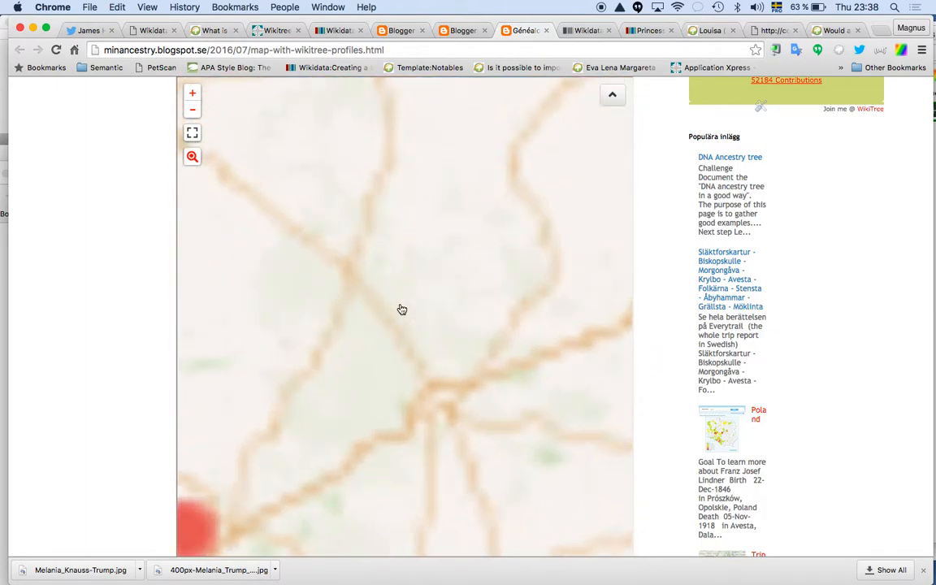
scroll(401, 309, down, 5)
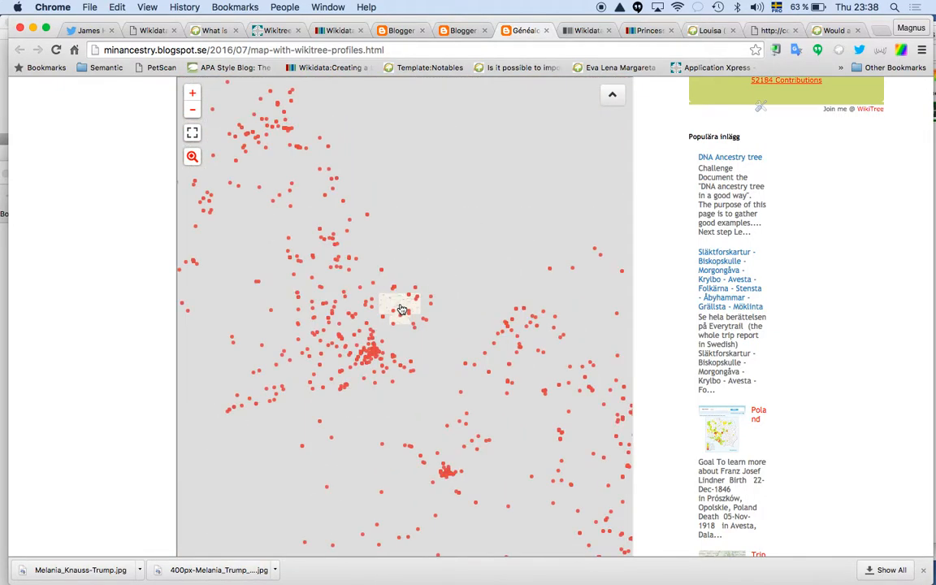
scroll(401, 309, up, 3)
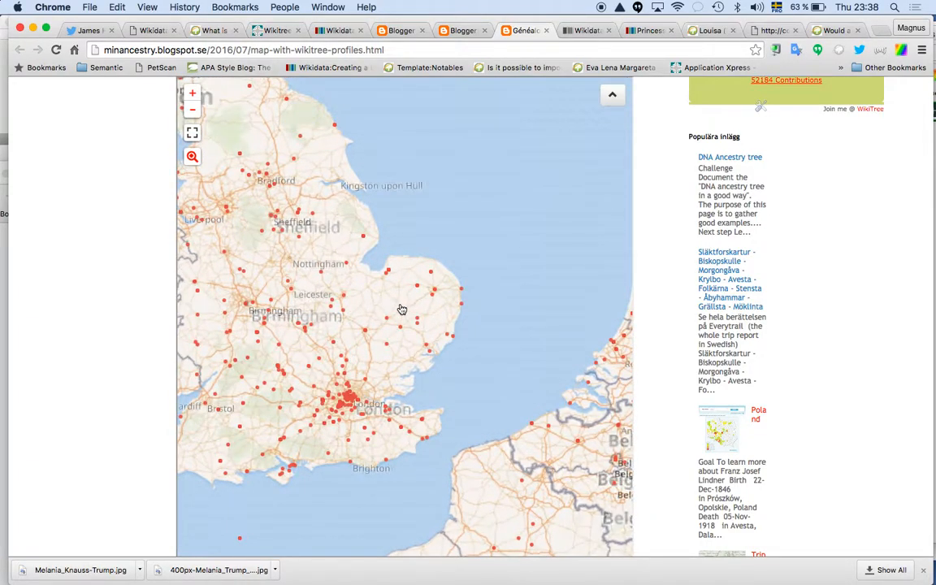
scroll(401, 310, up, 2)
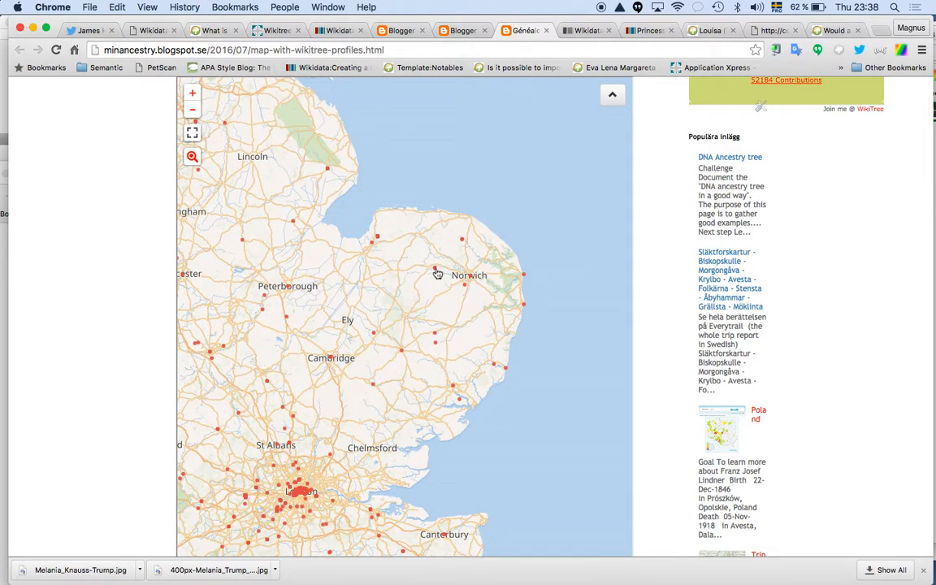
Show the details of William Boleyn's marker near Norwich and open his linked WikiTree profile and Wikidata item in separate tabs.
click(436, 271)
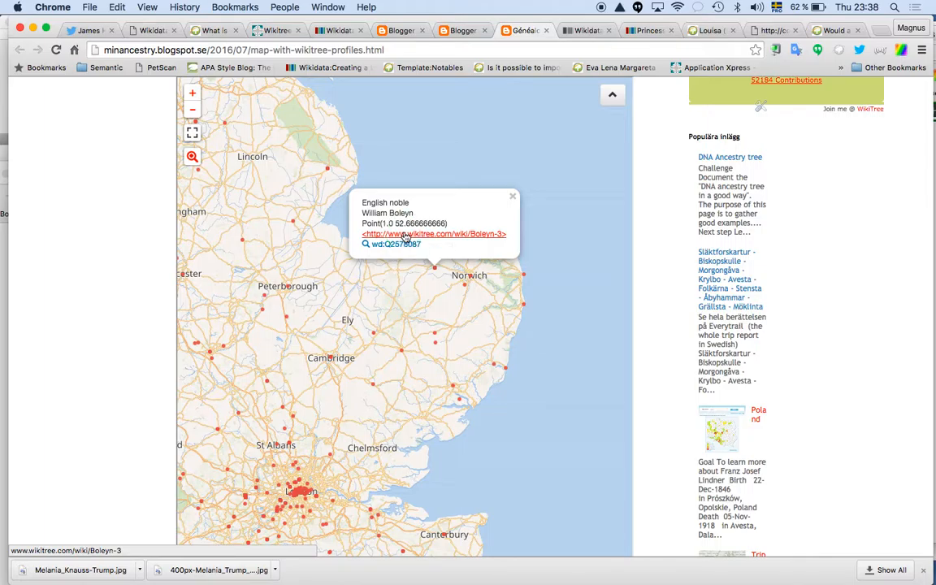
right_click(405, 236)
click(416, 240)
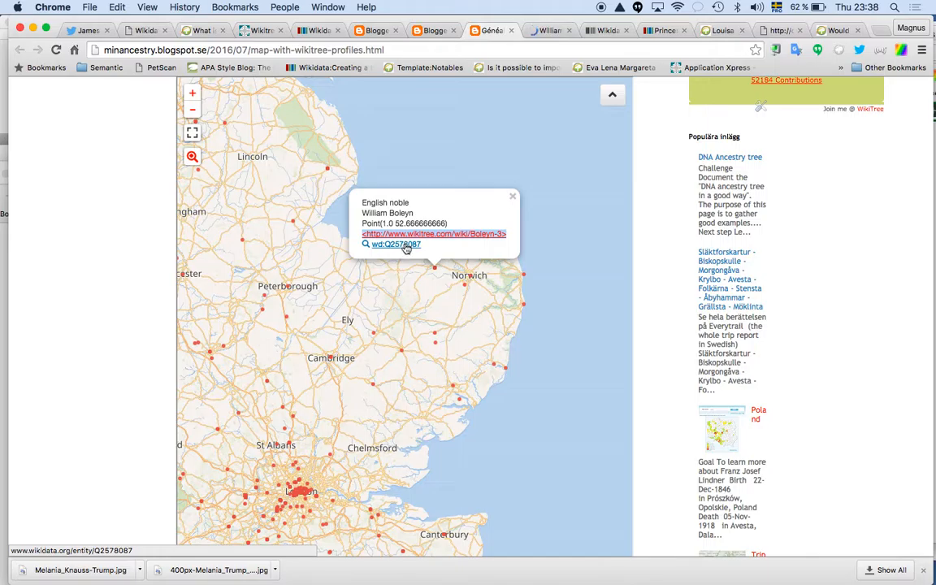
click(405, 246)
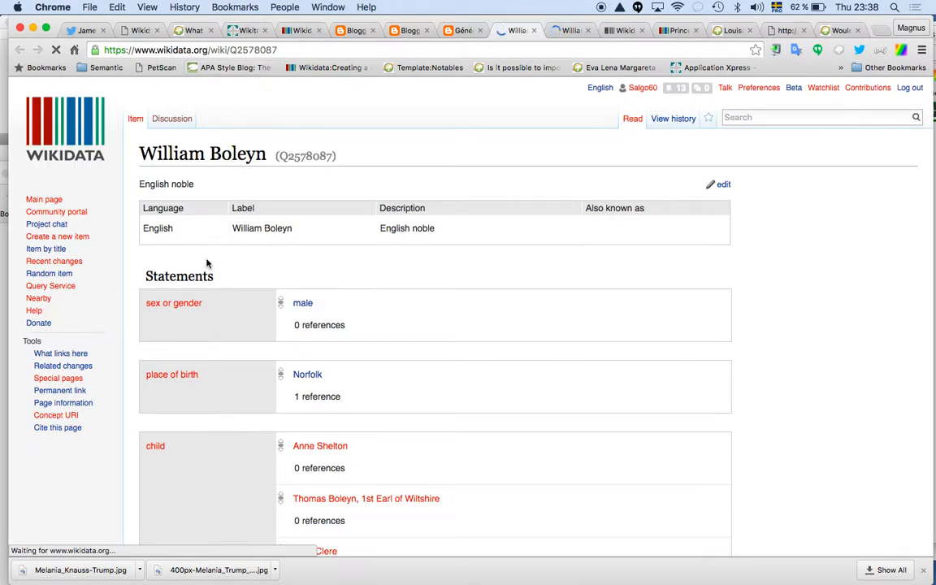
Review William Boleyn's Wikidata statements and WikiTree ID, and open his English Wikipedia article from the item's Wikipedia links.
scroll(206, 264, down, 15)
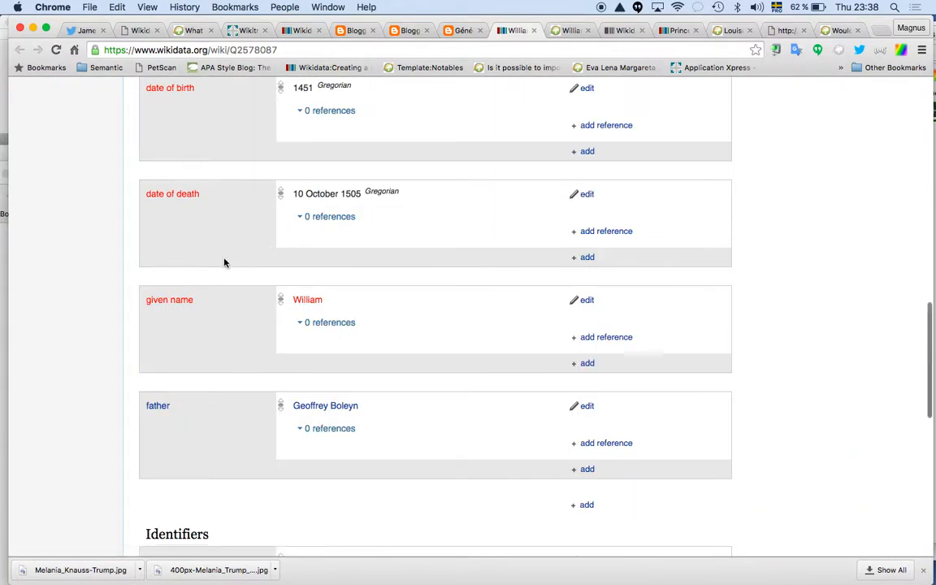
scroll(225, 262, down, 5)
scroll(225, 262, down, 6)
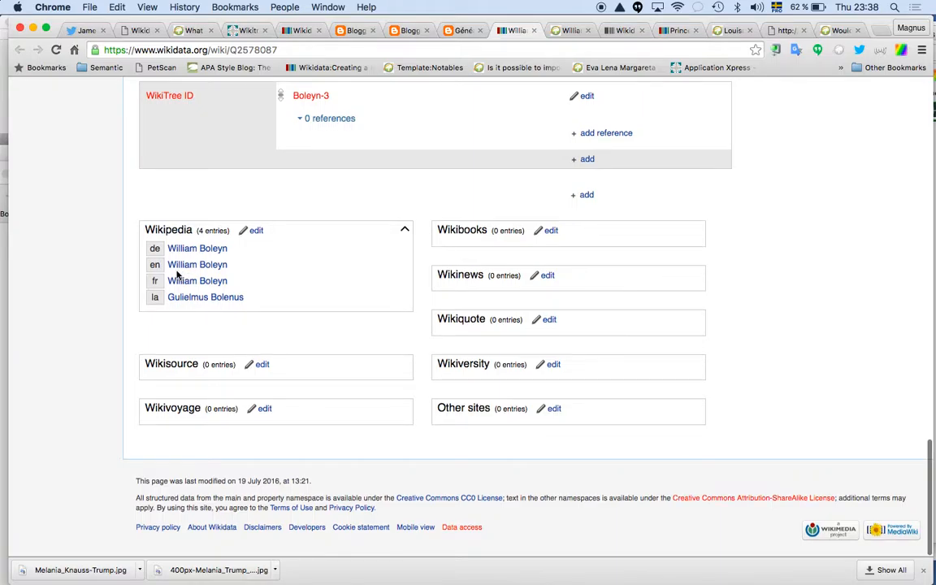
click(184, 271)
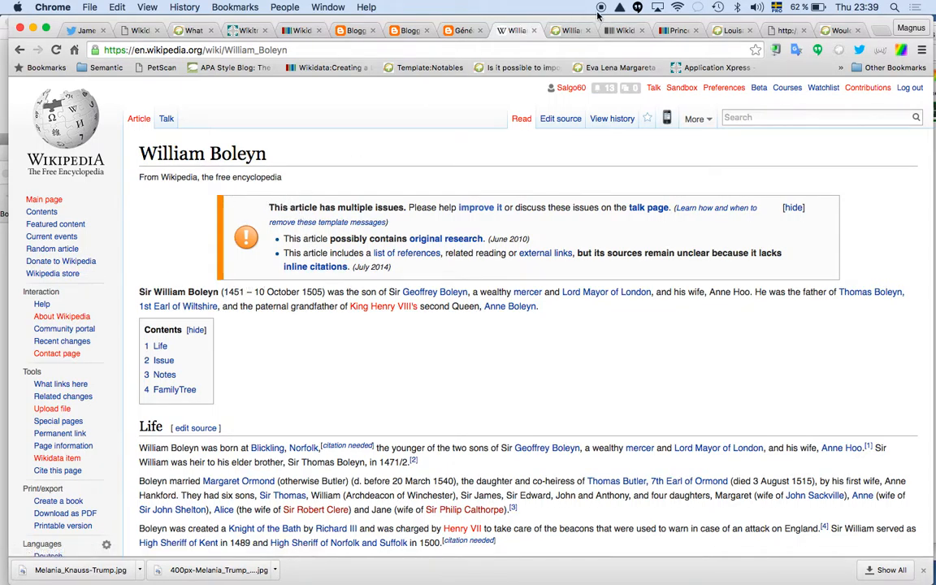
Examine the family details, categories and sources on William Boleyn's WikiTree profile.
click(570, 31)
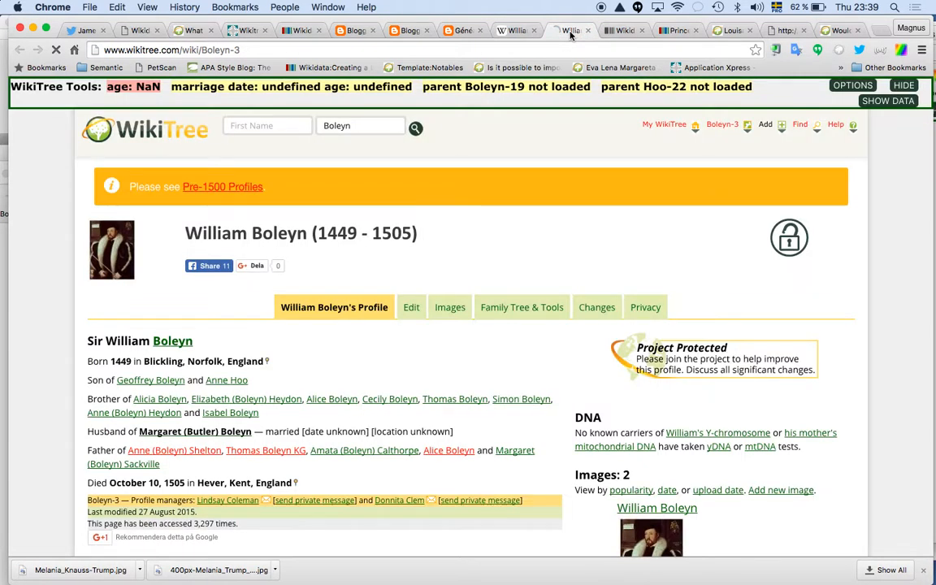
scroll(520, 152, down, 1)
scroll(520, 152, down, 4)
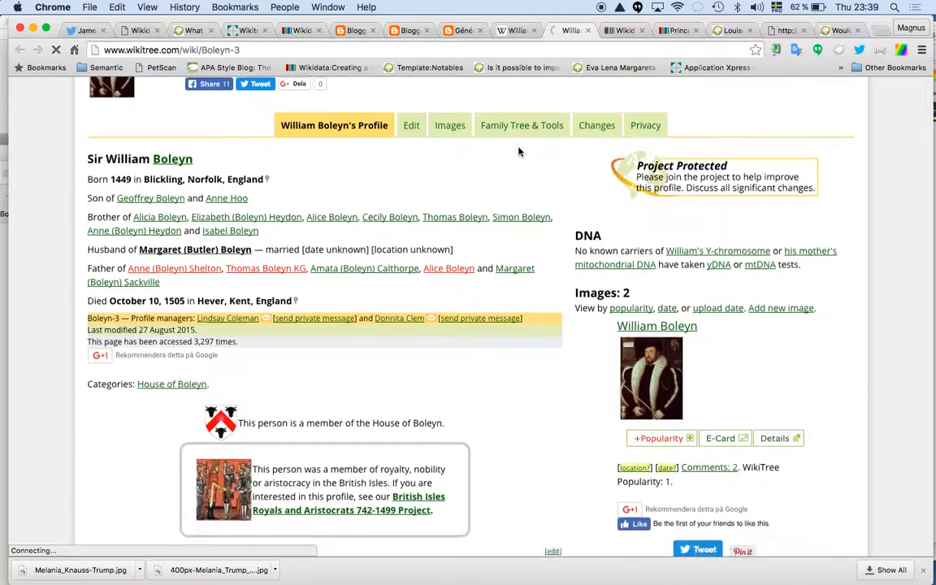
scroll(322, 347, down, 6)
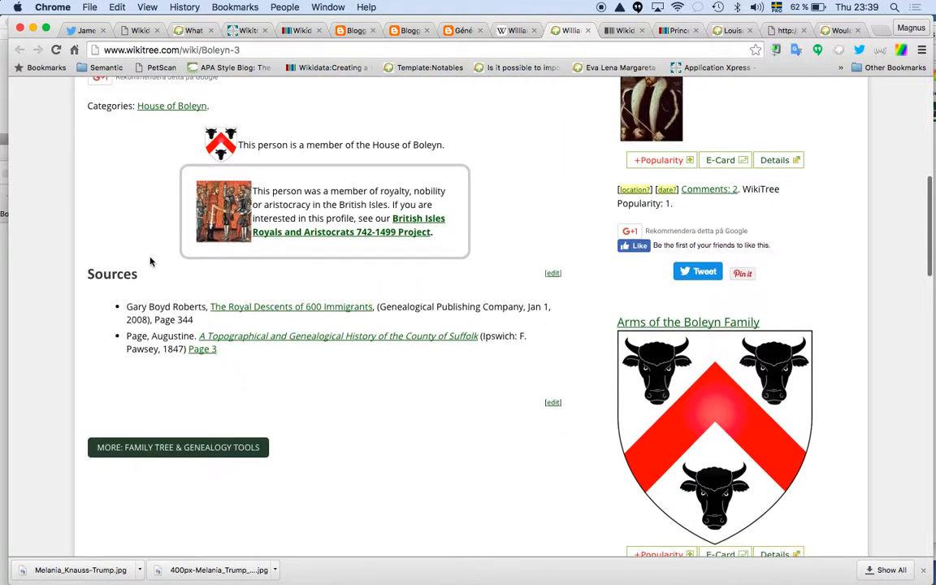
scroll(377, 342, up, 2)
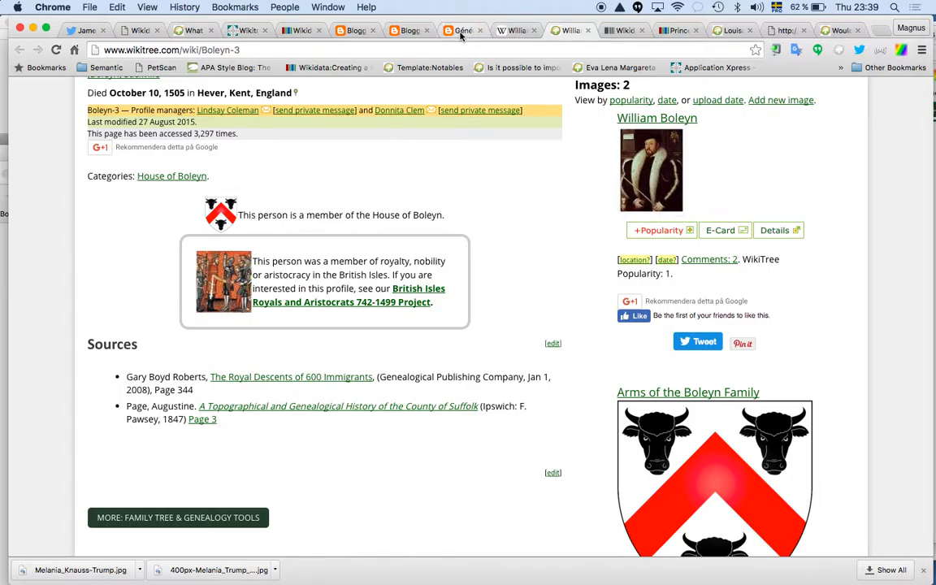
Return to the WikiTree profiles map, show the details of Isaac Newton's marker, and zoom out to all of Europe.
click(461, 31)
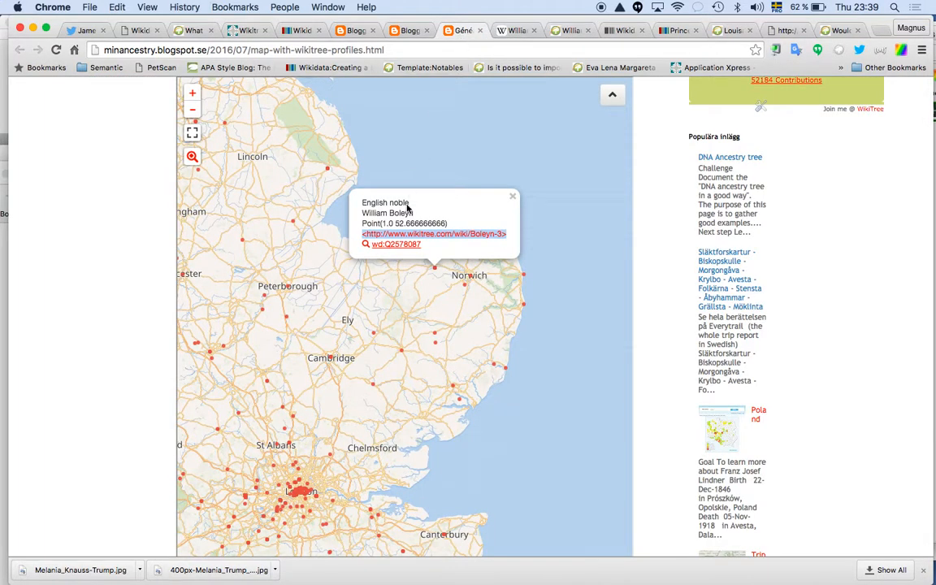
click(242, 240)
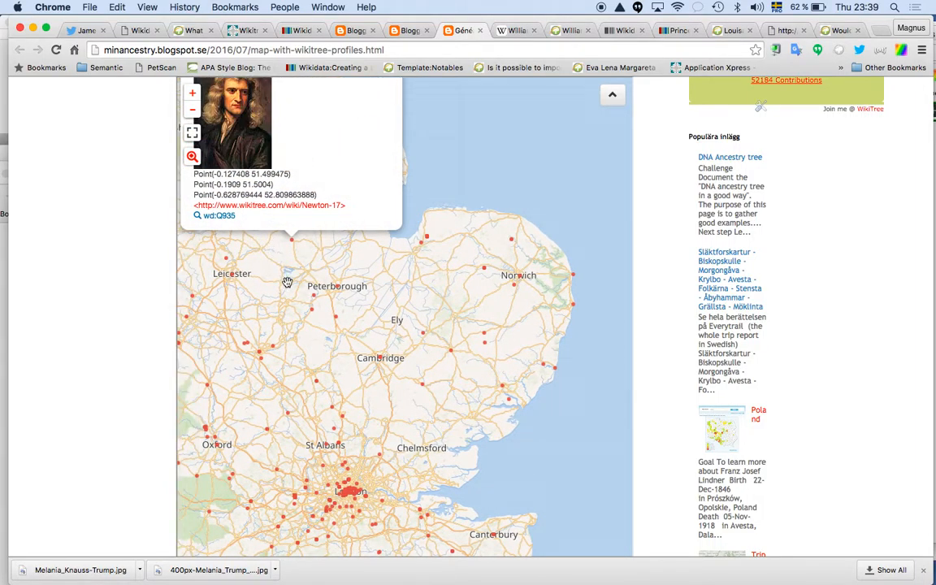
scroll(289, 253, down, 5)
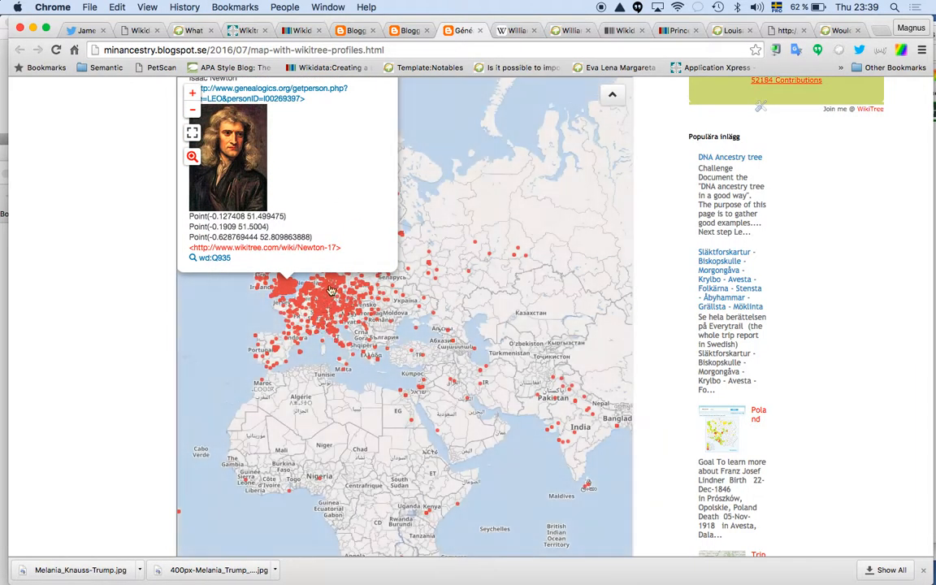
Open the SPARQL query behind the WikiTree profiles map from the blog post's Query link.
drag(299, 288, 430, 436)
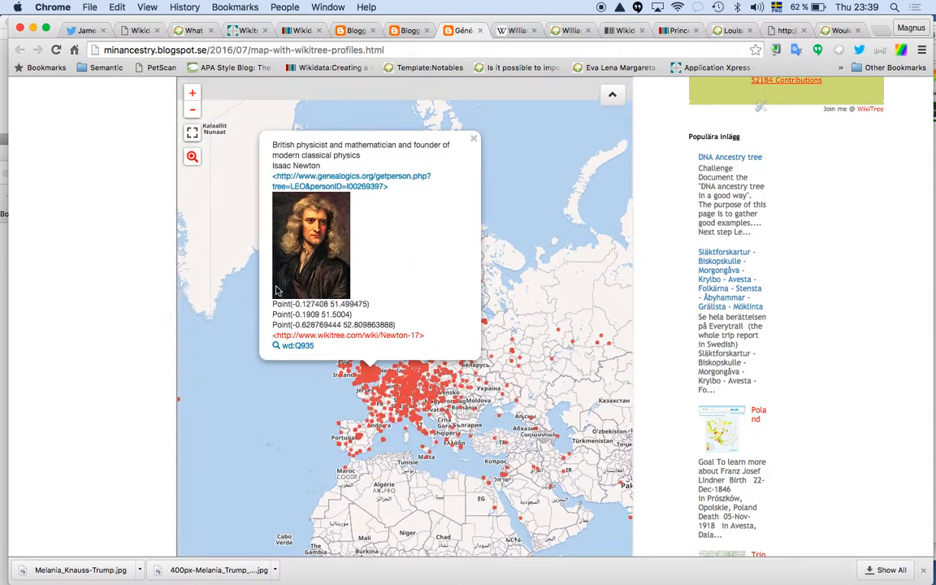
scroll(105, 301, up, 5)
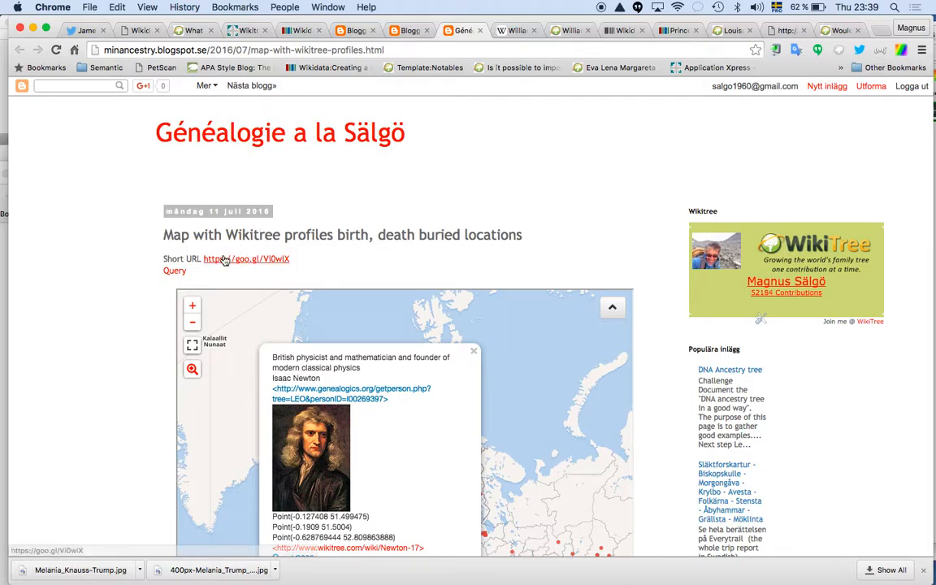
click(177, 272)
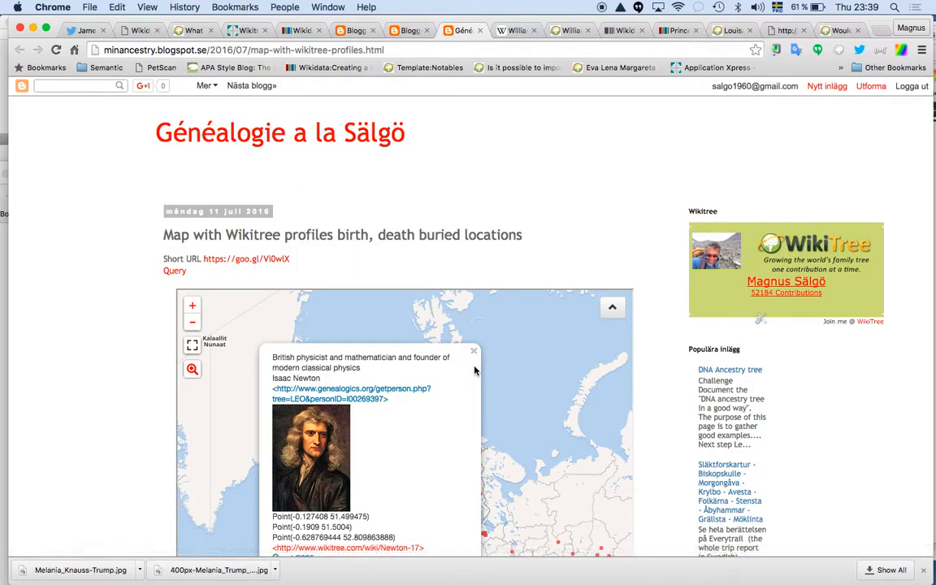
click(179, 273)
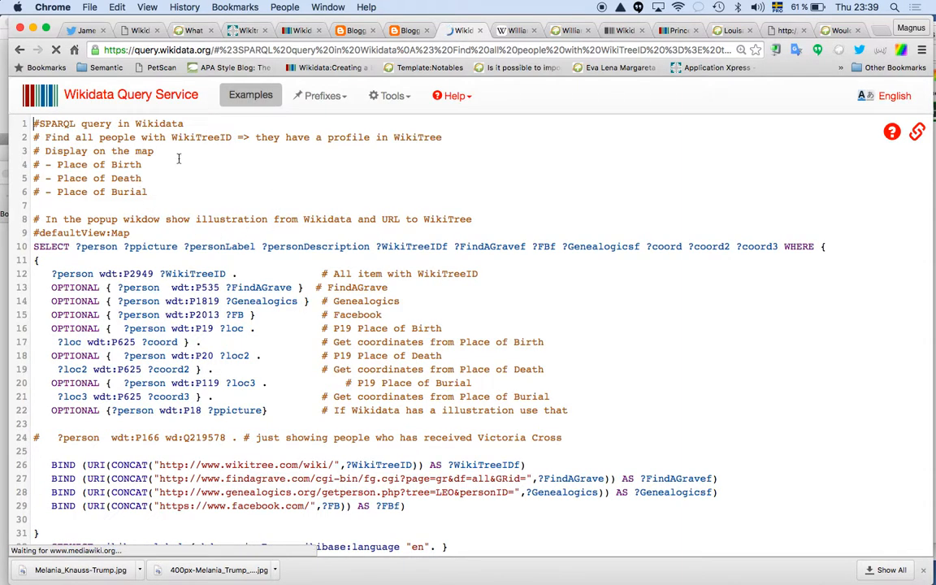
scroll(176, 192, down, 1)
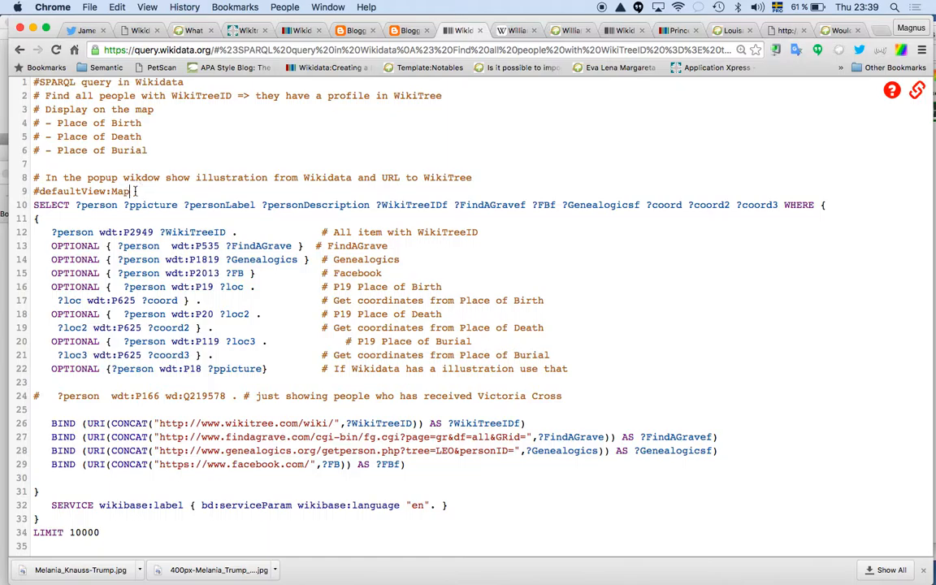
Remove the #defaultView:Map directive from line 9 of the query and run it.
drag(136, 191, 32, 191)
key(BackSpace)
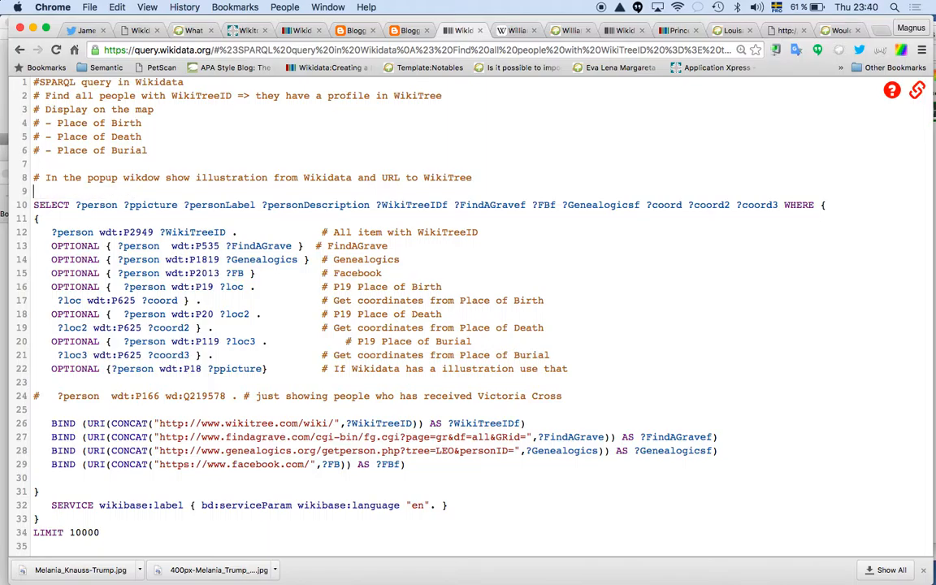
scroll(244, 325, down, 2)
click(45, 538)
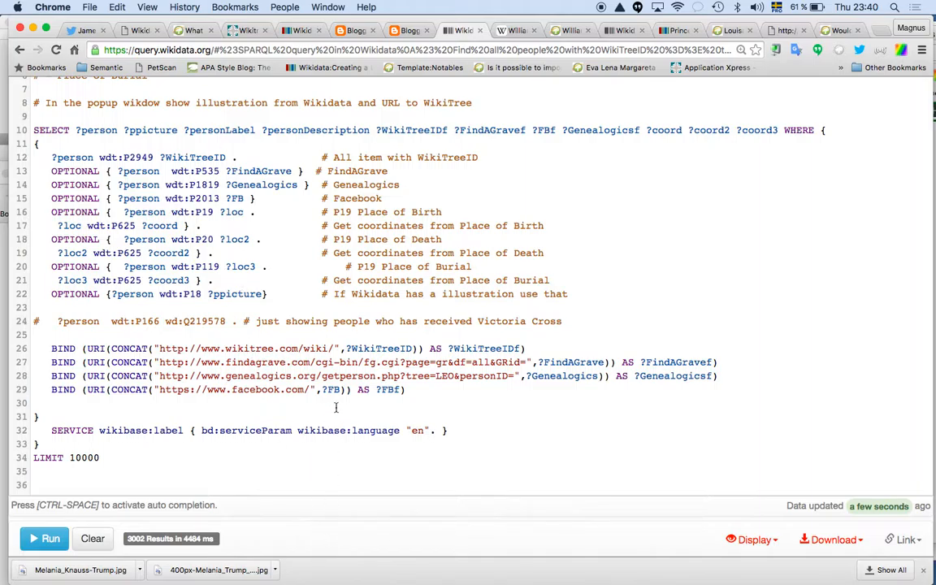
Review the tabular results for people with WikiTree profiles and the query's place of birth and coordinate properties.
scroll(335, 408, down, 15)
scroll(338, 412, up, 7)
scroll(338, 412, up, 10)
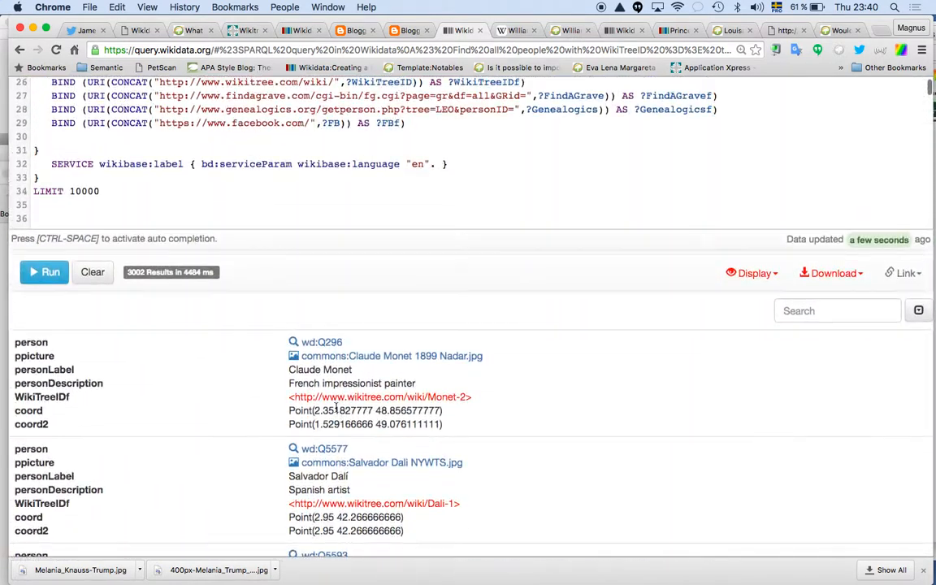
scroll(336, 408, down, 4)
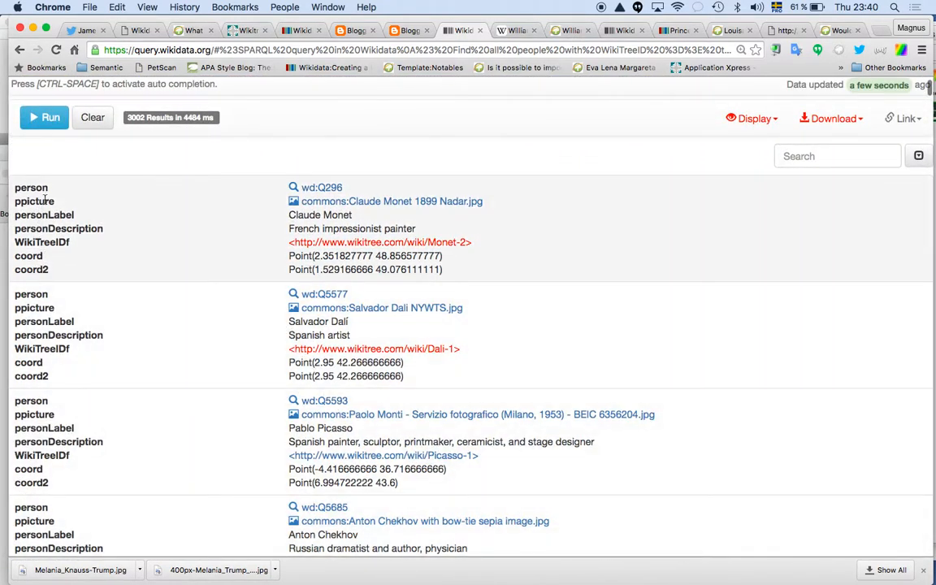
scroll(184, 196, up, 2)
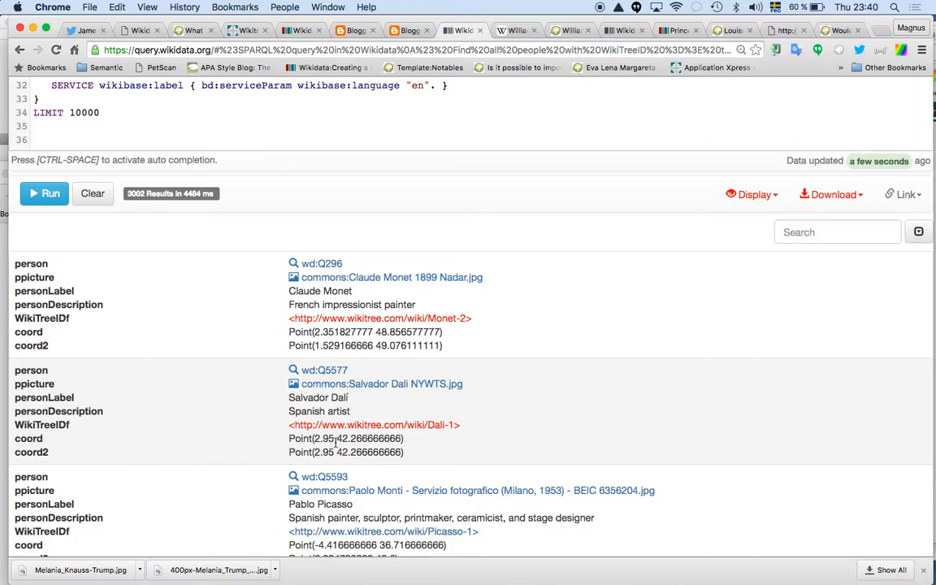
scroll(325, 427, up, 10)
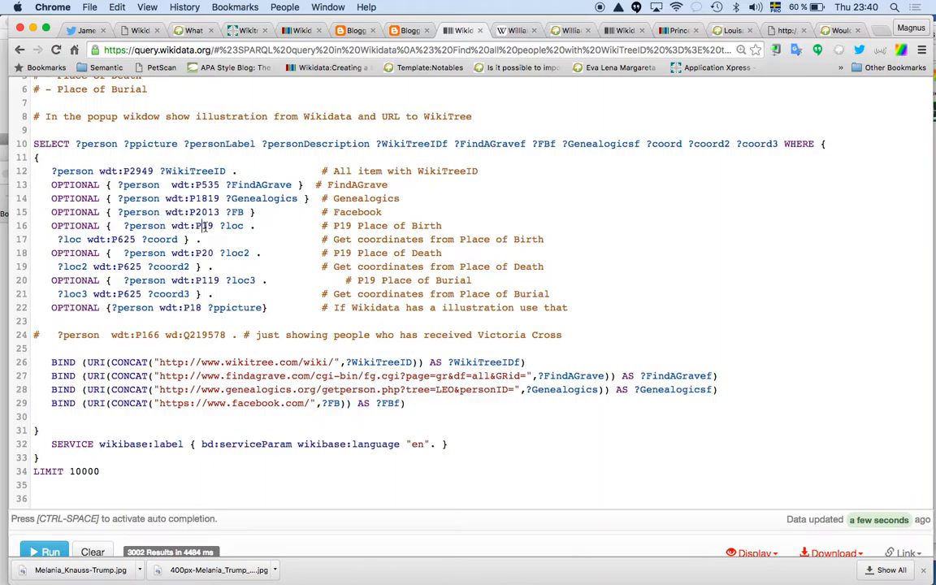
mouse_move(206, 227)
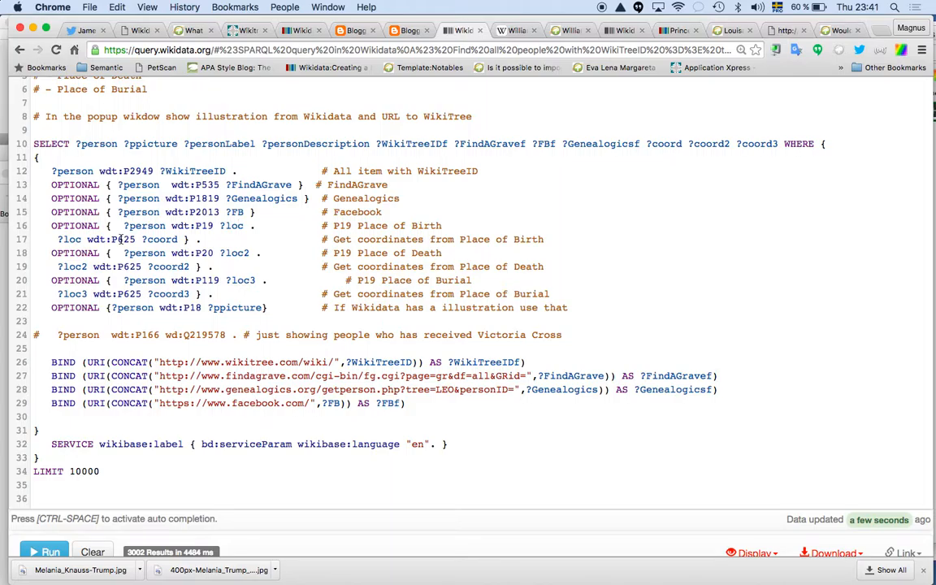
mouse_move(124, 239)
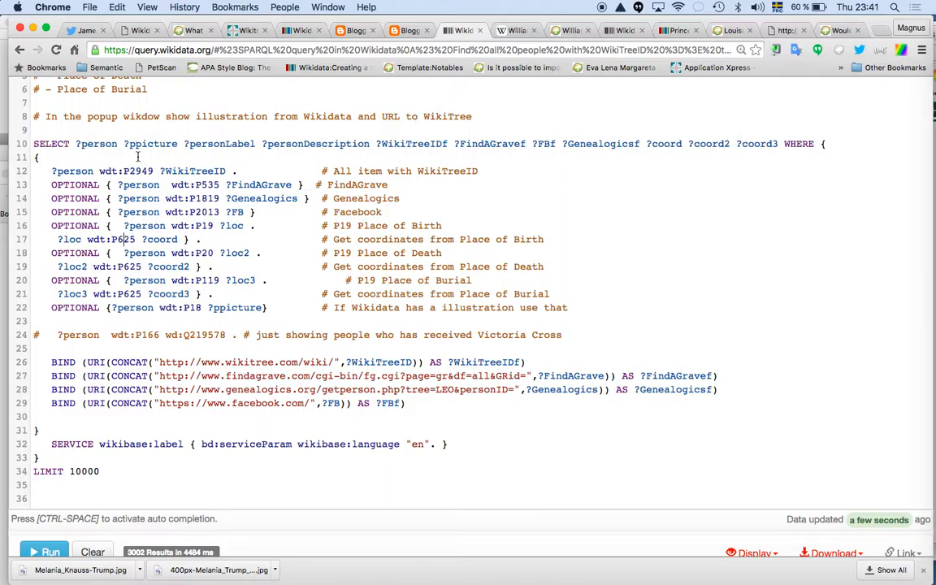
Insert the #defaultView:Map directive on the empty line 9 and examine the query's ?ppicture image property.
scroll(138, 157, up, 1)
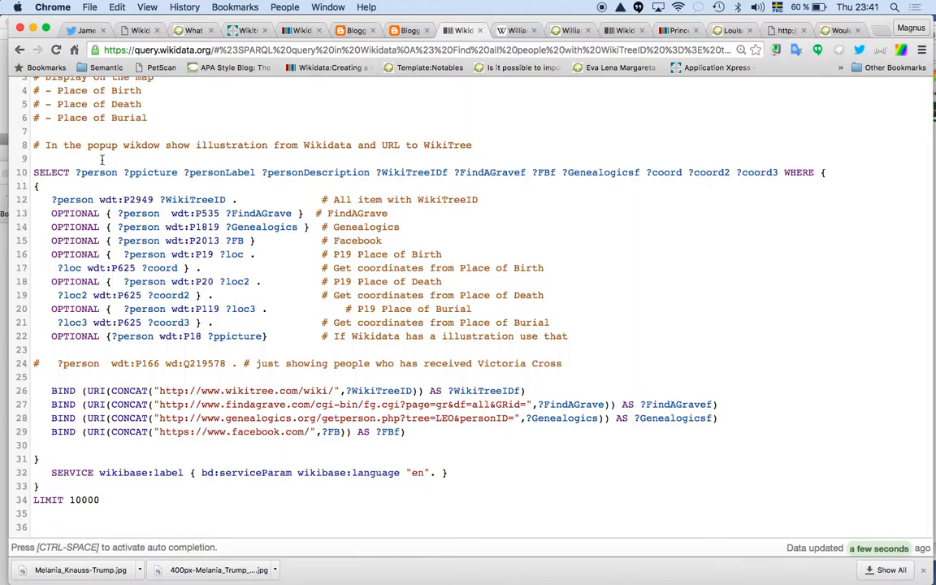
text(#)
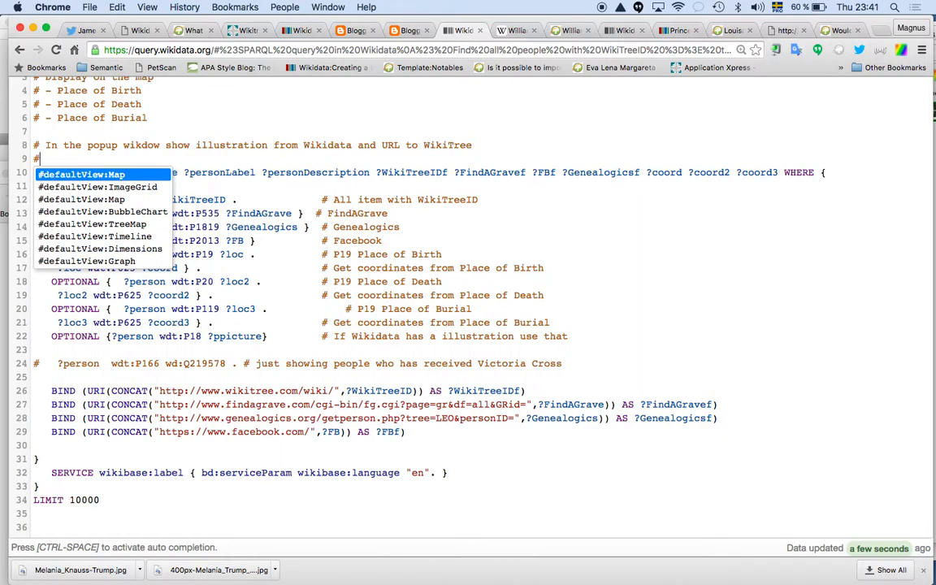
key(Return)
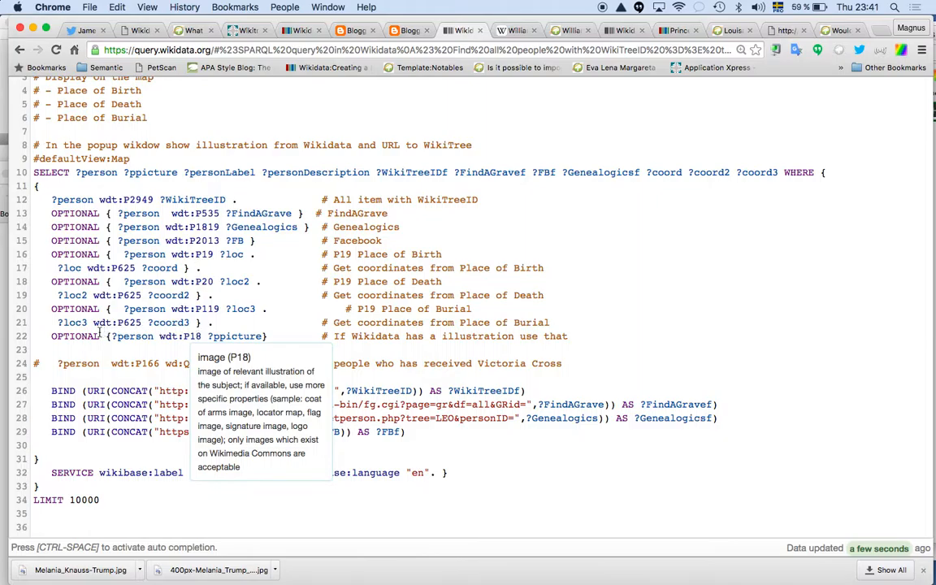
click(220, 337)
text(p)
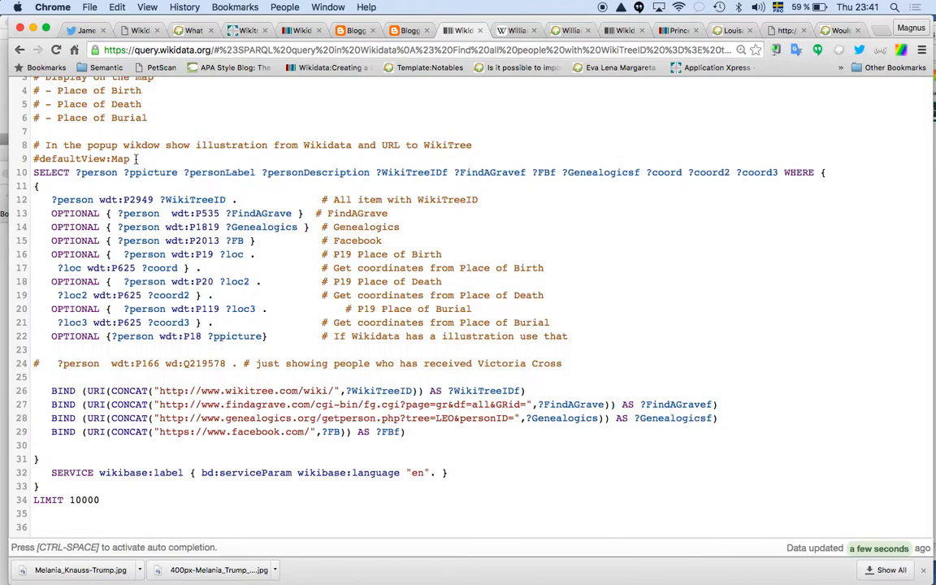
Replace the directive on line 9 with #defaultView:ImageGrid and run the query.
drag(135, 158, 33, 158)
key(BackSpace)
text(#)
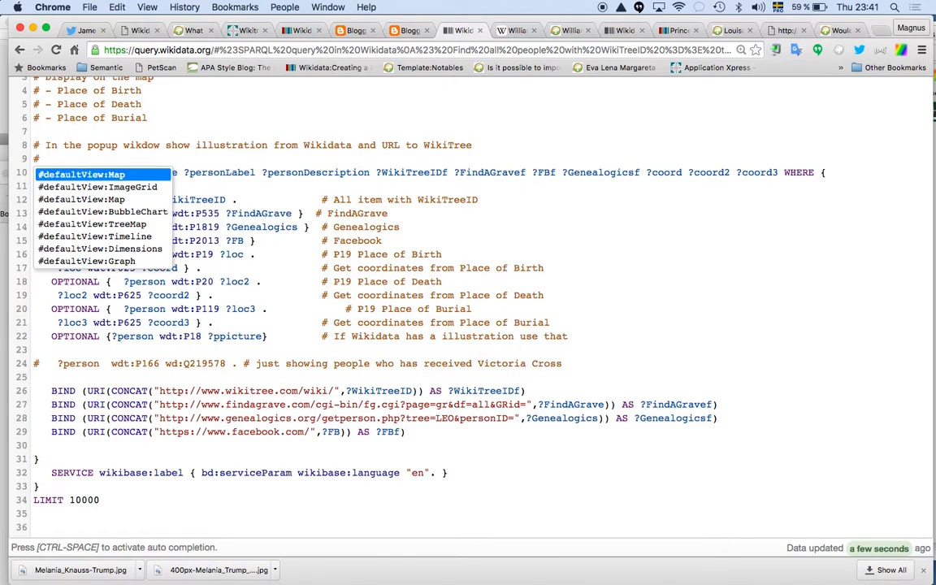
key(Down)
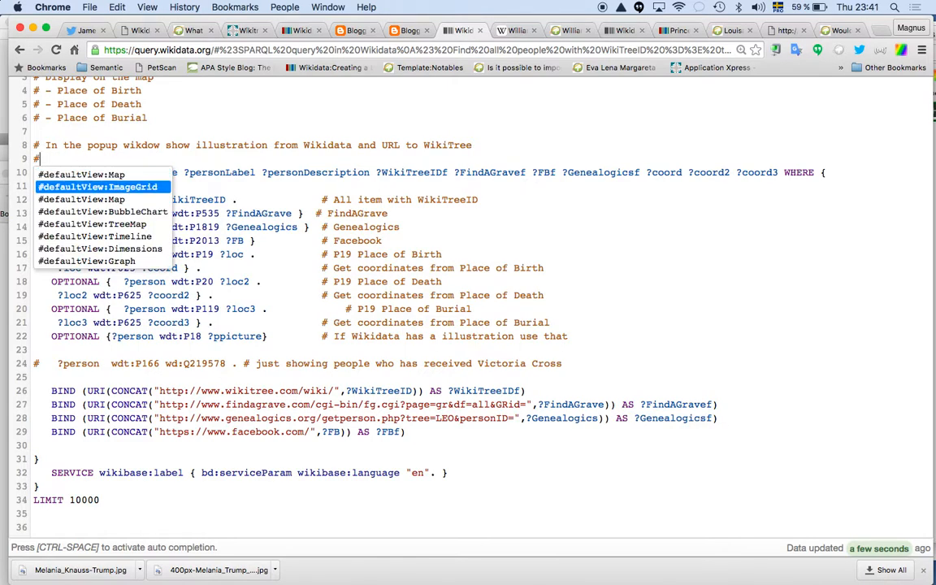
key(Return)
scroll(244, 325, down, 5)
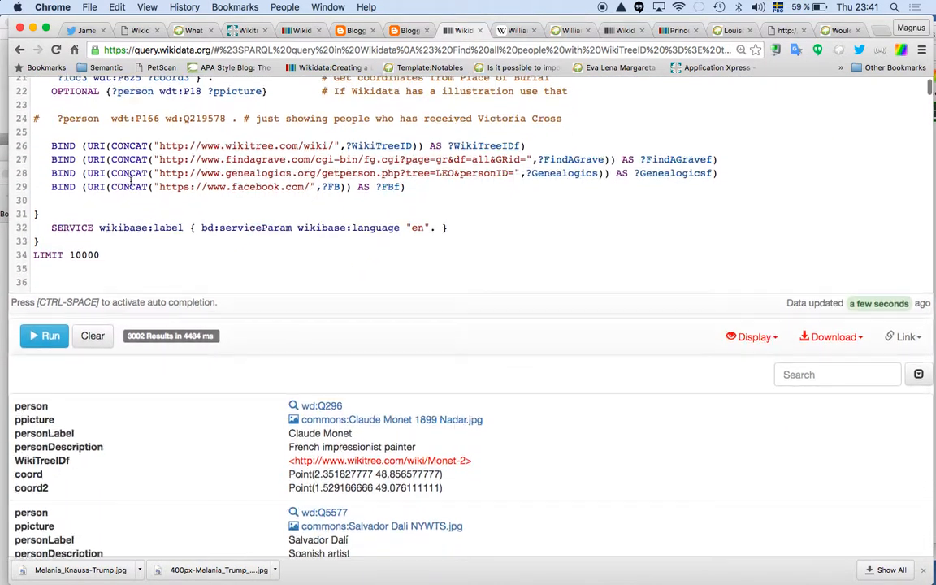
click(48, 338)
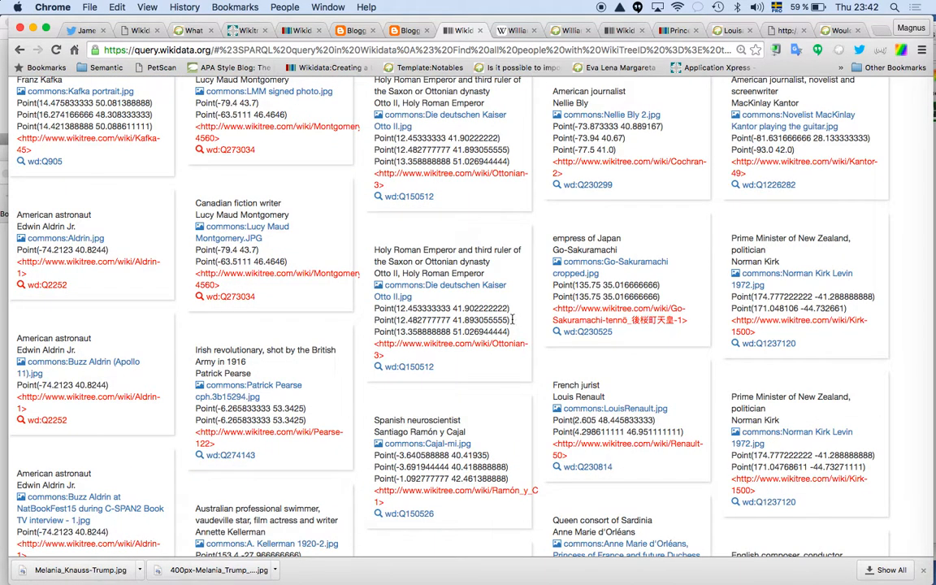
Browse the image grid results for the people with WikiTree profiles.
scroll(512, 321, down, 3)
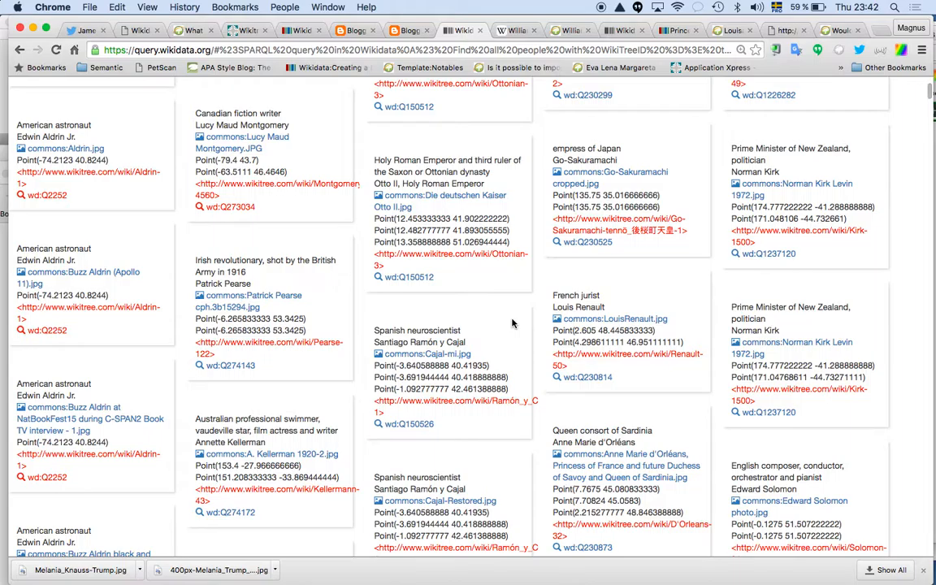
scroll(512, 324, up, 4)
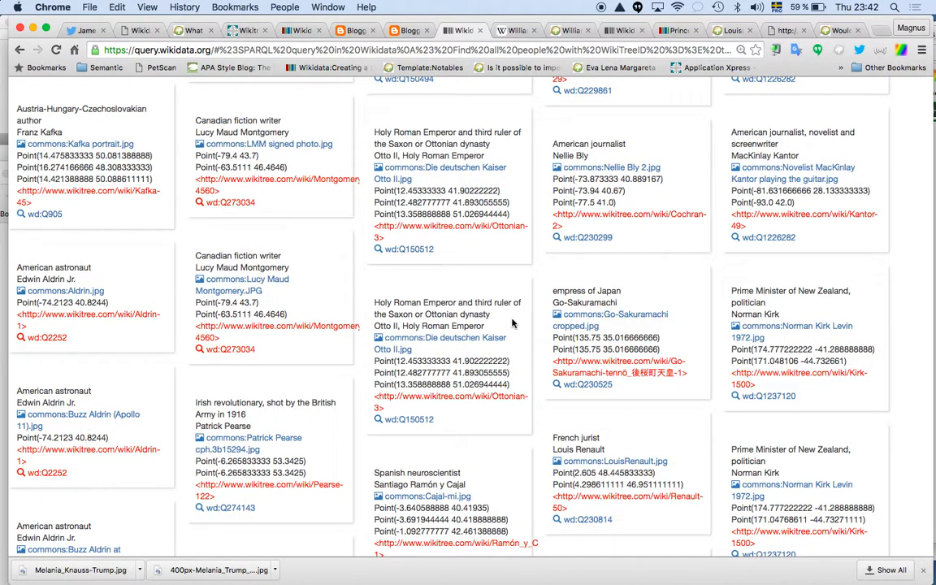
scroll(513, 324, up, 3)
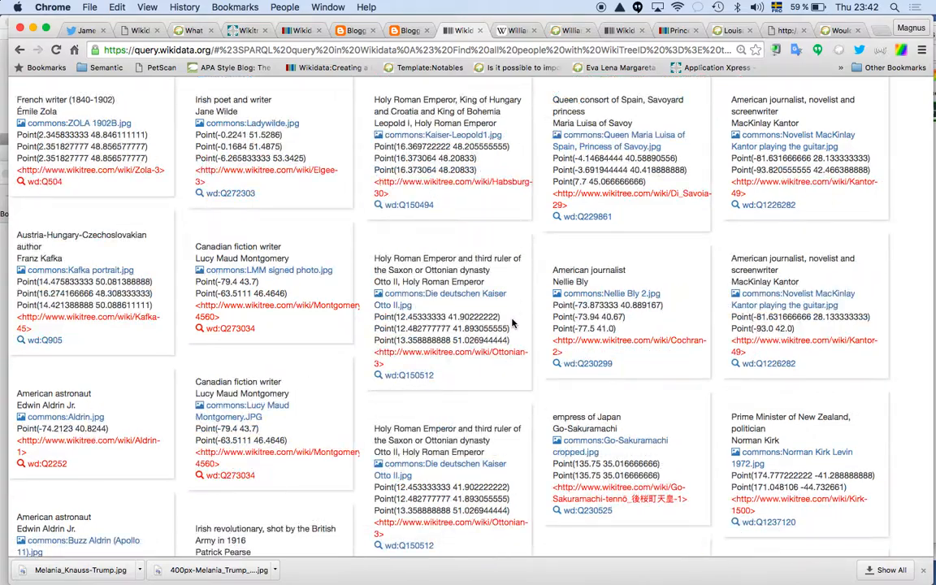
scroll(512, 324, down, 2)
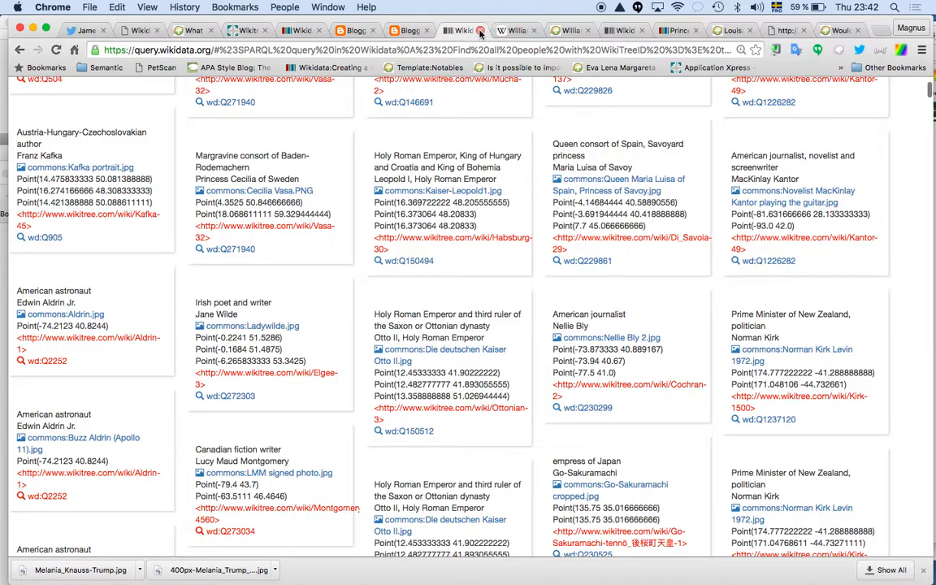
Close the query page and view the Royal house (Q1156073) post from the blog's list of all posts.
key(super+w)
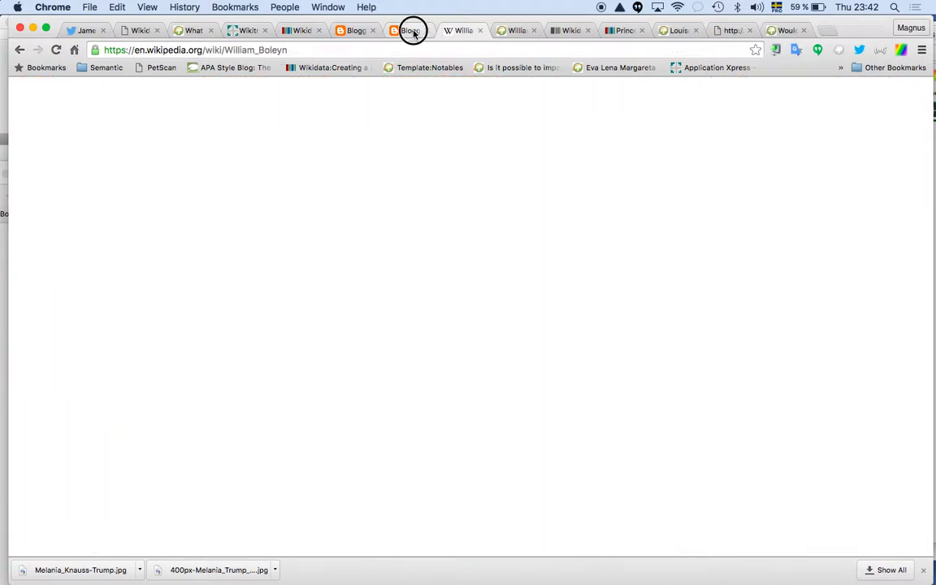
click(410, 31)
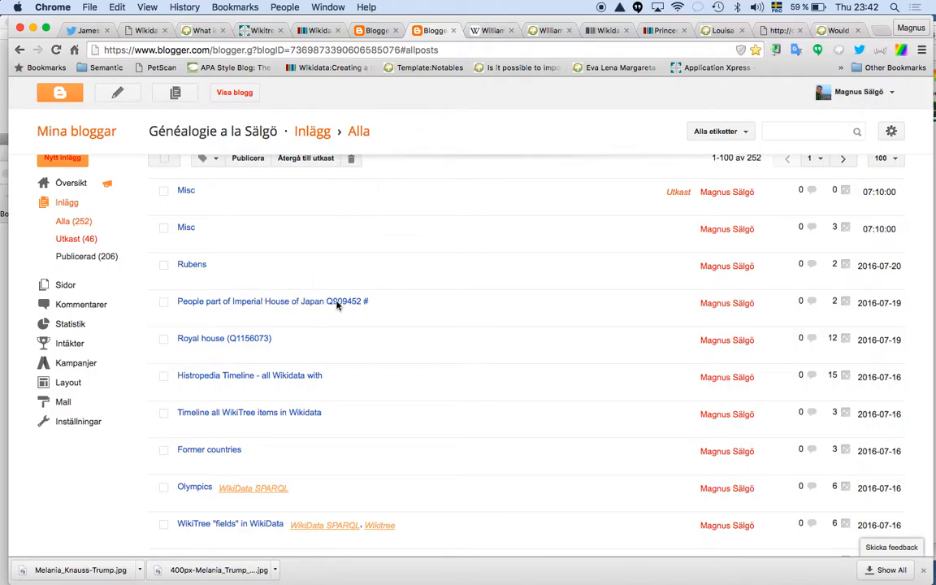
mouse_move(187, 343)
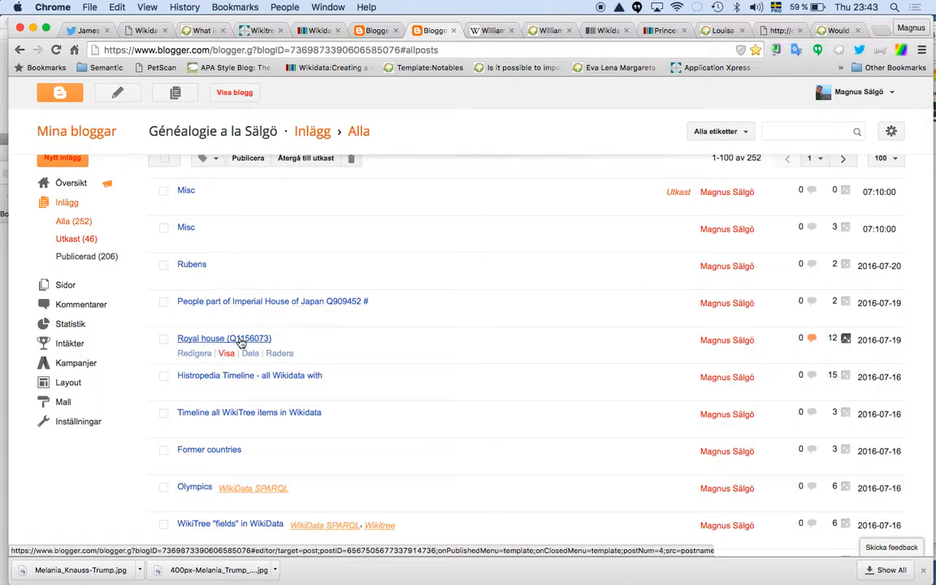
click(226, 354)
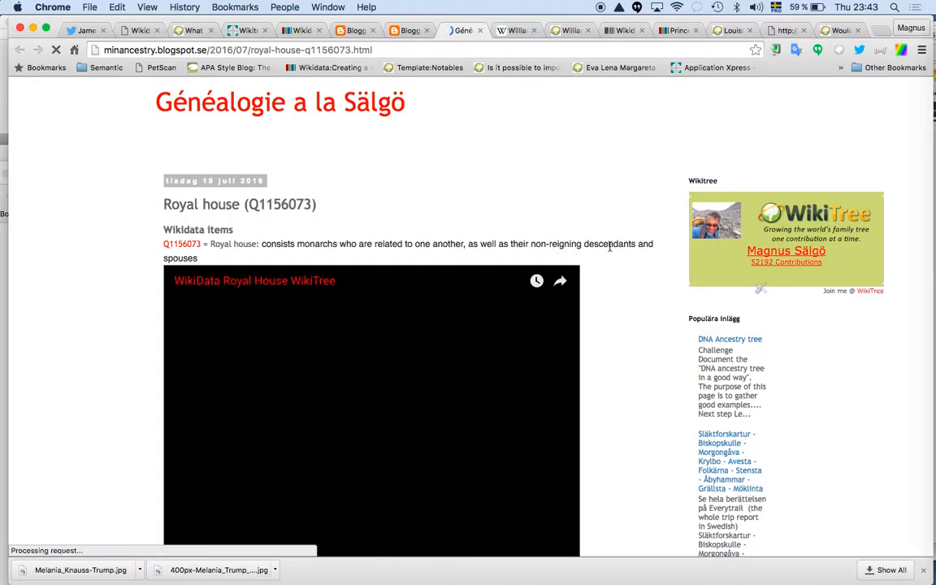
Examine the Royal house post's subclasses and the embedded list of noble houses under Query Nobelhouses - 1.
scroll(612, 262, down, 3)
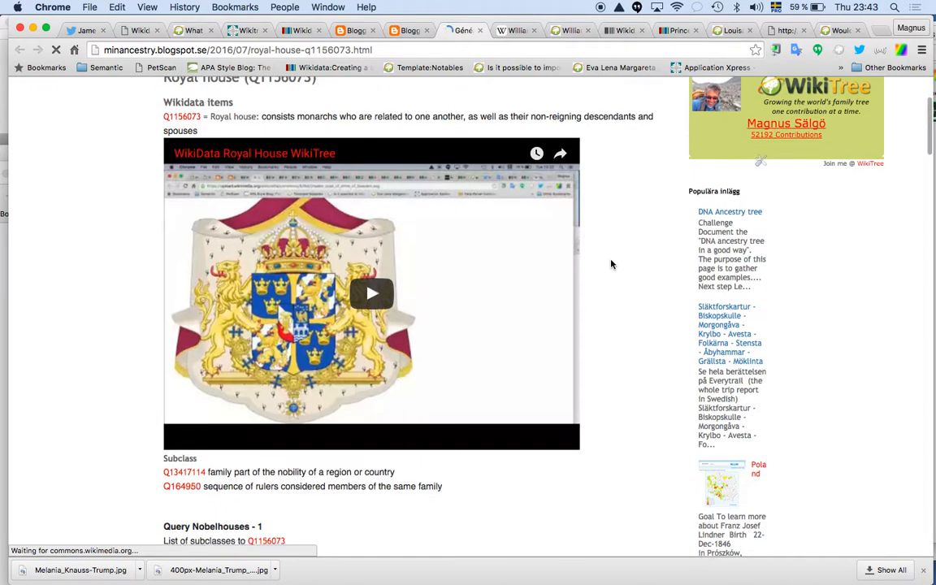
scroll(612, 263, down, 1)
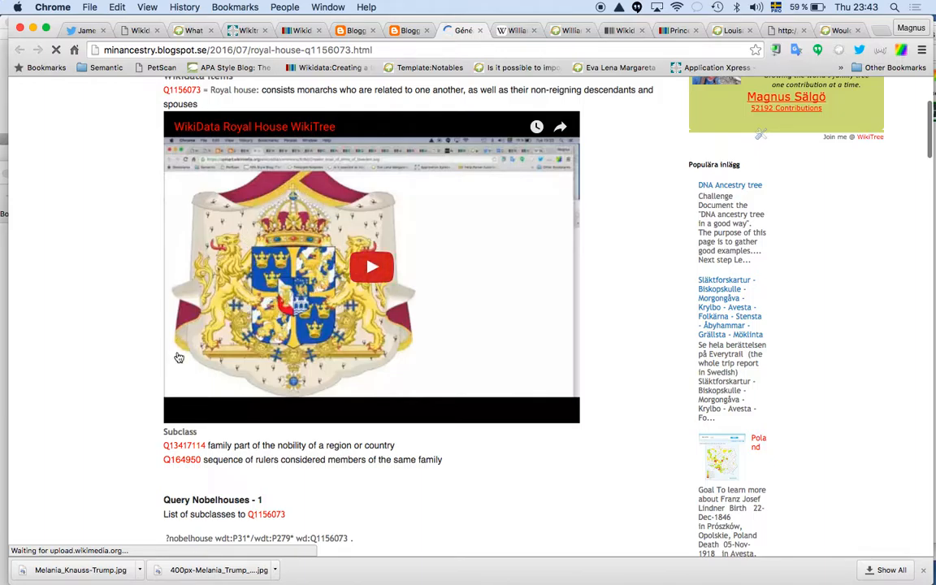
scroll(110, 381, down, 8)
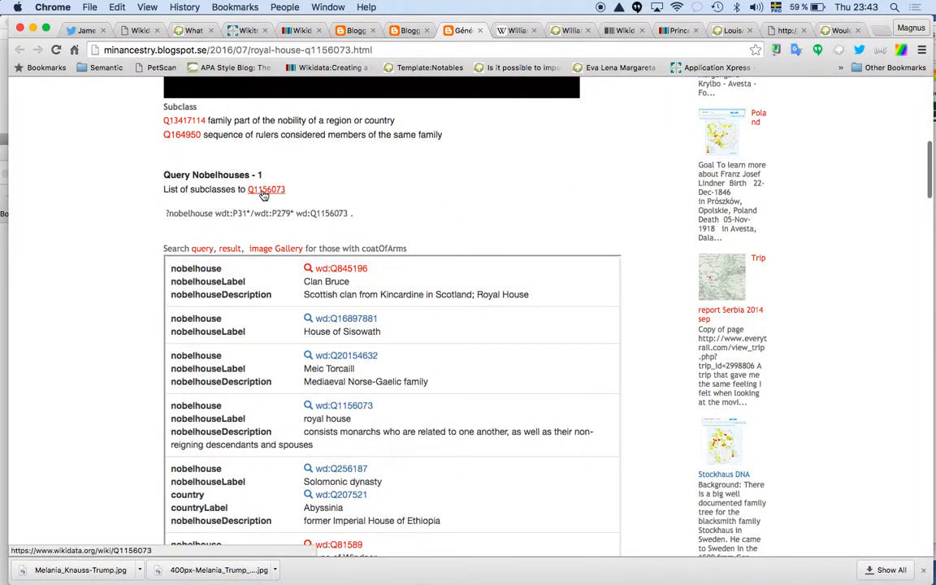
scroll(282, 347, down, 6)
scroll(281, 347, down, 6)
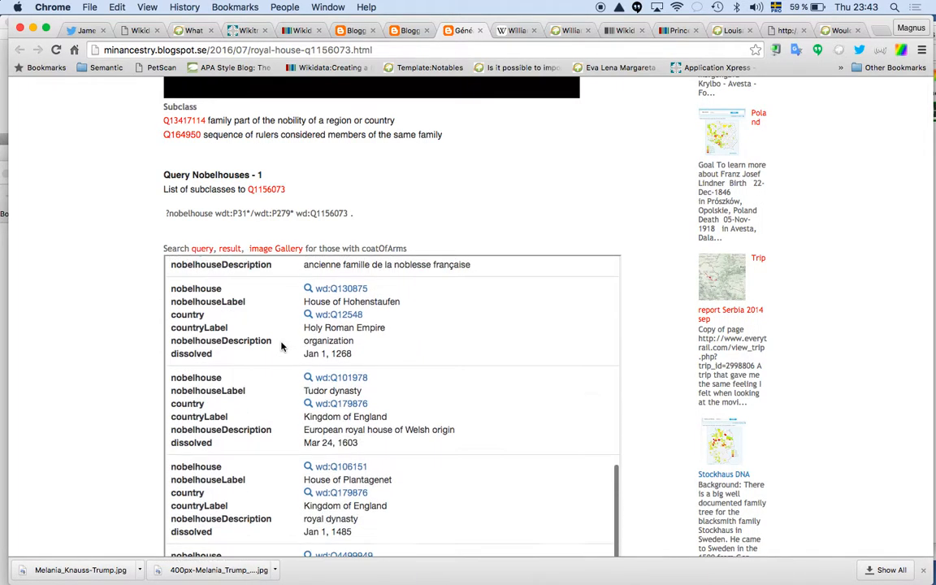
scroll(281, 347, up, 10)
scroll(281, 347, up, 3)
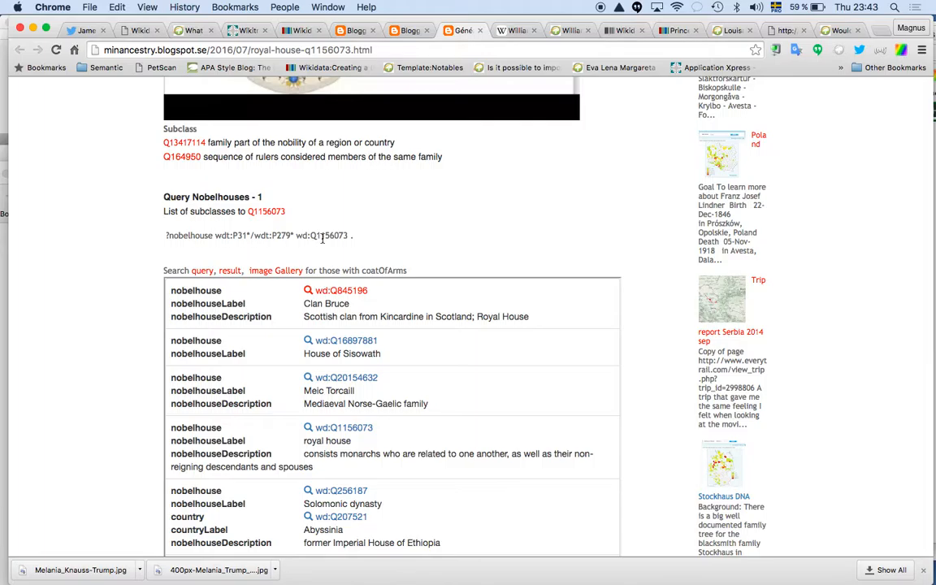
scroll(267, 366, up, 2)
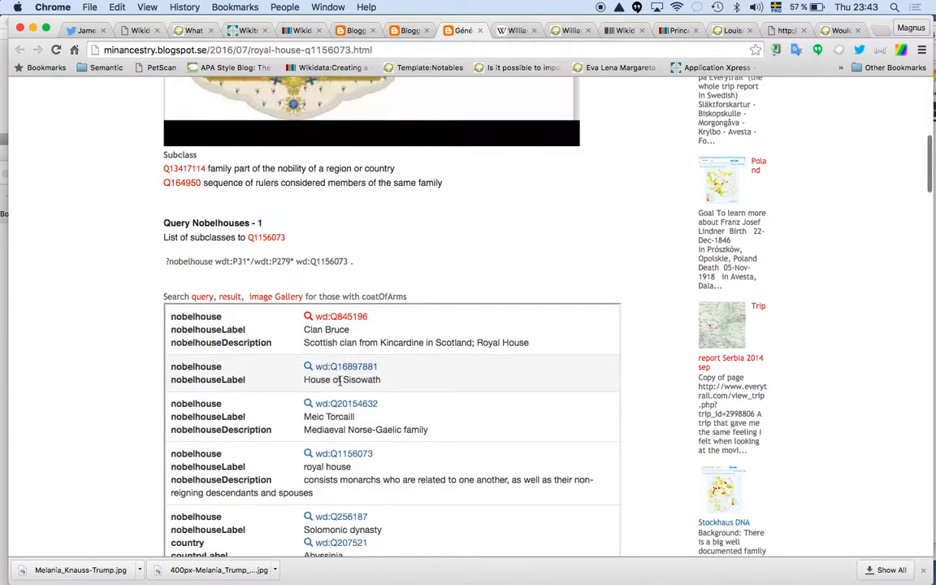
Read through the embedded noble houses list under Query Nobelhouses - 1, down to the House of Bernadotte entry.
scroll(100, 382, down, 5)
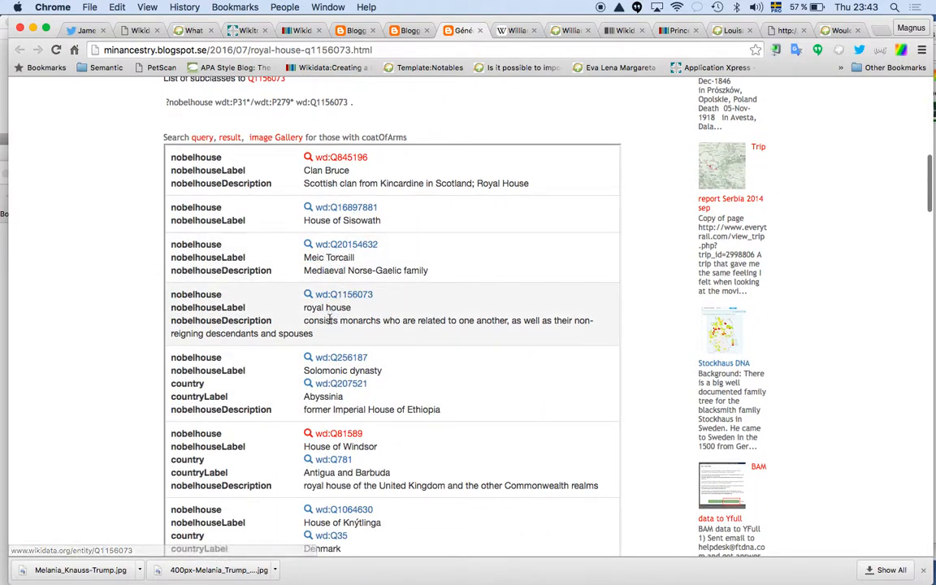
scroll(296, 379, down, 4)
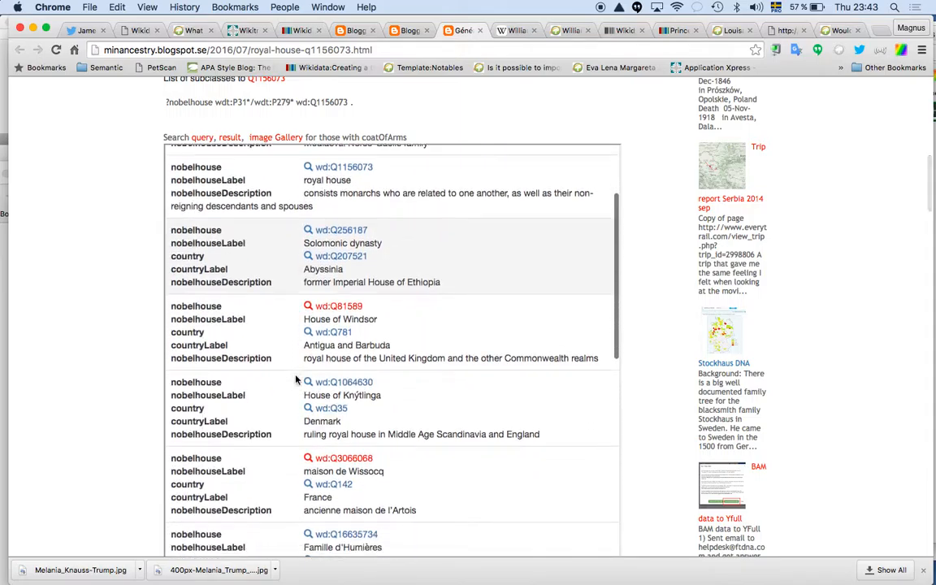
scroll(309, 358, down, 3)
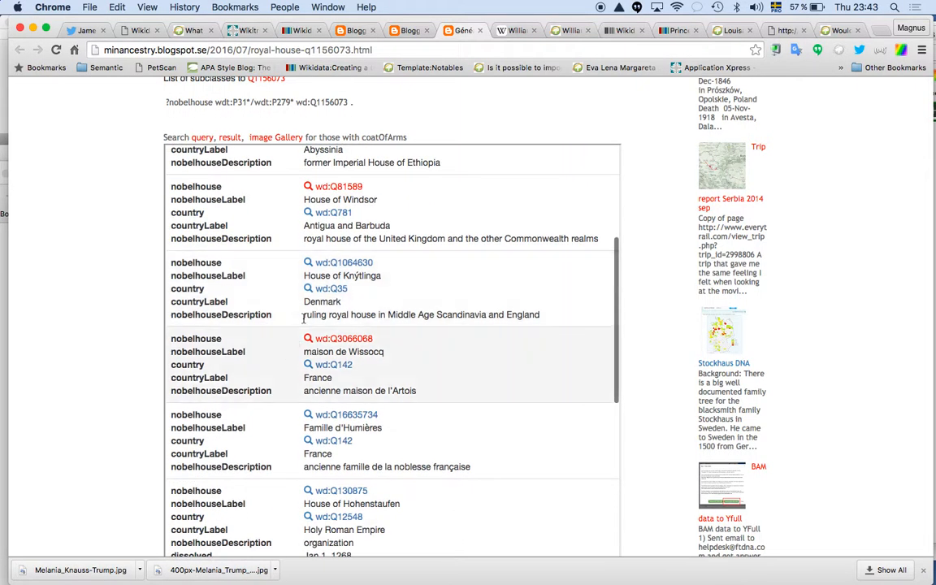
scroll(303, 357, down, 3)
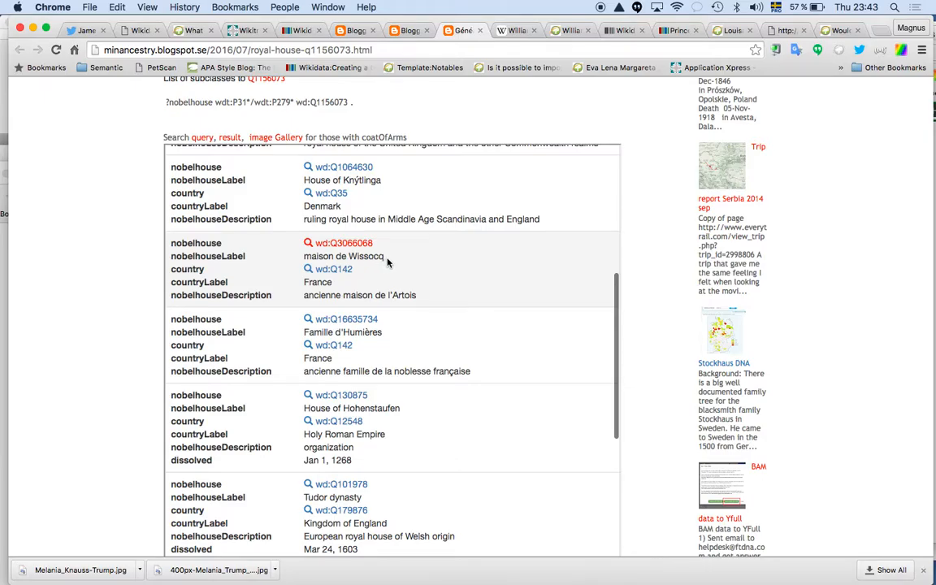
scroll(388, 262, down, 1)
scroll(386, 296, down, 4)
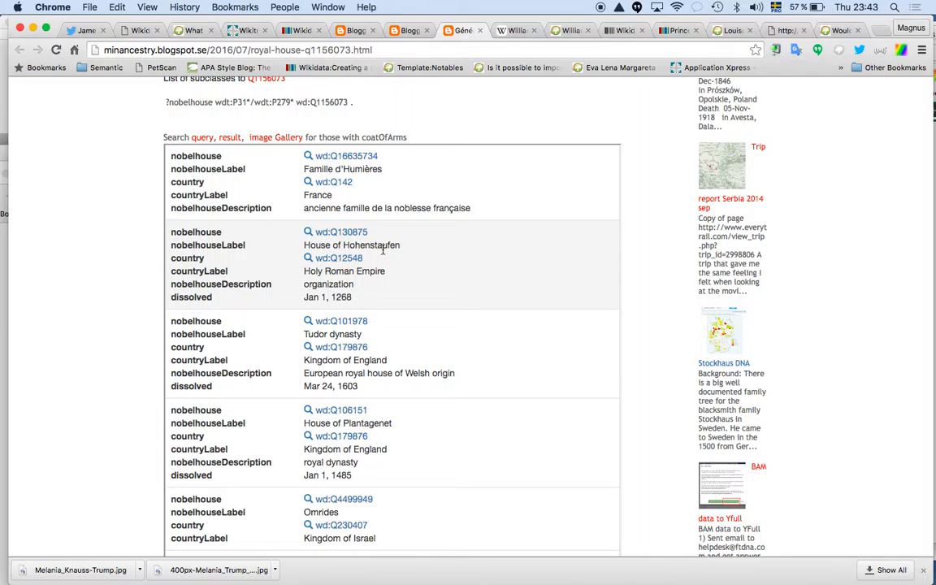
scroll(389, 255, down, 4)
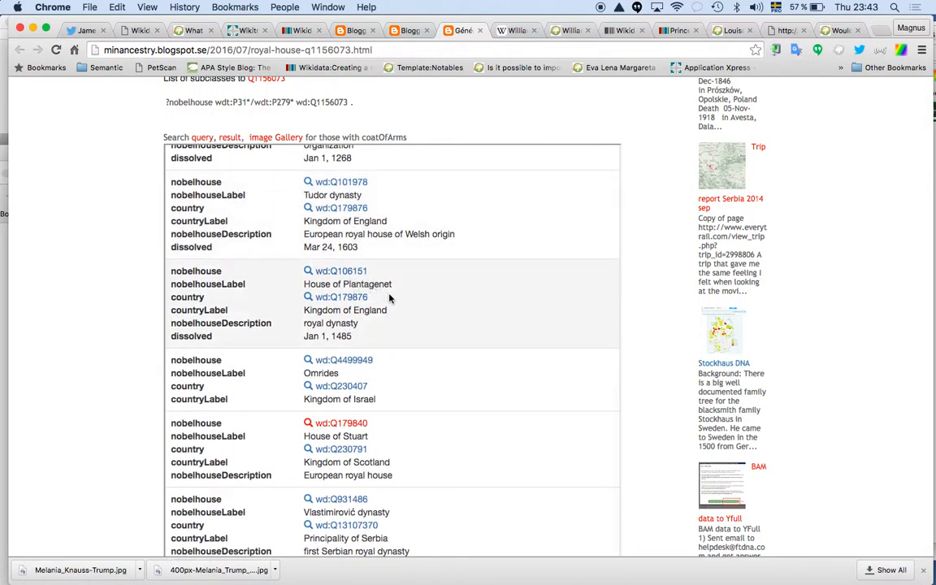
scroll(389, 298, down, 5)
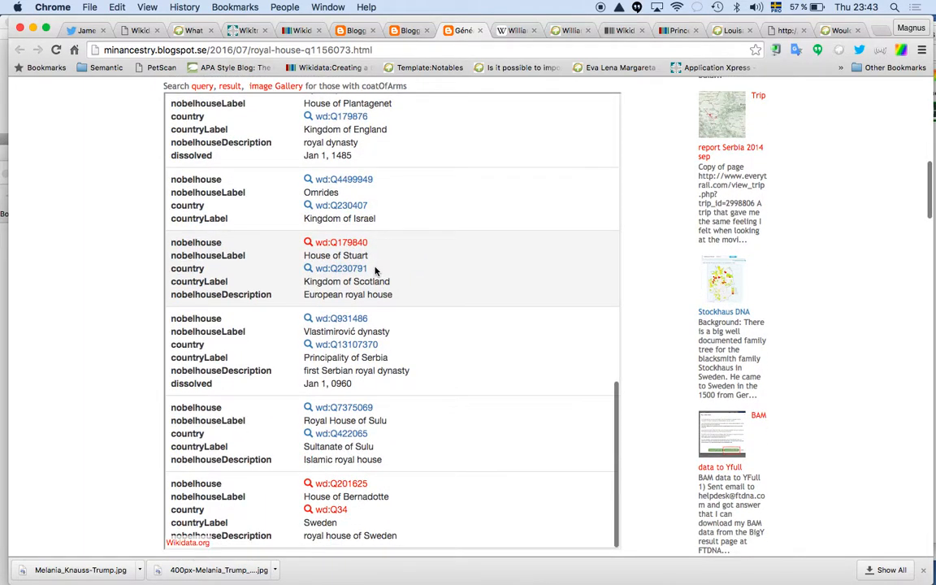
scroll(375, 271, down, 4)
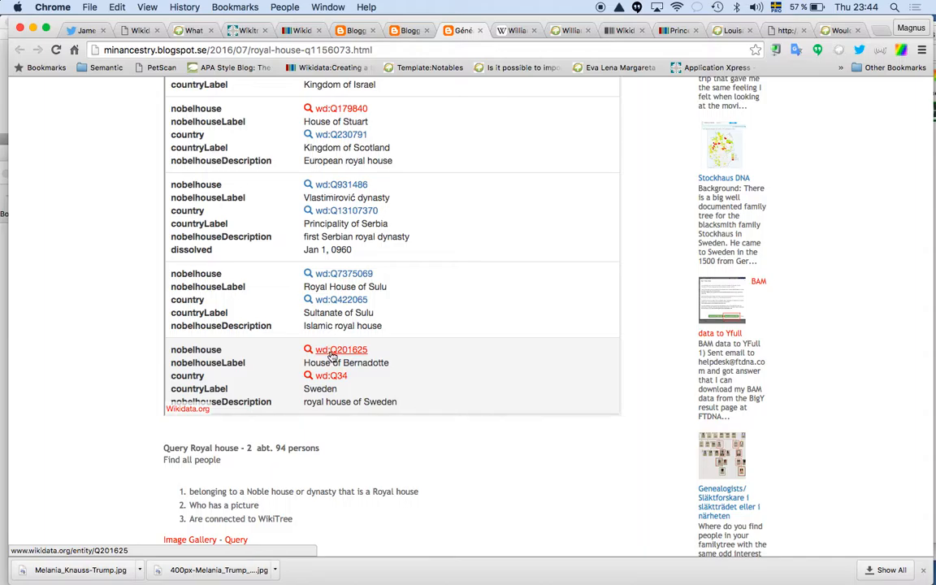
View the House of Bernadotte item (Q201625) in a new window, review its statements including instance of royal house, and close it.
right_click(331, 356)
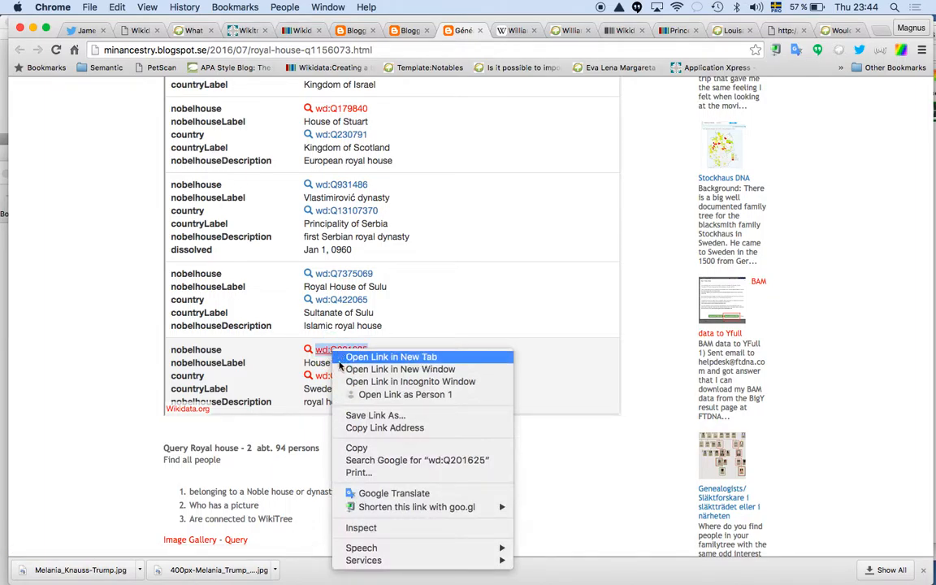
click(343, 373)
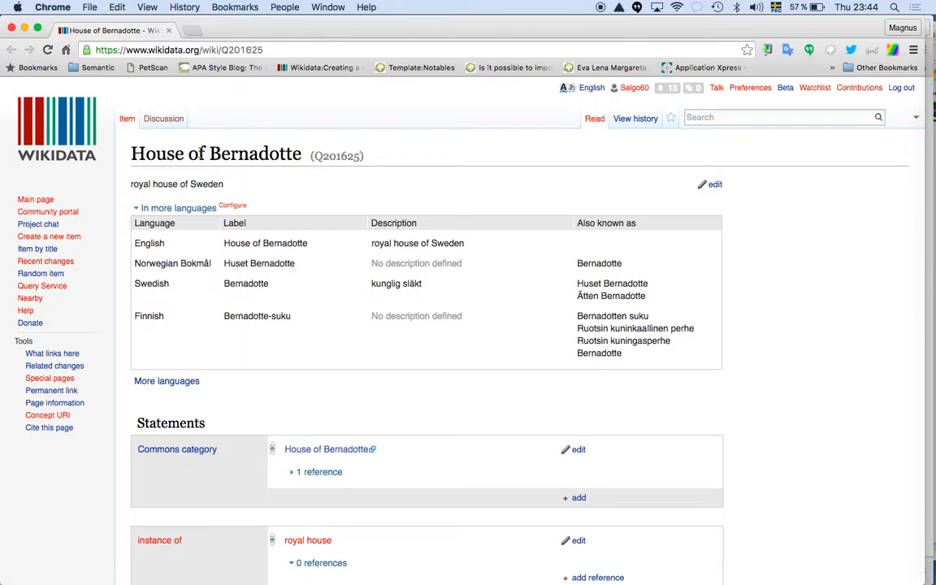
scroll(207, 208, down, 5)
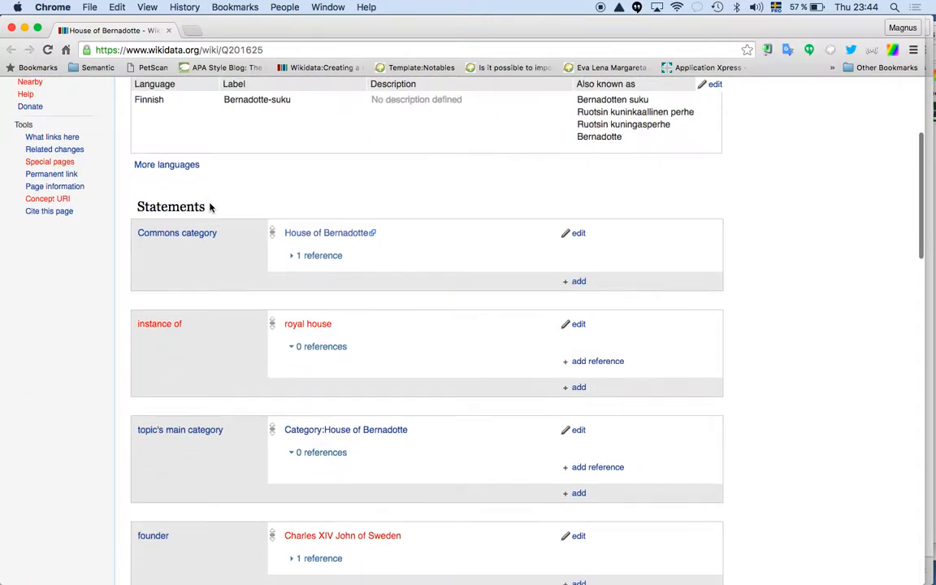
scroll(209, 207, down, 5)
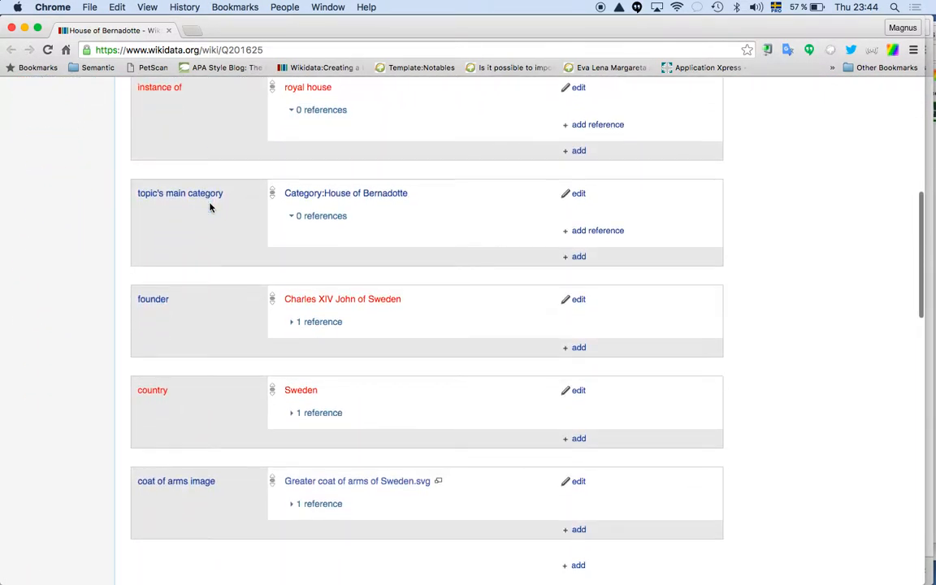
scroll(210, 207, down, 5)
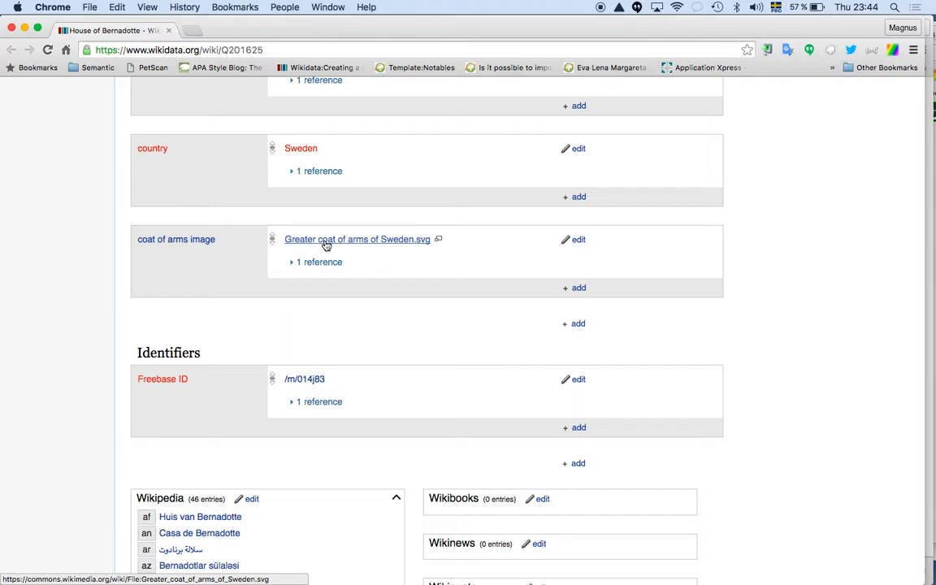
scroll(329, 248, up, 5)
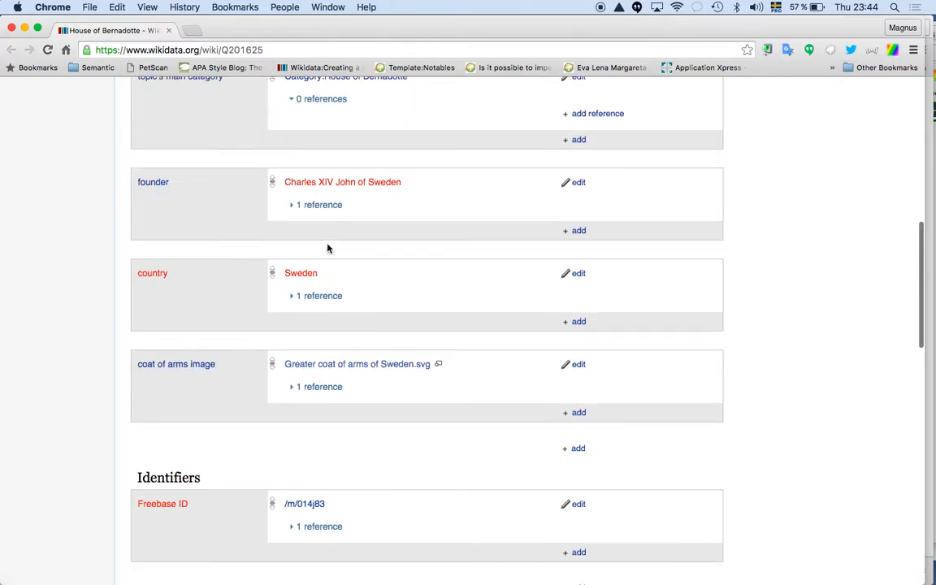
scroll(328, 249, up, 1)
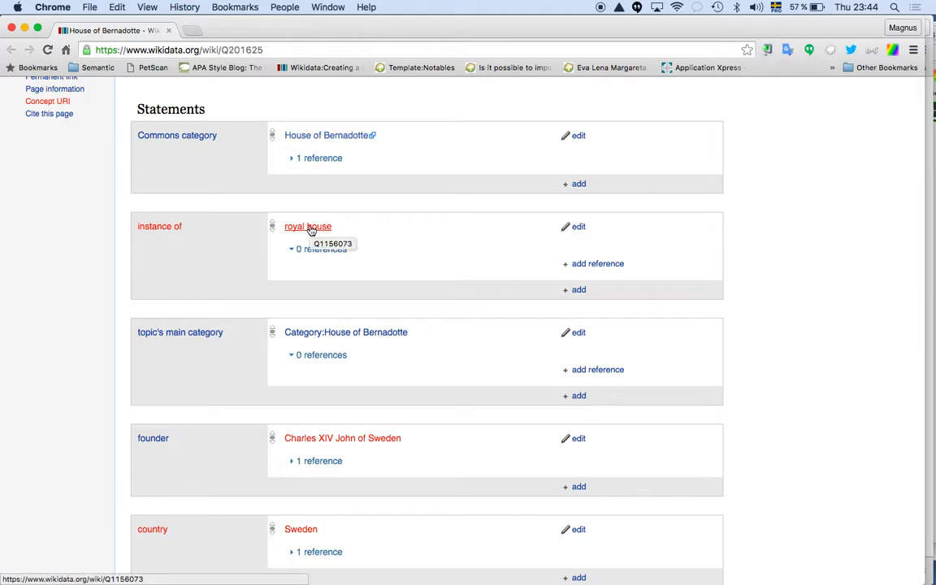
click(170, 31)
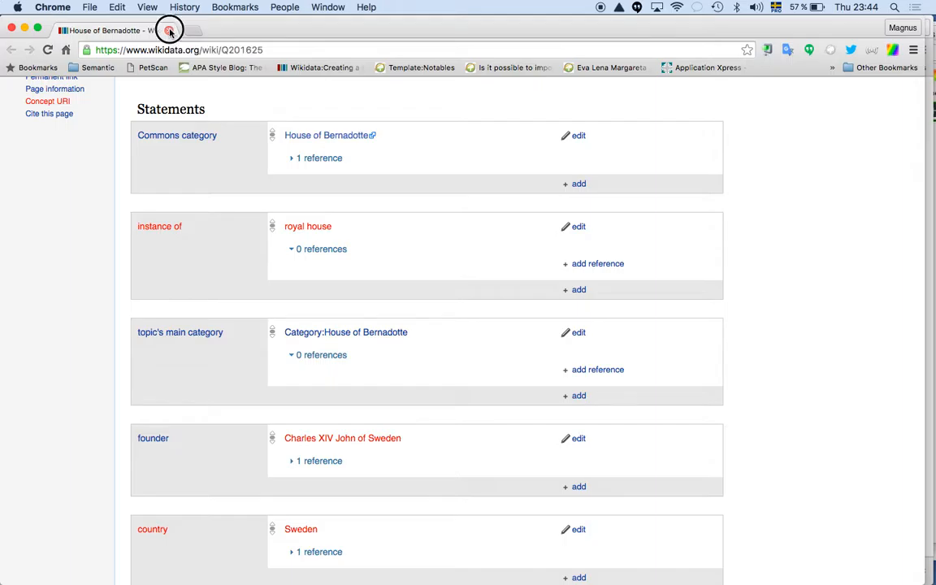
Open the image gallery of noble houses with a coat of arms from Query Nobelhouses - 1 in a new window.
scroll(157, 241, down, 5)
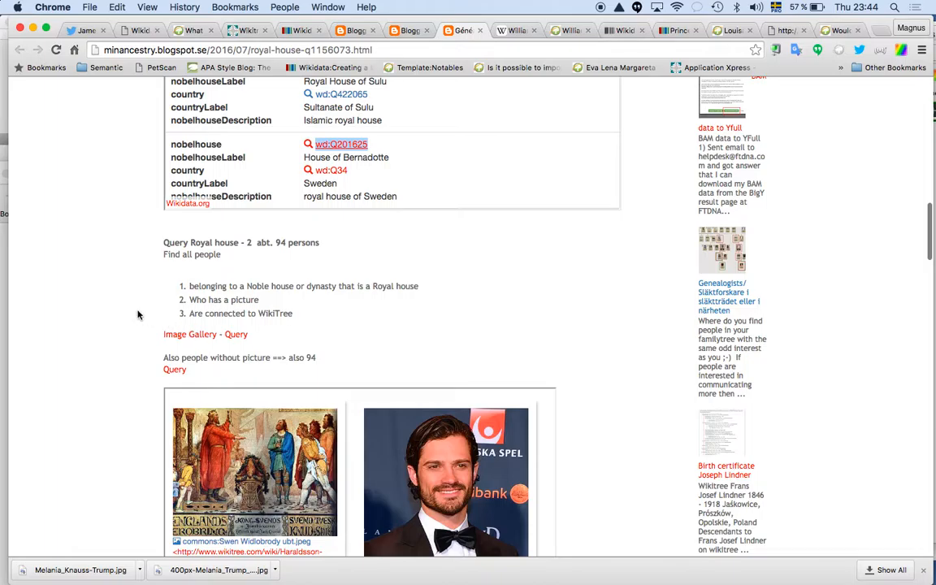
scroll(138, 315, up, 10)
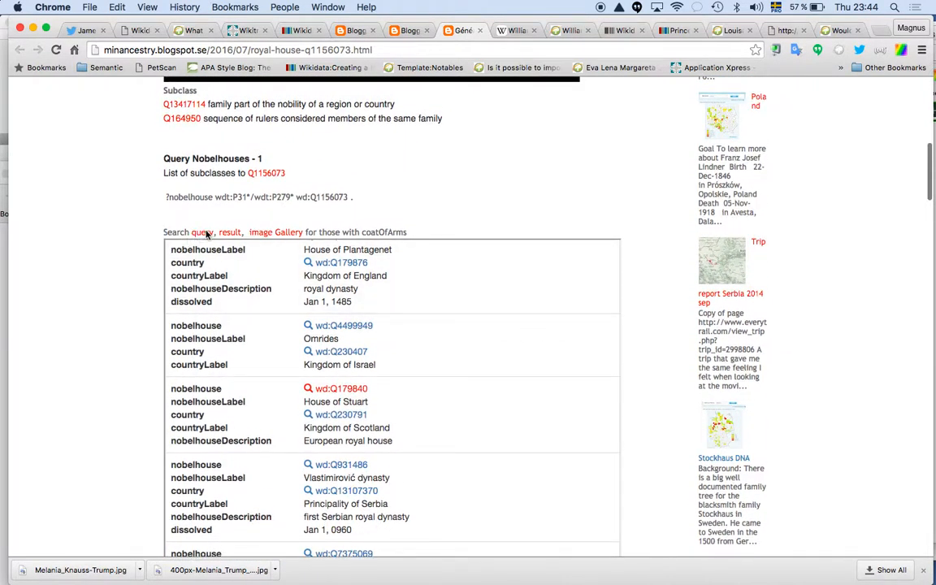
right_click(285, 235)
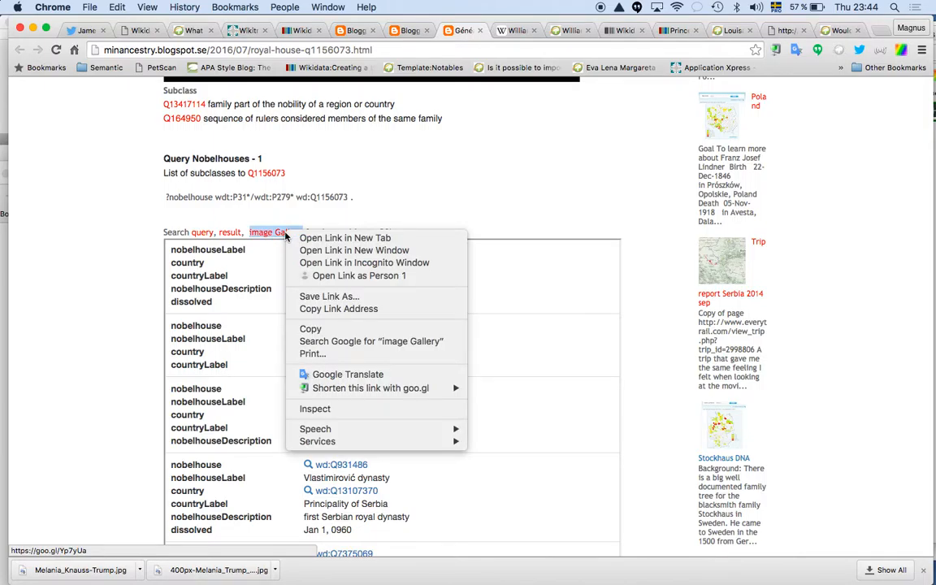
click(300, 251)
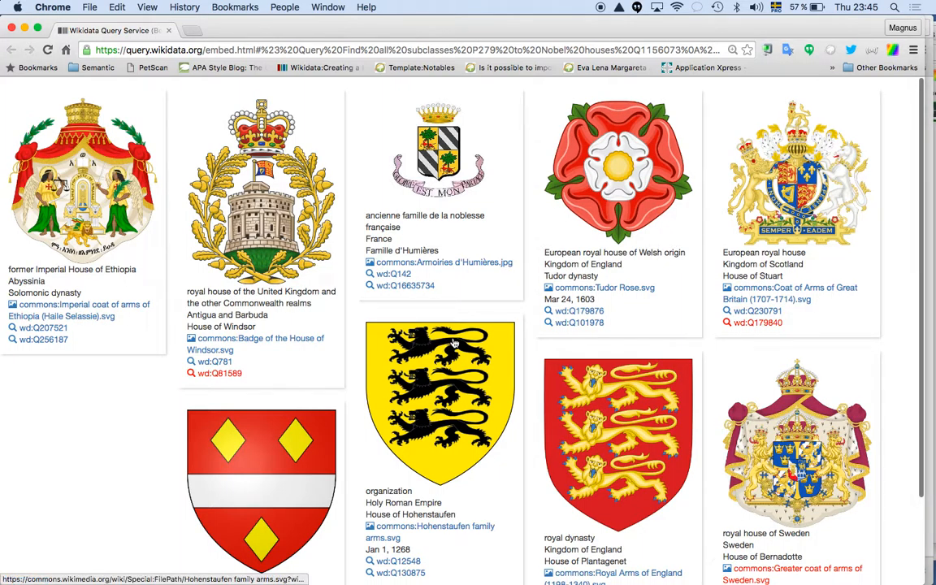
Examine the coat of arms grid, including the Windsor, Tudor, Plantagenet and Bernadotte houses and their Wikidata links.
scroll(455, 345, down, 1)
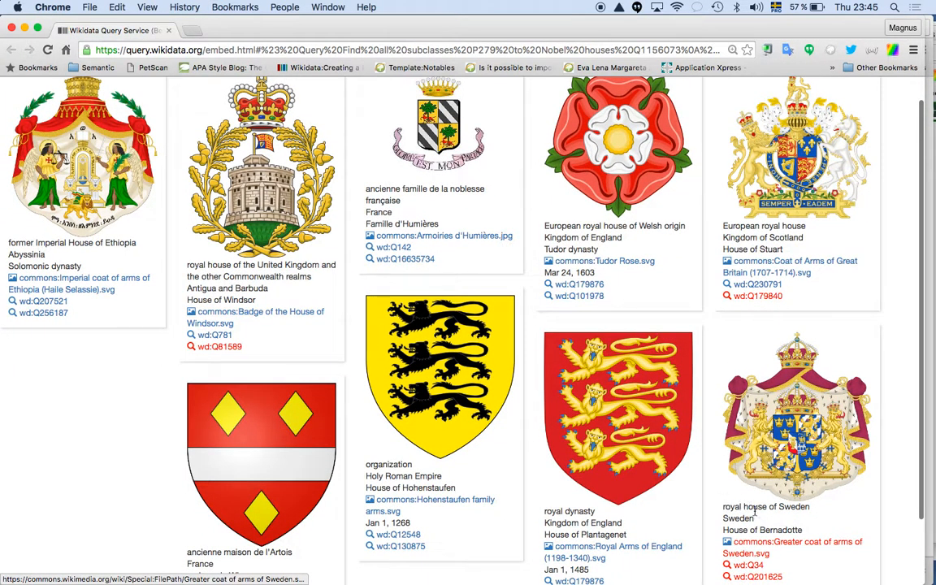
scroll(746, 527, down, 2)
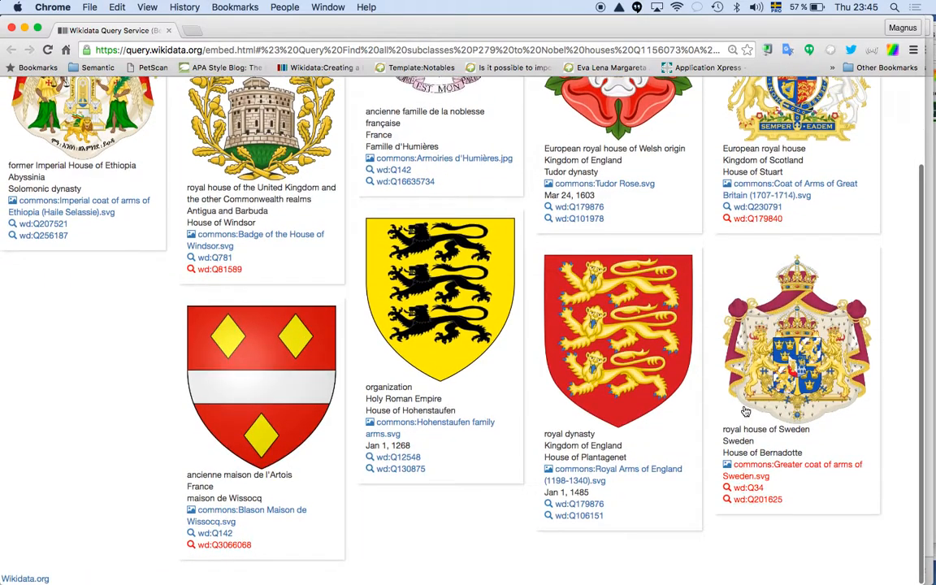
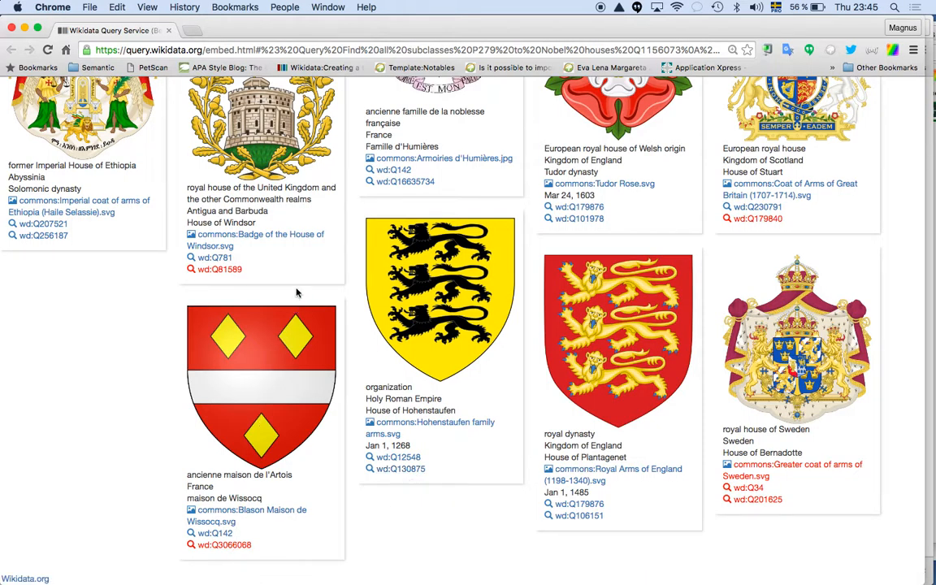
scroll(248, 268, up, 3)
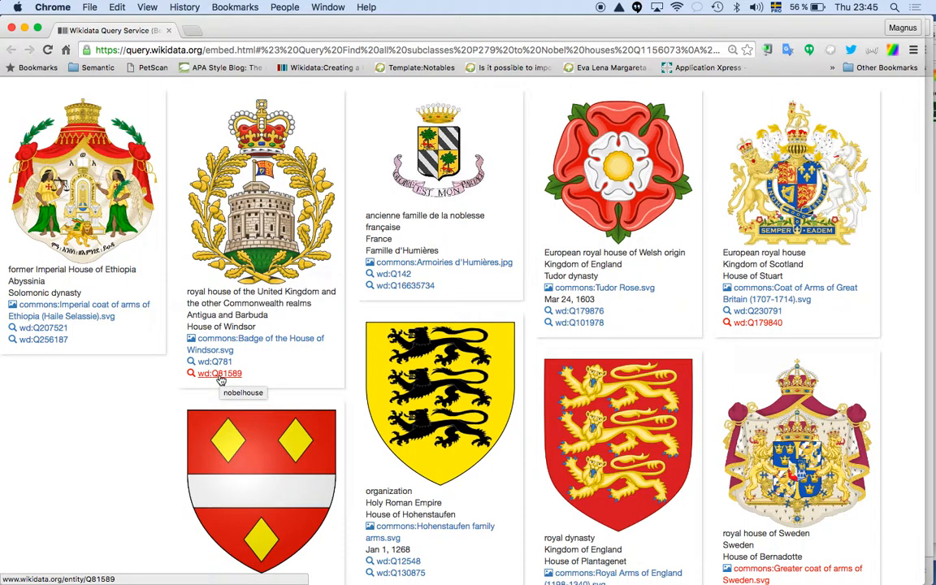
scroll(221, 380, down, 3)
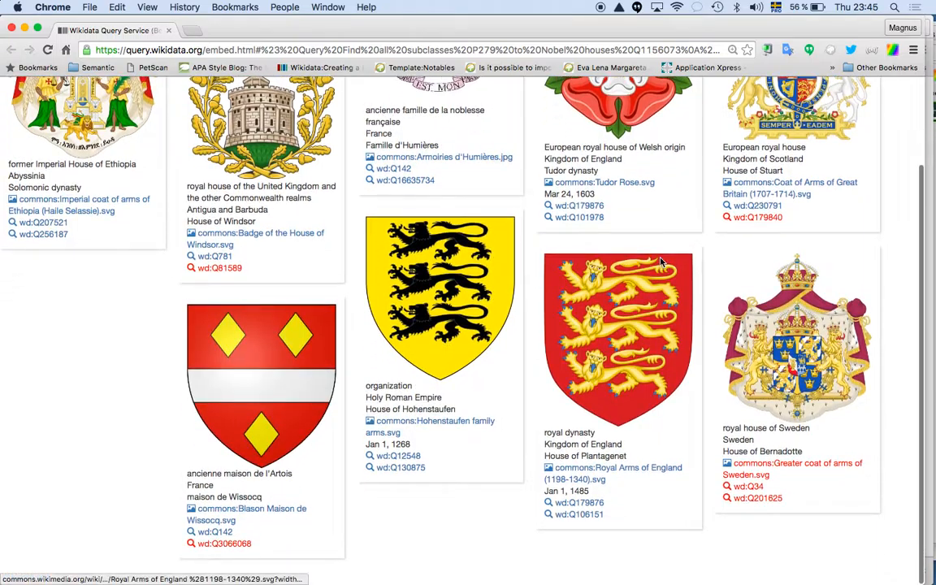
scroll(660, 262, up, 1)
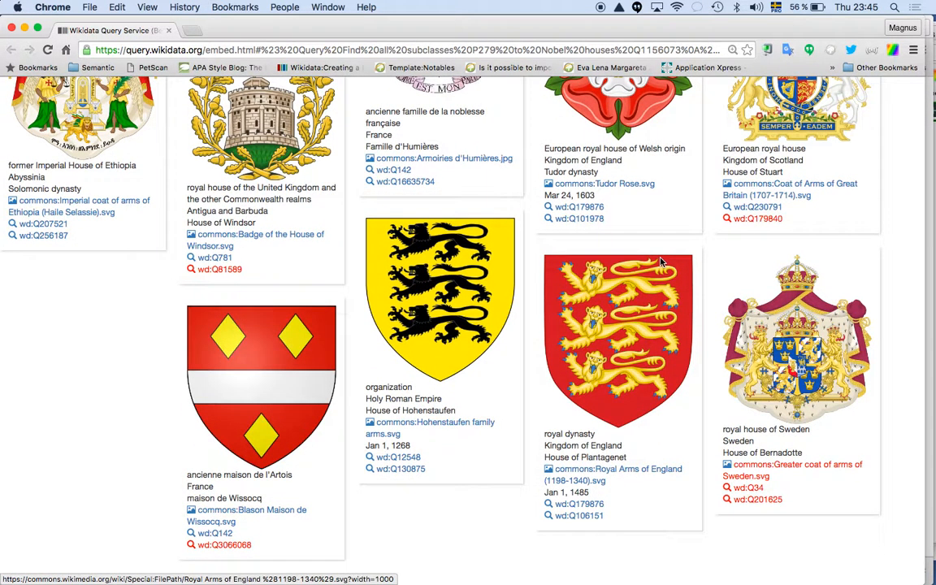
scroll(660, 261, up, 1)
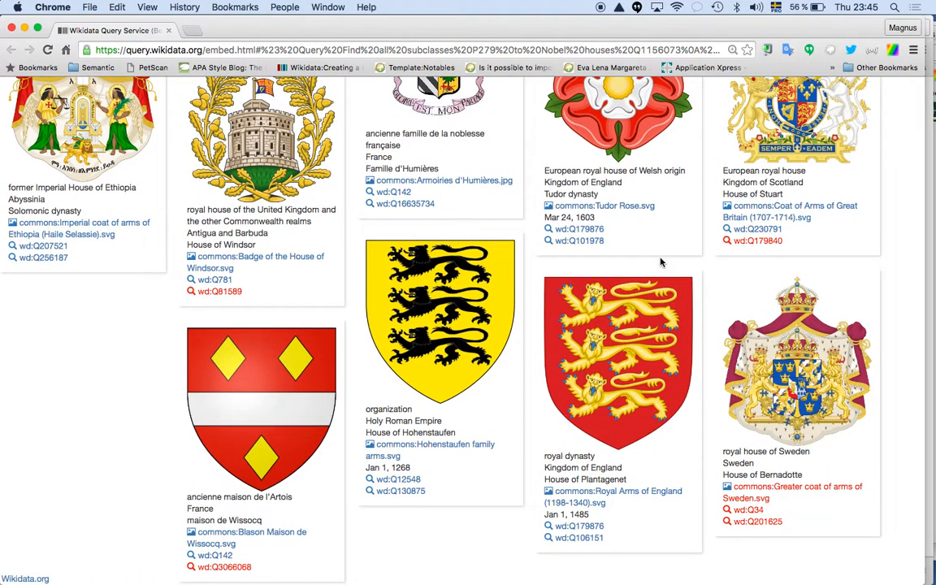
scroll(660, 262, up, 1)
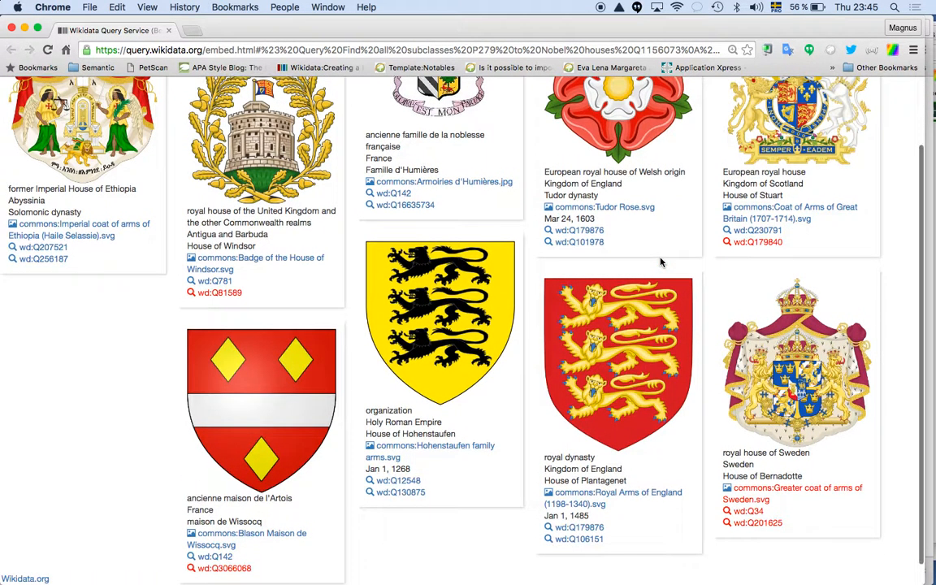
Open the Tudor dynasty item (Q101978) from the grid and follow its English Wikipedia link to House of Tudor.
click(581, 248)
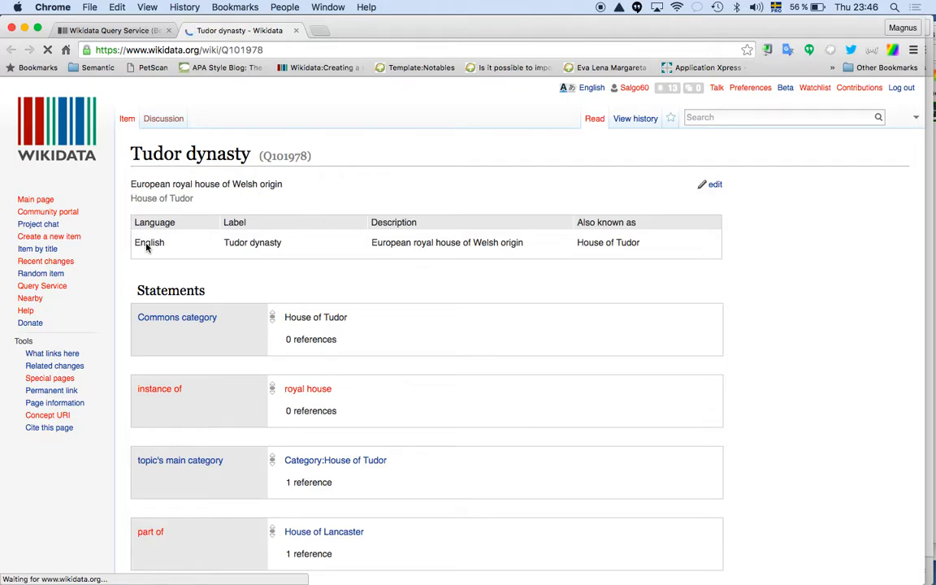
scroll(175, 301, down, 10)
scroll(176, 302, down, 15)
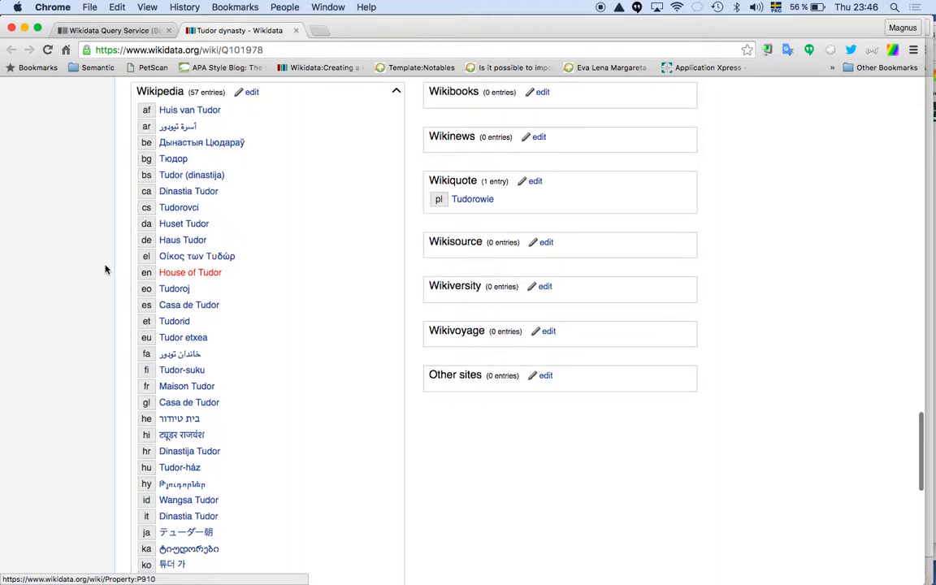
click(186, 274)
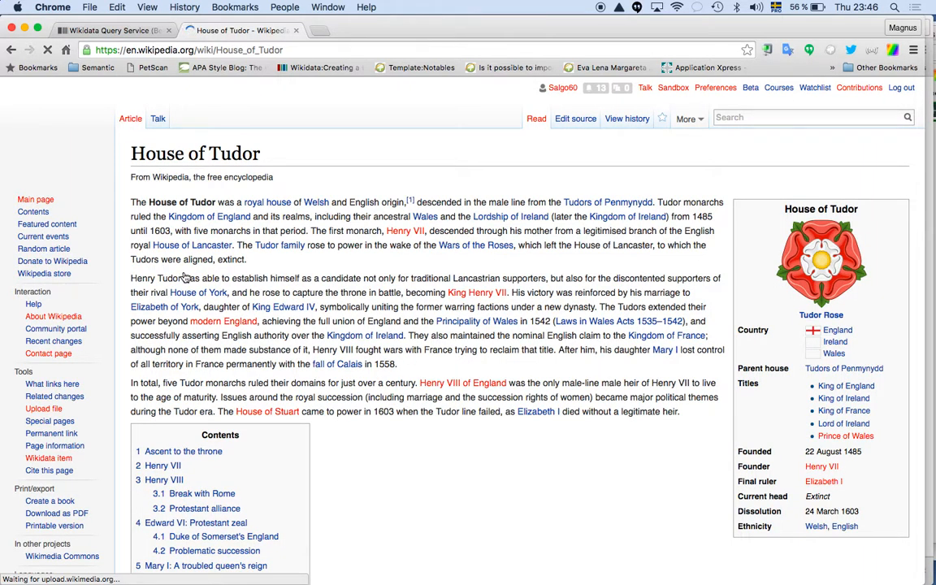
Open the Henry VIII of England article from the Henry VIII section of the House of Tudor article.
scroll(309, 268, down, 6)
scroll(335, 300, down, 20)
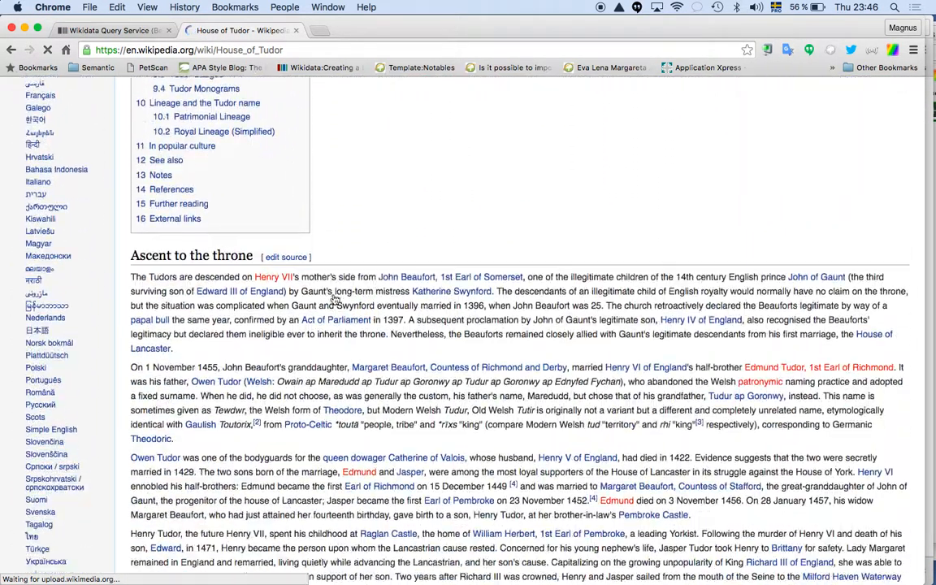
scroll(333, 296, down, 15)
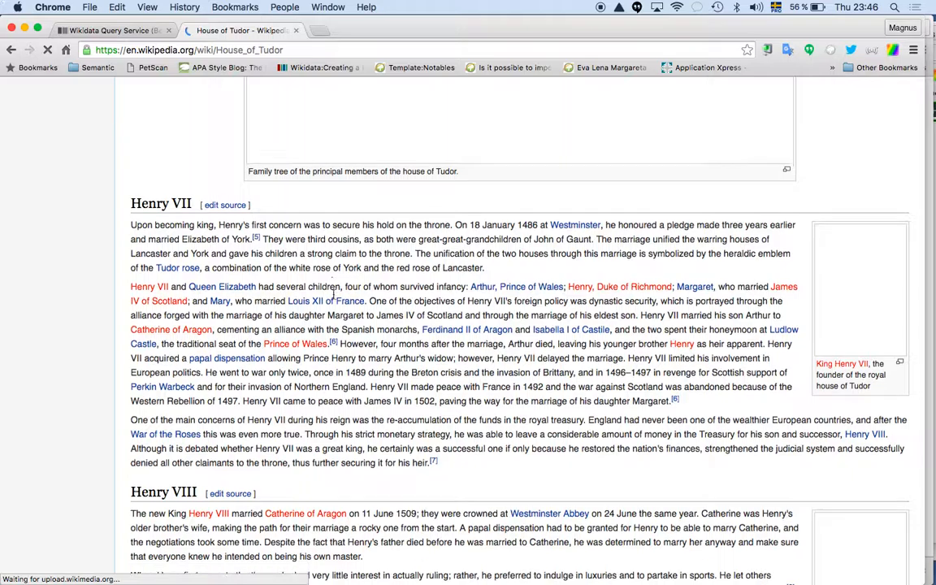
scroll(334, 295, down, 4)
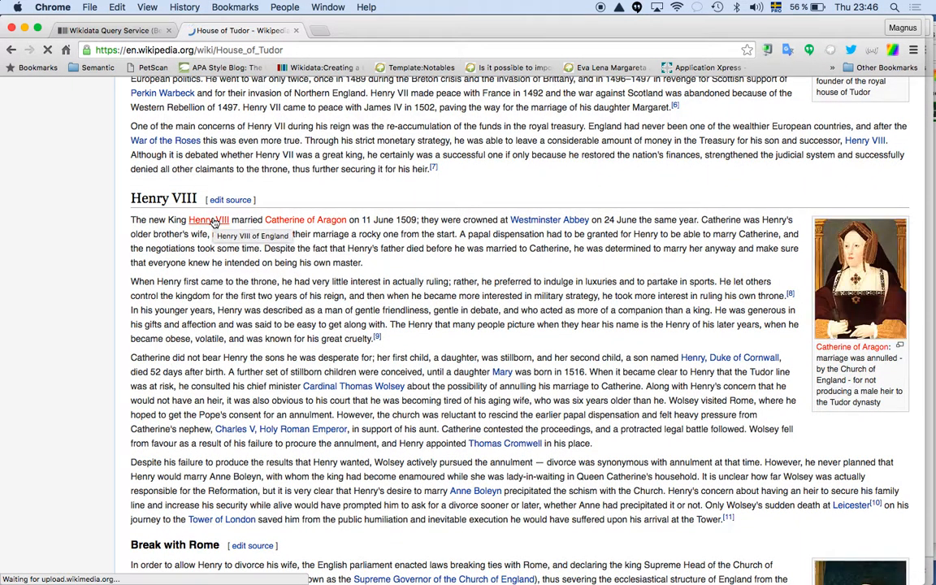
click(214, 222)
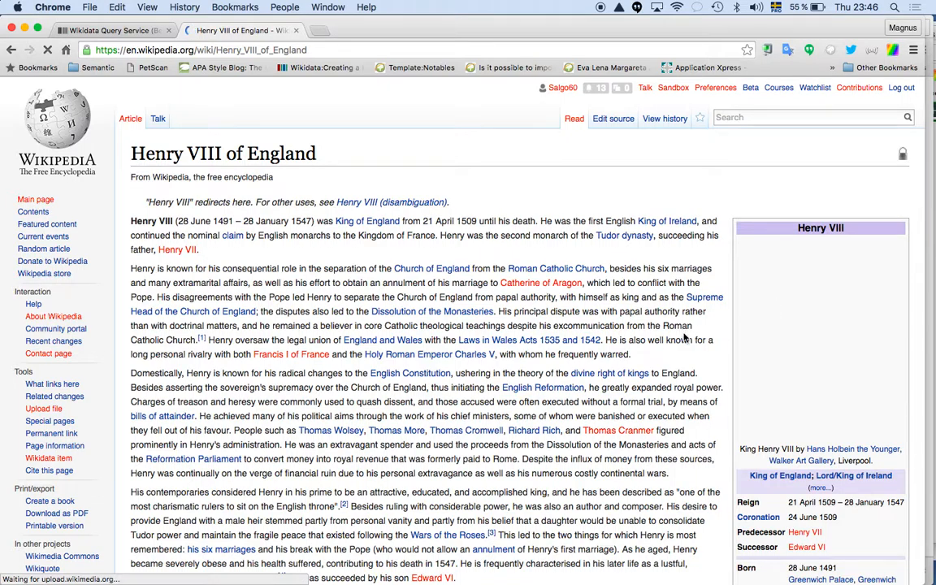
Open the Wikidata item for Henry VIII from his English Wikipedia article.
scroll(685, 338, down, 10)
scroll(685, 325, up, 6)
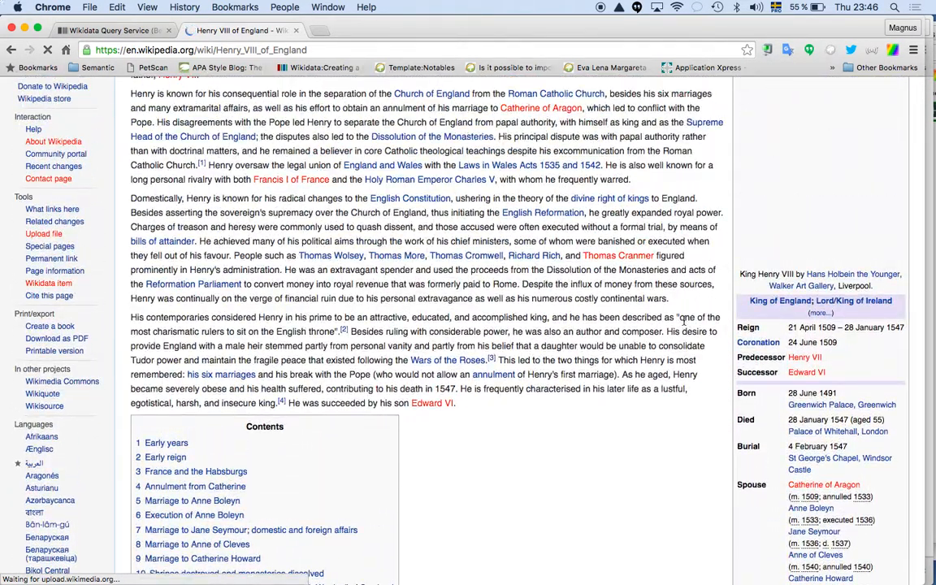
click(51, 284)
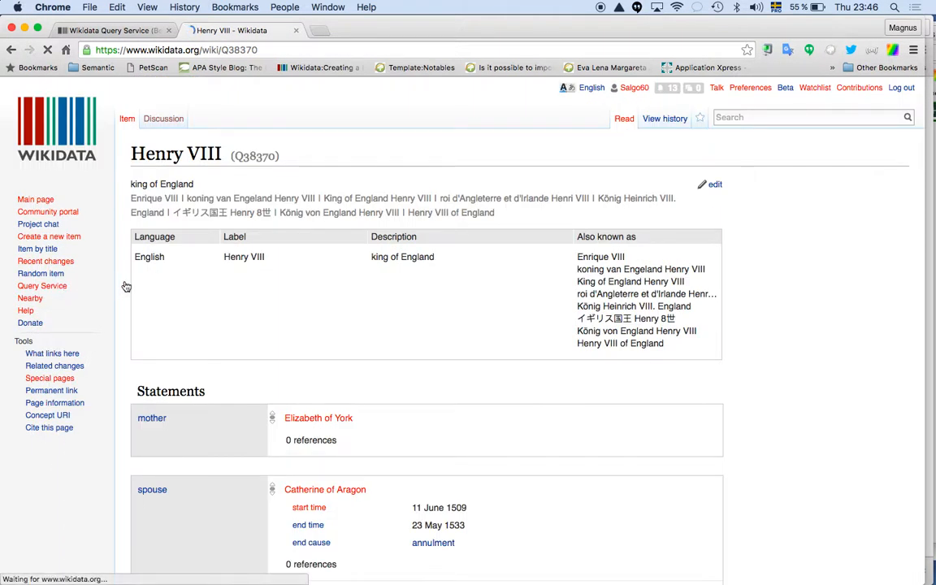
Examine the statements of the Henry VIII item, including spouses, occupation, father, noble family, relatives and position held.
scroll(124, 286, down, 10)
scroll(233, 170, up, 1)
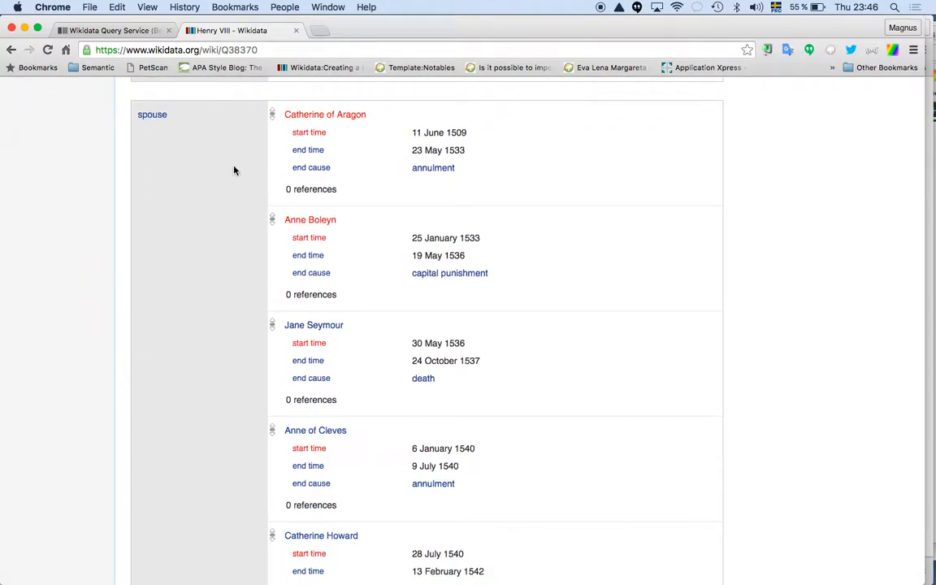
scroll(273, 329, down, 15)
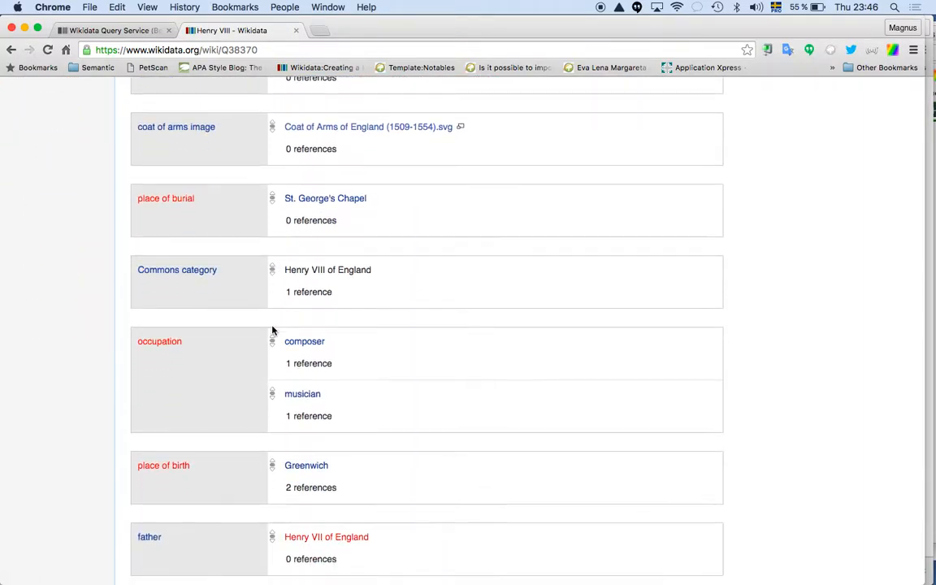
scroll(272, 330, down, 15)
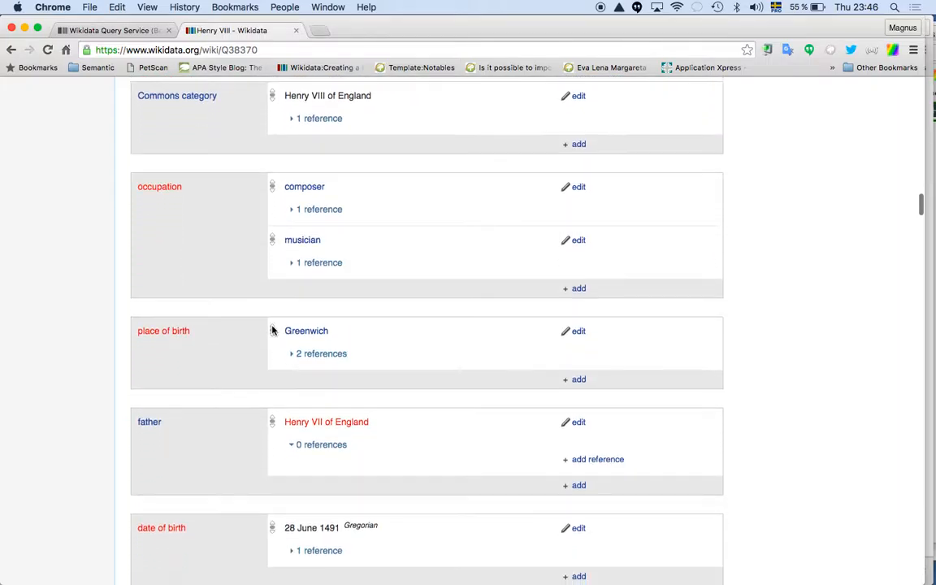
scroll(272, 329, down, 15)
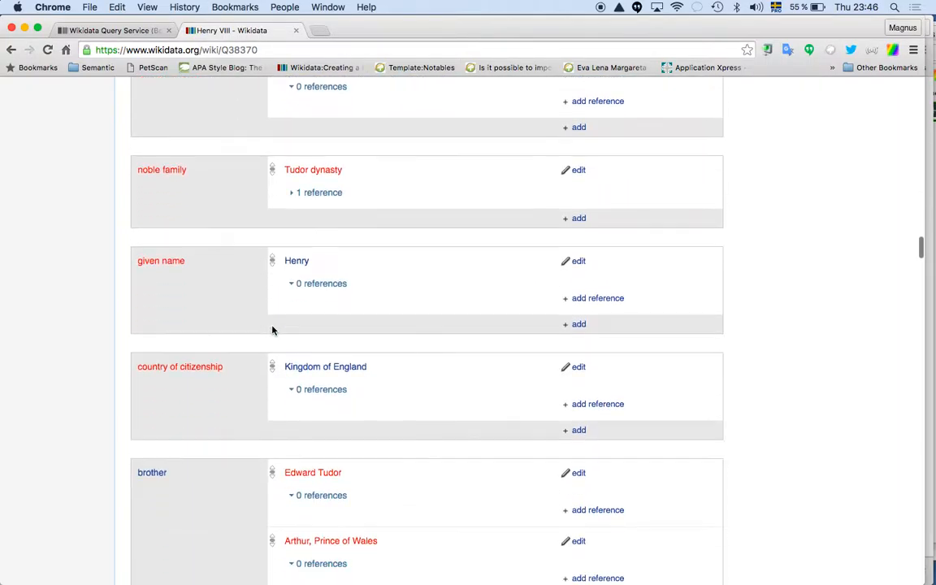
scroll(272, 329, down, 15)
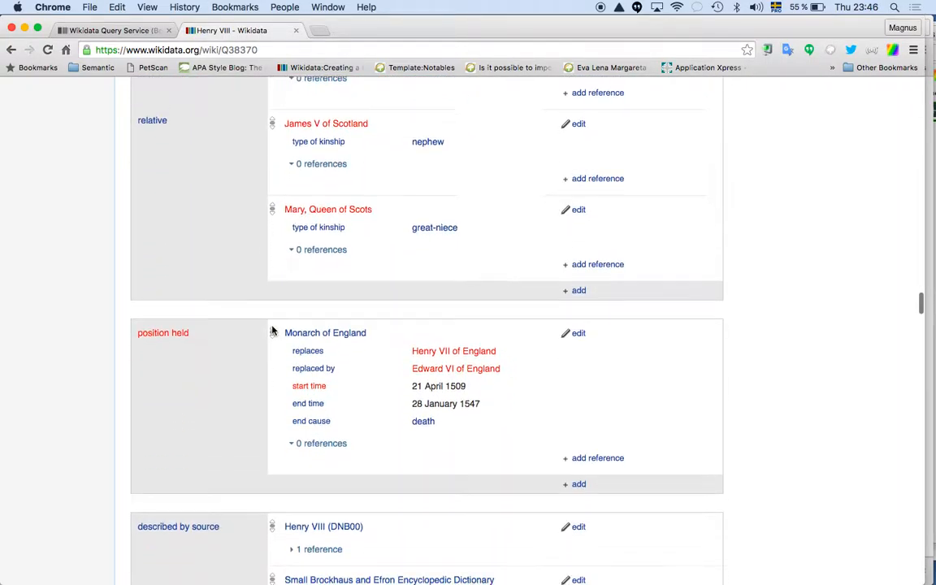
scroll(273, 331, down, 15)
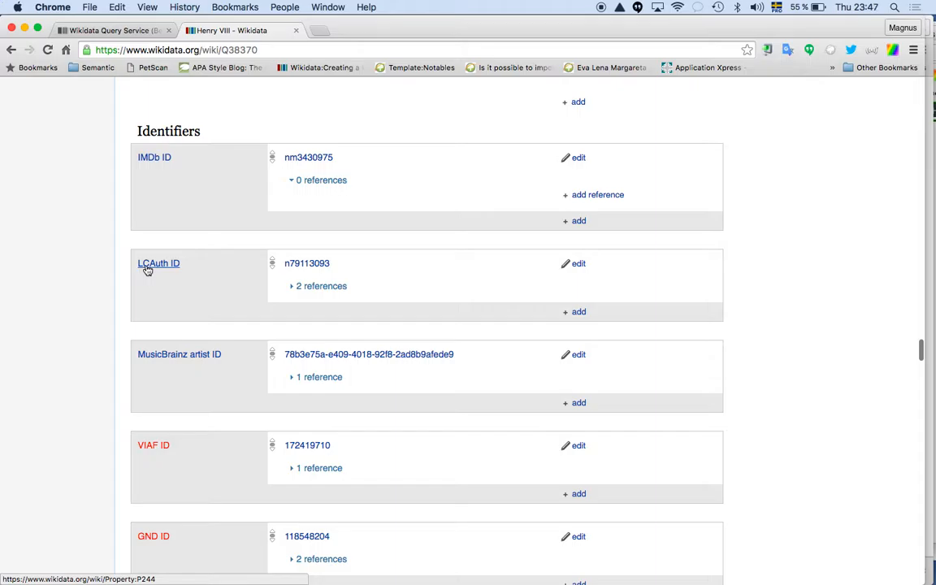
Go through the item's Identifiers section and open the WikiTree profile linked by the WikiTree ID Tudor-4.
scroll(179, 350, down, 12)
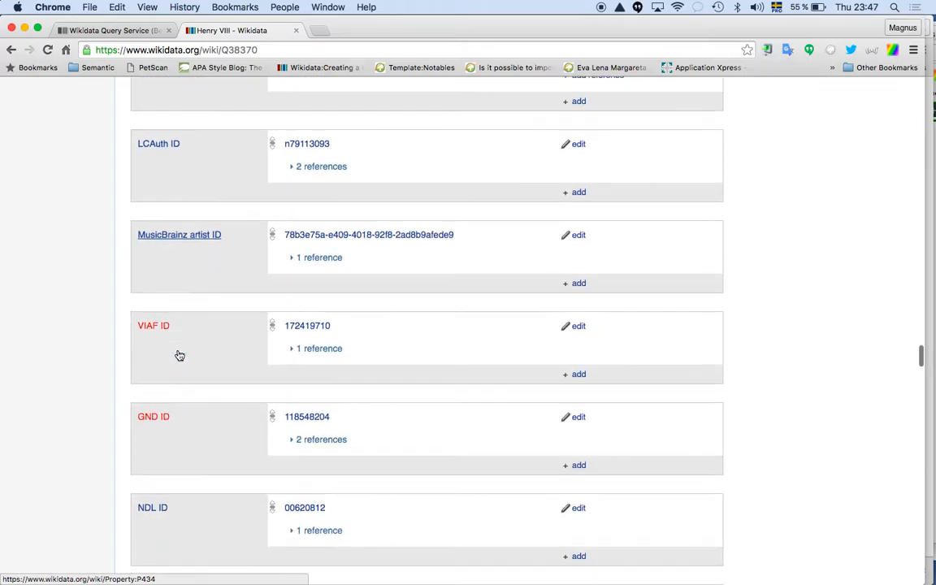
scroll(178, 350, down, 10)
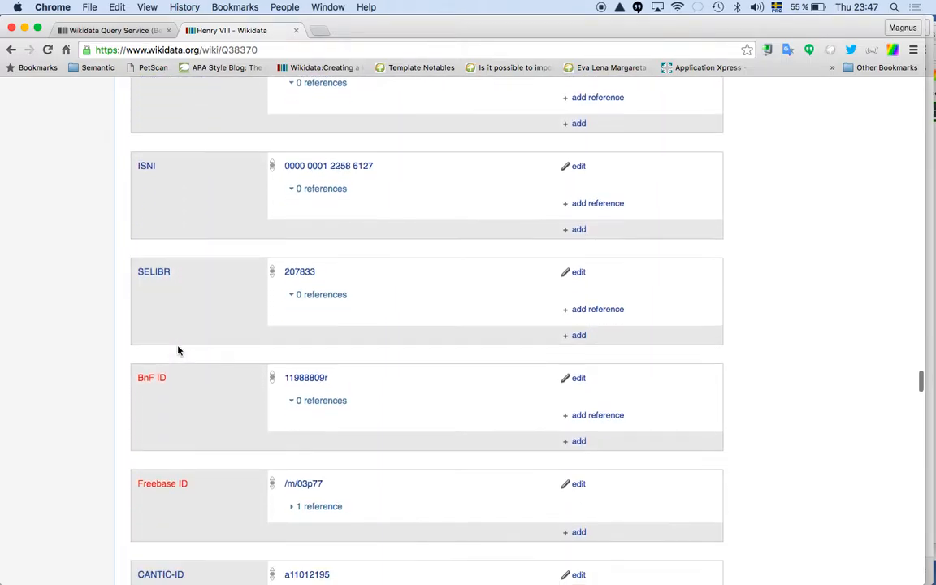
scroll(179, 351, down, 10)
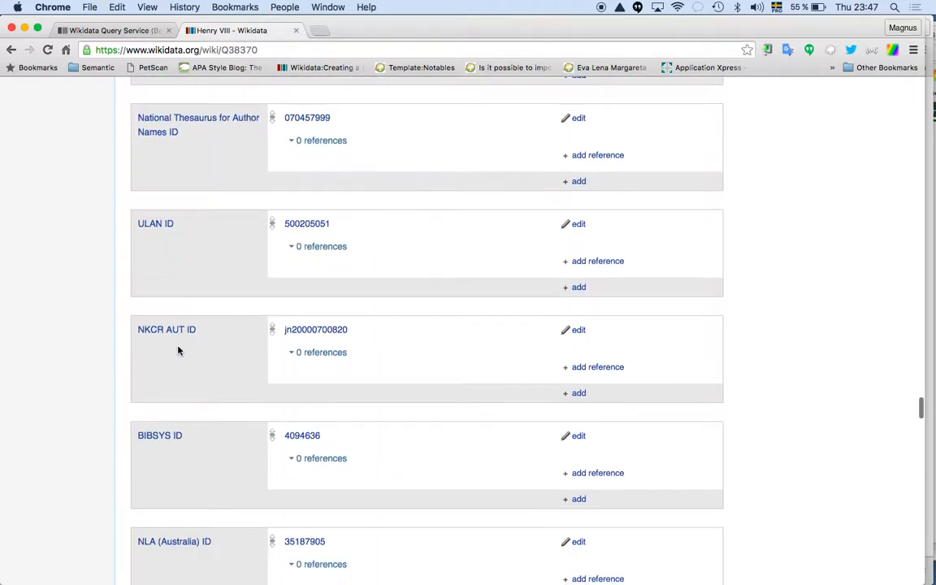
scroll(179, 350, down, 10)
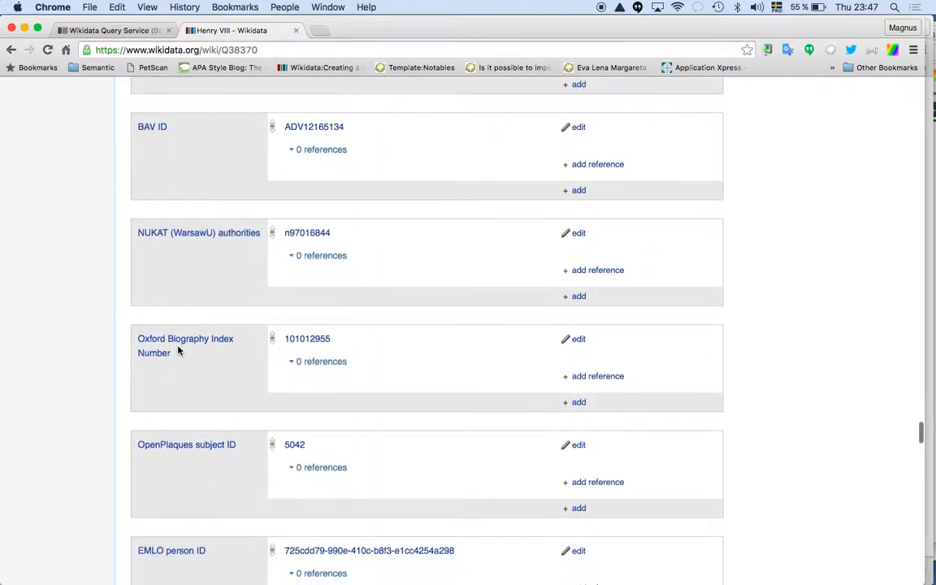
scroll(179, 351, down, 10)
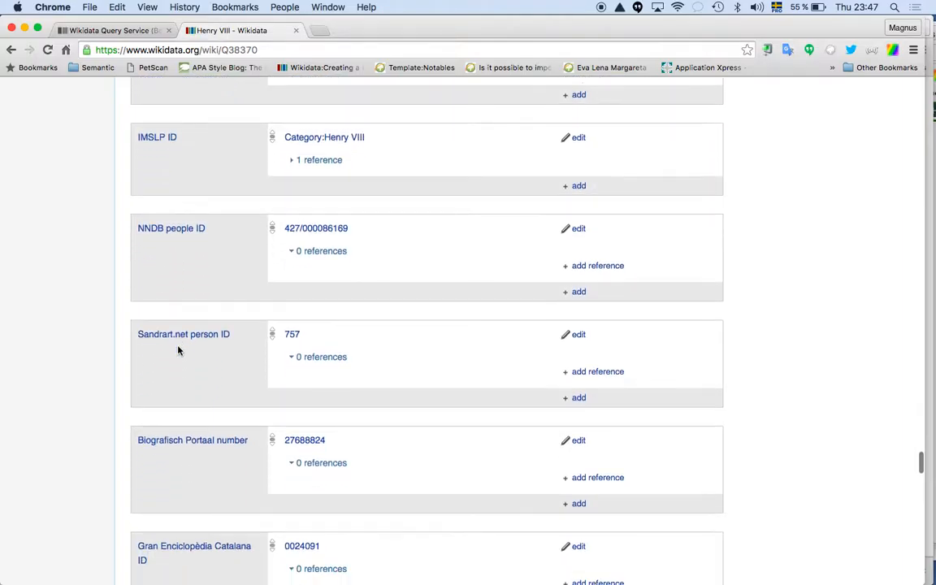
scroll(179, 350, down, 8)
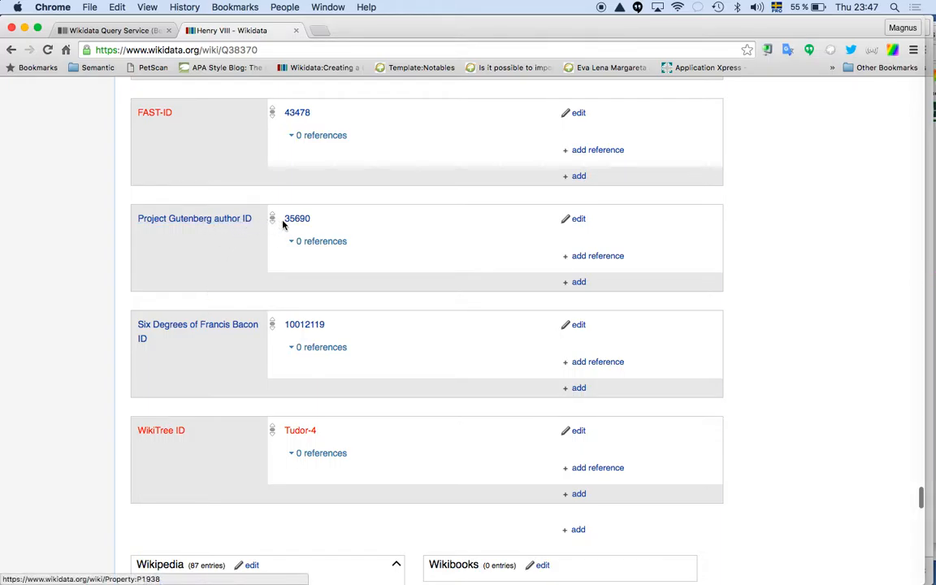
click(299, 431)
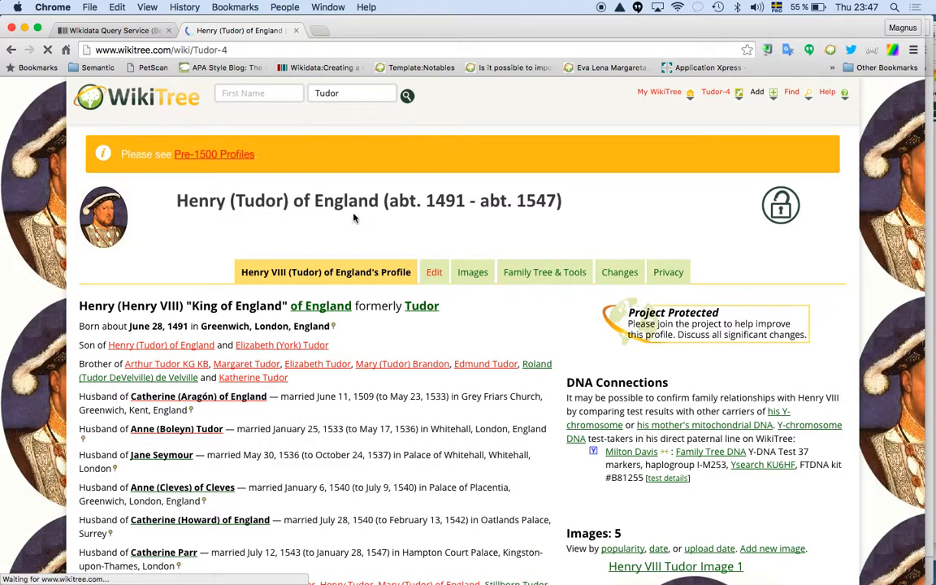
Examine Henry VIII's WikiTree profile, including family relations, categories, biography, family chart, footnotes and matches, and return to its beginning.
scroll(356, 219, down, 3)
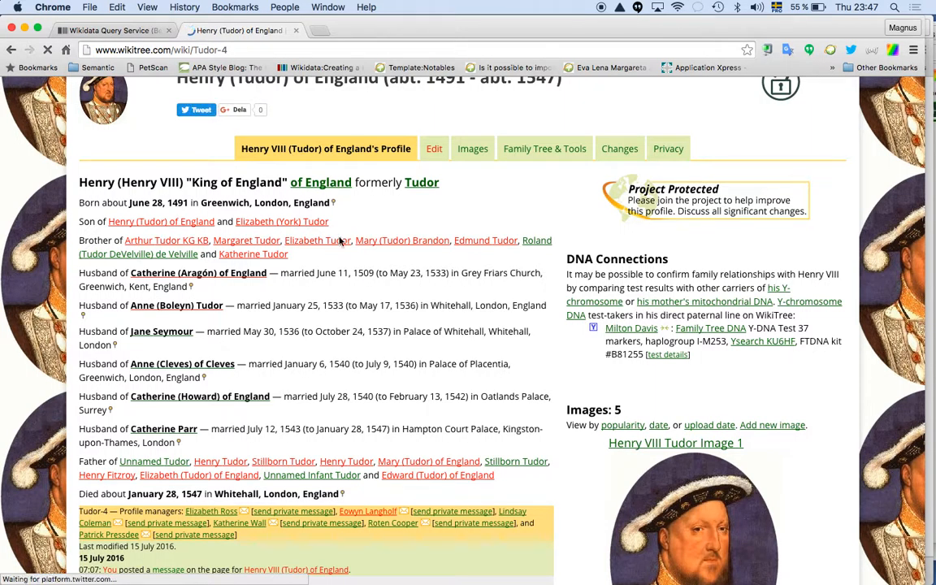
scroll(157, 212, down, 2)
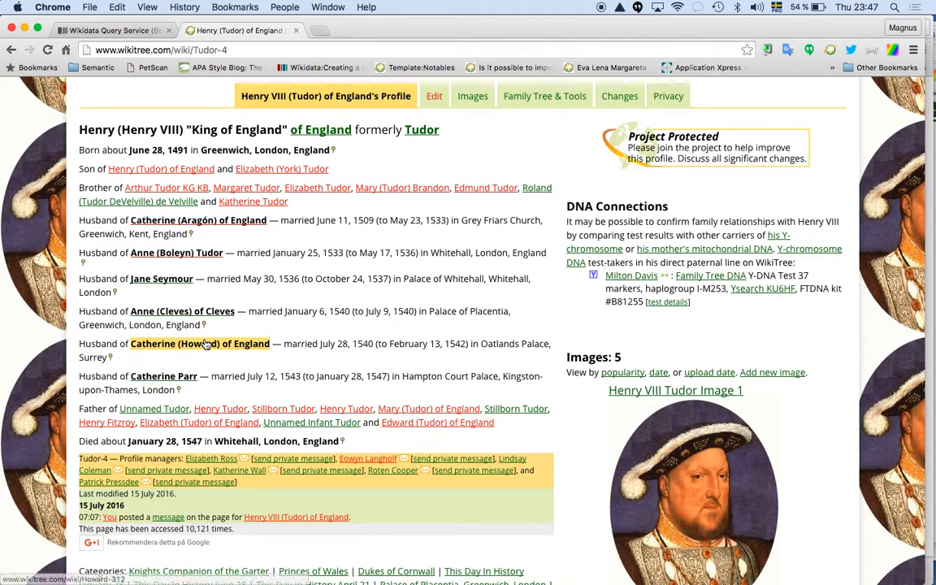
scroll(371, 415, down, 5)
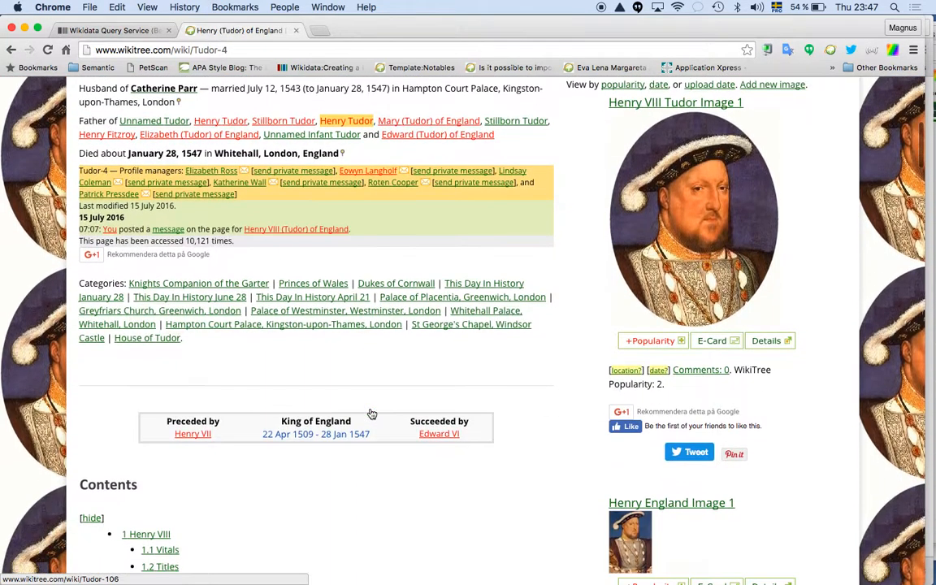
scroll(371, 415, down, 2)
scroll(371, 415, up, 2)
scroll(371, 415, up, 1)
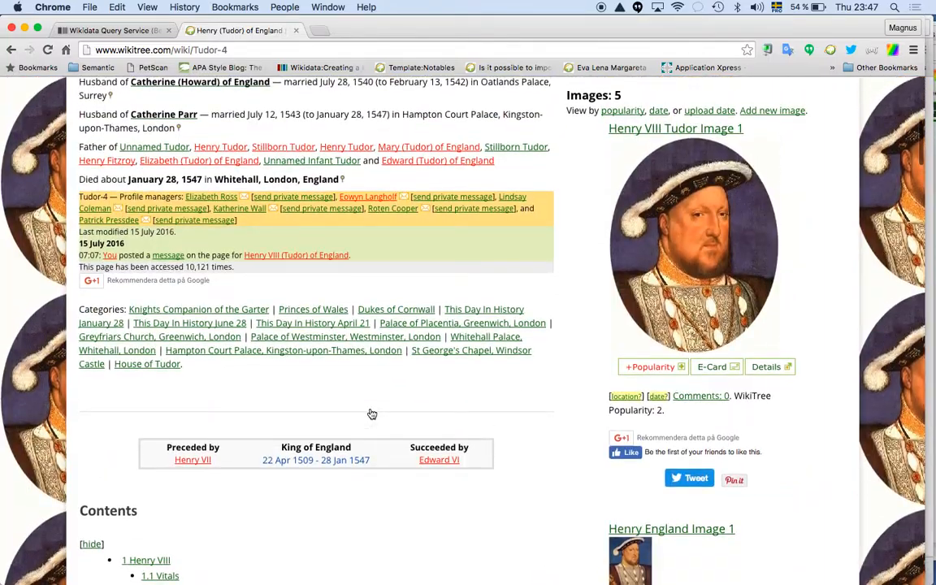
scroll(372, 414, down, 10)
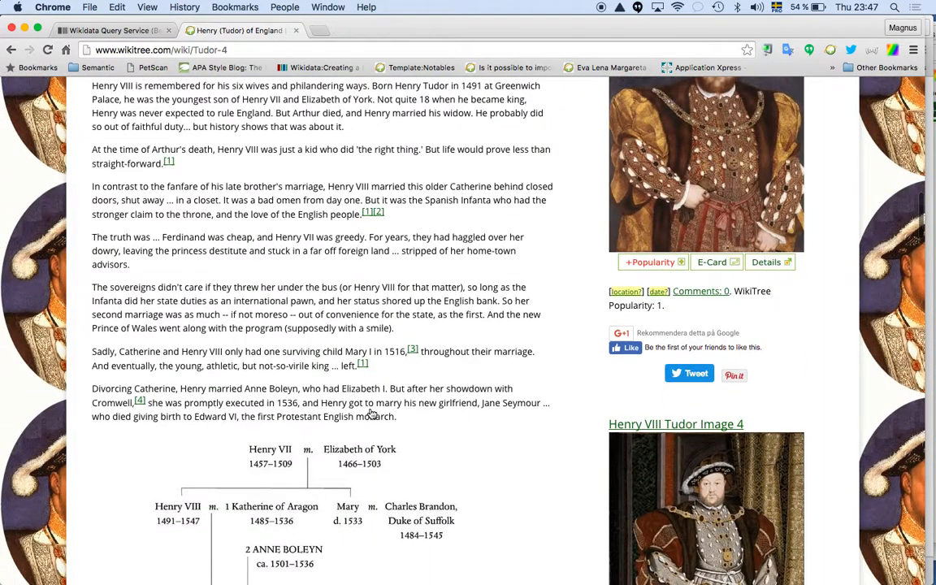
scroll(371, 415, up, 5)
scroll(371, 415, down, 10)
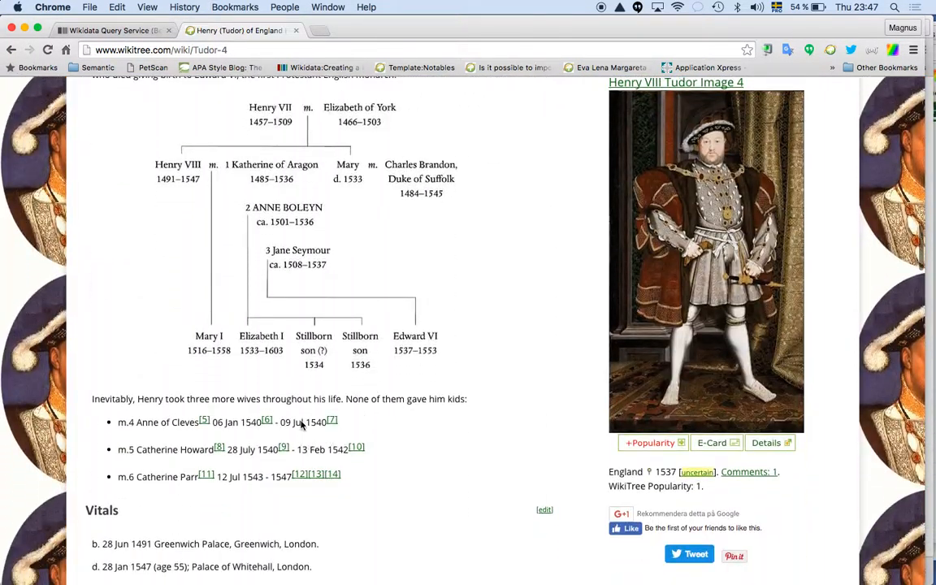
scroll(317, 414, down, 4)
scroll(317, 414, down, 15)
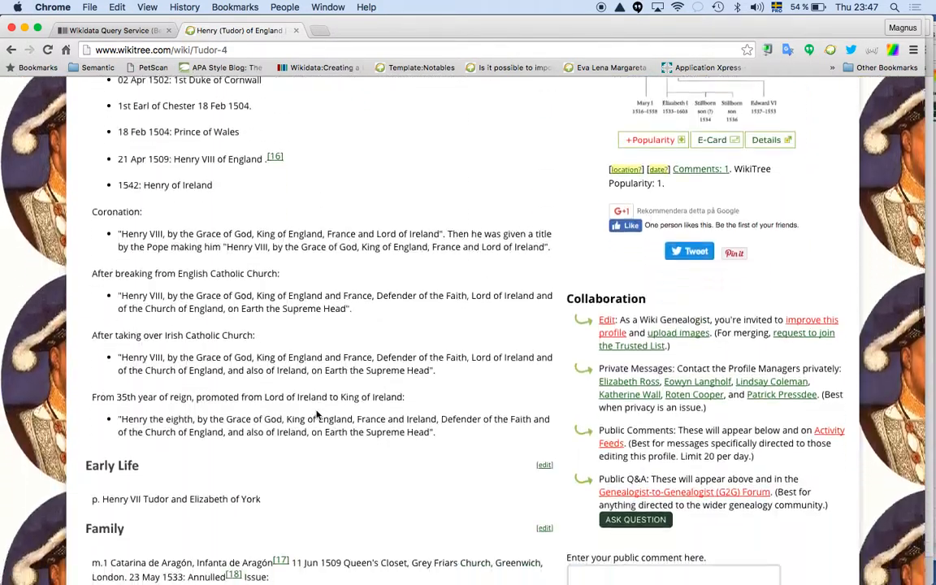
scroll(317, 415, down, 15)
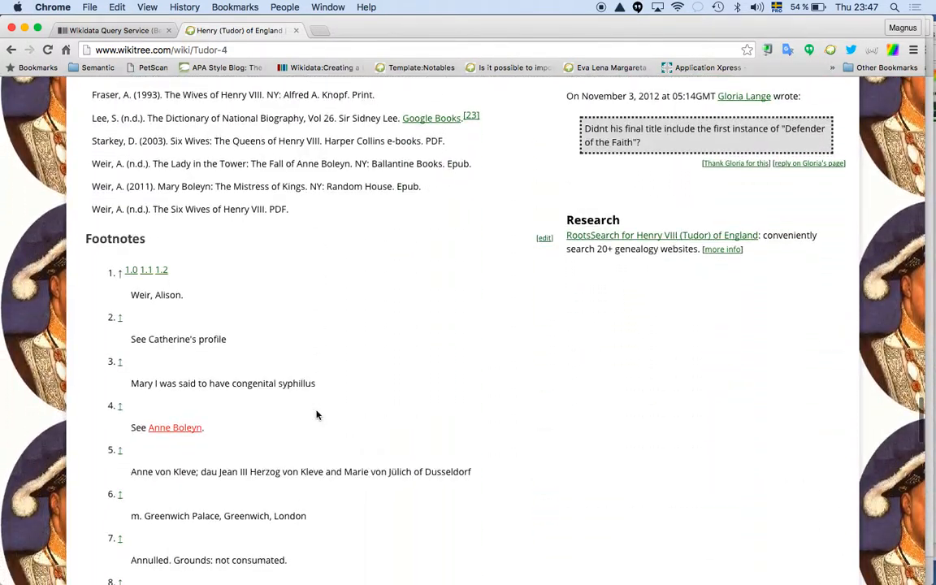
scroll(317, 412, down, 10)
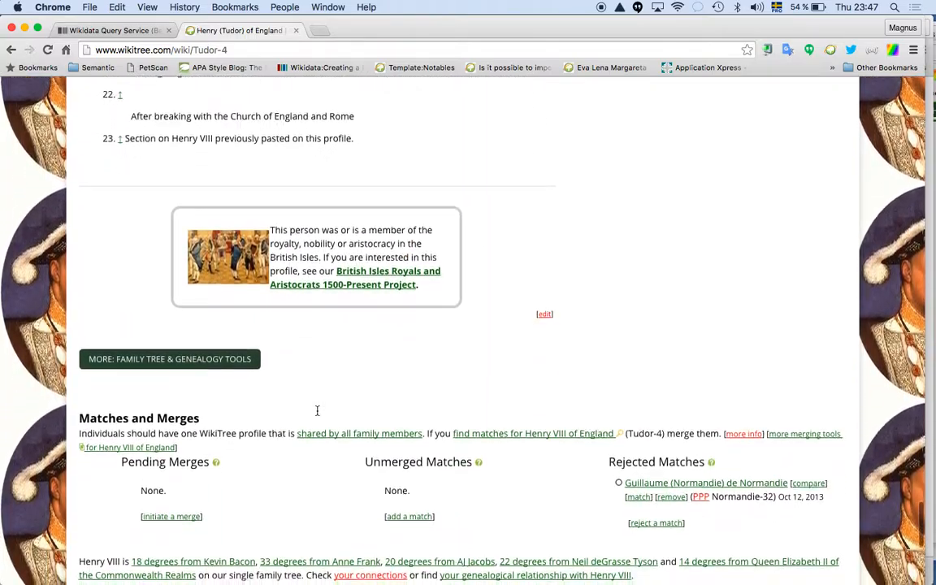
key(Home)
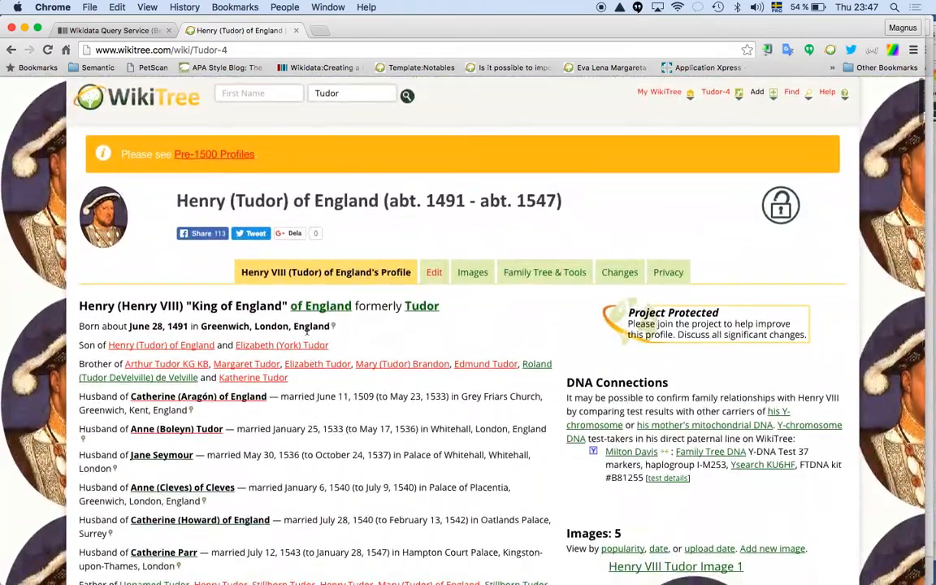
Close the WikiTree profile and the Wikidata Query Service page to return to Query Nobelhouses - 1 in the blog post.
click(297, 30)
click(168, 31)
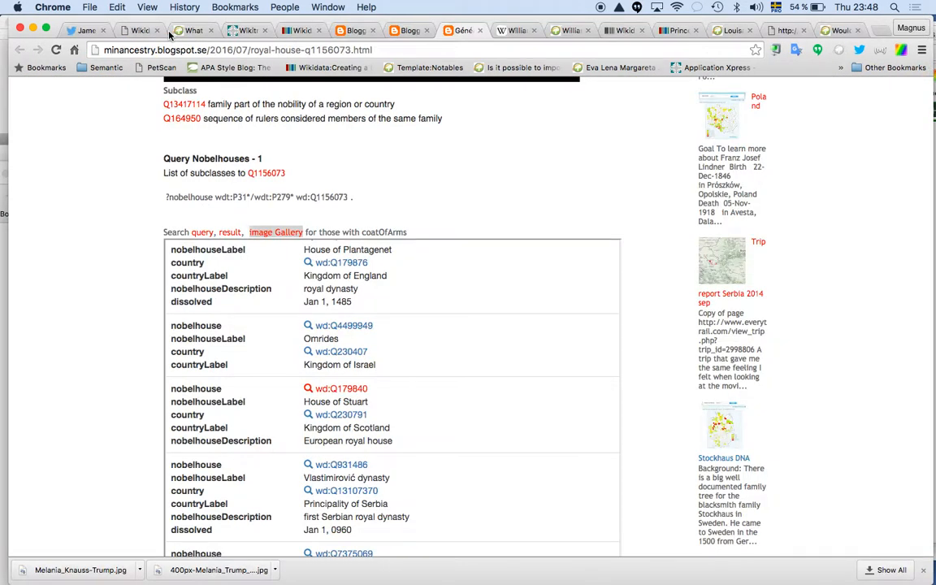
scroll(152, 175, down, 2)
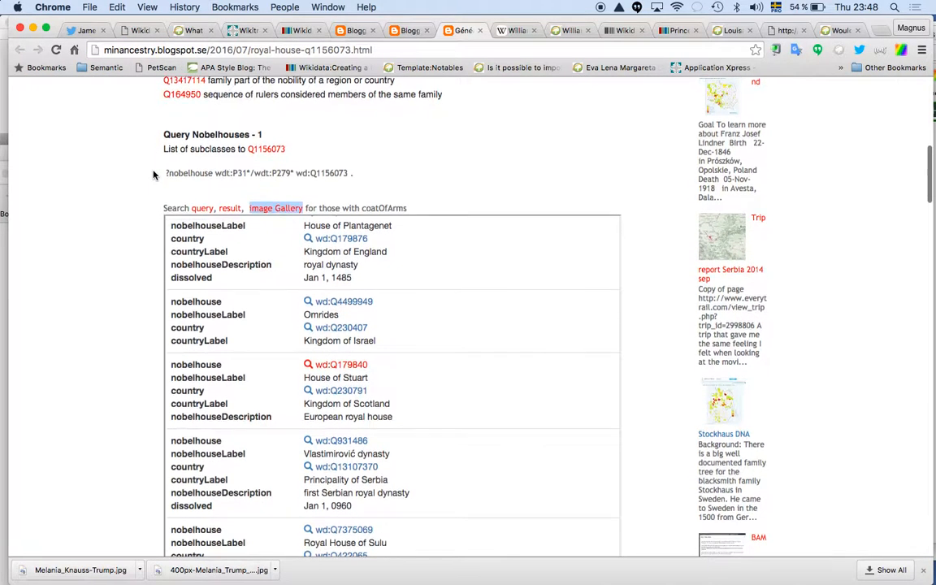
Open the blog post's royal house query that also includes people without a picture.
scroll(125, 225, down, 15)
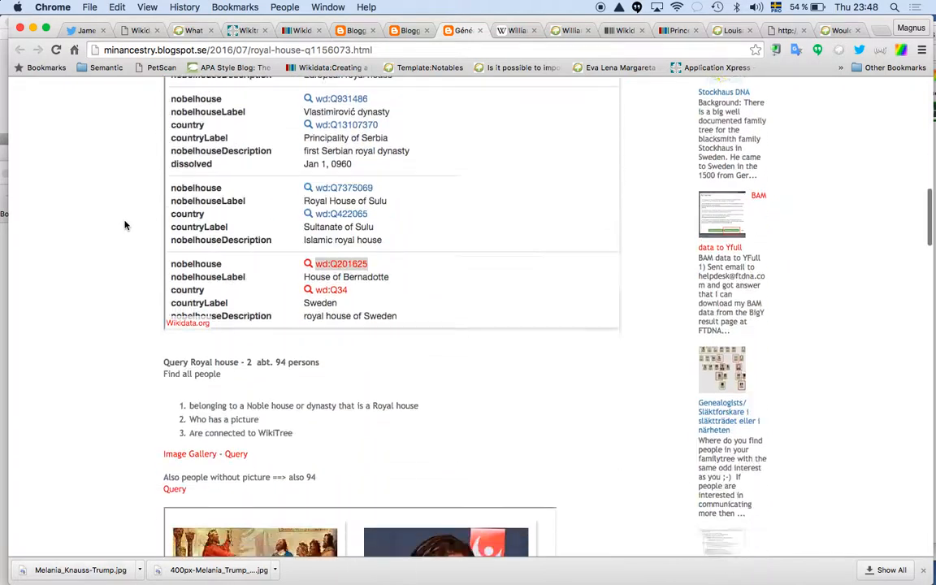
scroll(126, 225, up, 2)
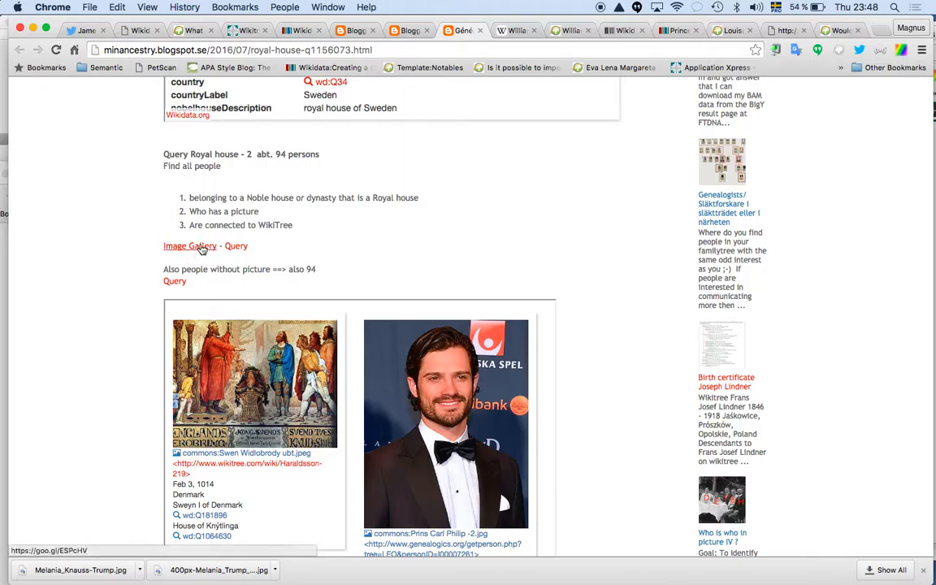
click(180, 285)
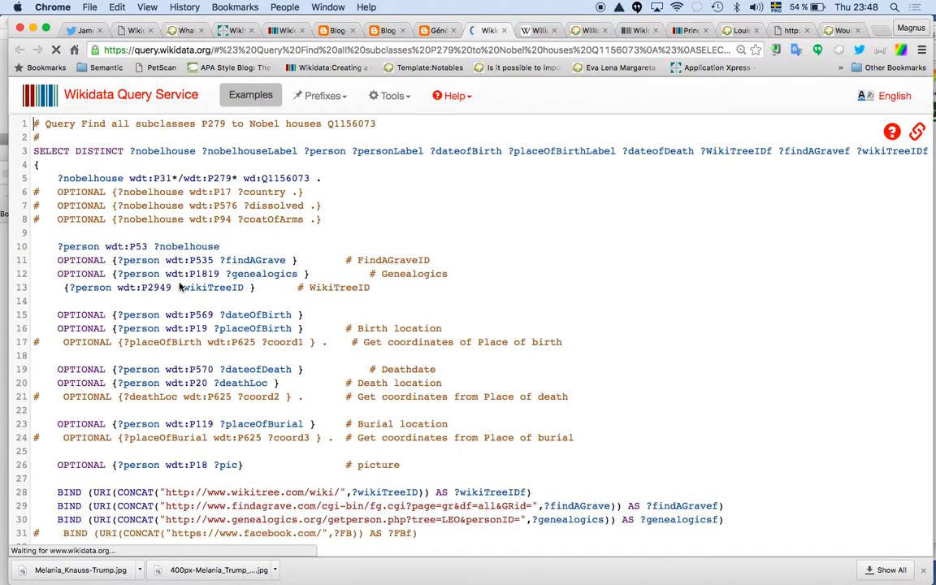
Examine the query's royal house, noble house and WikiTree ID conditions, along with its output links and result limit.
click(118, 178)
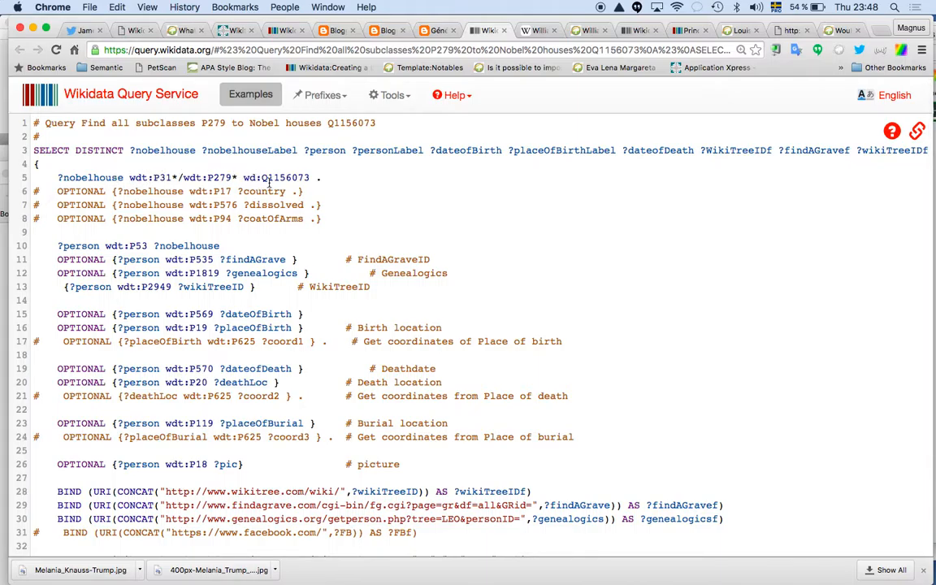
mouse_move(276, 176)
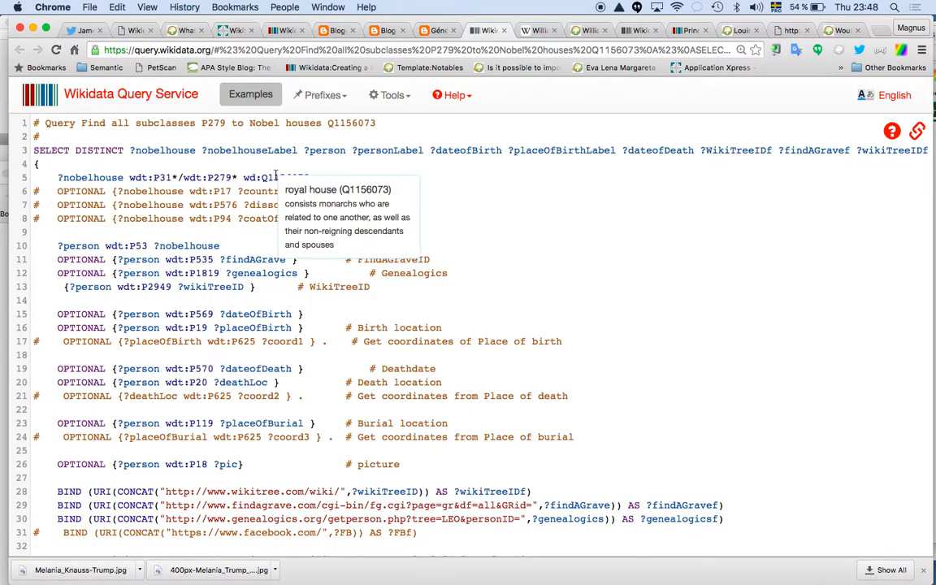
click(89, 245)
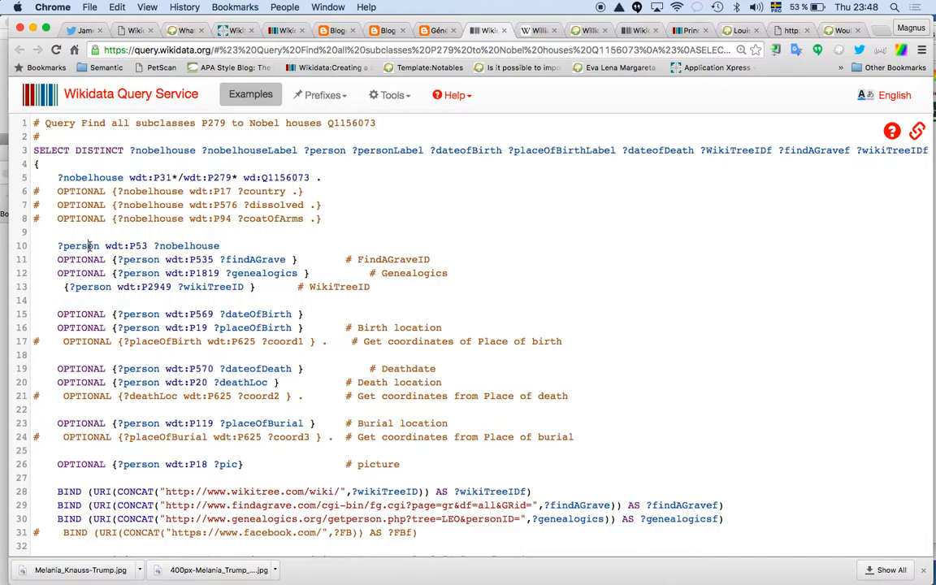
click(209, 246)
click(221, 287)
scroll(270, 328, down, 5)
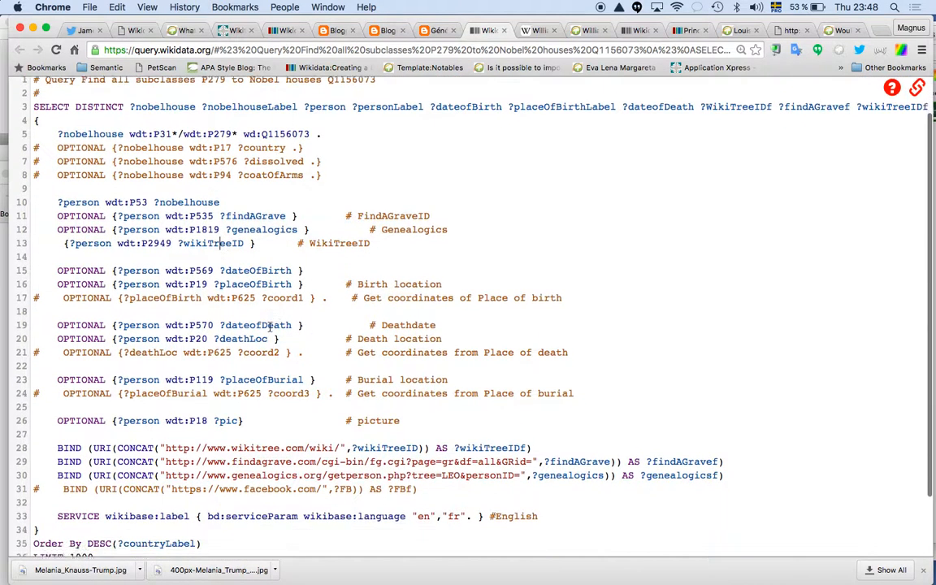
scroll(118, 360, left, 1)
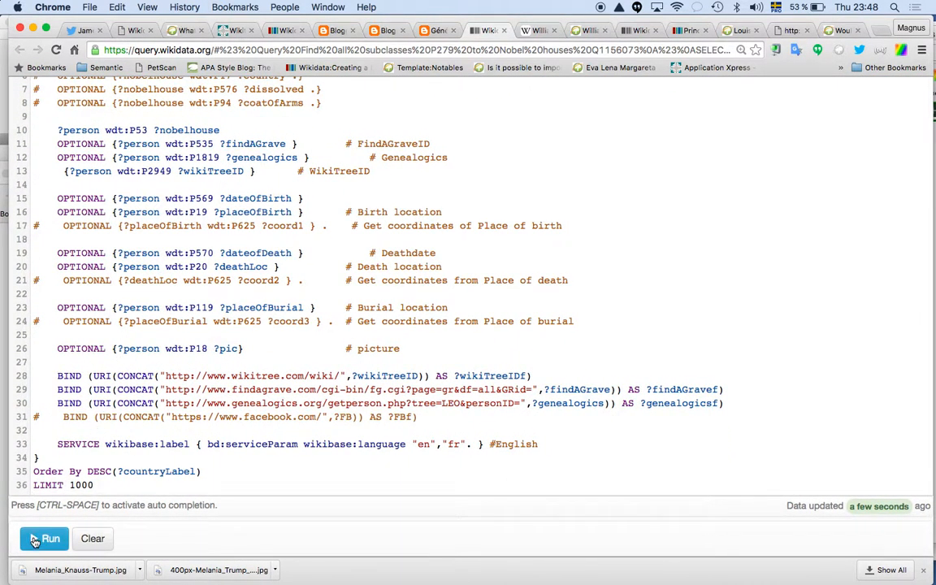
scroll(128, 368, up, 3)
scroll(127, 367, down, 3)
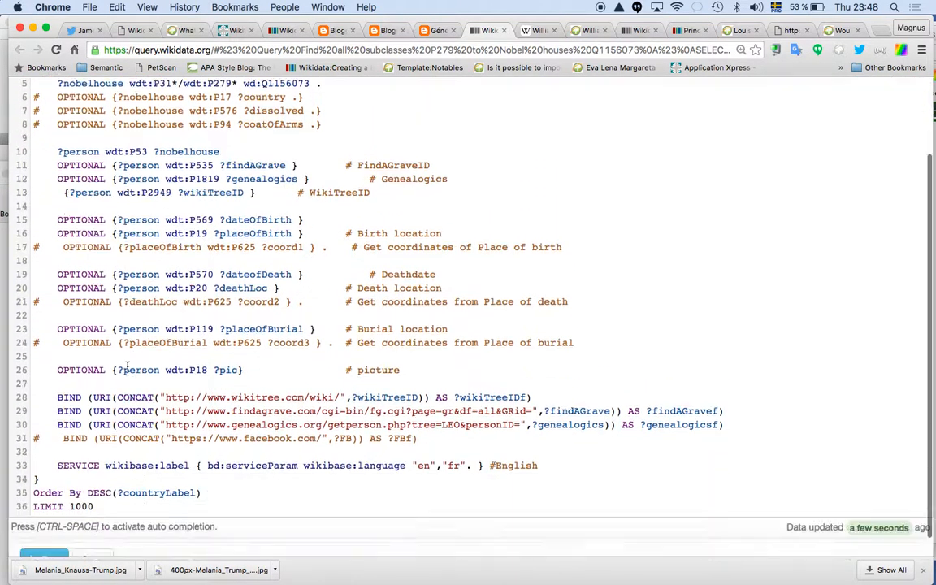
Run the query requiring a WikiTree ID, review the listed royal house members, and run it again.
click(49, 539)
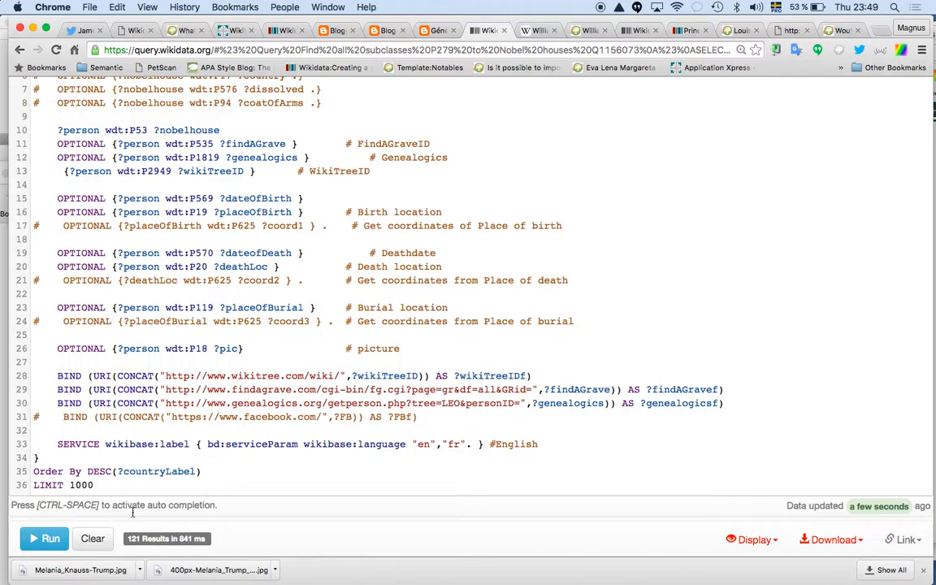
scroll(126, 487, down, 5)
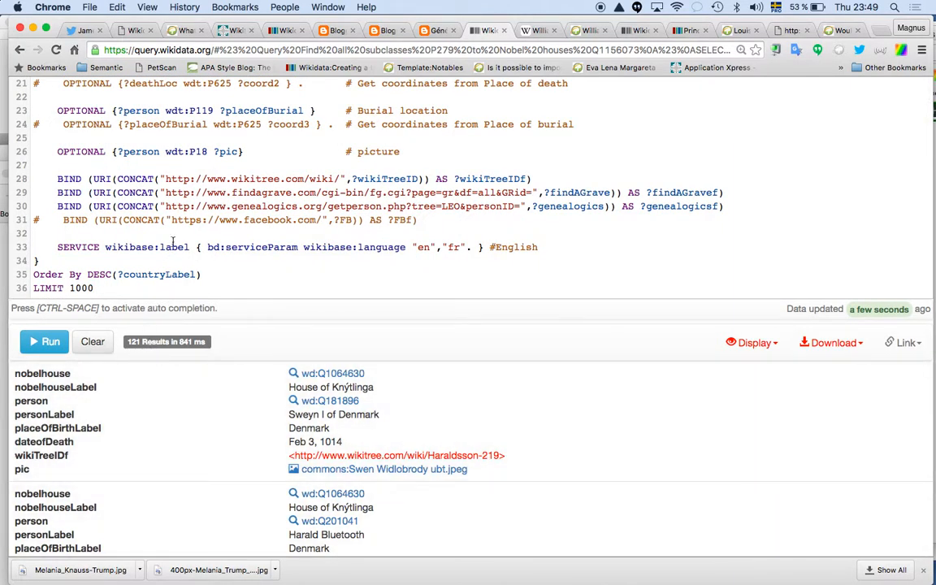
scroll(173, 241, up, 3)
scroll(173, 248, down, 6)
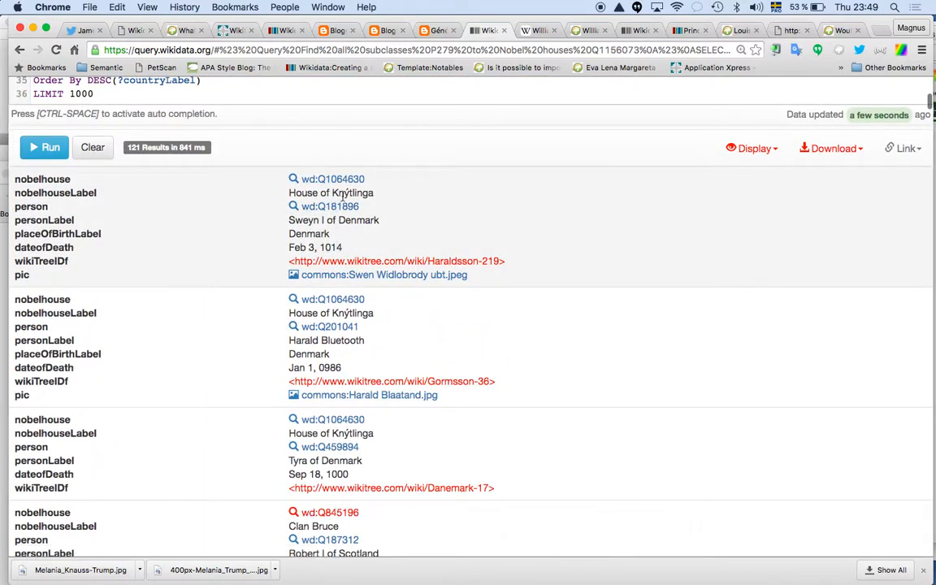
scroll(313, 324, down, 15)
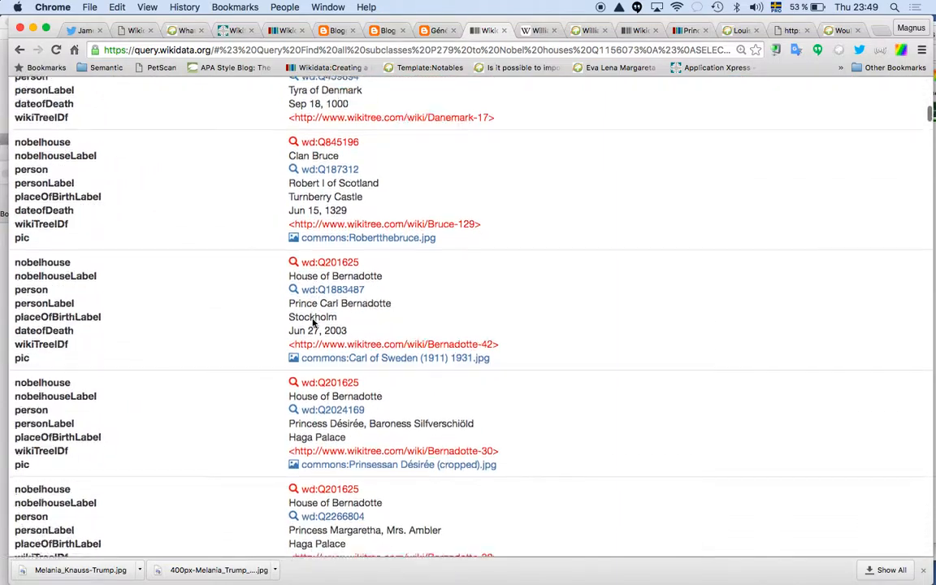
scroll(313, 323, up, 2)
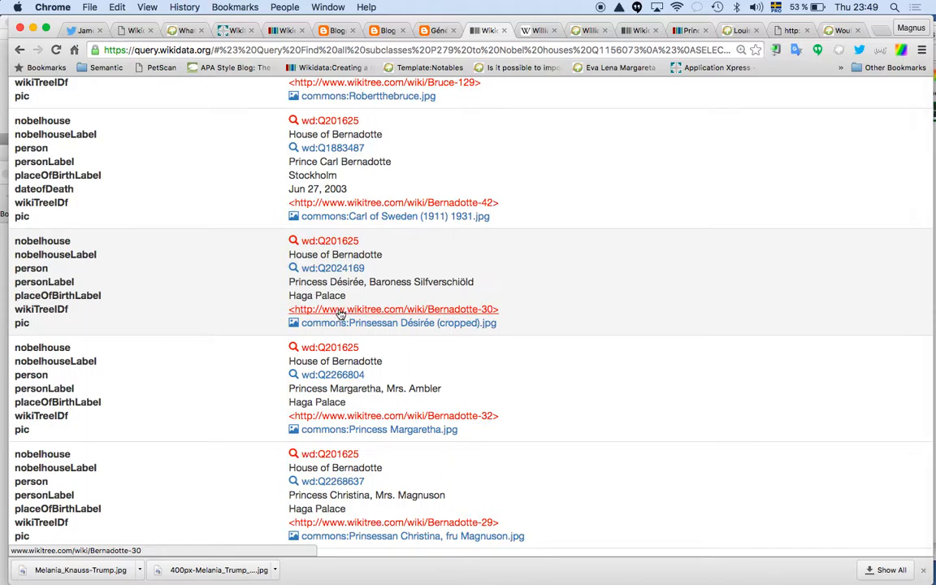
scroll(341, 315, up, 20)
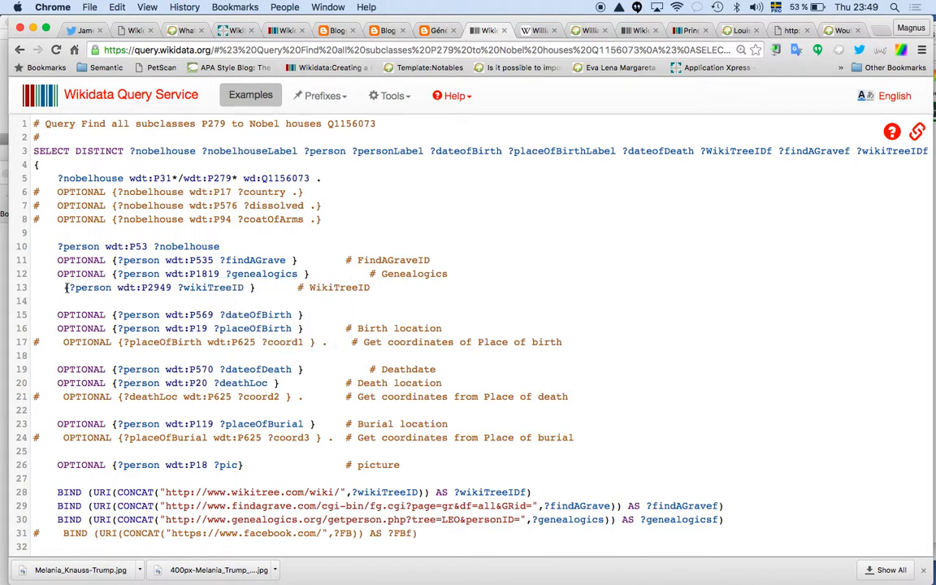
scroll(66, 288, down, 5)
click(46, 426)
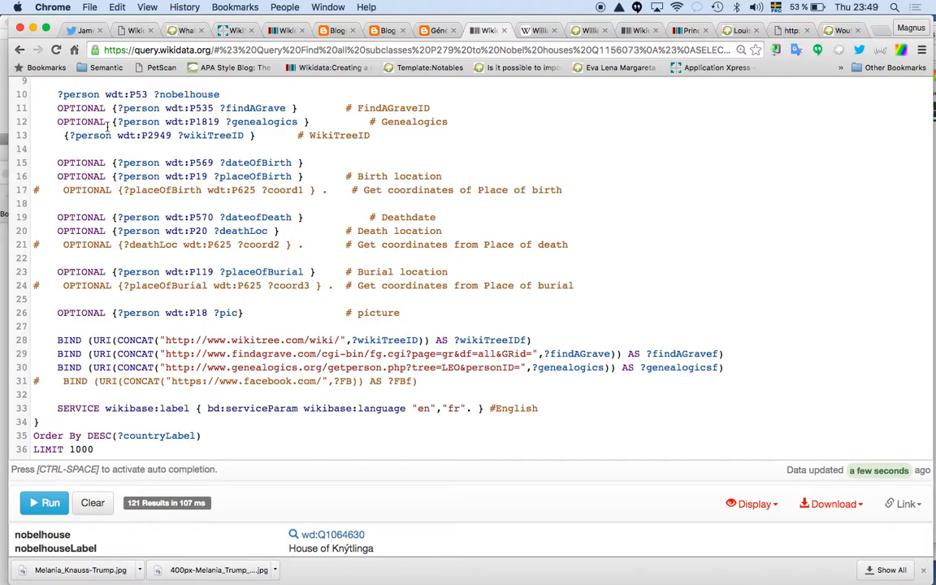
Make the WikiTree ID condition (P2949) optional by adding the copied OPTIONAL keyword before it, and rerun the query.
click(55, 121)
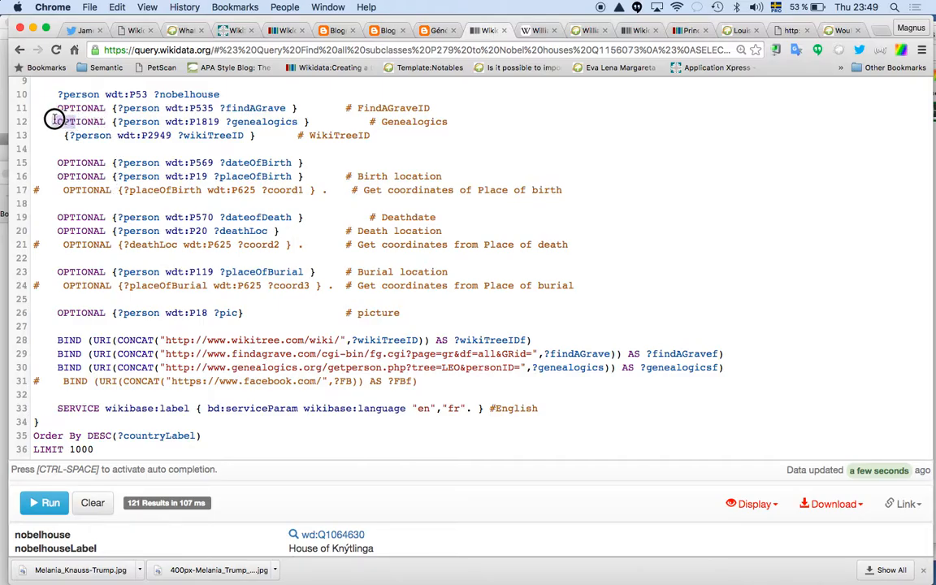
drag(56, 121, 107, 121)
key(super+c)
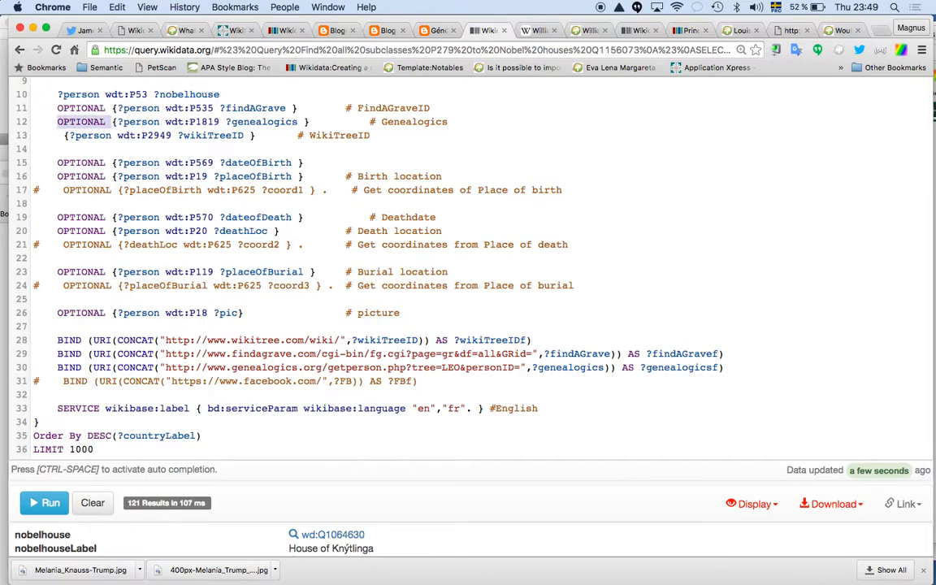
click(112, 121)
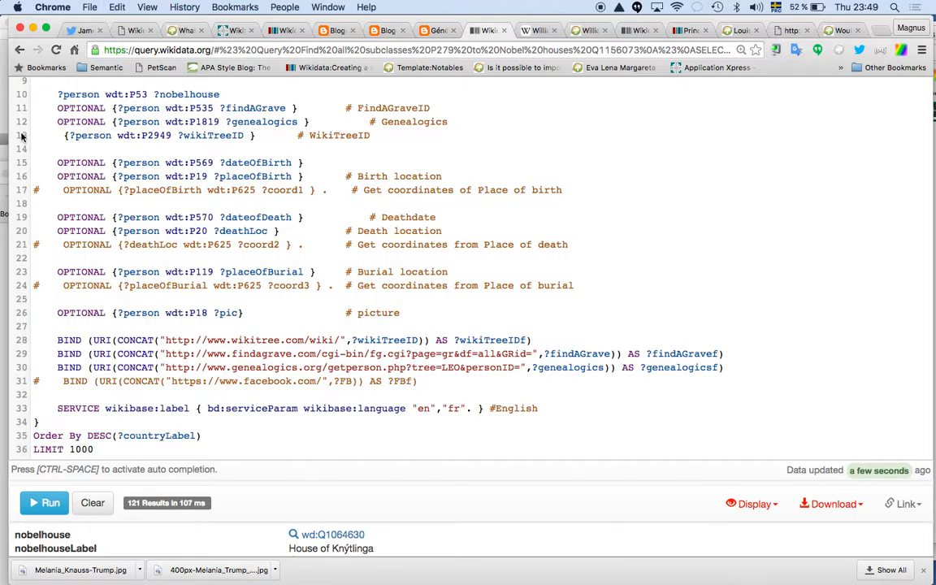
key(super+v)
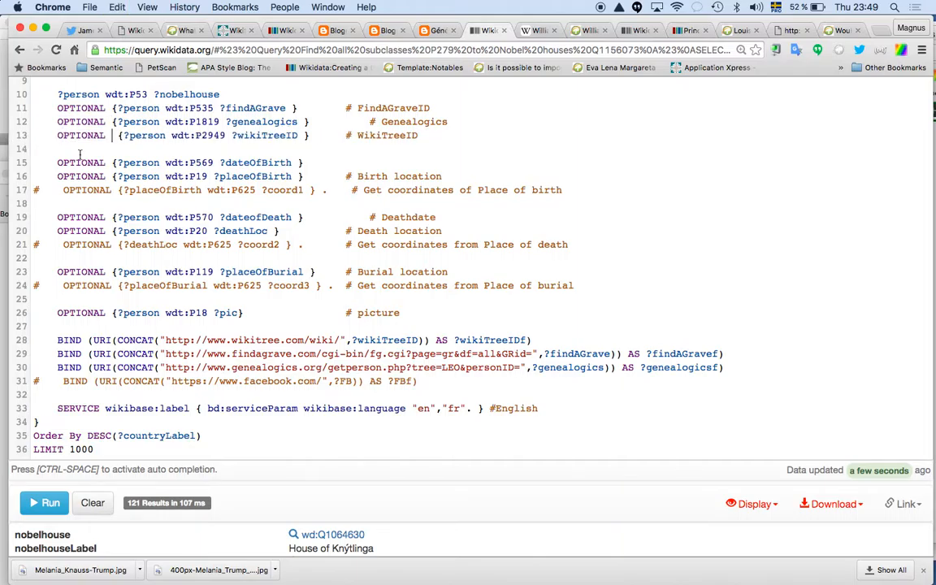
scroll(68, 350, down, 5)
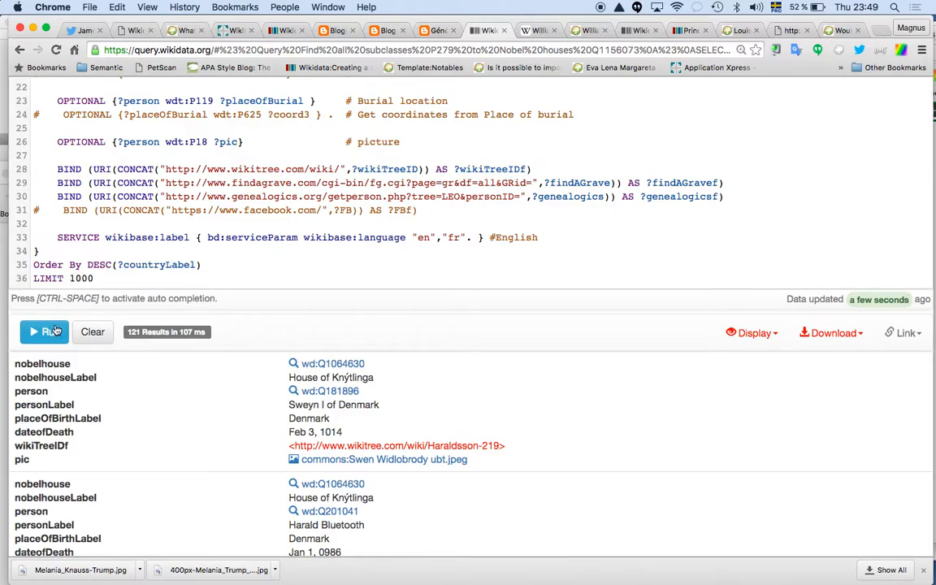
click(50, 336)
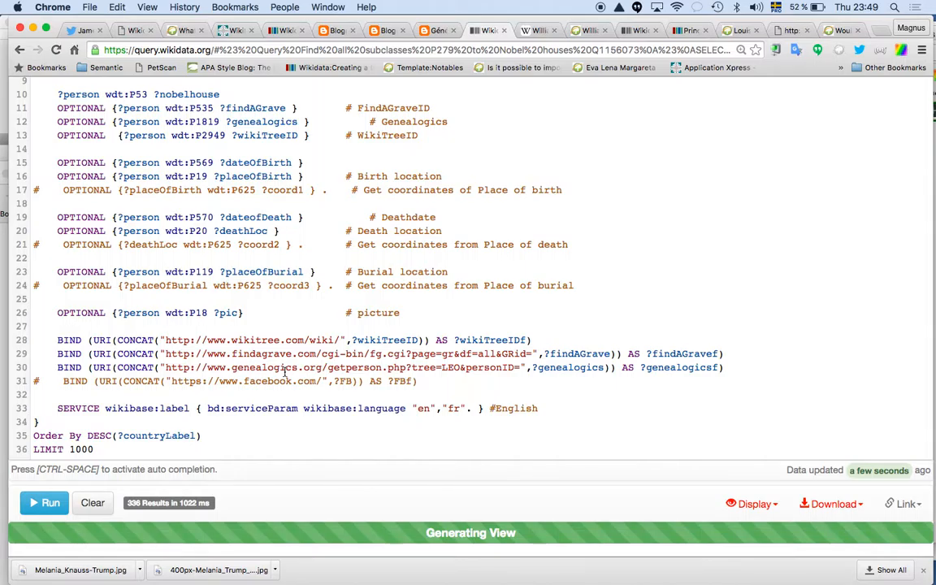
Look through the expanded list of royal house members, down to the House of Bernadotte entry for Princess Leonore.
scroll(284, 372, down, 5)
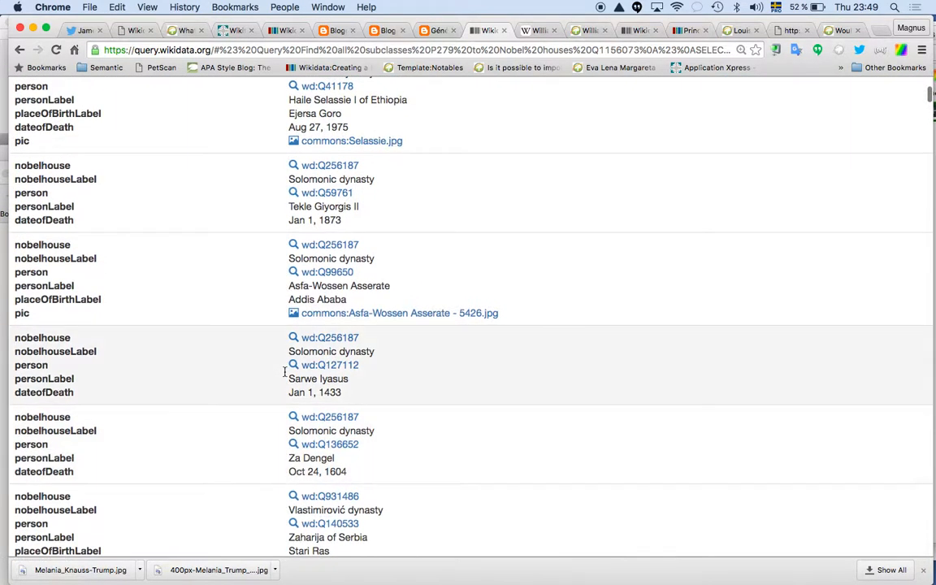
scroll(285, 371, up, 3)
scroll(284, 372, down, 7)
scroll(285, 372, down, 3)
scroll(285, 372, down, 15)
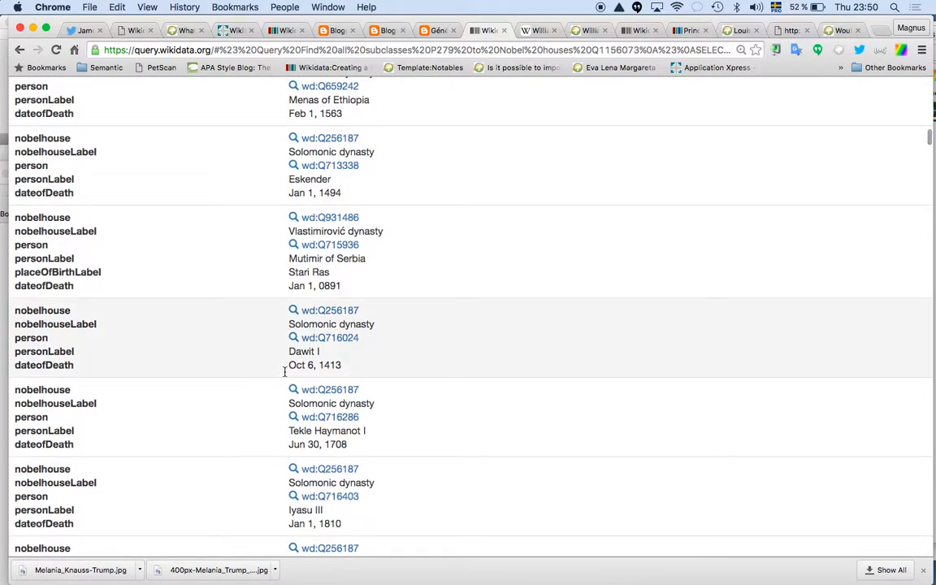
scroll(285, 372, down, 20)
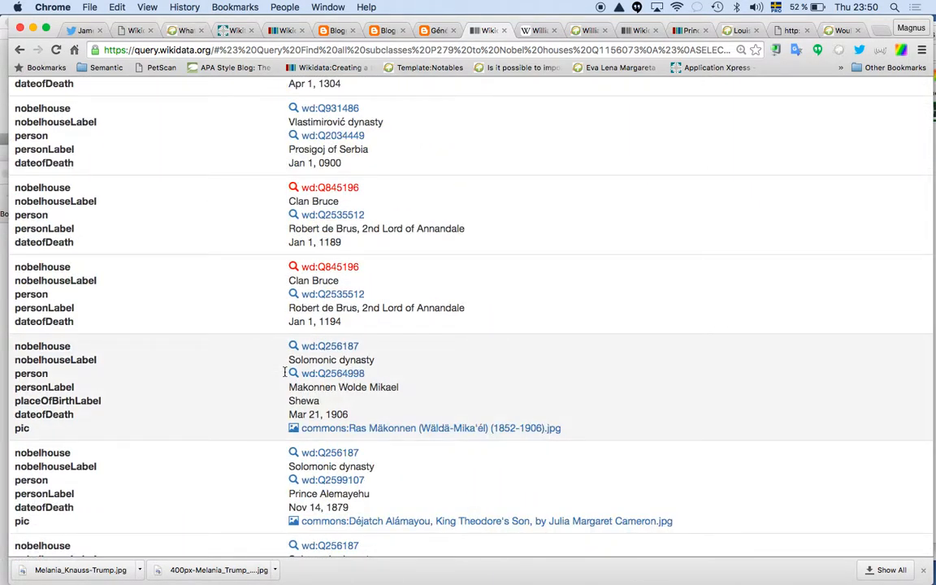
scroll(284, 372, down, 20)
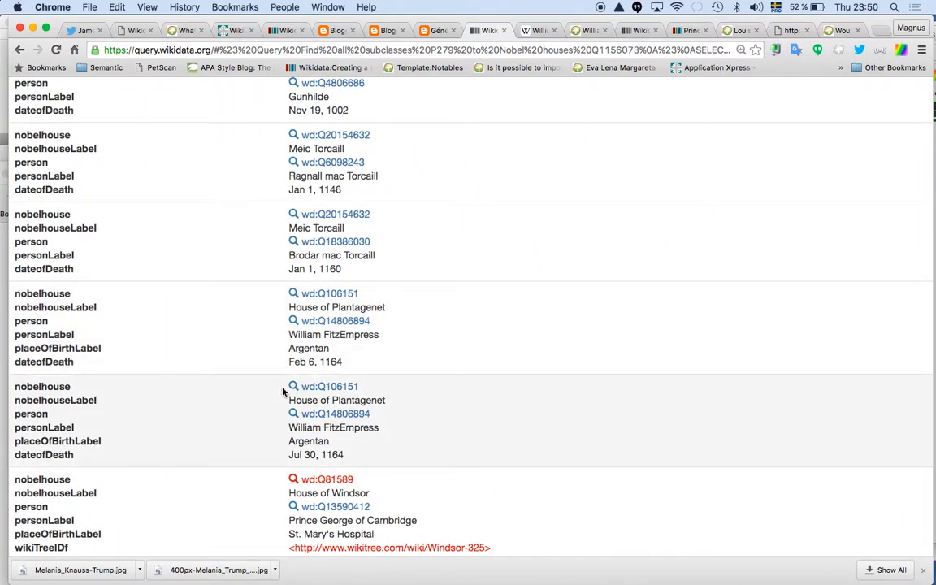
scroll(283, 391, down, 15)
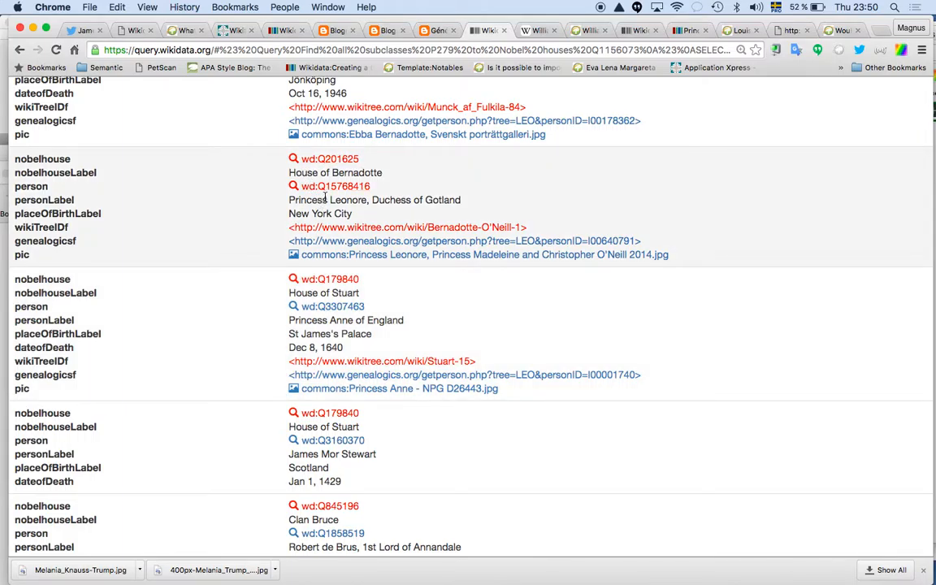
Open Princess Leonore's Genealogics page in a new tab, view her family details, and close it.
right_click(347, 246)
click(357, 248)
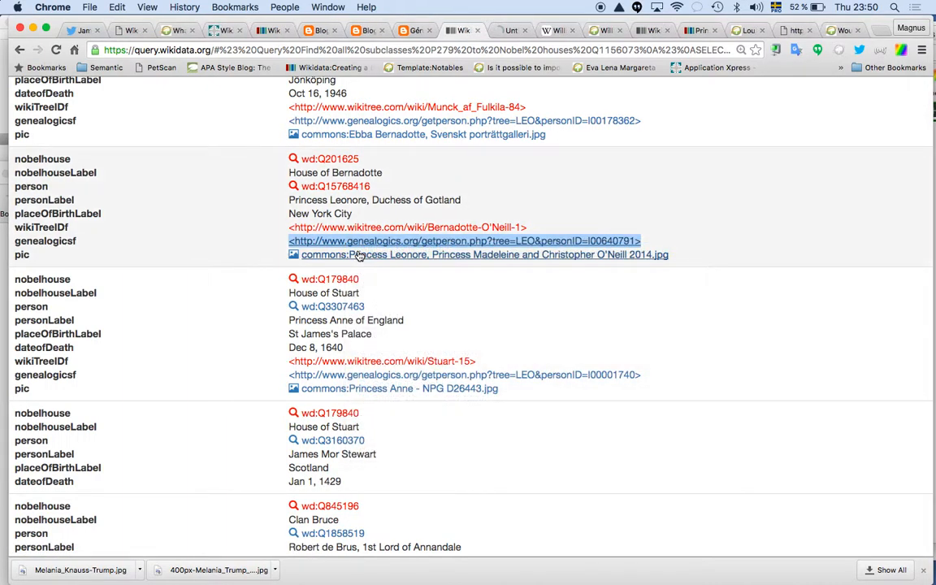
click(509, 30)
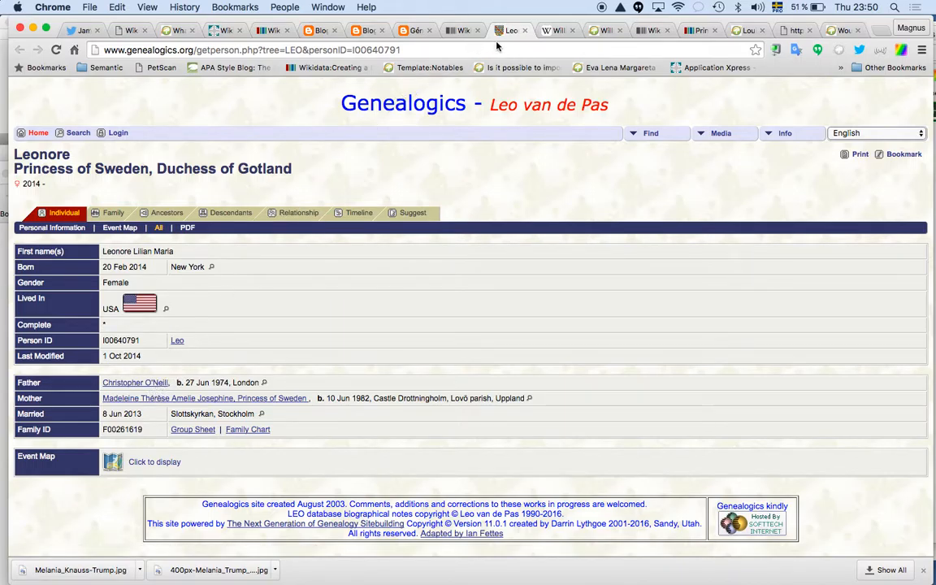
click(525, 31)
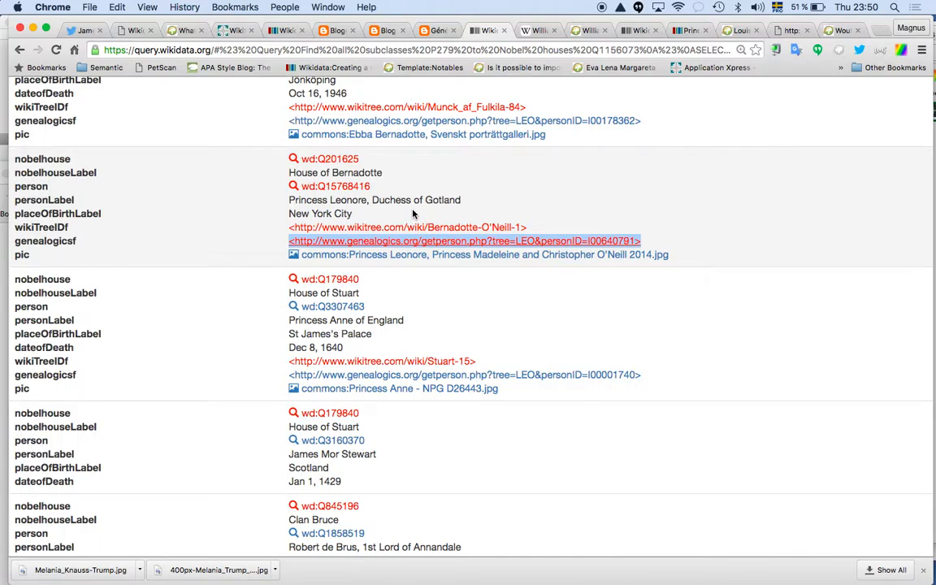
Try to add a #defaultView:Map line above the SELECT statement, and clear that line's text.
scroll(413, 214, down, 20)
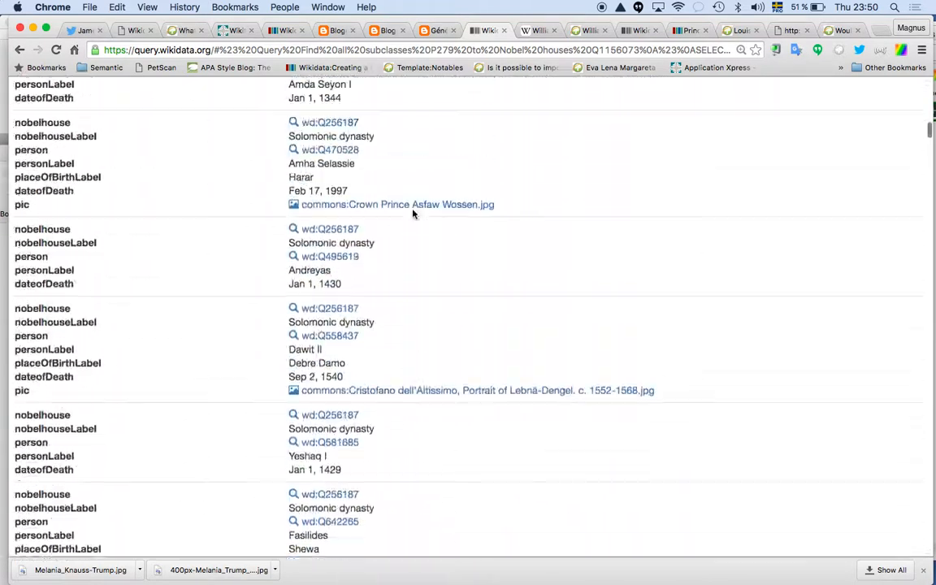
scroll(413, 214, up, 20)
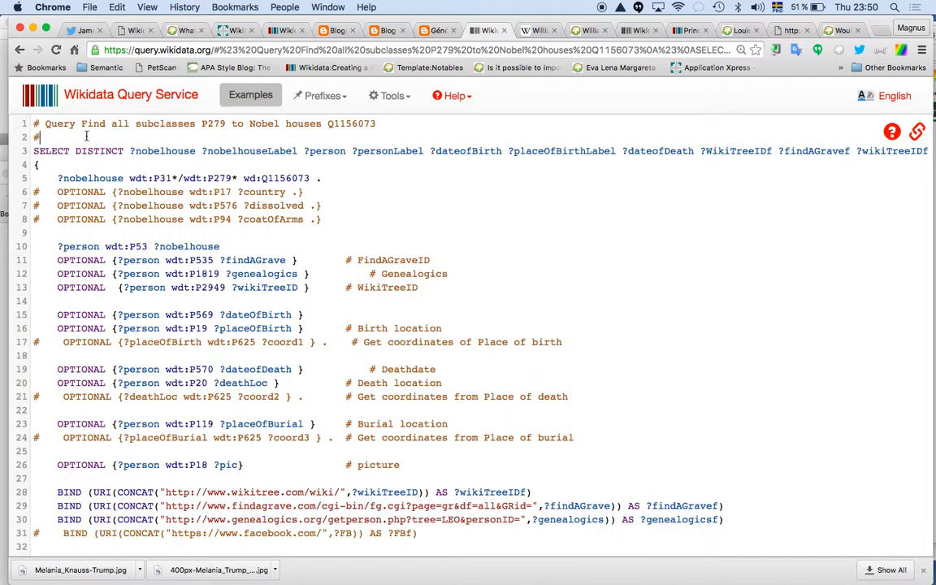
key(Return)
text(#defaultView:Map)
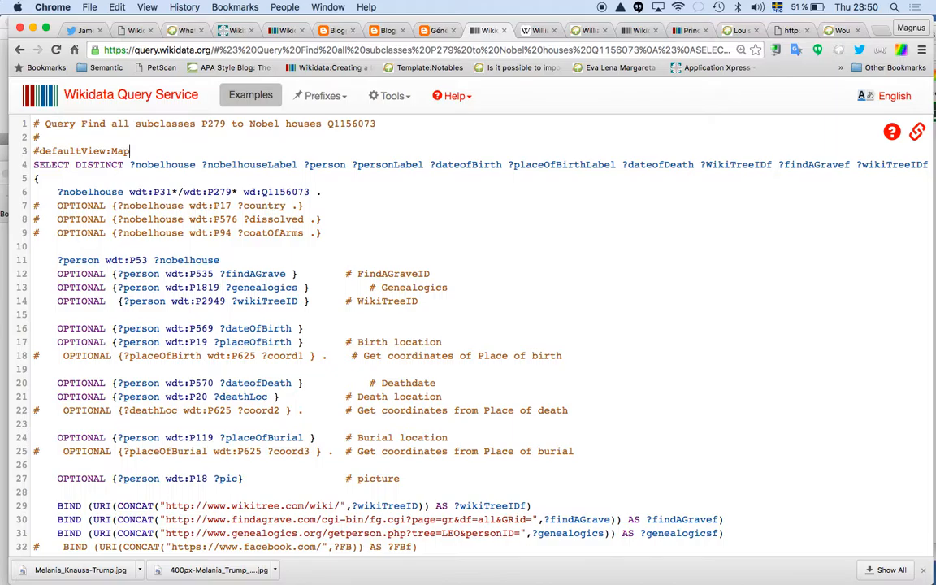
key(BackSpace)
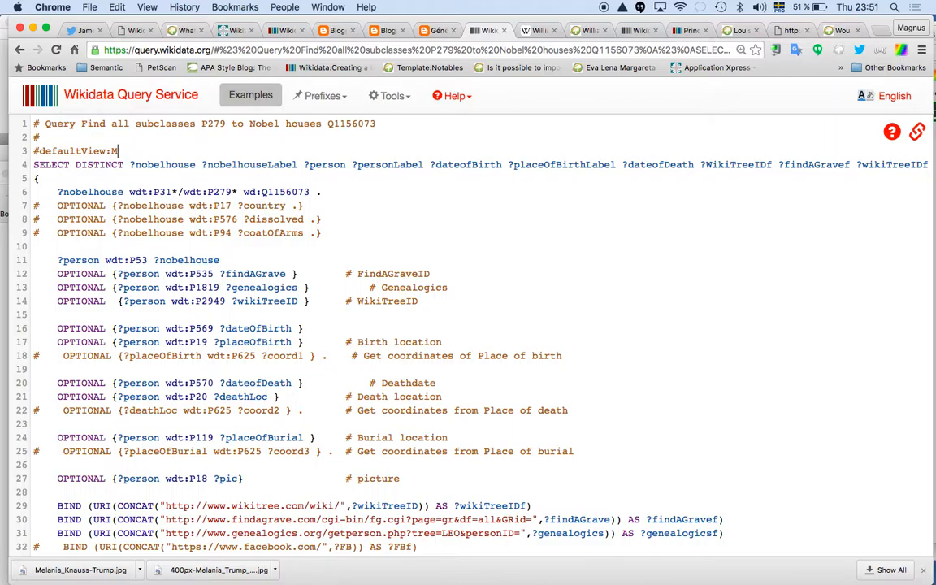
key(alt+shift+Left)
key(alt+shift+Left)
key(alt+shift+Left)
key(alt+shift+Left)
key(BackSpace)
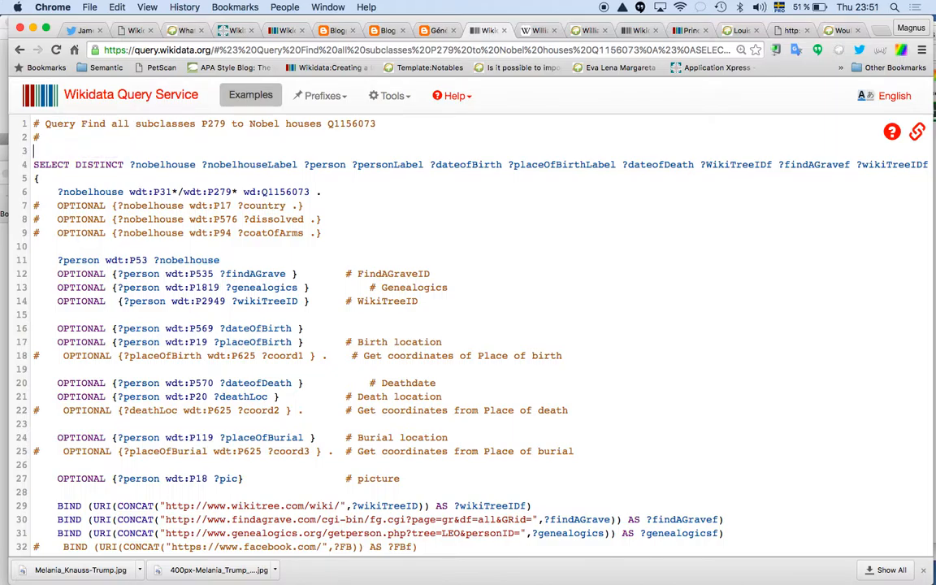
Add a #defaultView:ImageGrid line directly above the SELECT statement.
text(#)
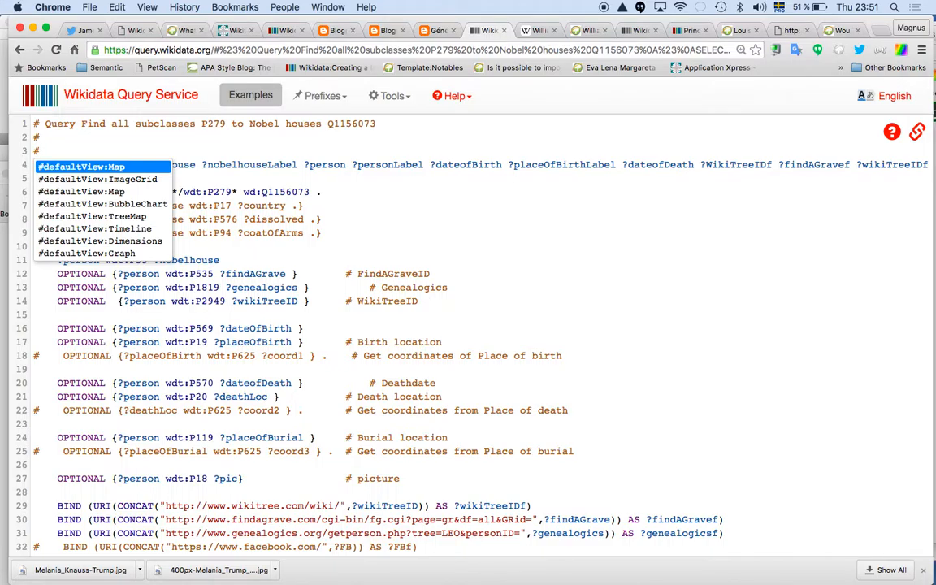
click(83, 178)
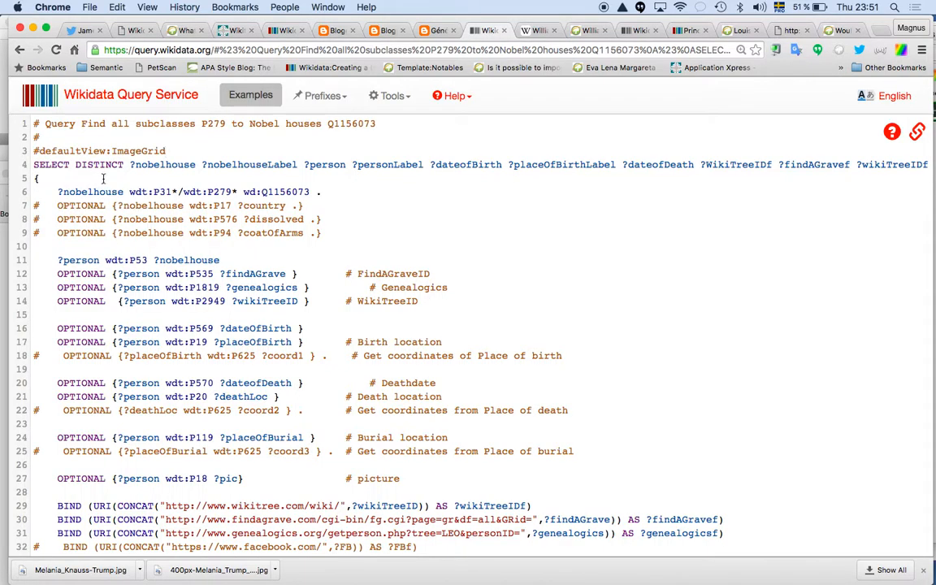
Replace countryLabel in the Order By DESC clause with dateOfBirth, copied from the P569 condition, and rerun the query.
scroll(106, 204, down, 5)
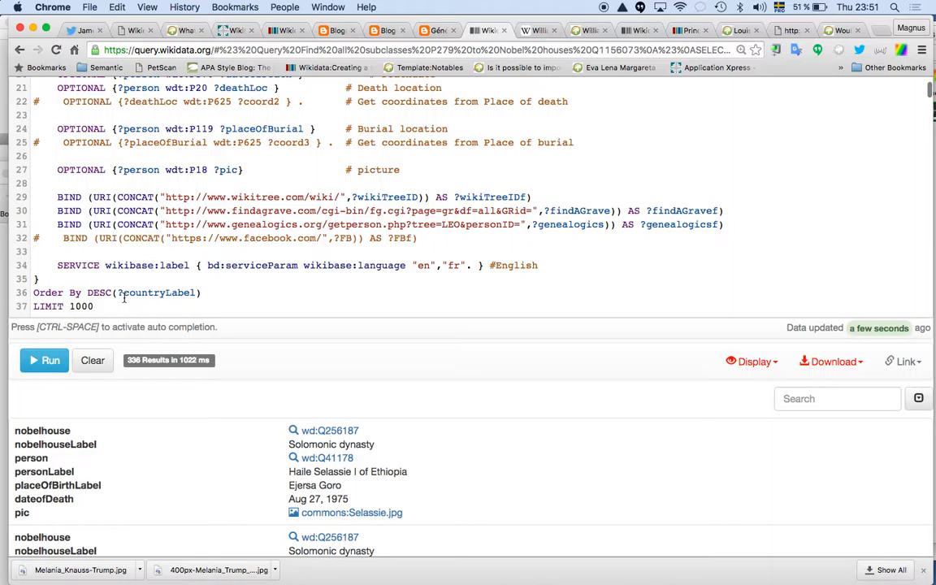
double_click(195, 293)
key(BackSpace)
scroll(230, 250, up, 3)
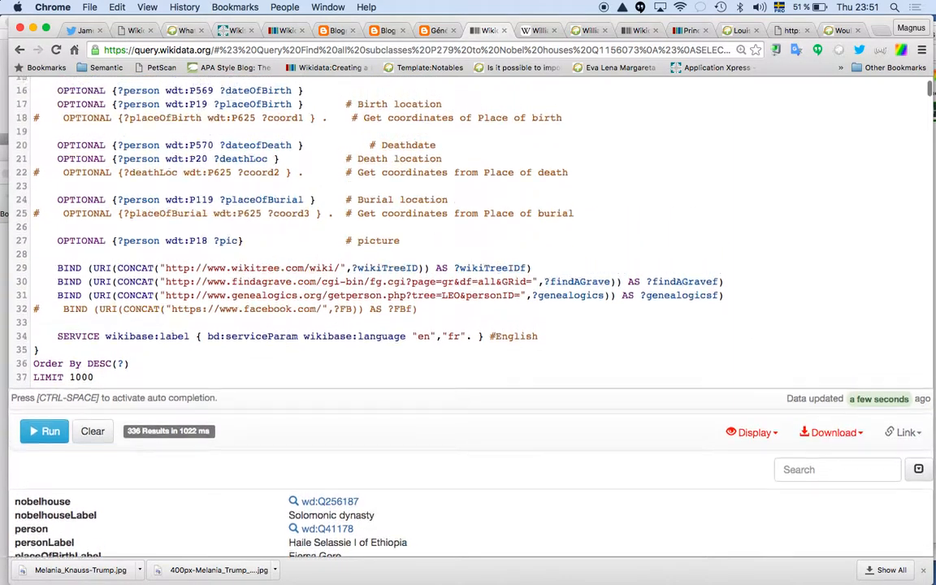
scroll(278, 186, up, 3)
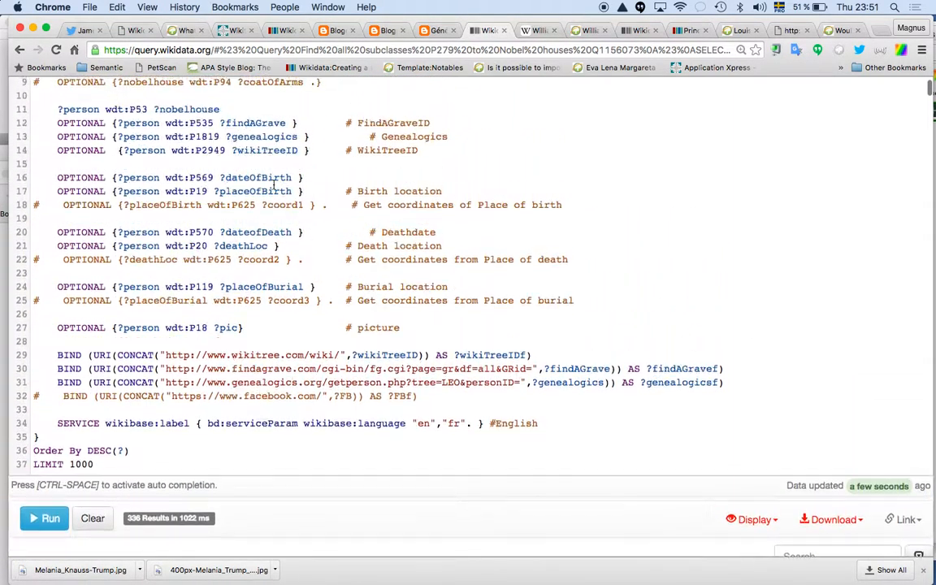
scroll(280, 186, up, 3)
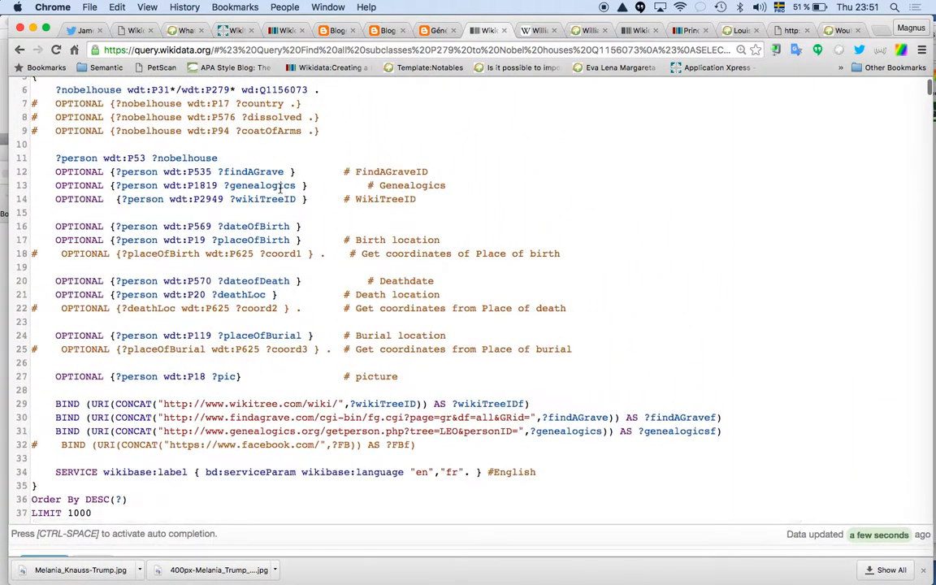
scroll(280, 189, up, 2)
scroll(277, 196, down, 2)
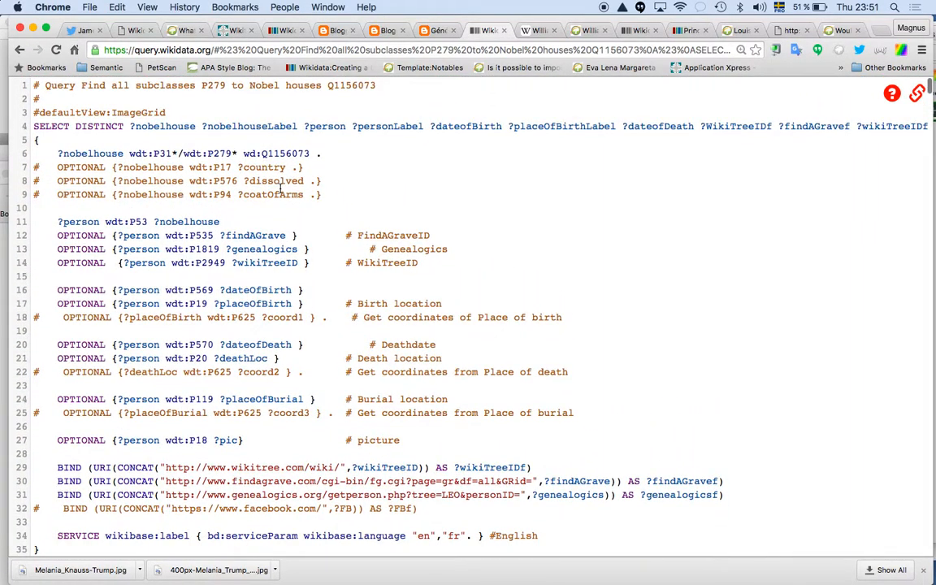
scroll(274, 213, down, 1)
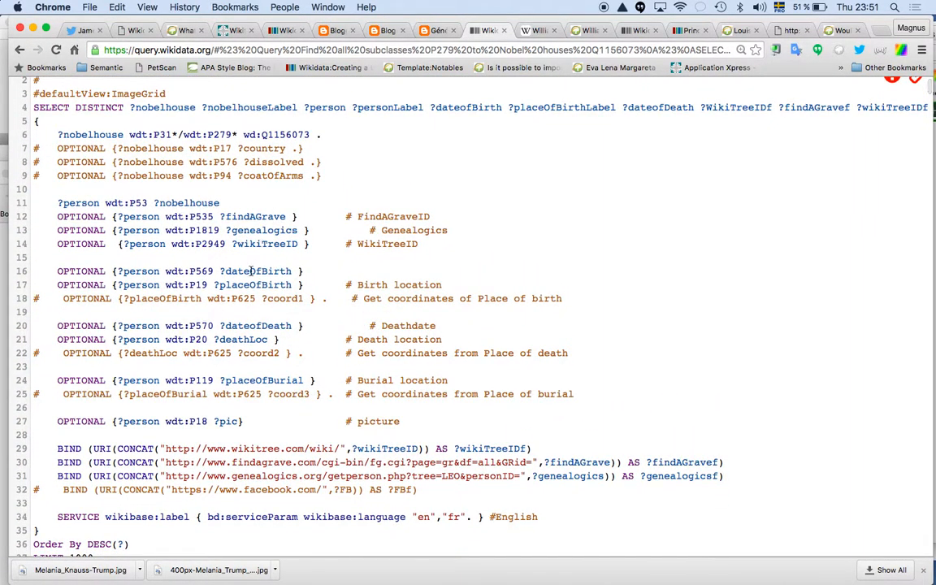
drag(227, 270, 292, 271)
key(super+c)
scroll(176, 299, down, 6)
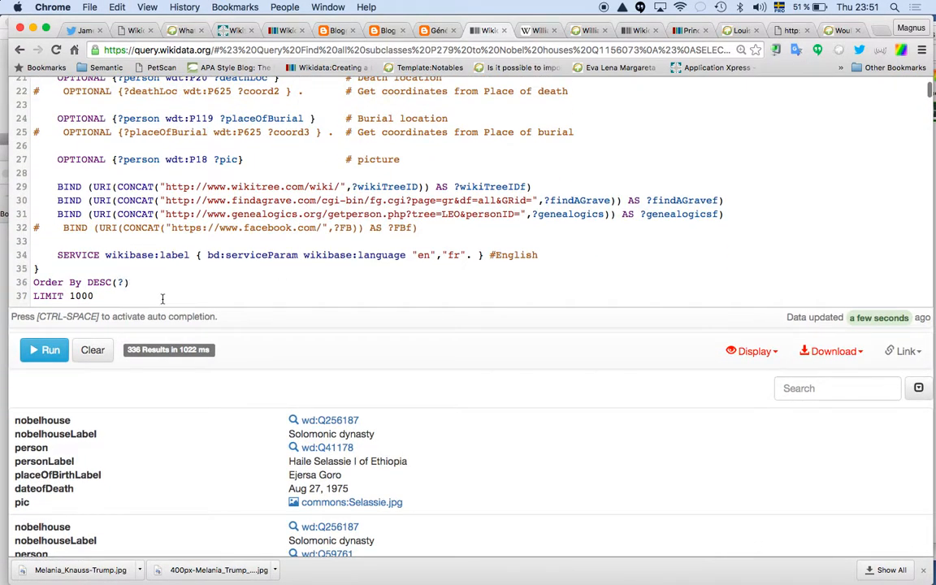
key(super+v)
click(47, 351)
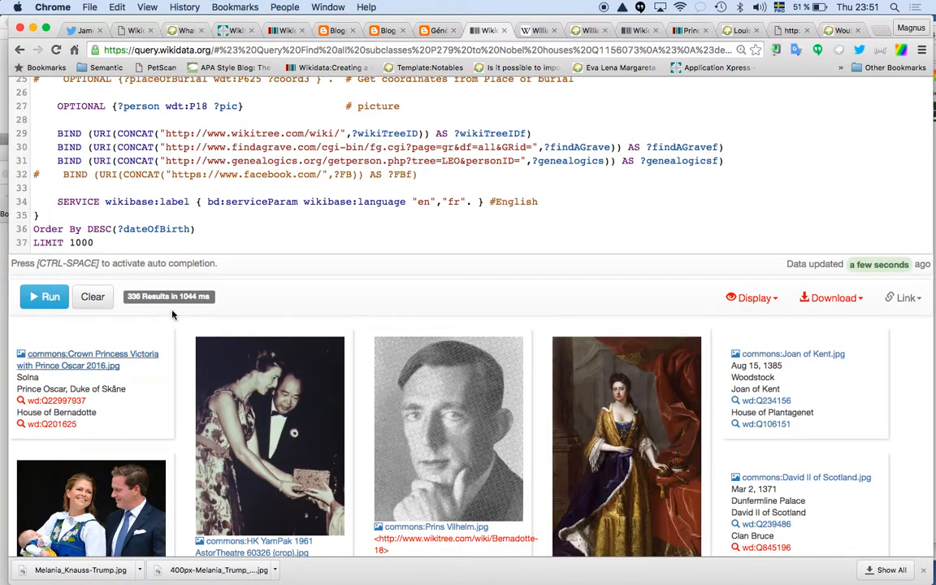
Look through the image grid of royal house members, checking portraits, houses and the Genealogics and WikiTree links.
scroll(228, 177, down, 5)
scroll(229, 179, down, 1)
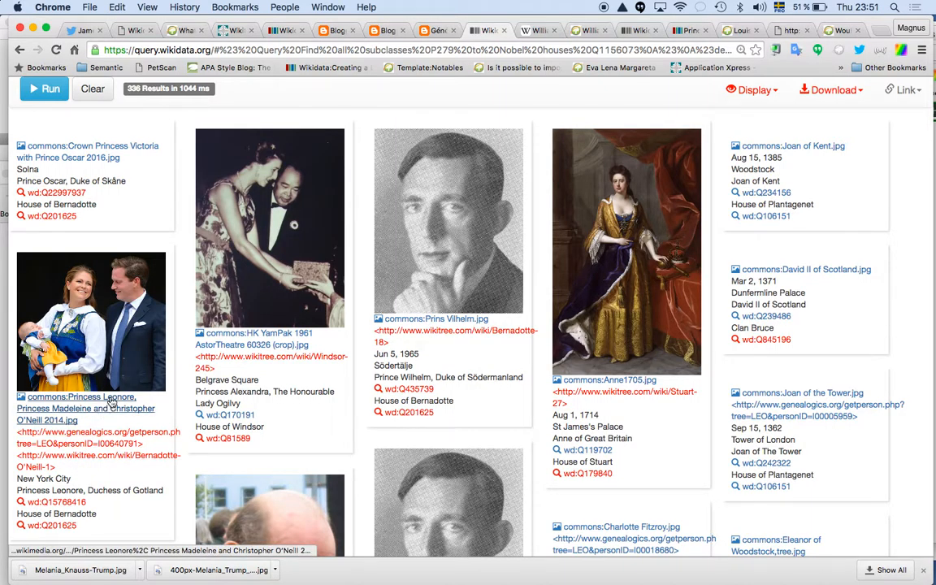
scroll(122, 303, up, 3)
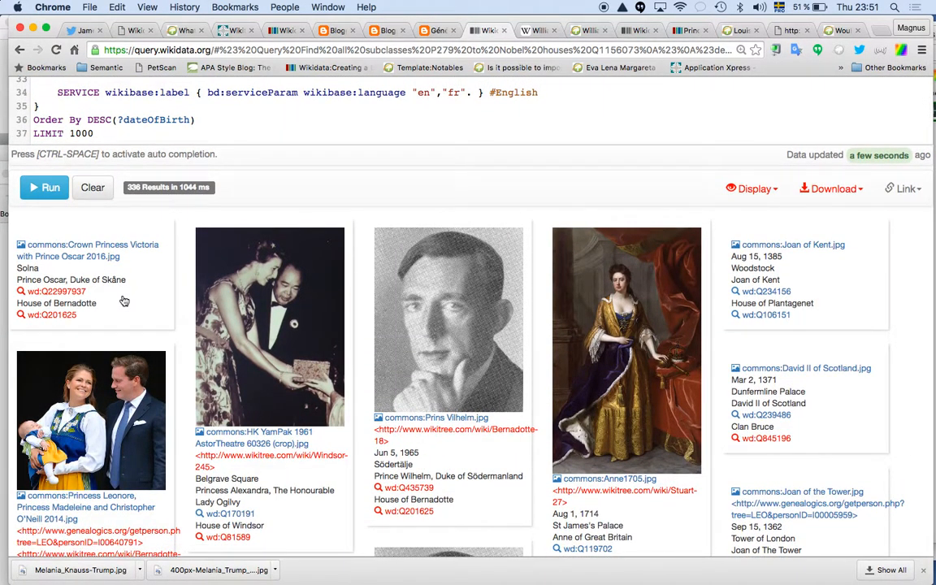
scroll(124, 302, down, 5)
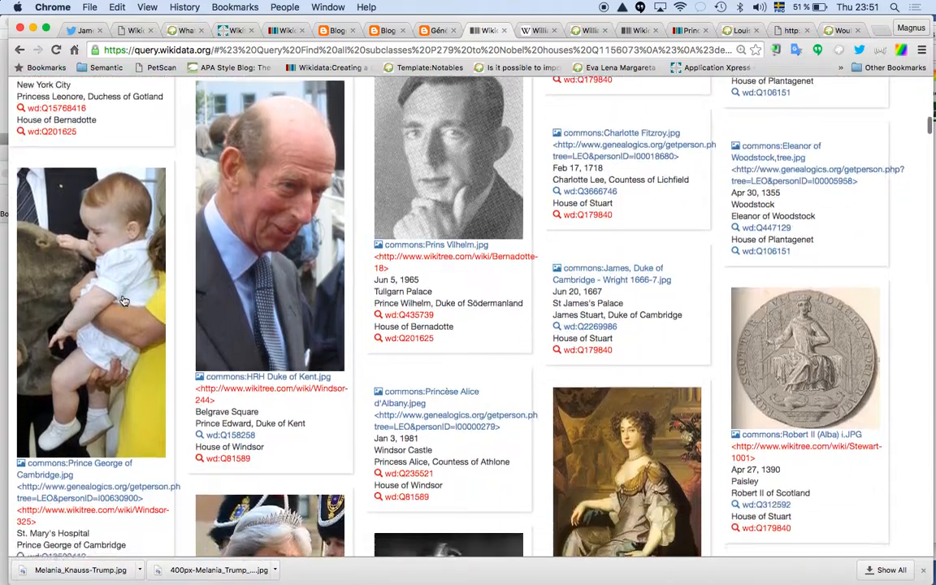
scroll(123, 302, down, 4)
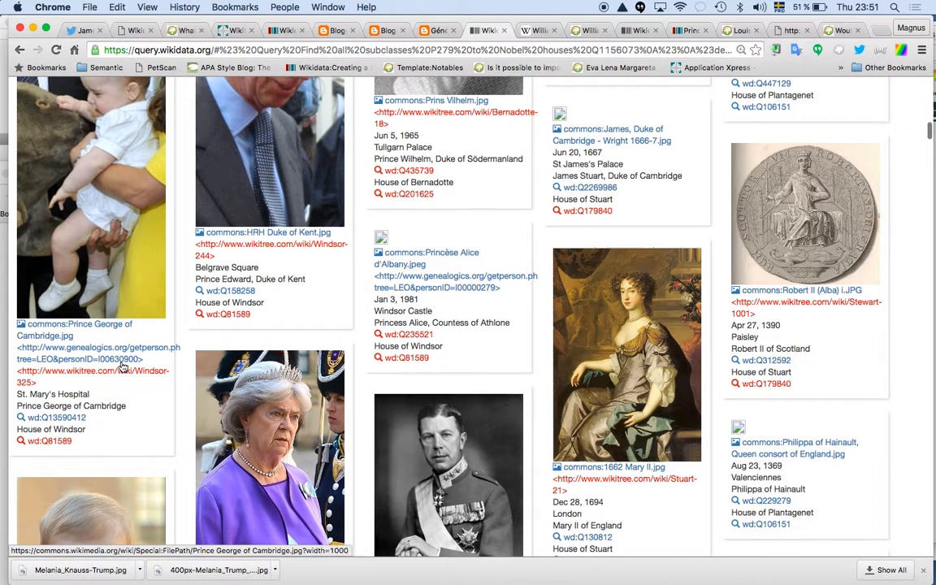
scroll(122, 368, down, 1)
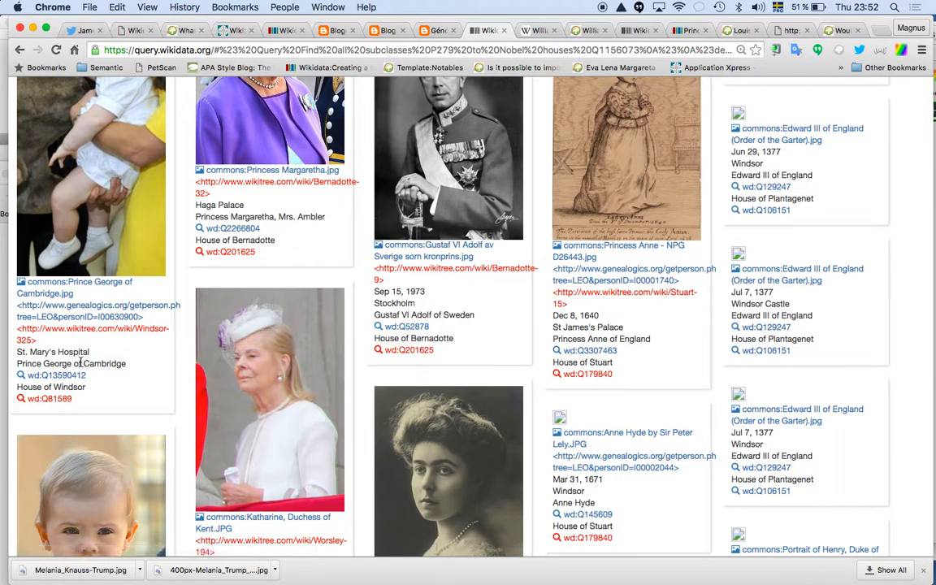
scroll(178, 375, down, 10)
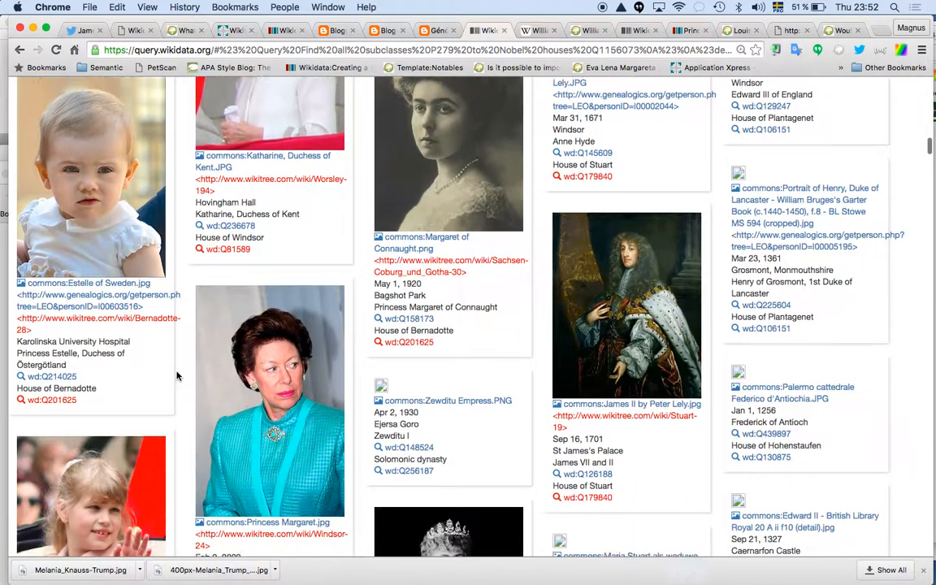
scroll(178, 376, down, 5)
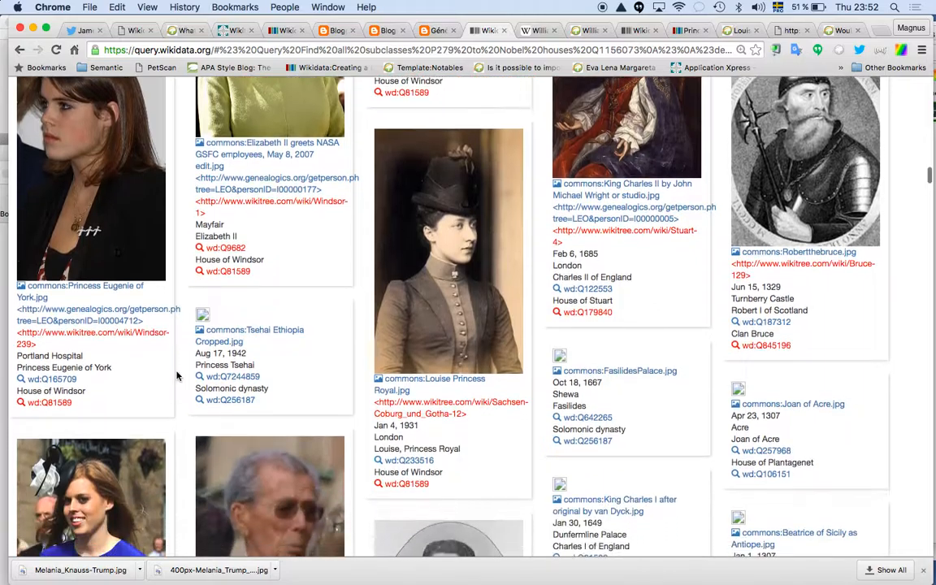
scroll(177, 375, down, 15)
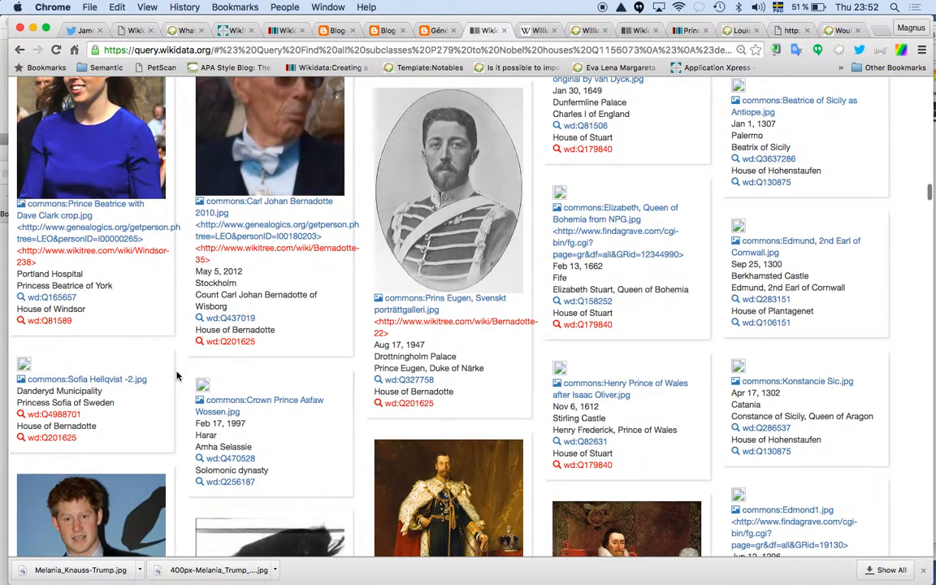
scroll(177, 375, down, 15)
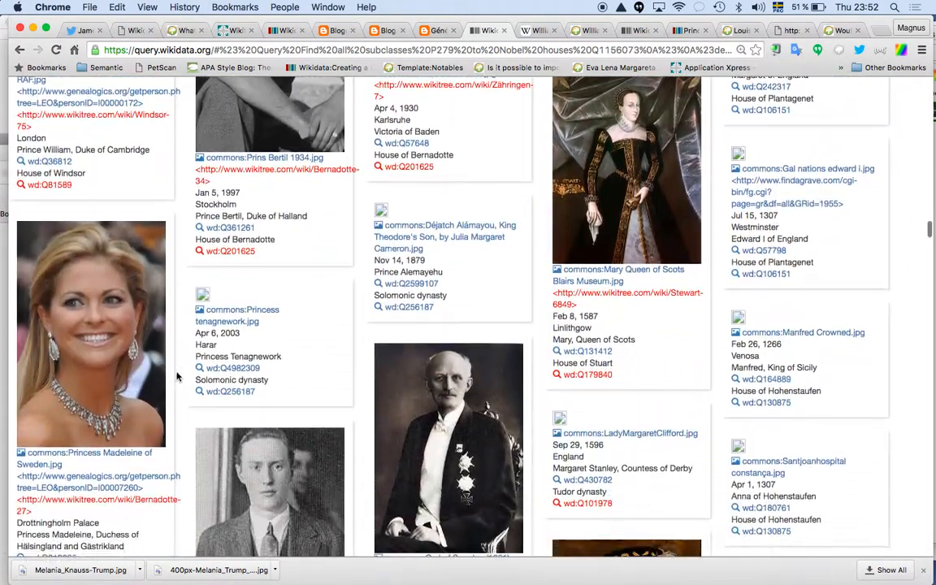
scroll(177, 375, down, 15)
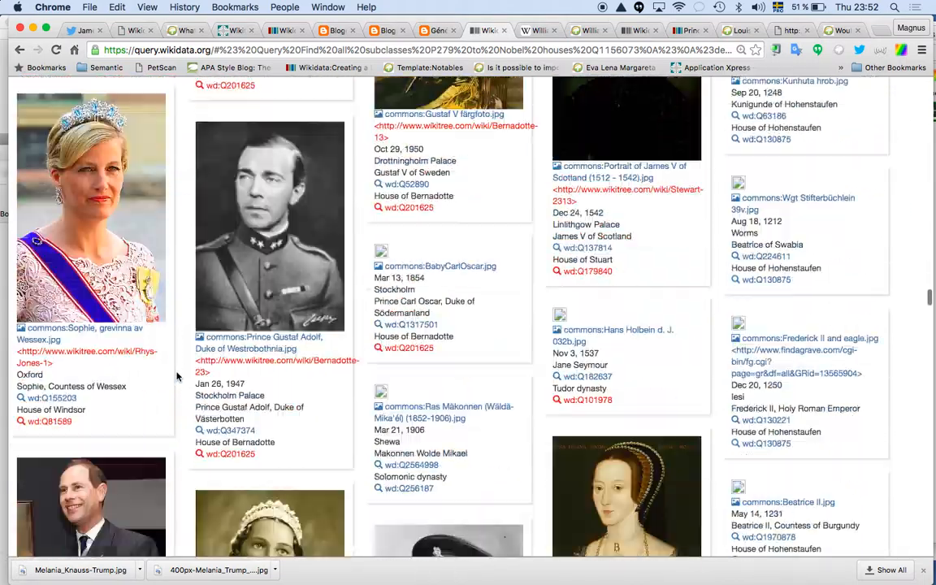
Uncomment the BIND line that builds the Facebook URL from ?FB.
scroll(177, 377, up, 20)
scroll(177, 376, down, 10)
scroll(177, 375, up, 10)
scroll(183, 350, down, 3)
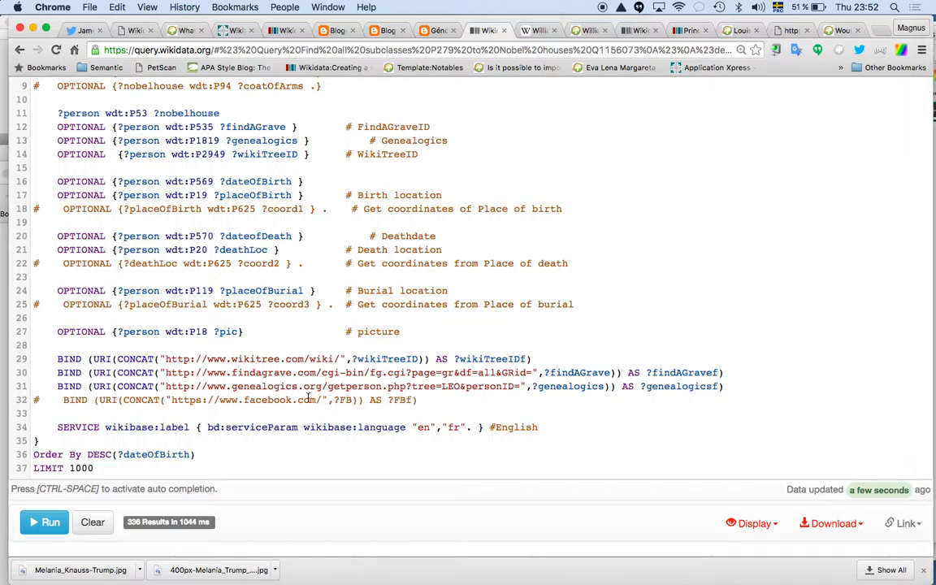
key(Left)
key(Left)
key(Home)
key(Delete)
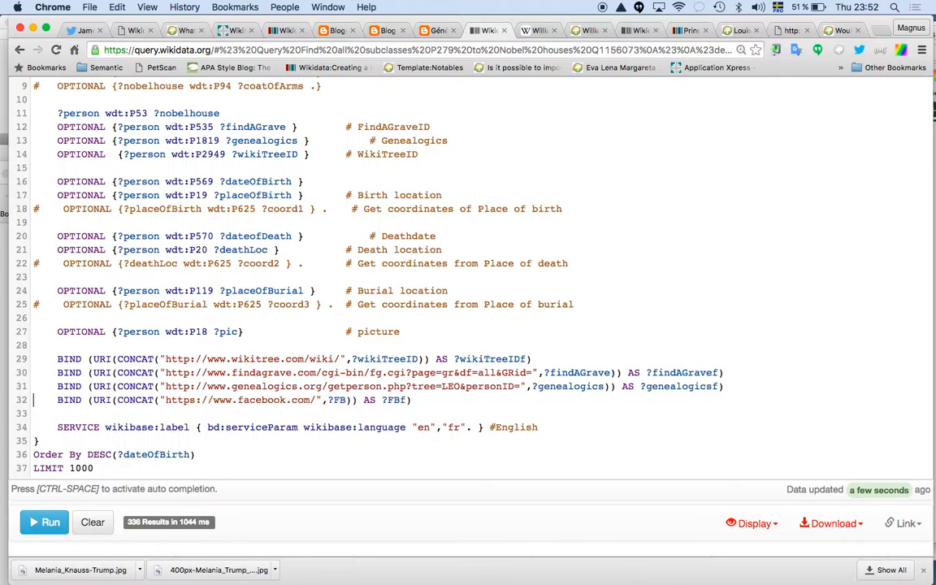
Switch to TextWrangler and copy the OPTIONAL Facebook line (P2013 ?FB) from Wikidata.txt.
scroll(468, 284, up, 3)
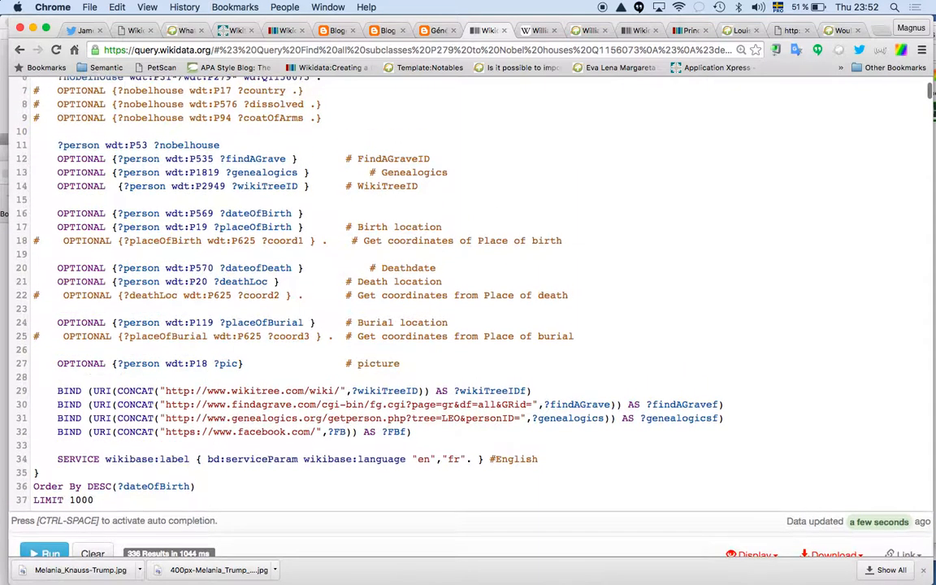
scroll(468, 285, up, 2)
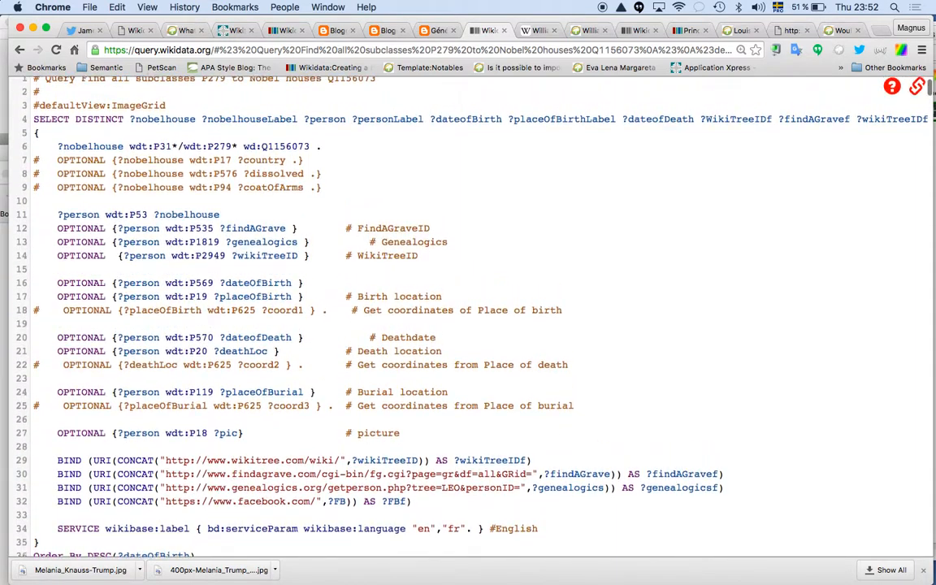
scroll(114, 407, down, 2)
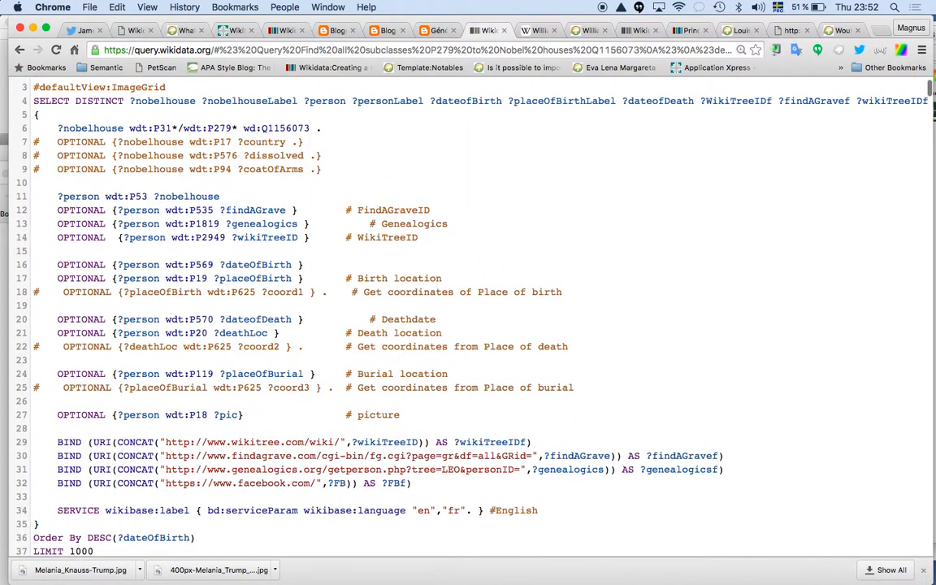
key(super+Tab)
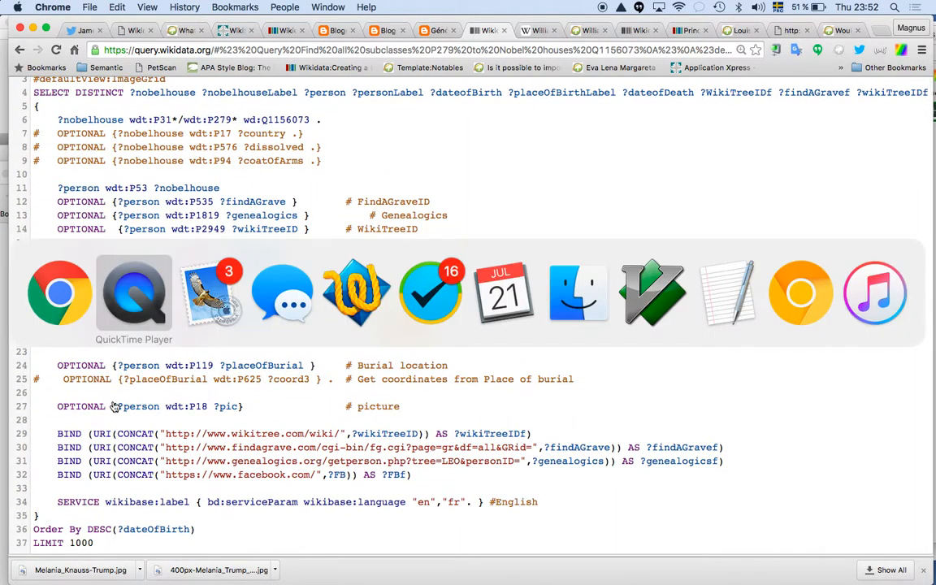
key(super+Tab)
key(super+Tab)
key(super+Tab)
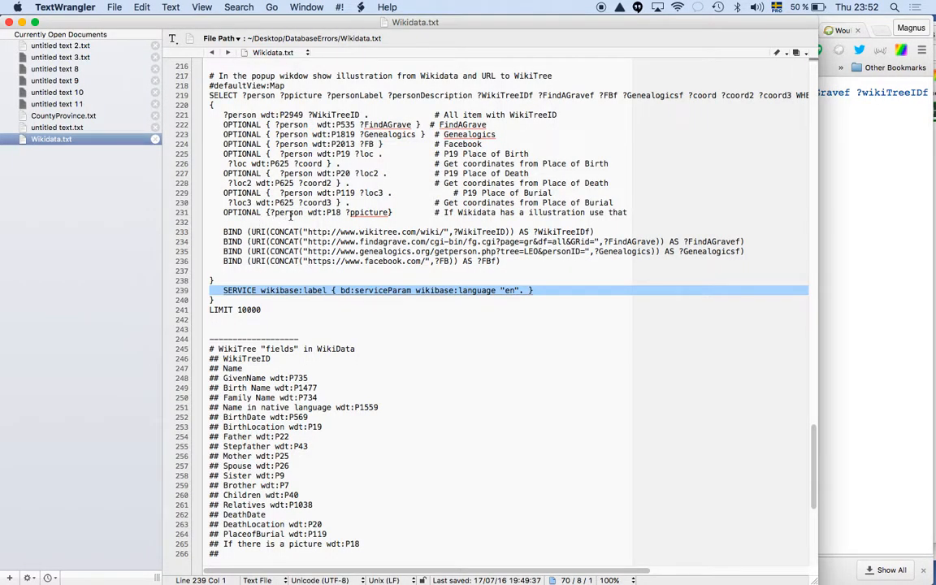
click(490, 143)
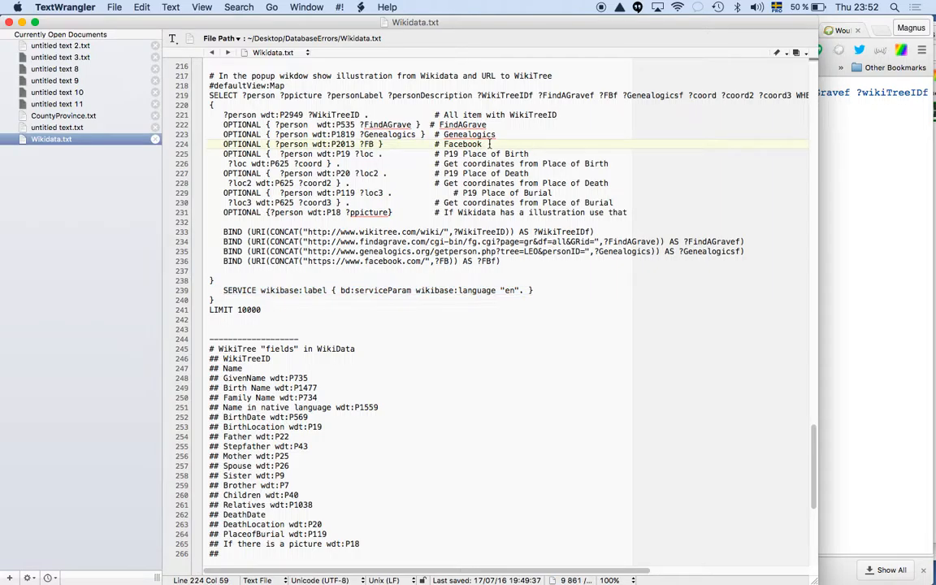
triple_click(490, 144)
key(super+c)
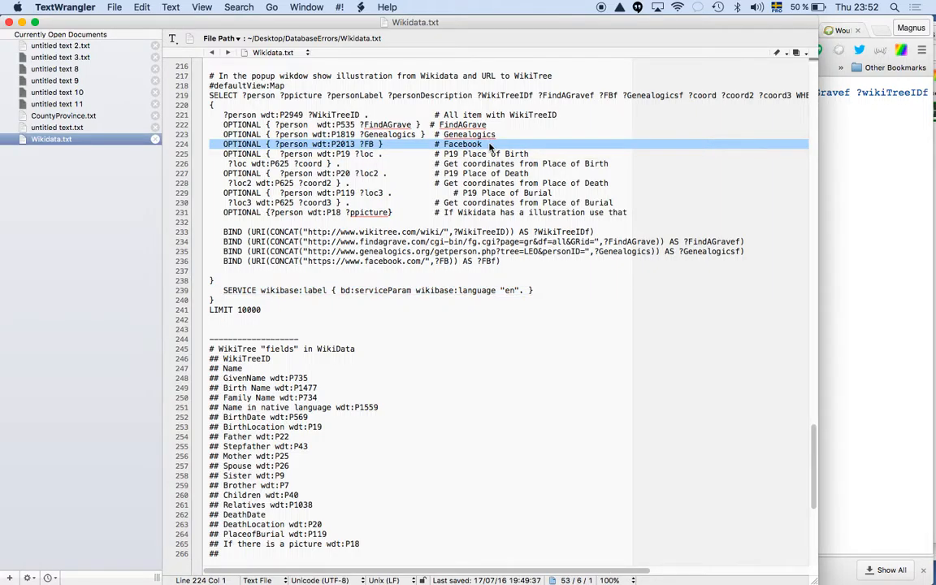
Switch back to Chrome and insert the copied Facebook condition on a new line below the ?person wdt:P53 ?nobelhouse condition.
key(super+Tab)
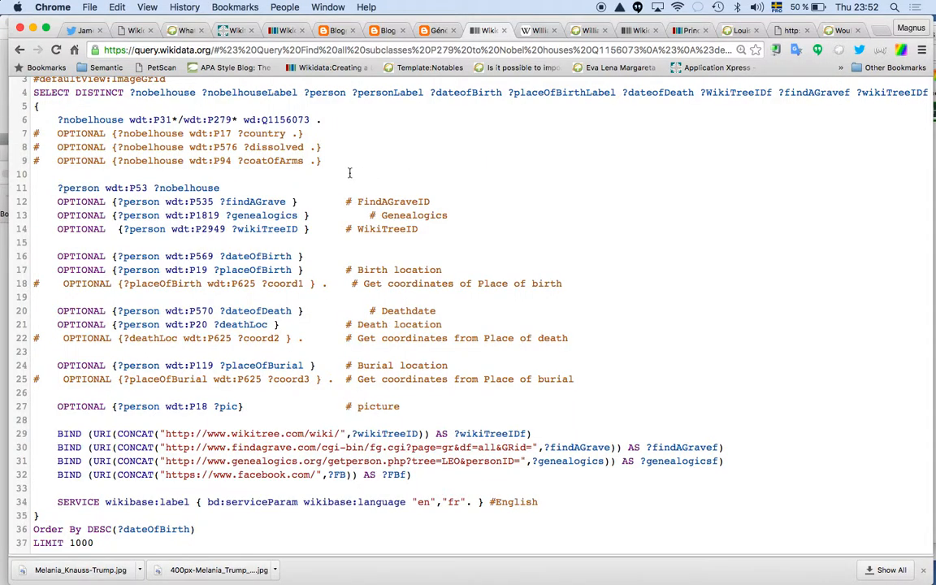
key(Return)
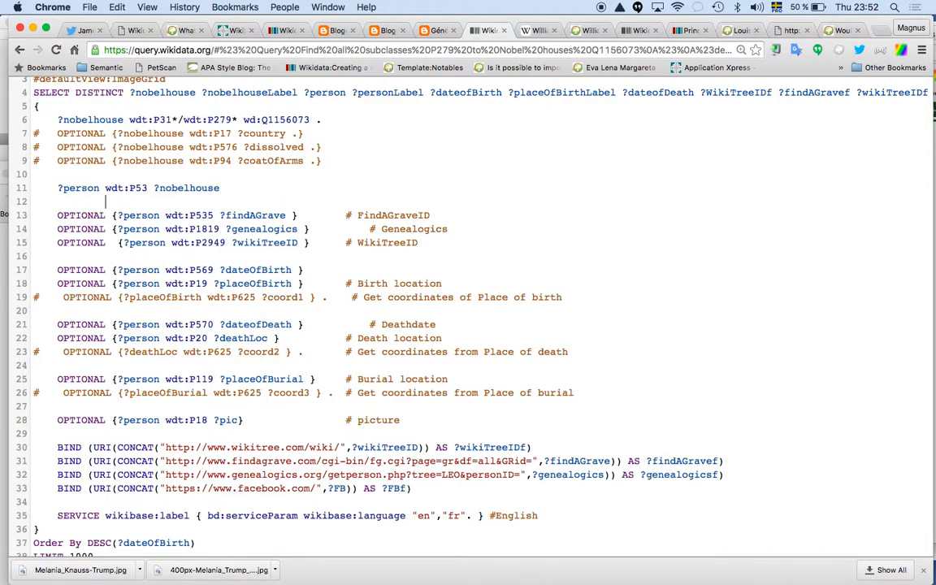
key(super+v)
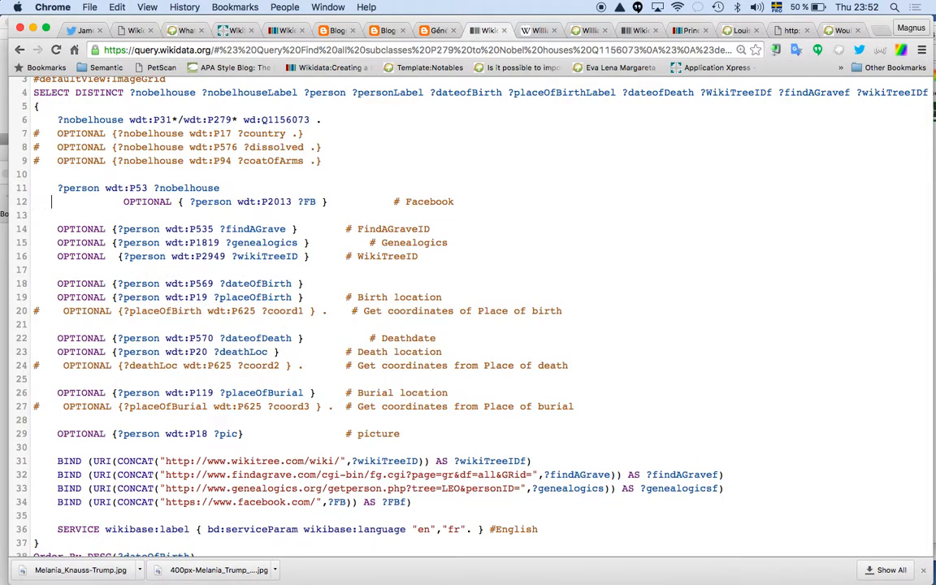
Remove the OPTIONAL keyword and the extra spaces before the Facebook condition (P2013).
key(alt+shift+Right)
key(alt+shift+Right)
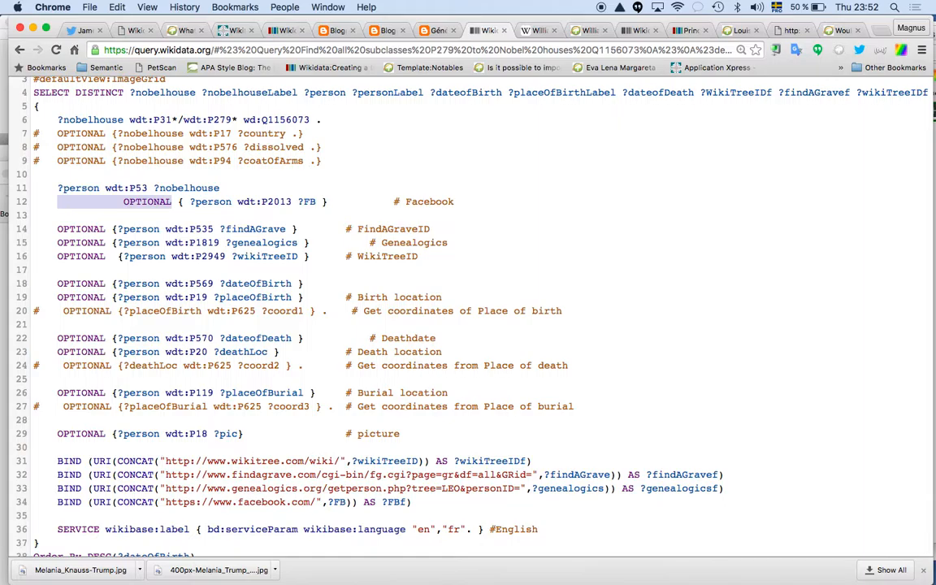
key(BackSpace)
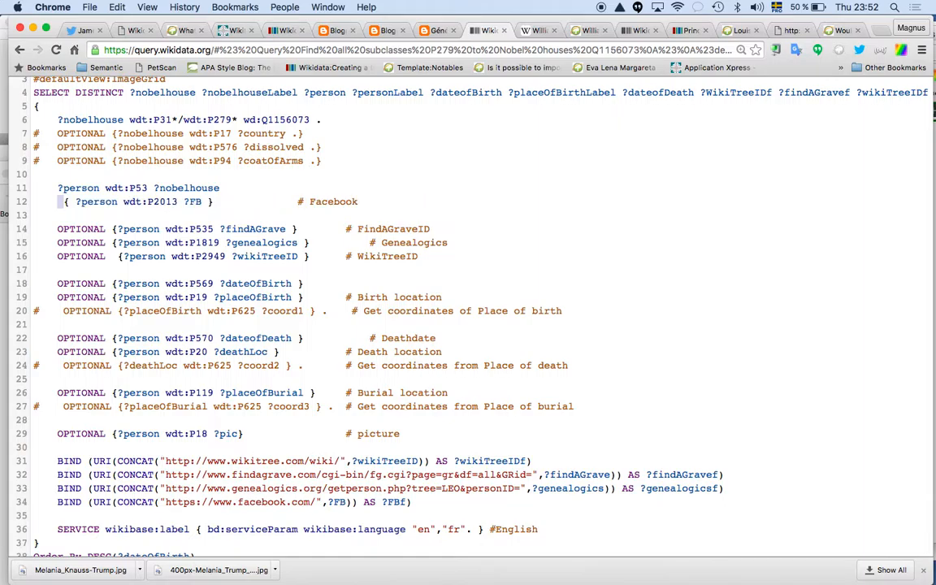
key(Delete)
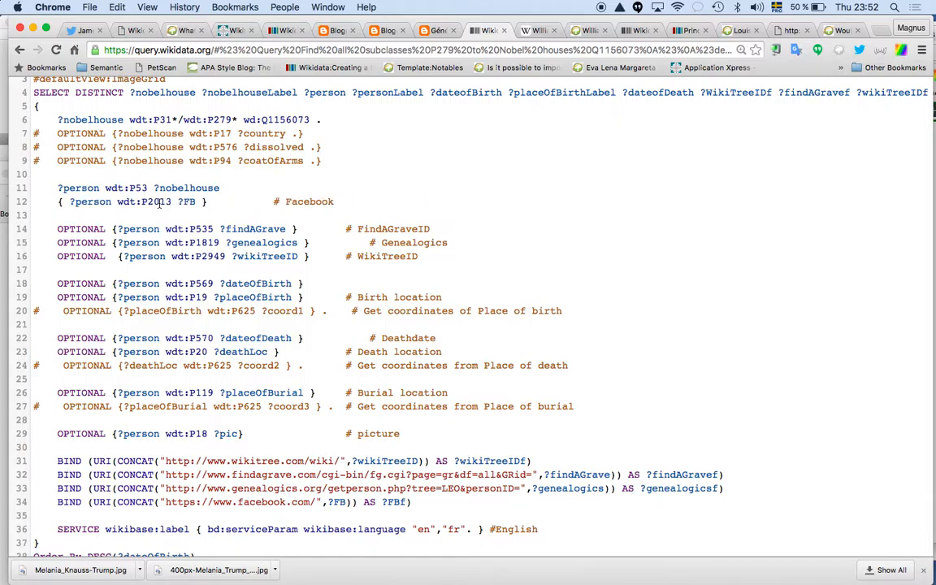
Run the query with the Facebook condition (P2013) as a required match.
mouse_move(159, 202)
scroll(277, 302, down, 5)
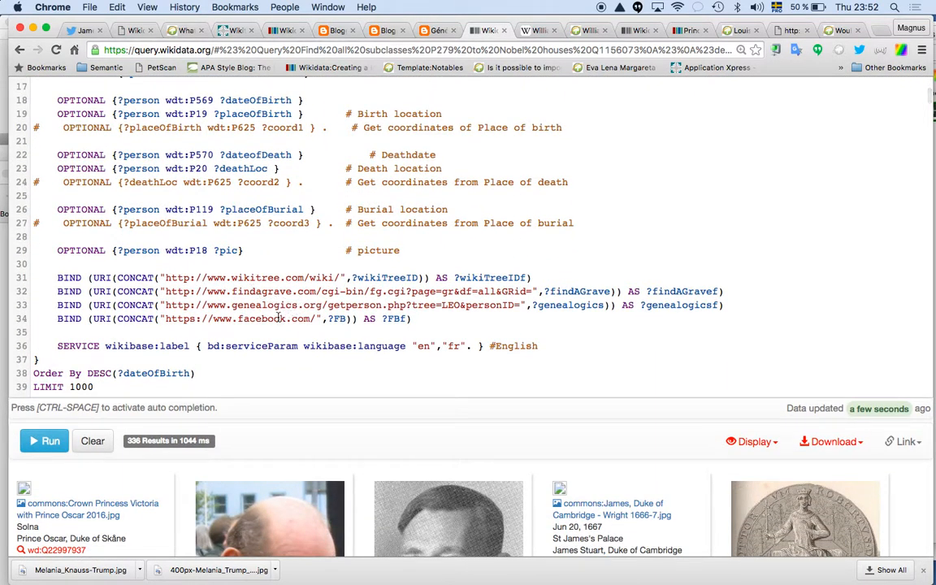
scroll(309, 293, down, 8)
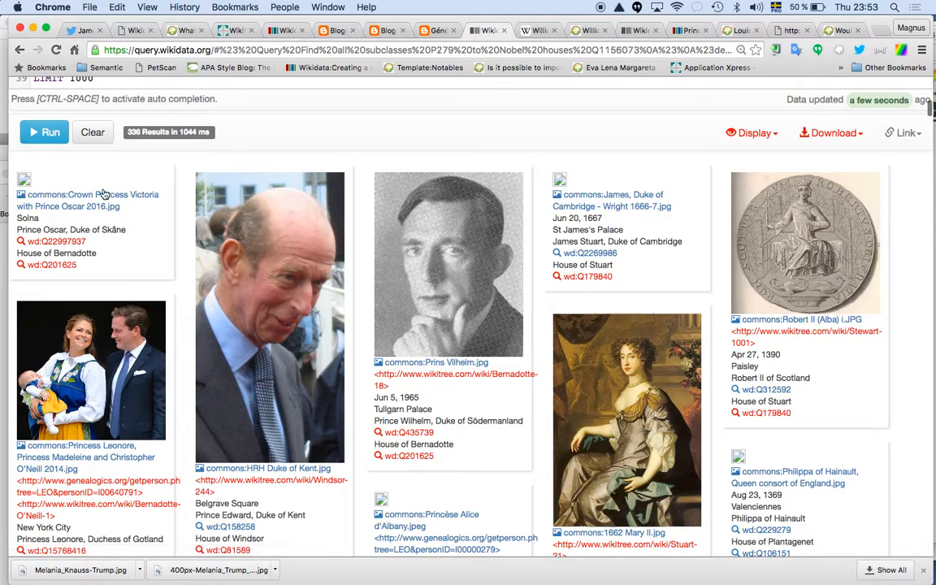
click(48, 133)
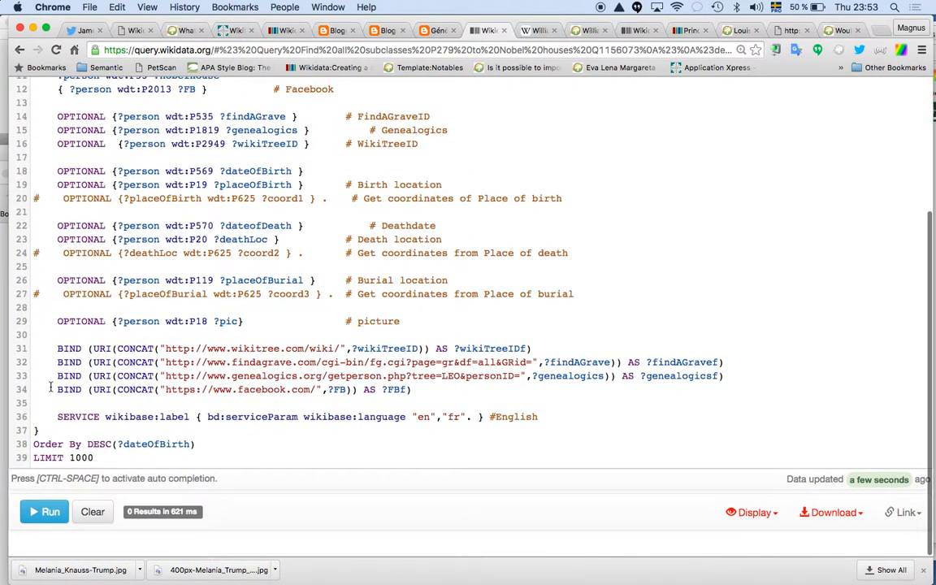
click(57, 516)
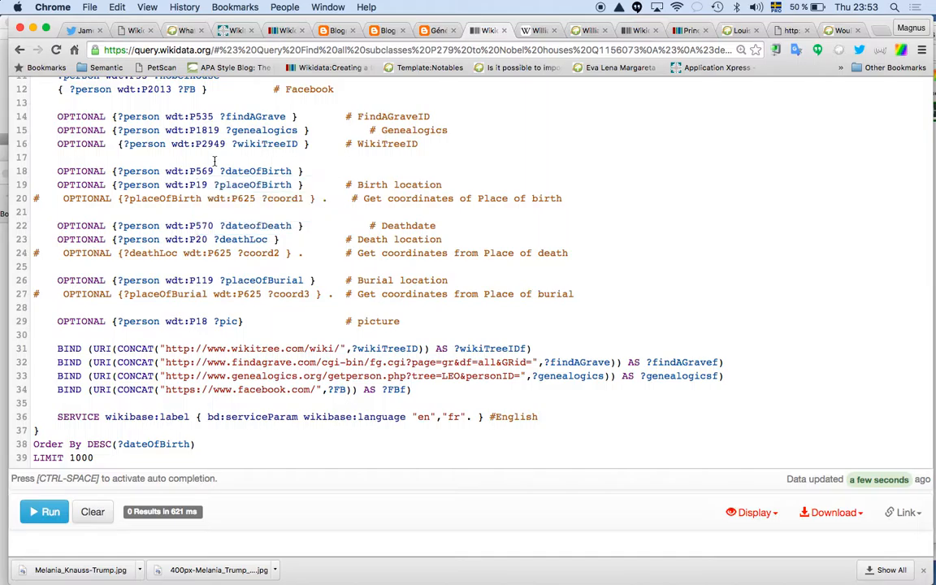
Comment out the ?nobelhouse wdt:P31*/wdt:P279* wd:Q1156073 condition so the query is not limited to noble house subclasses.
scroll(215, 161, up, 2)
mouse_move(214, 160)
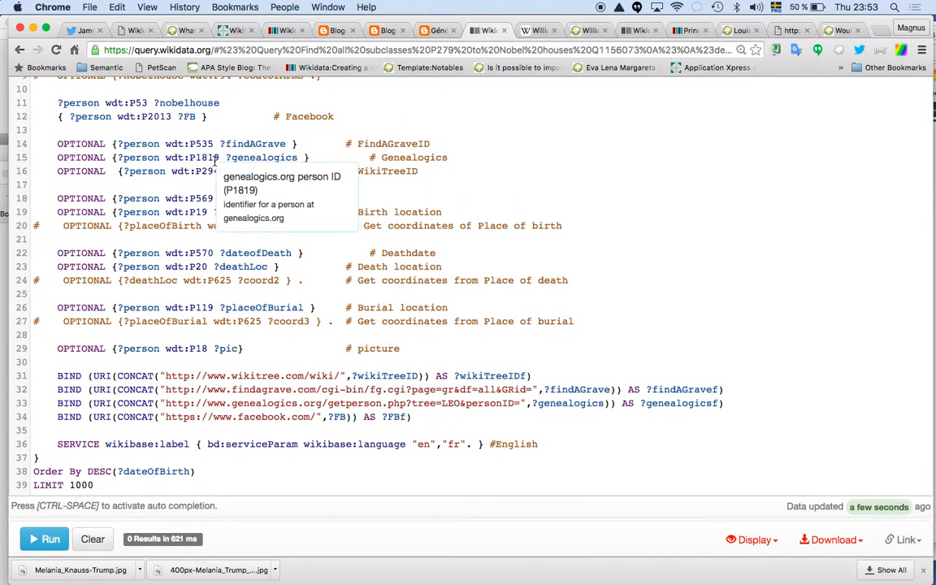
scroll(135, 135, up, 2)
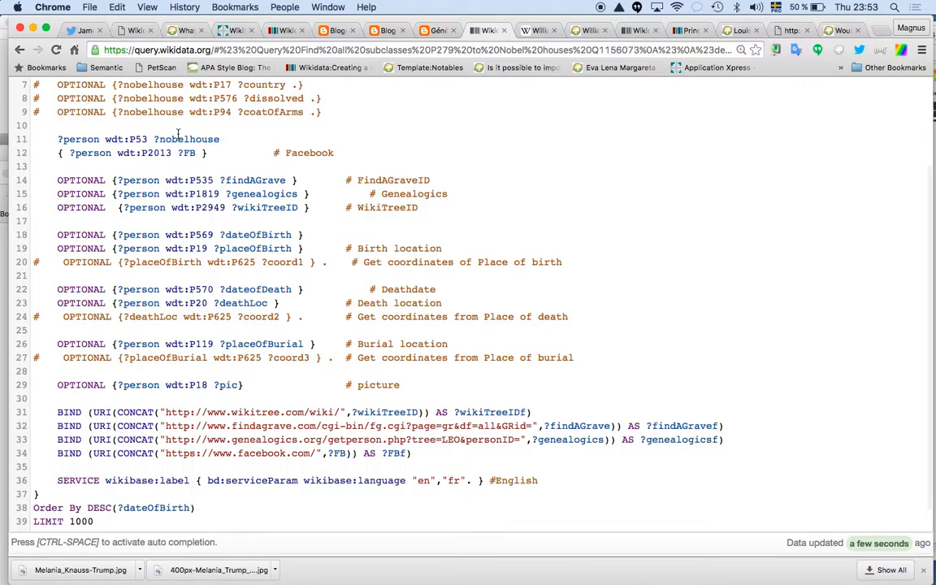
scroll(178, 134, up, 3)
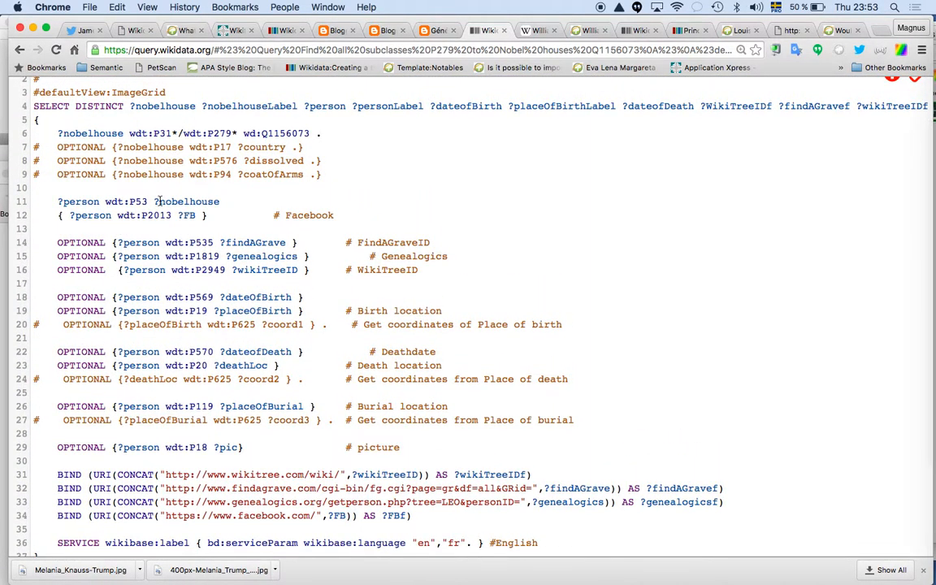
click(173, 215)
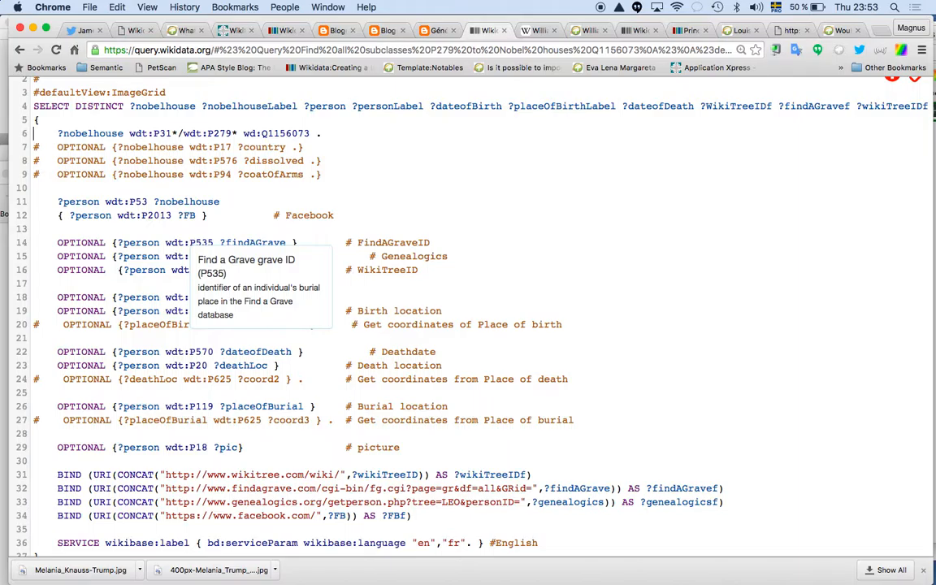
text(#)
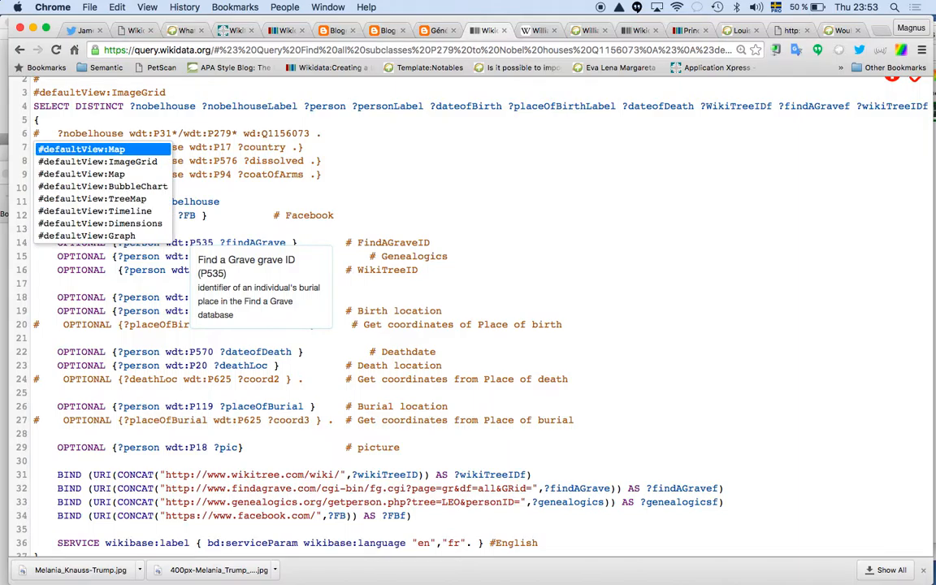
click(256, 195)
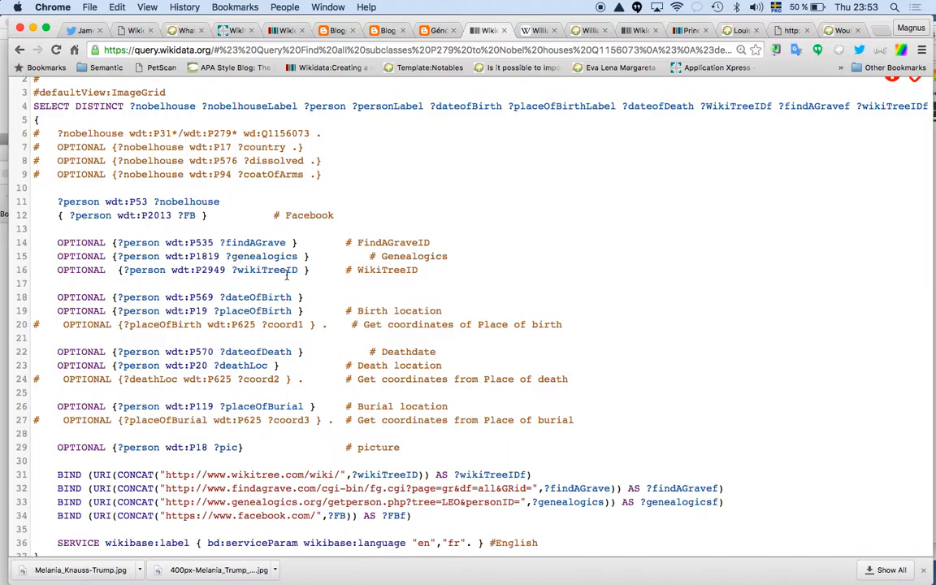
Replace the ?FB variable in the Facebook condition (P2013) with ?wikiTreeID copied from the WikiTree line.
drag(233, 270, 298, 267)
key(super+c)
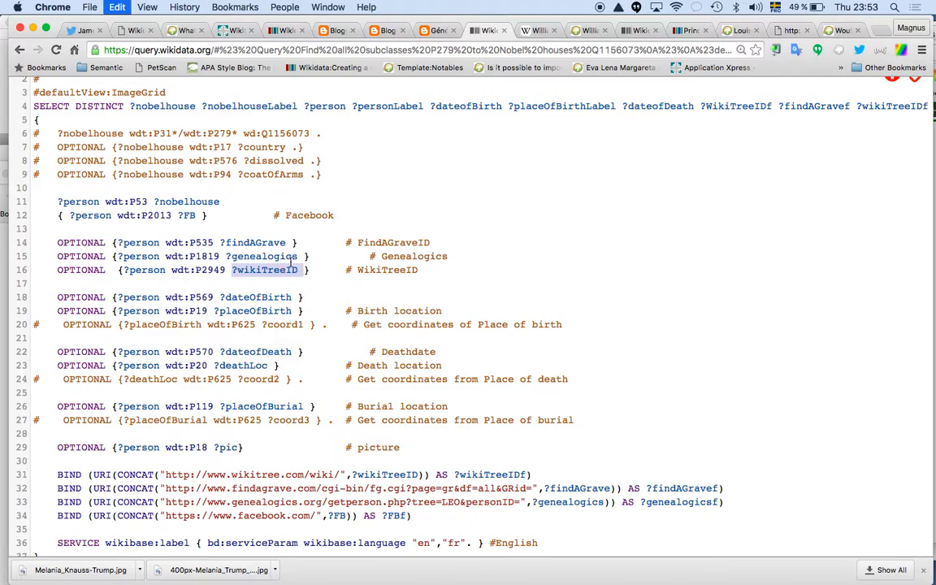
click(196, 215)
key(BackSpace)
key(BackSpace)
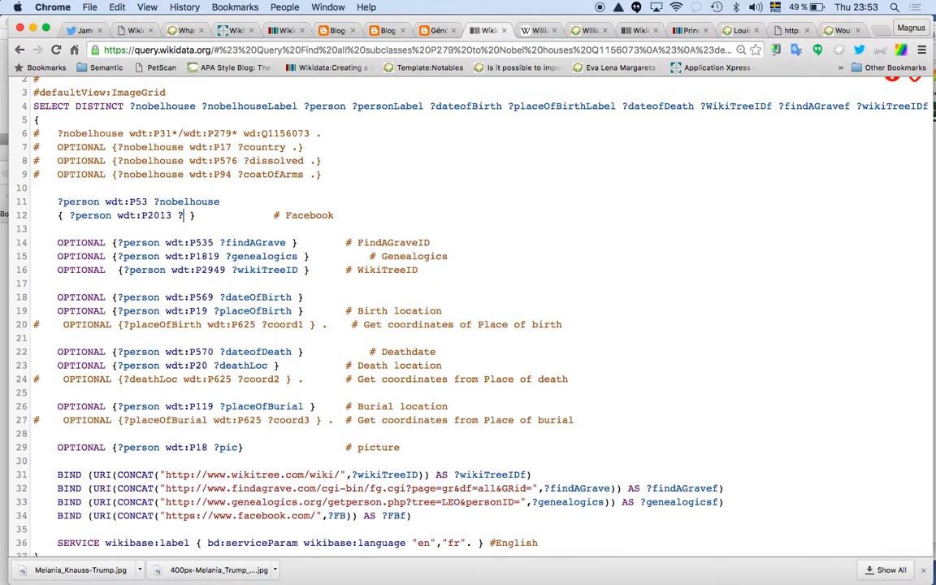
key(super+v)
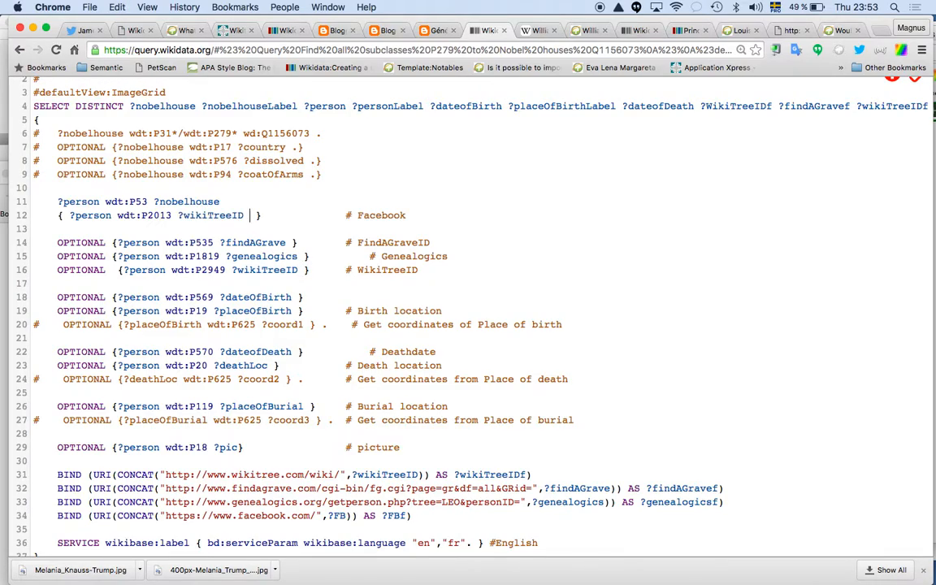
Comment out the OPTIONAL WikiTree condition (P2949 ?wikiTreeID).
key(shift+Down)
key(Down)
text(#)
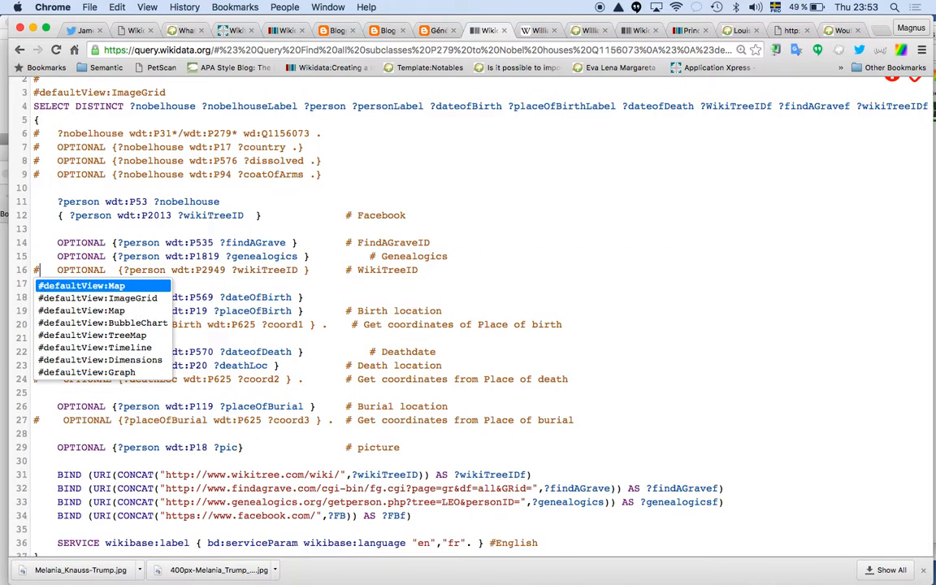
click(257, 190)
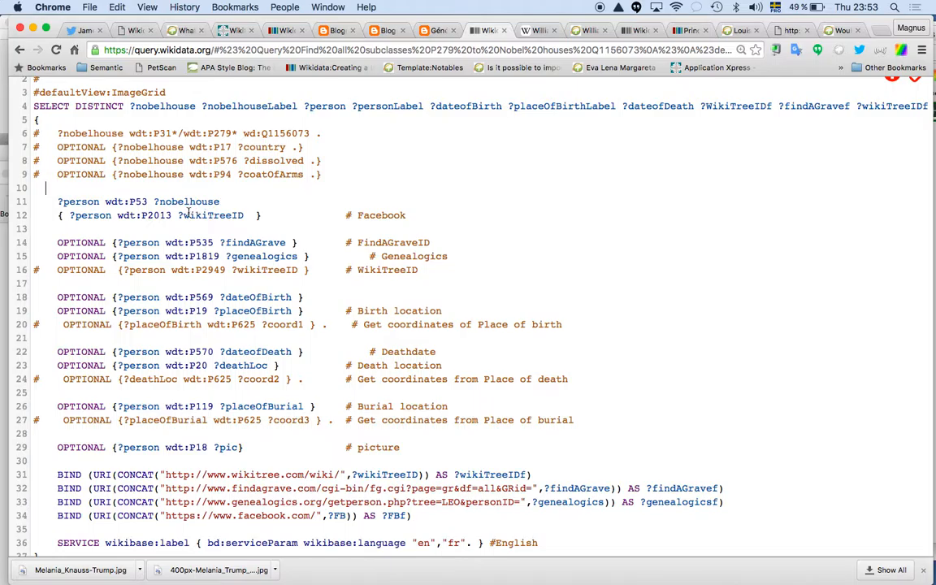
Run the edited query and look through the resulting image grid of people.
scroll(132, 286, down, 2)
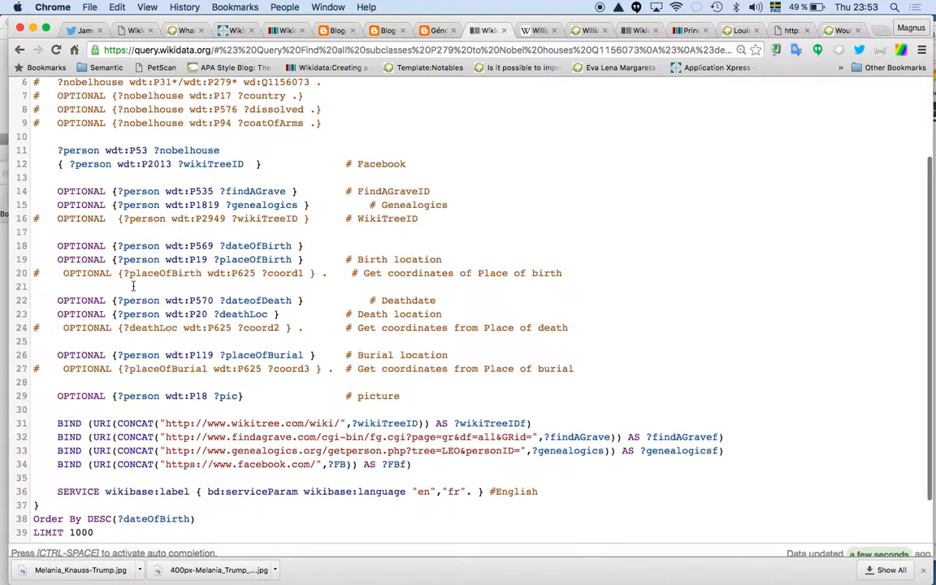
scroll(133, 286, up, 1)
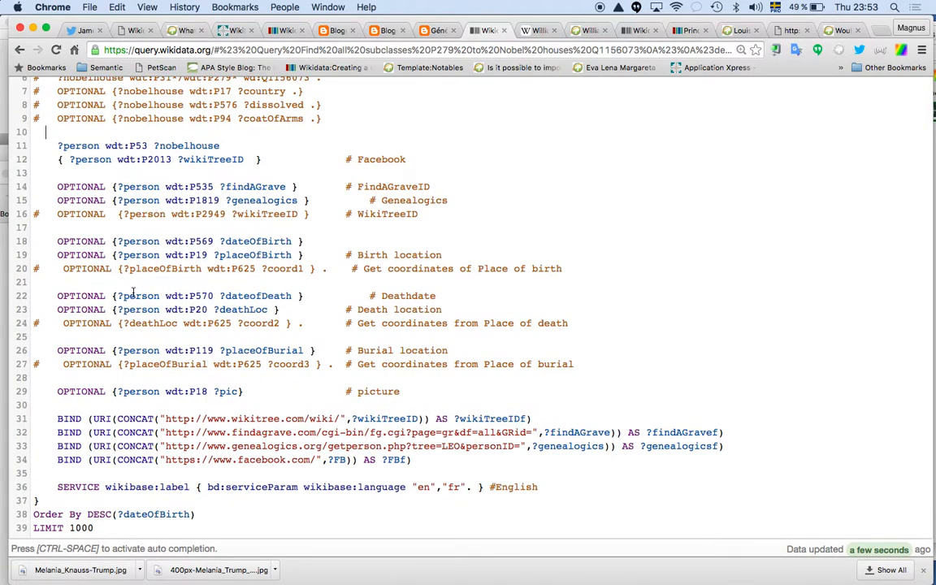
scroll(133, 293, down, 3)
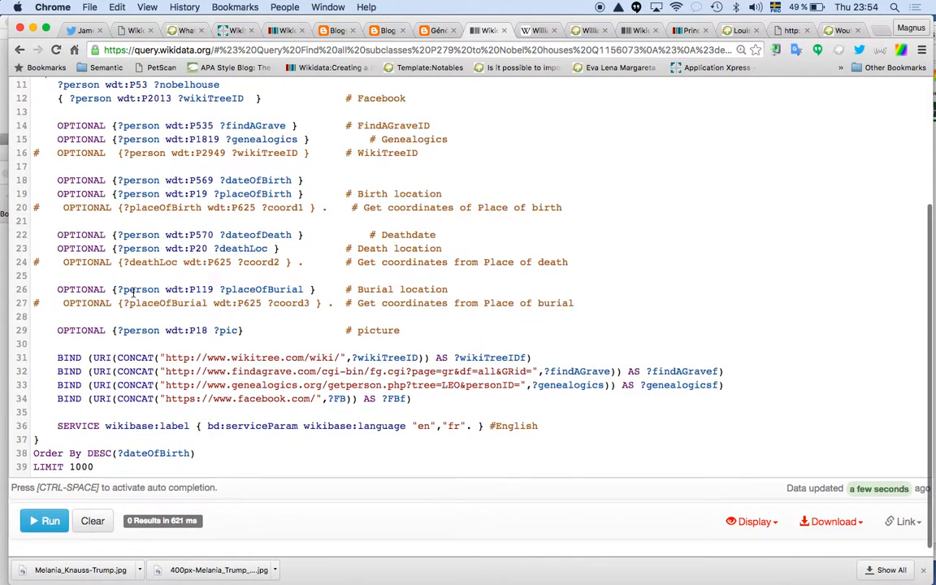
click(38, 522)
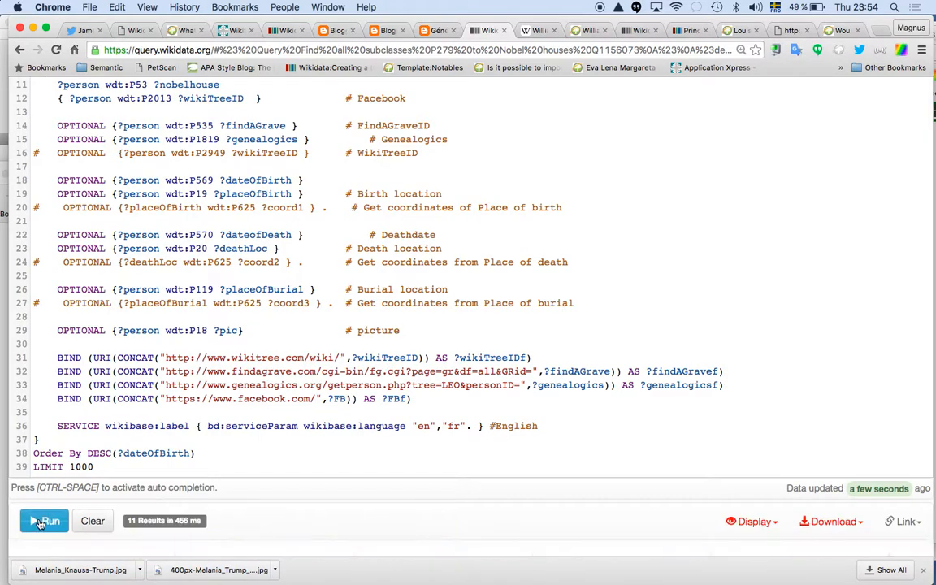
scroll(92, 424, down, 5)
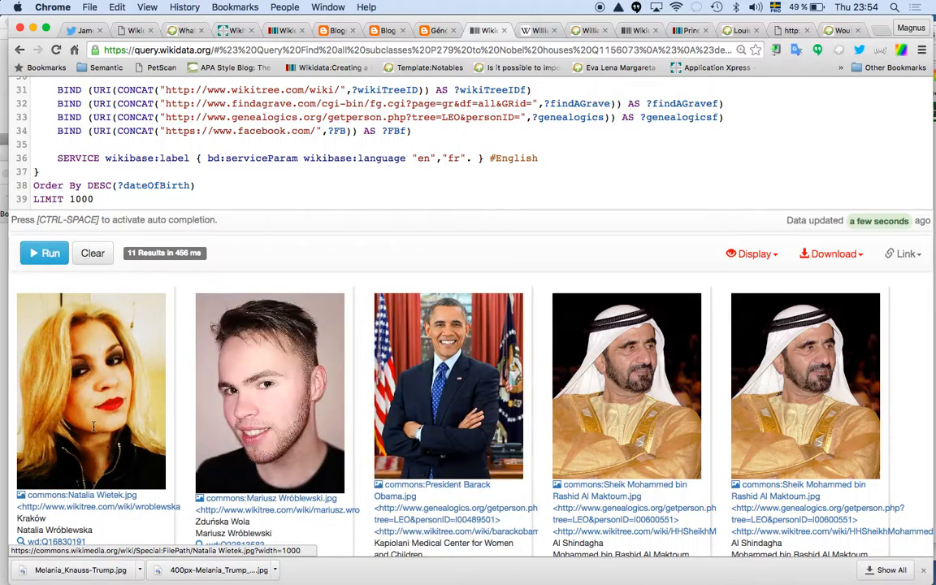
scroll(93, 426, down, 3)
scroll(94, 426, down, 4)
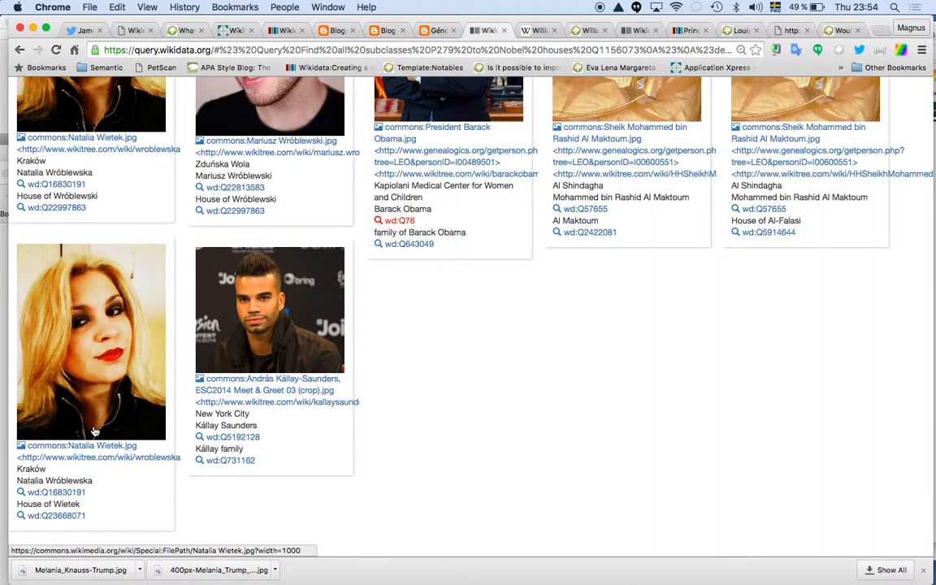
Copy ?FBf from the Facebook BIND line and insert it in the SELECT list before ?person.
scroll(93, 429, up, 10)
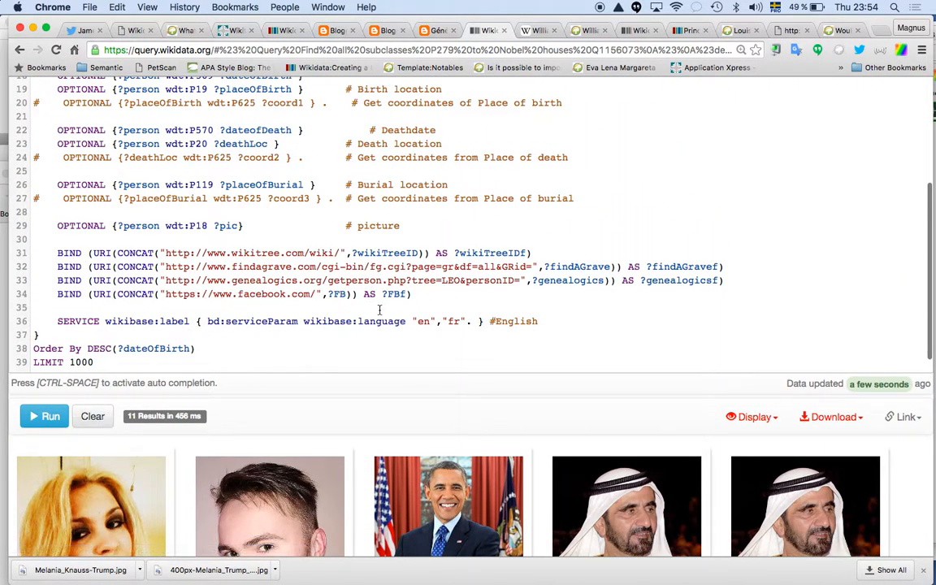
double_click(389, 294)
key(super+c)
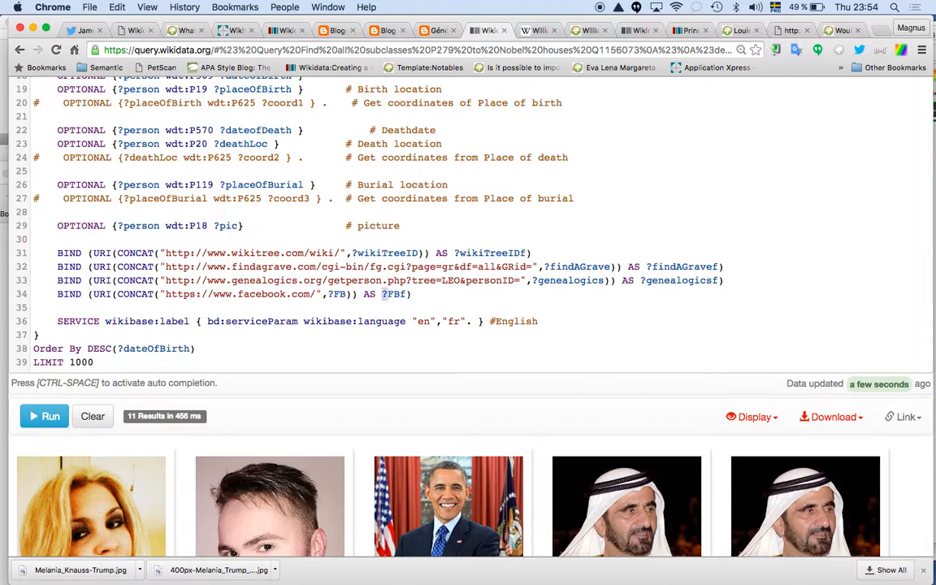
scroll(343, 186, up, 5)
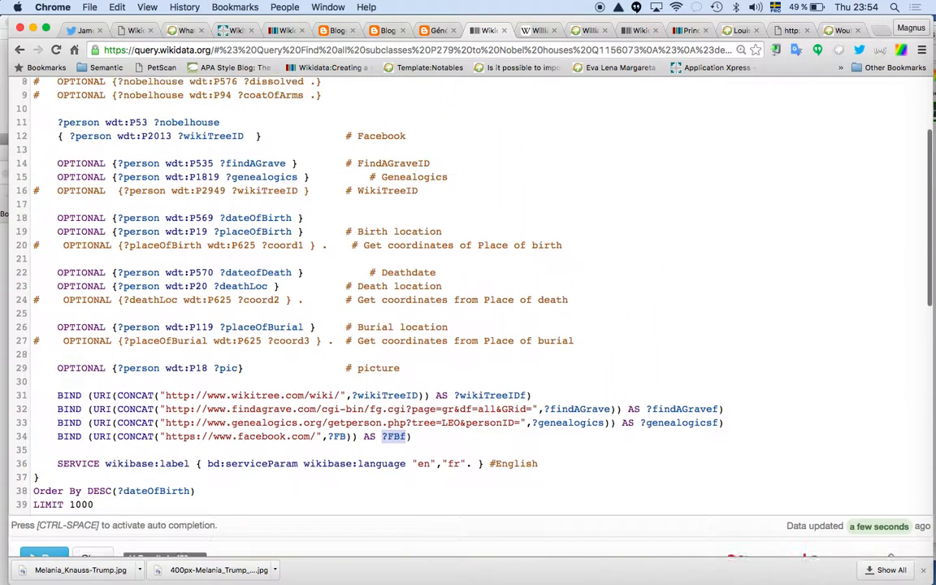
click(302, 164)
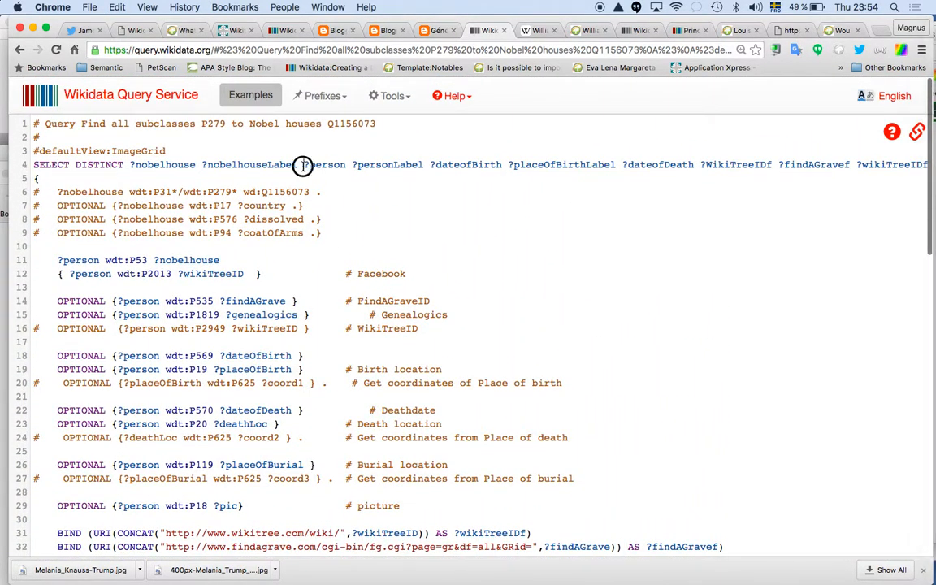
key(super+v)
Delete ?findAGravef, ?wikiTreeIDf and ?genealogicsf from the SELECT list, leaving ?WikiTreeIDf followed by ?pic.
key(alt+Right)
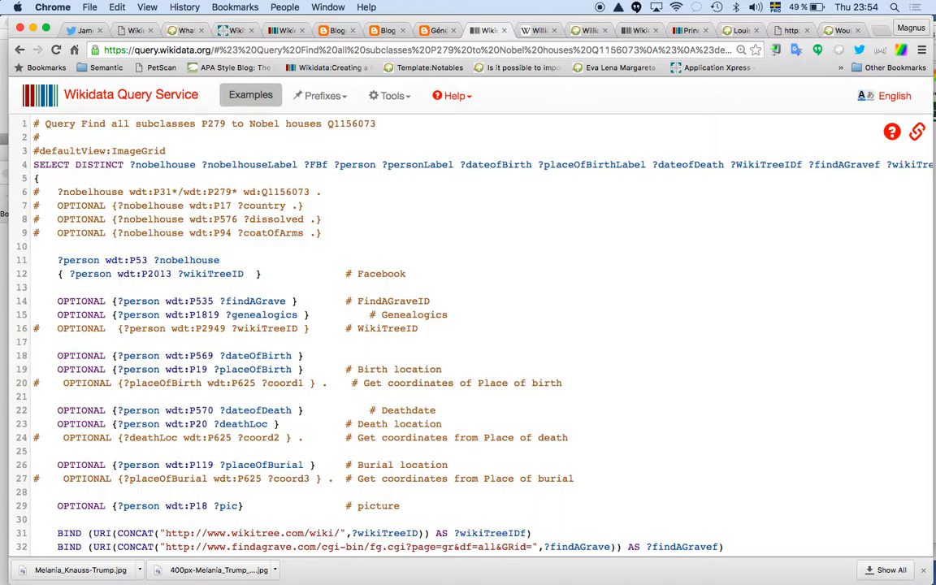
key(shift+alt+Right)
key(shift+alt+Right)
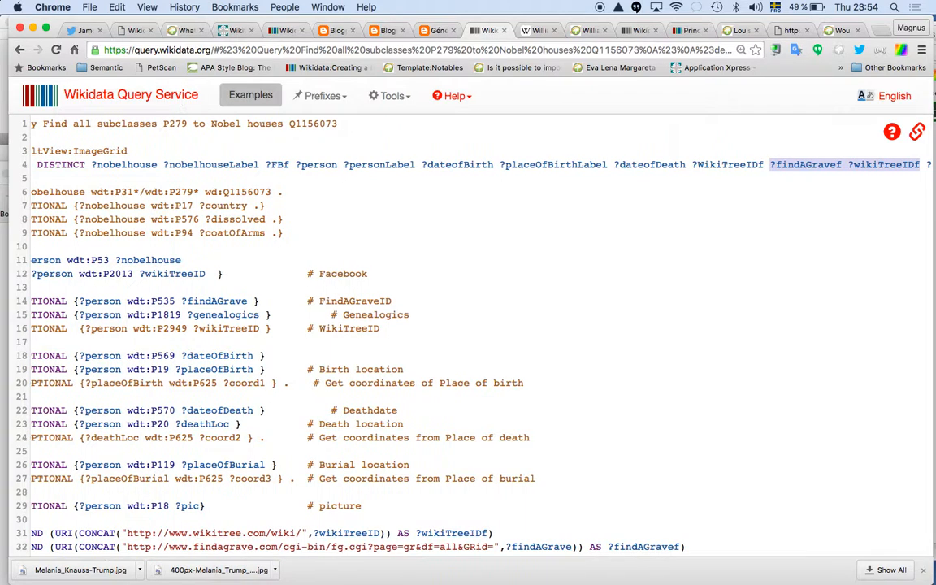
key(shift+alt+Right)
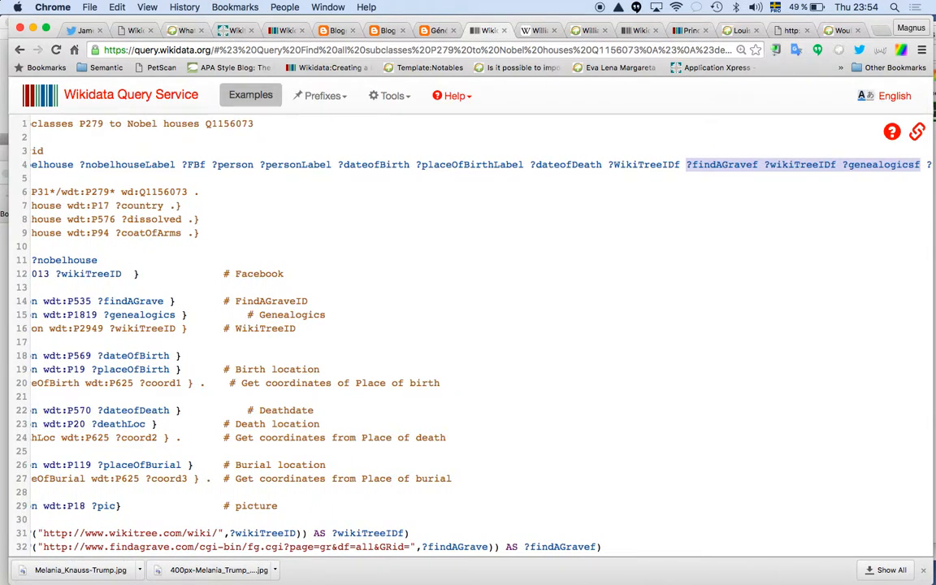
key(BackSpace)
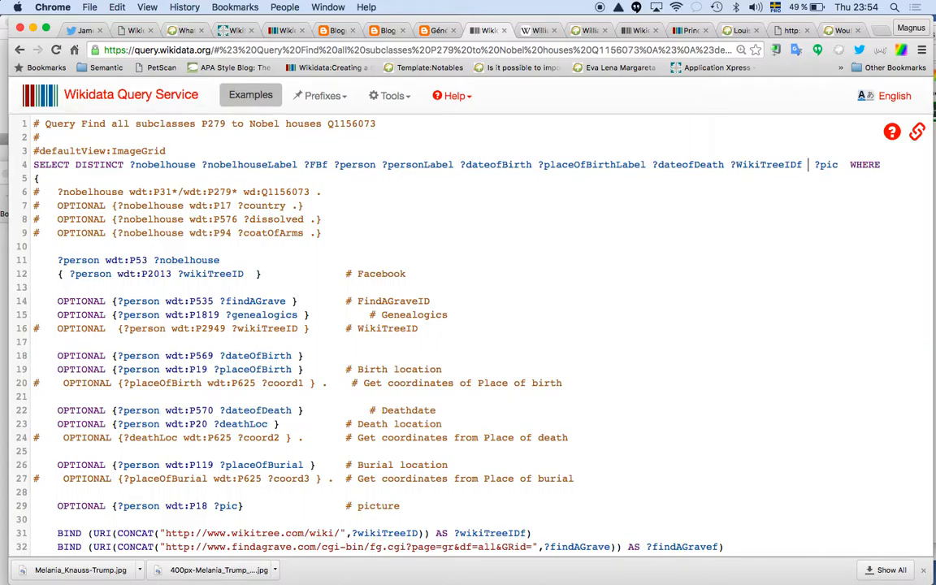
Run the query with the shortened SELECT list and check the image grid for Facebook links.
scroll(122, 341, down, 5)
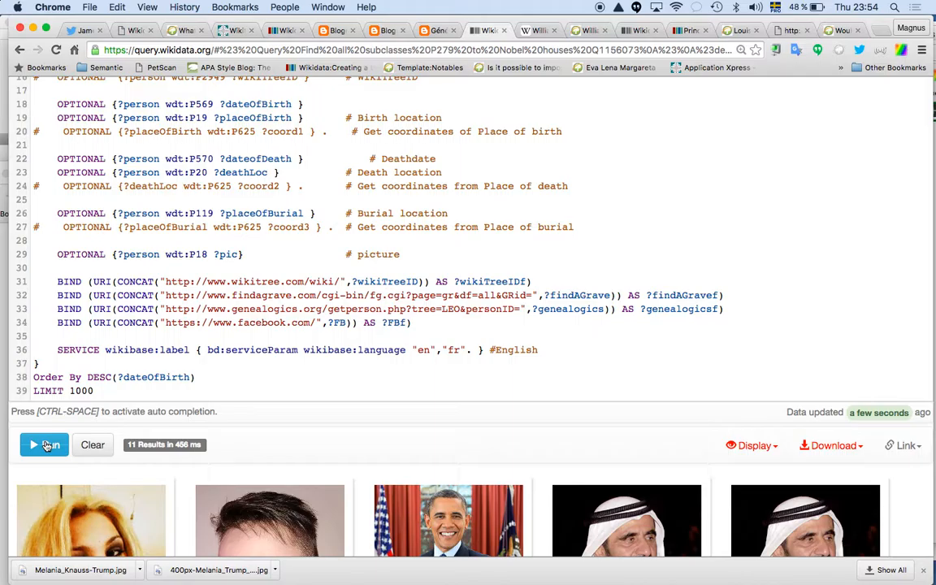
scroll(377, 340, down, 5)
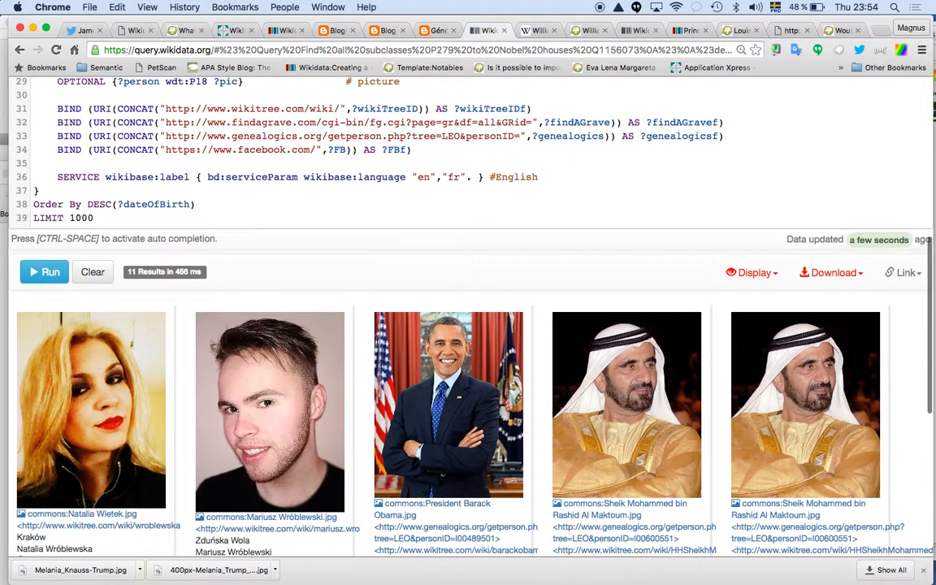
scroll(602, 387, down, 6)
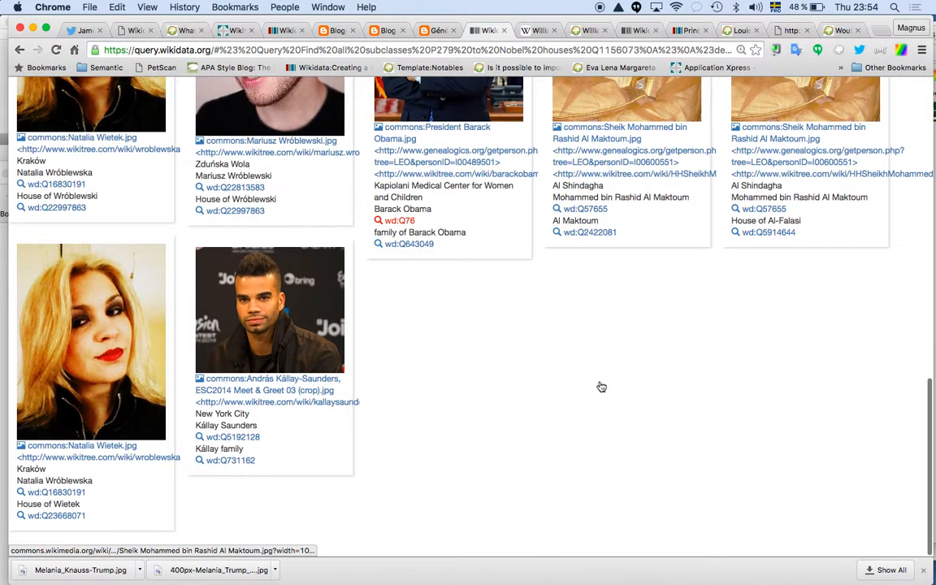
scroll(602, 387, up, 5)
click(44, 164)
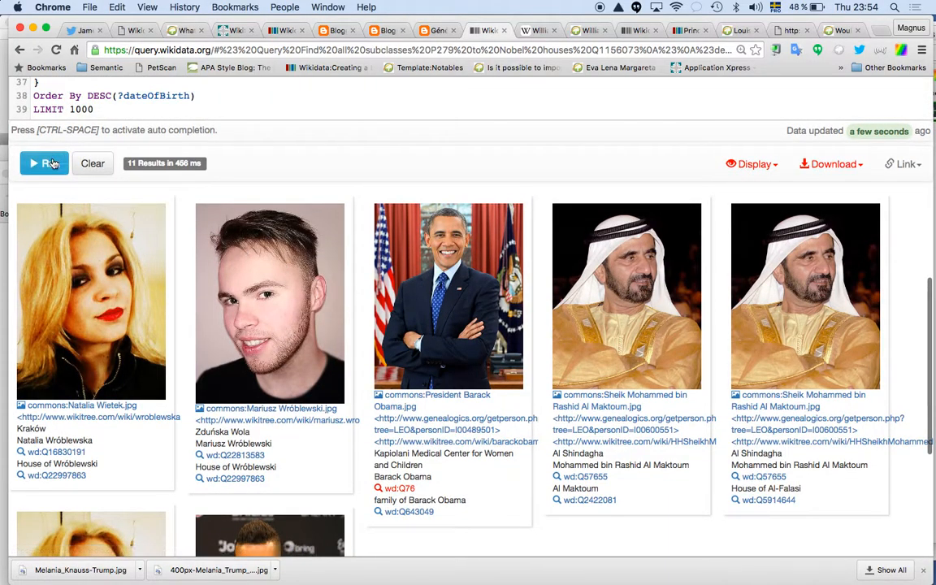
scroll(407, 285, down, 10)
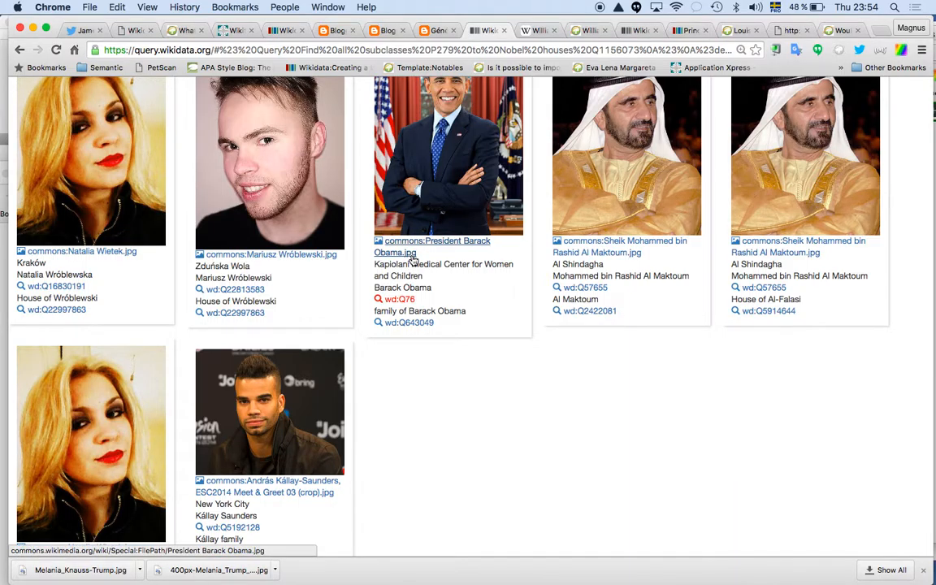
scroll(413, 258, up, 15)
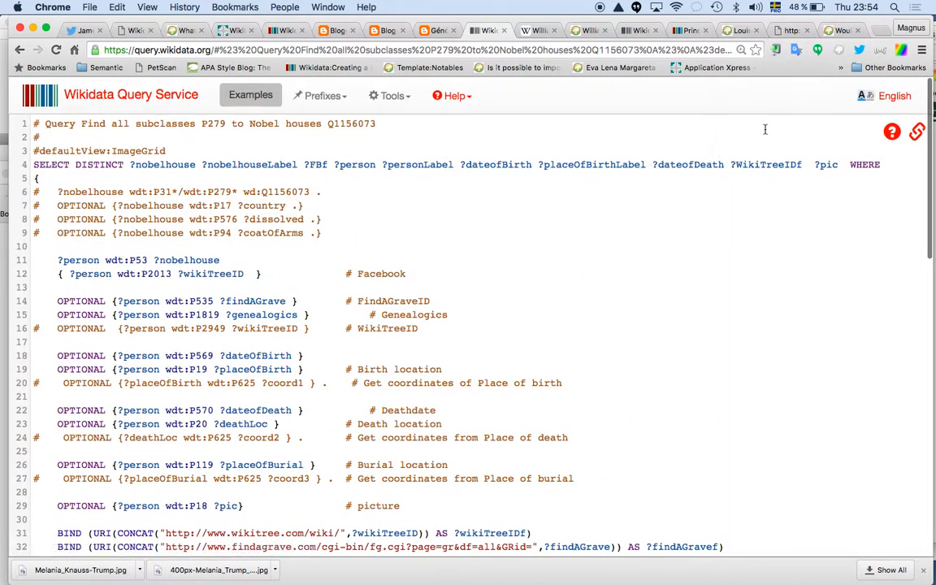
Copy the Facebook OPTIONAL line for P2013 from Wikidata.txt in TextWrangler and paste it below the query's commented WikiTreeID line.
scroll(531, 188, down, 5)
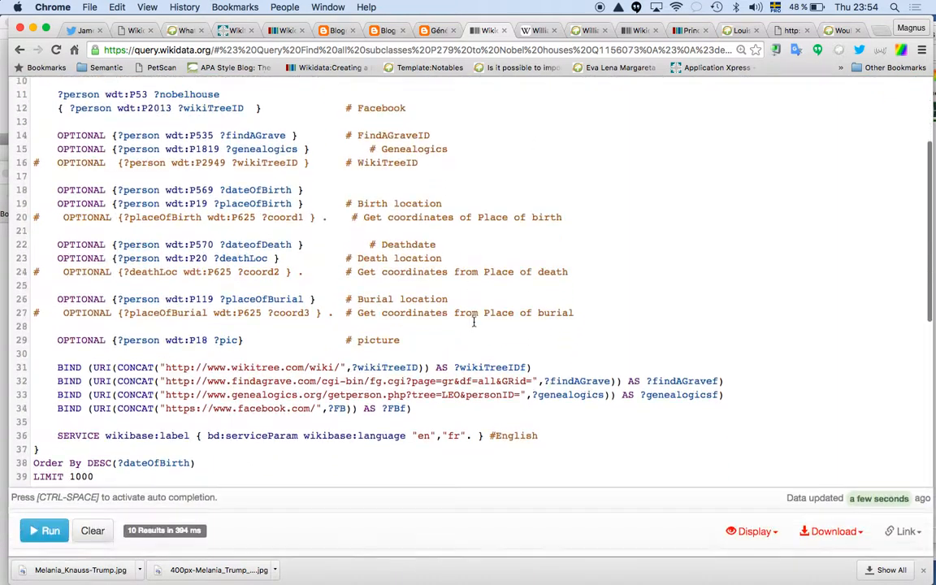
double_click(404, 378)
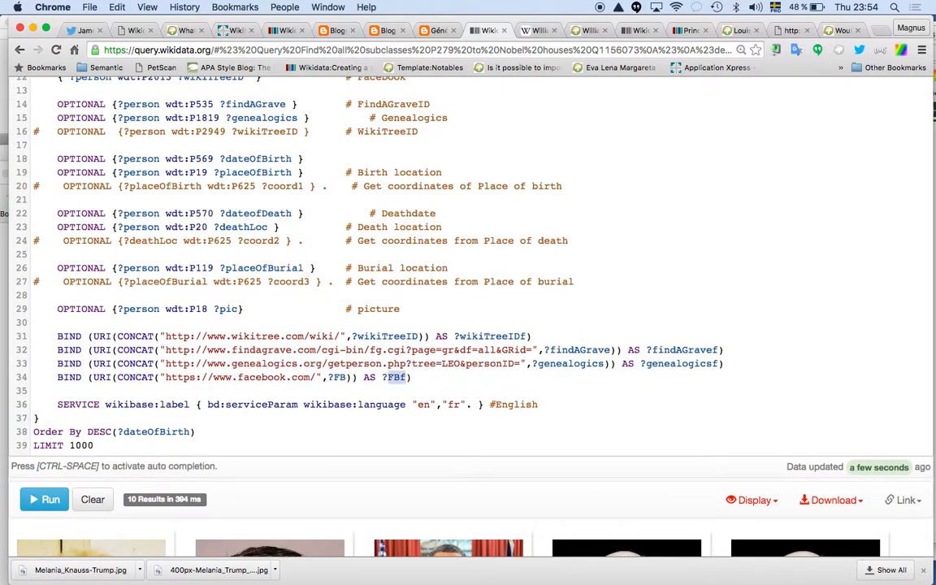
scroll(370, 325, up, 2)
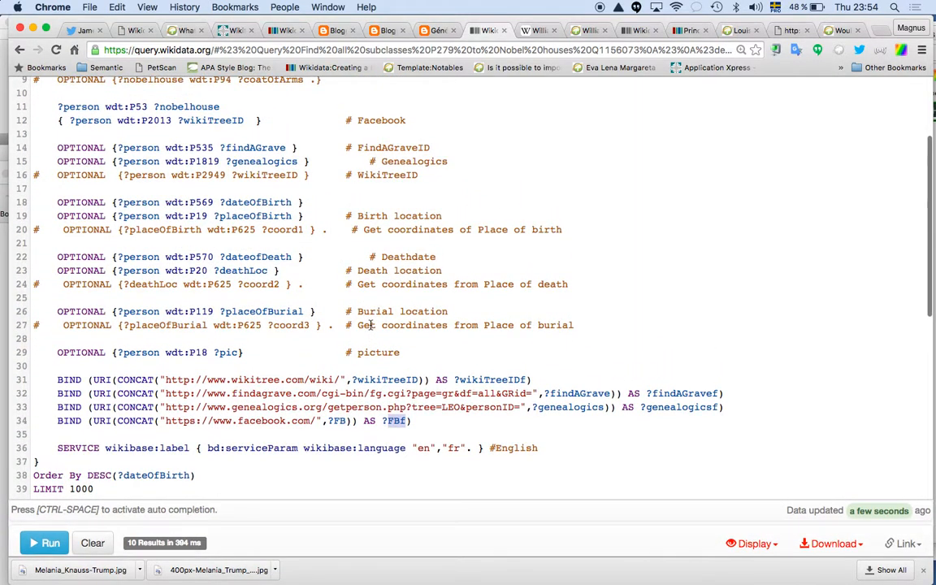
key(super+Tab)
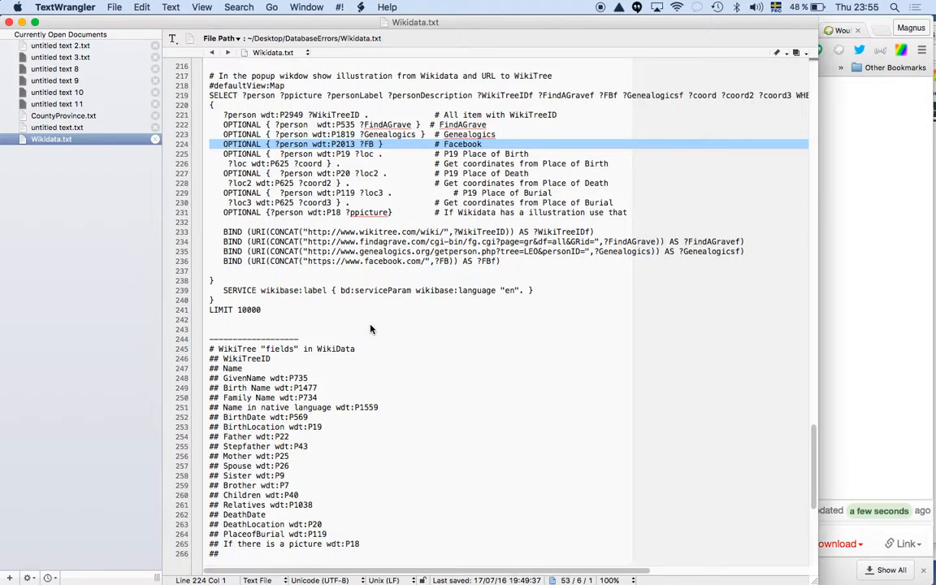
key(super+Tab)
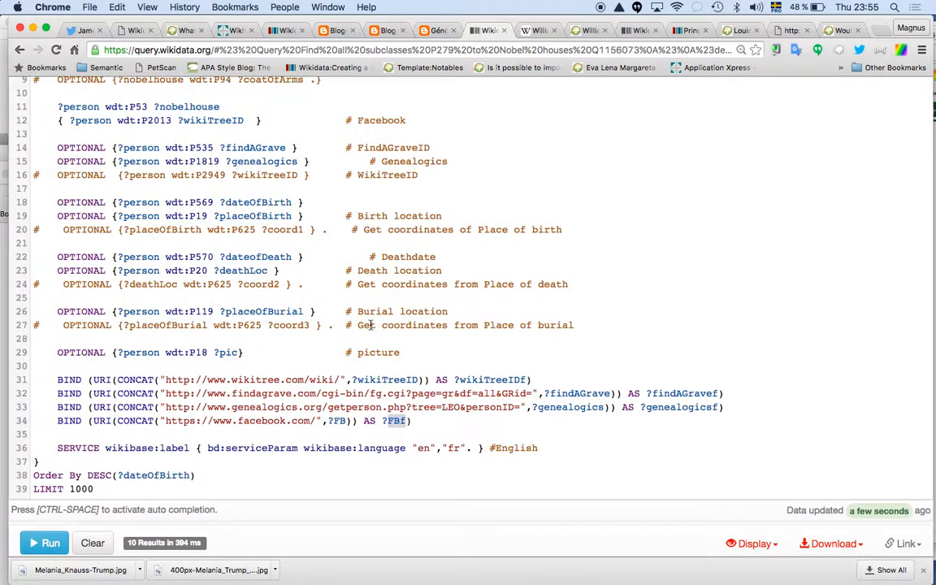
click(322, 189)
text(OPTIONAL { ?person wdt:P2013 ?FB }           # Facebook)
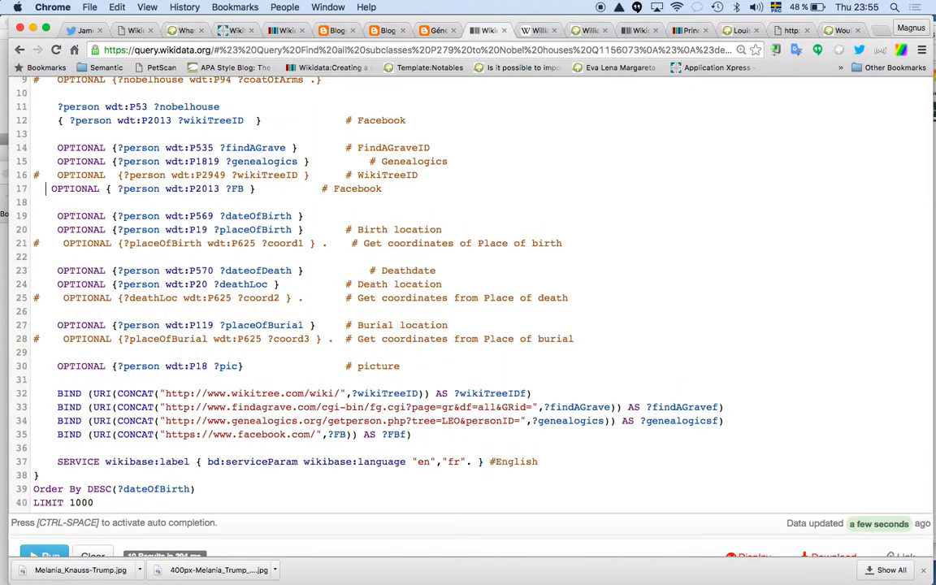
key(alt+shift+Right)
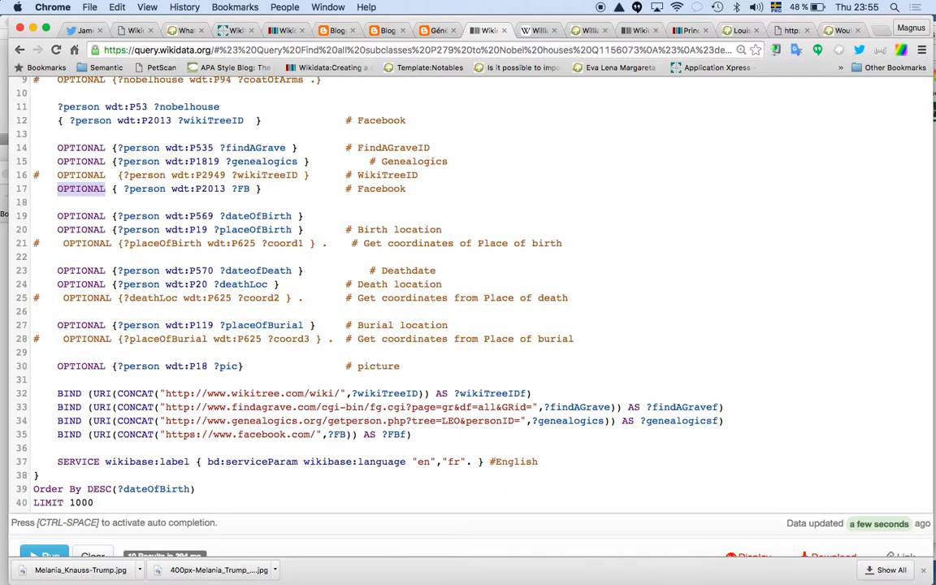
key(Left)
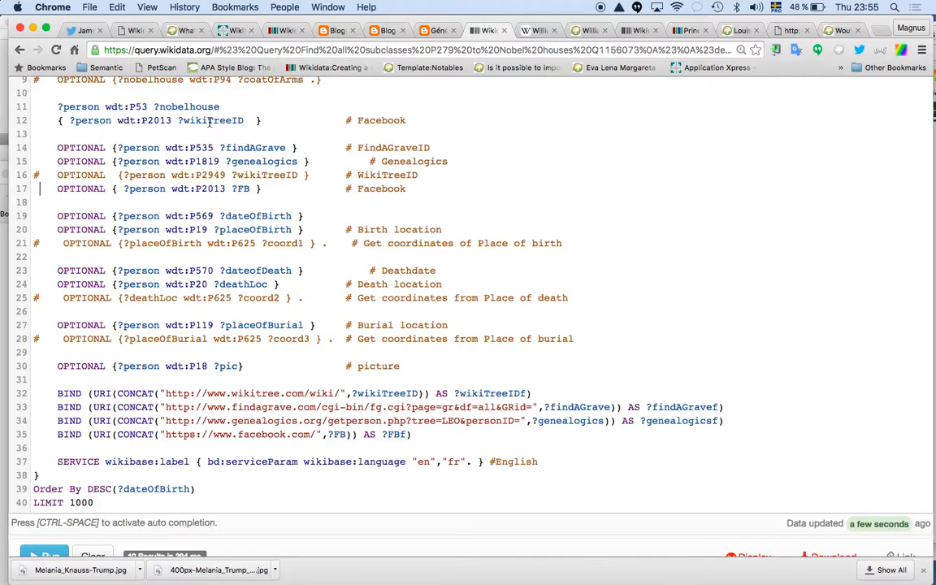
Rename the variable ?wikiTreeID to ?FB in the required P2013 Facebook line and remove the duplicate Facebook OPTIONAL line.
drag(184, 120, 244, 120)
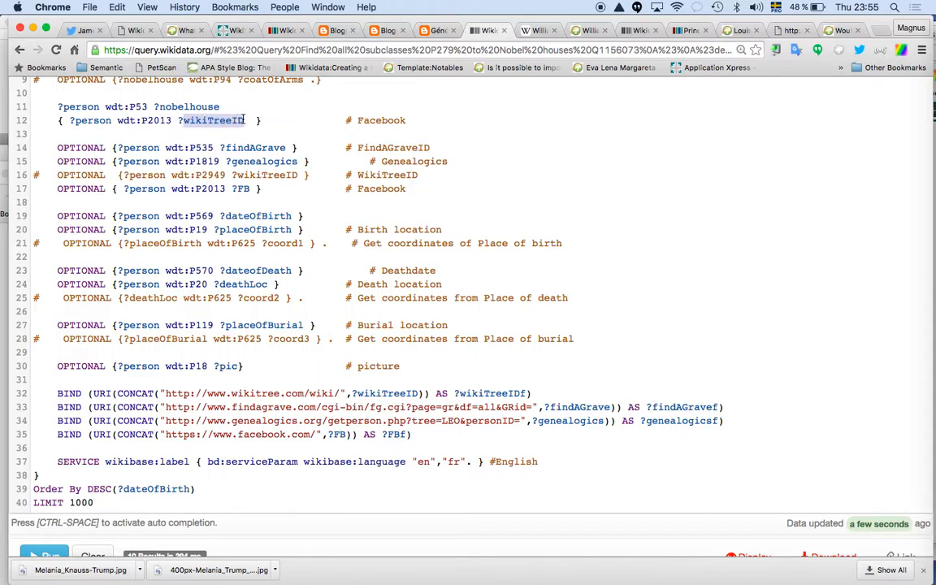
text(FB)
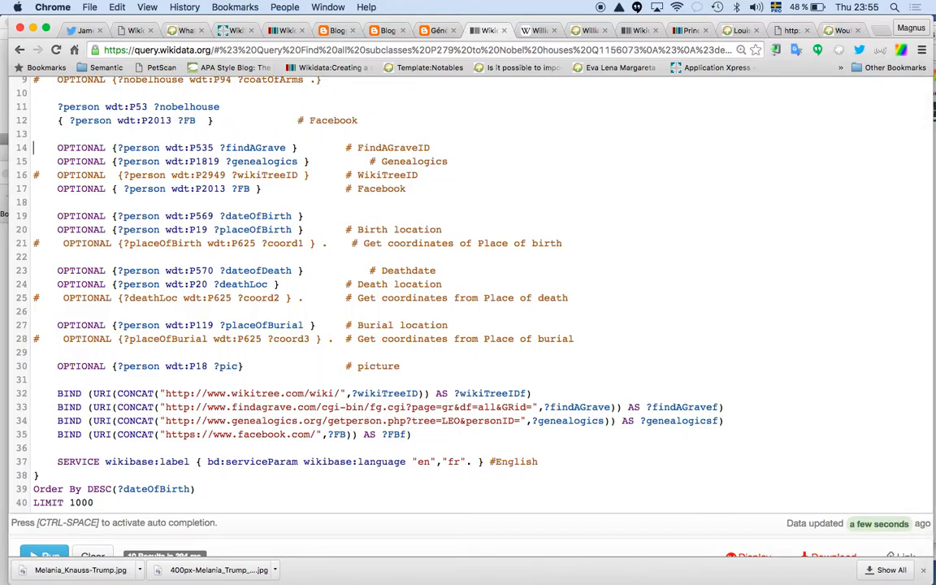
key(ctrl+Return)
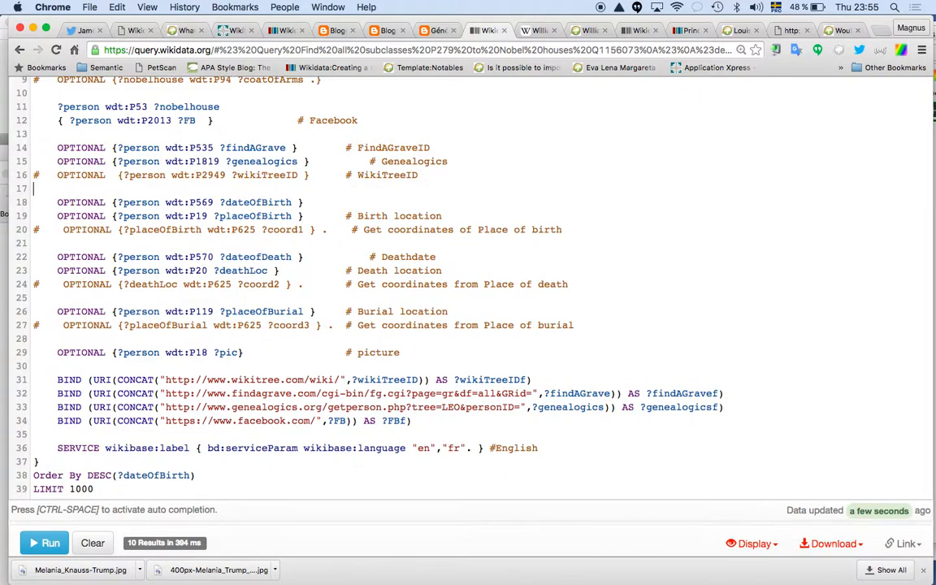
Run the corrected query and check the people's cards in the image grid for Facebook links.
scroll(126, 205, down, 5)
click(45, 315)
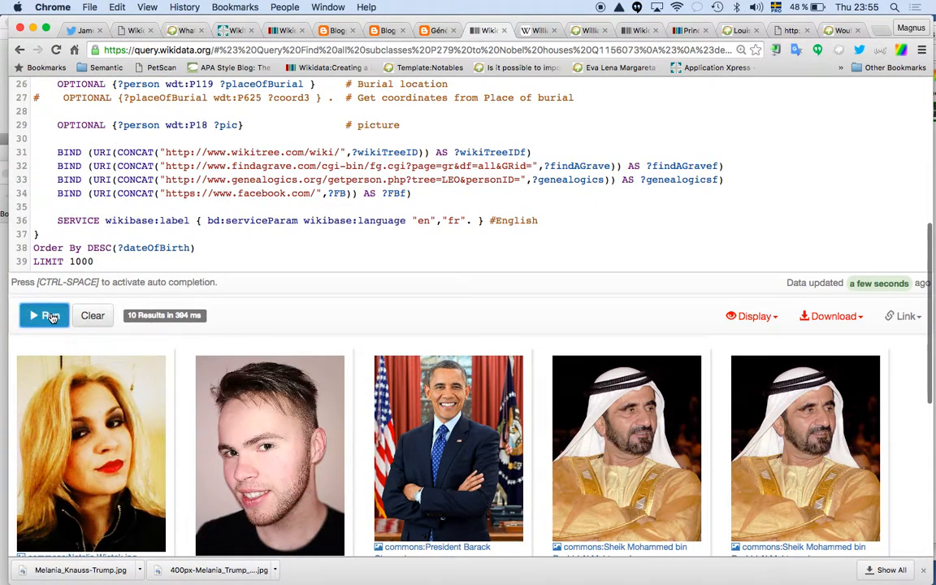
scroll(51, 300, down, 2)
scroll(51, 301, down, 8)
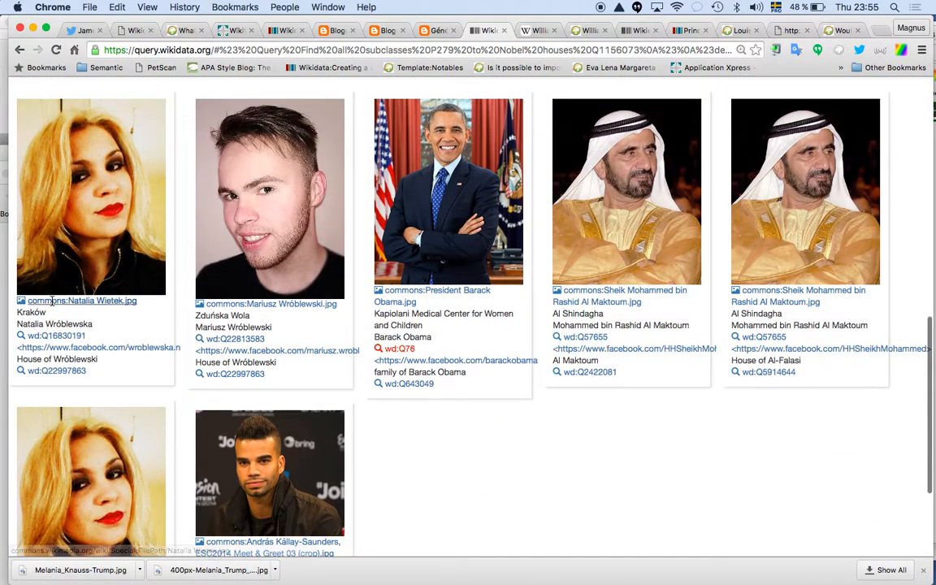
Open the Facebook link on Barack Obama's card to test it, and return to the query page to review the grid and code.
click(459, 361)
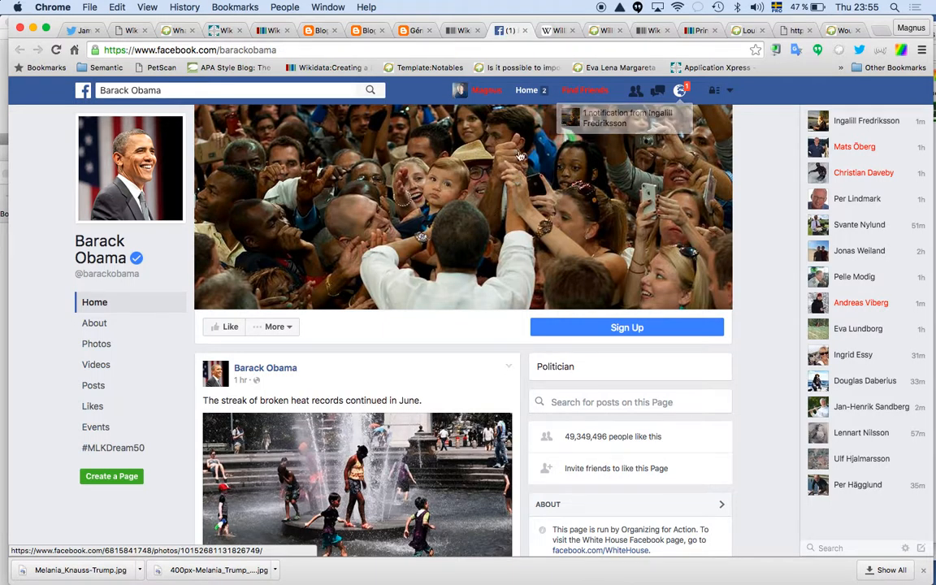
click(459, 31)
scroll(431, 235, up, 5)
scroll(431, 235, down, 5)
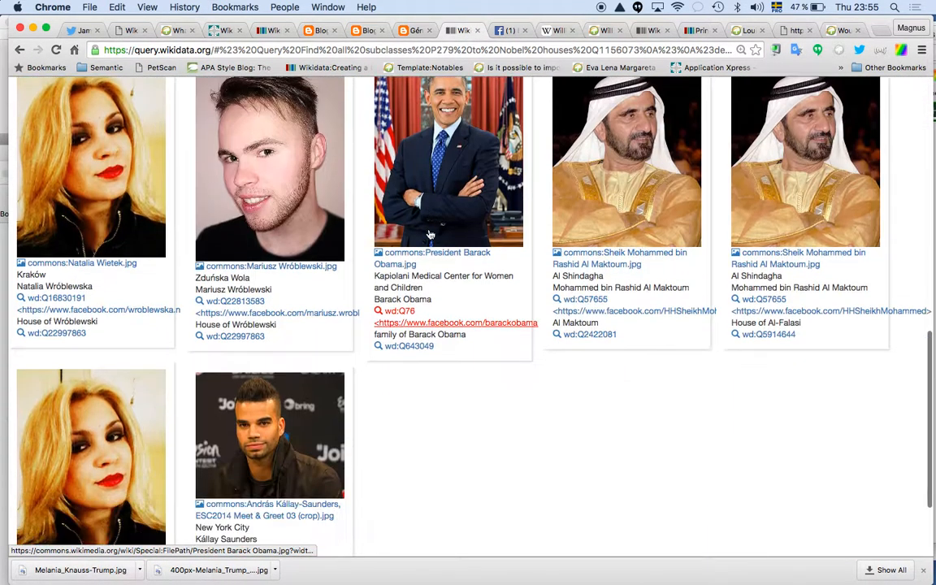
scroll(431, 235, up, 2)
scroll(431, 235, down, 1)
scroll(431, 235, up, 2)
scroll(429, 231, up, 10)
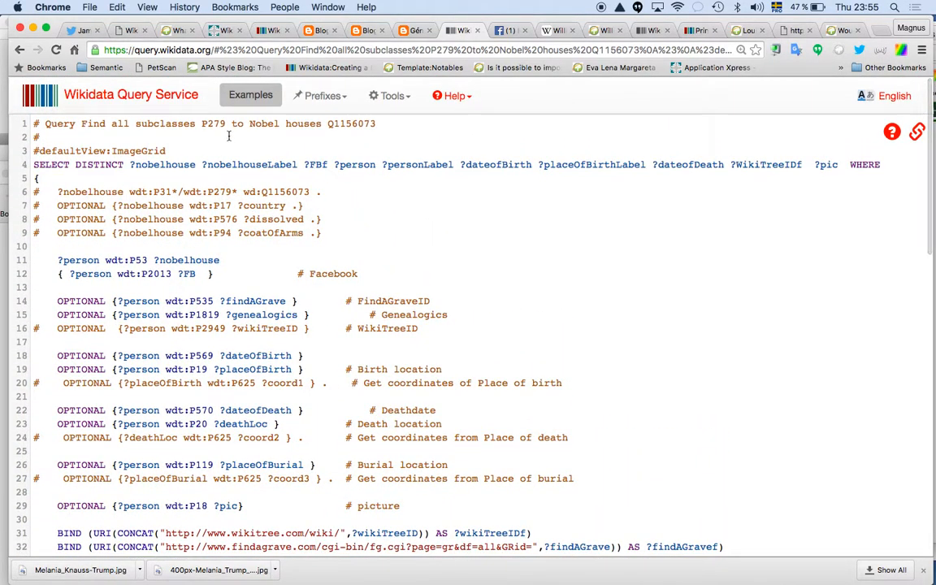
Look through the Royal house (Q1156073) blog post with its embedded query results.
click(412, 30)
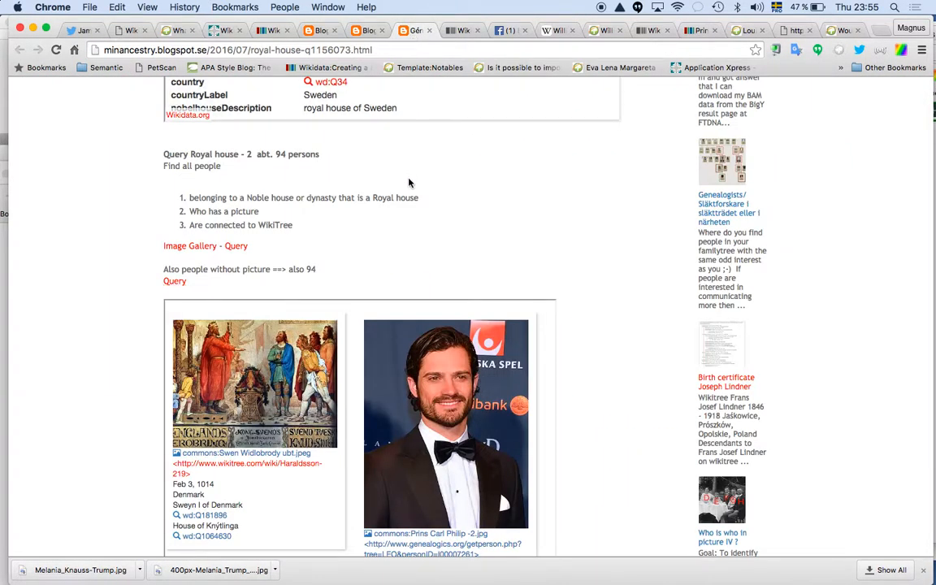
scroll(410, 182, up, 2)
scroll(414, 195, down, 5)
scroll(420, 209, up, 10)
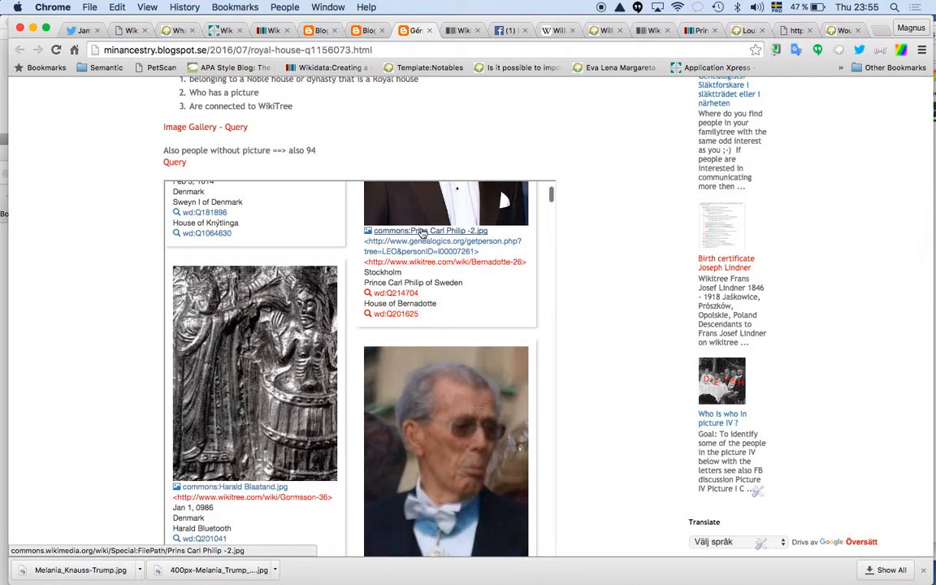
scroll(176, 269, up, 10)
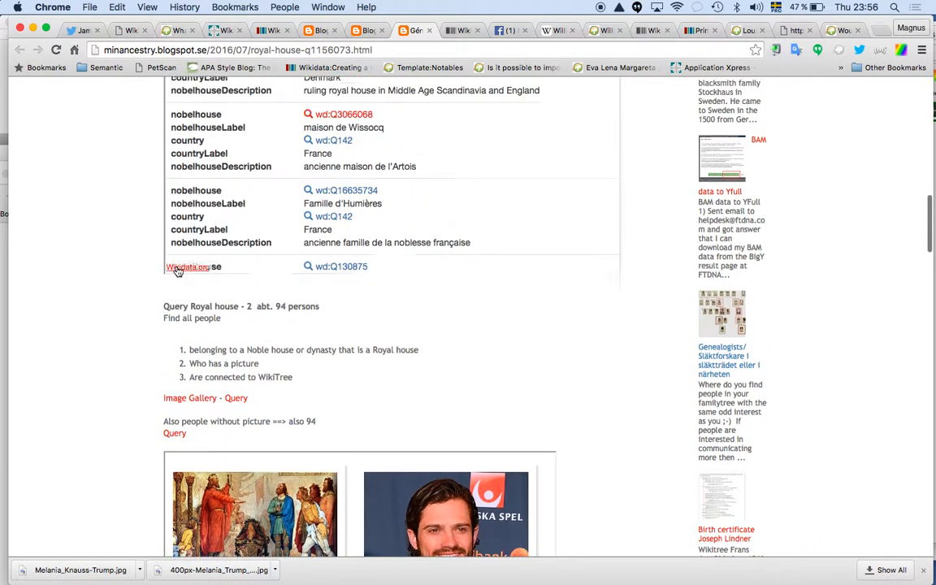
scroll(95, 260, up, 7)
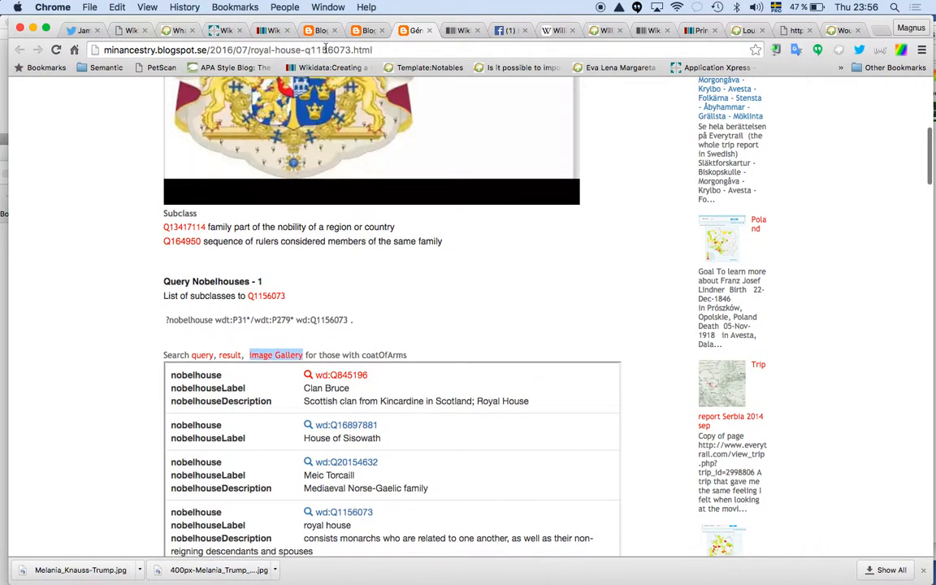
View the blog post "People part of Imperial House of Japan Q909452 #" from the Blogger post list and open its query link.
click(370, 30)
scroll(320, 237, down, 2)
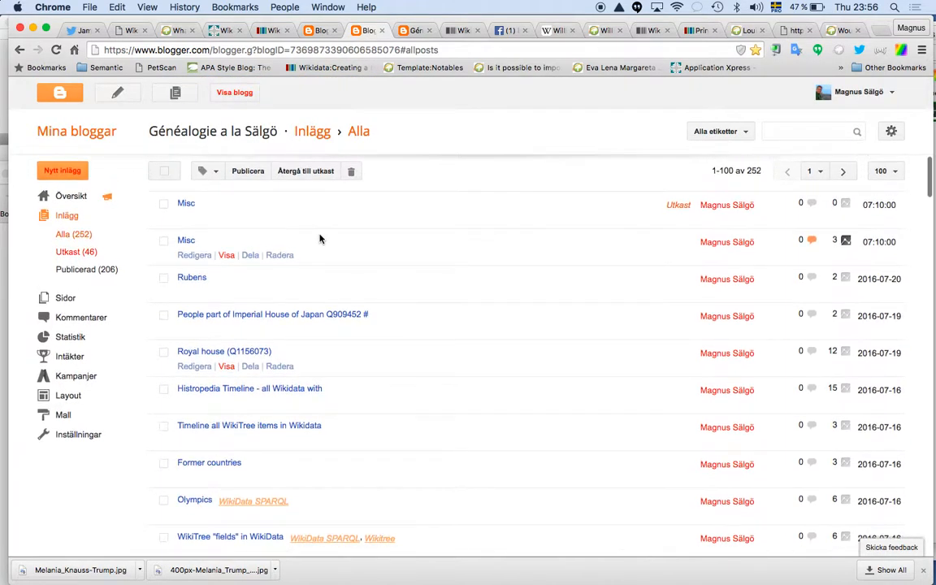
scroll(319, 239, down, 1)
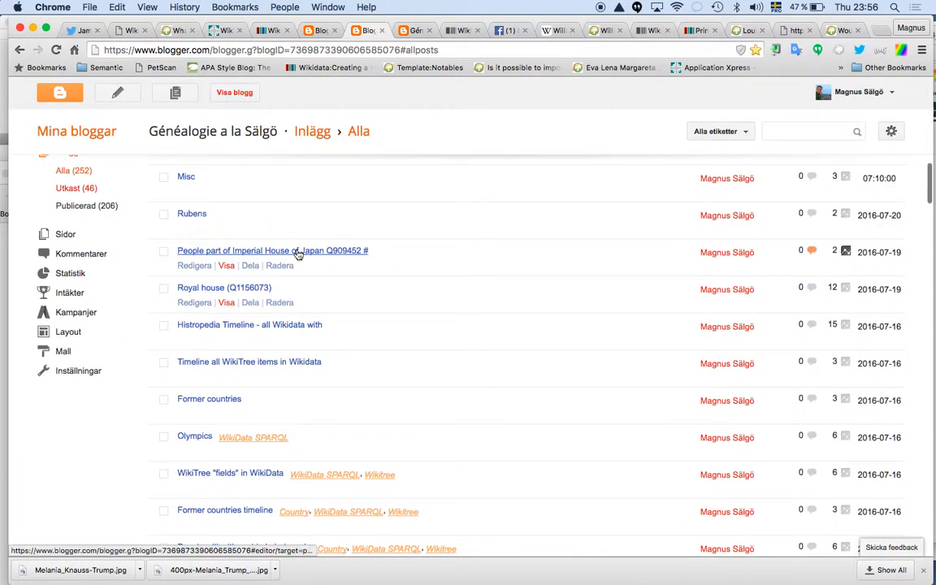
click(227, 268)
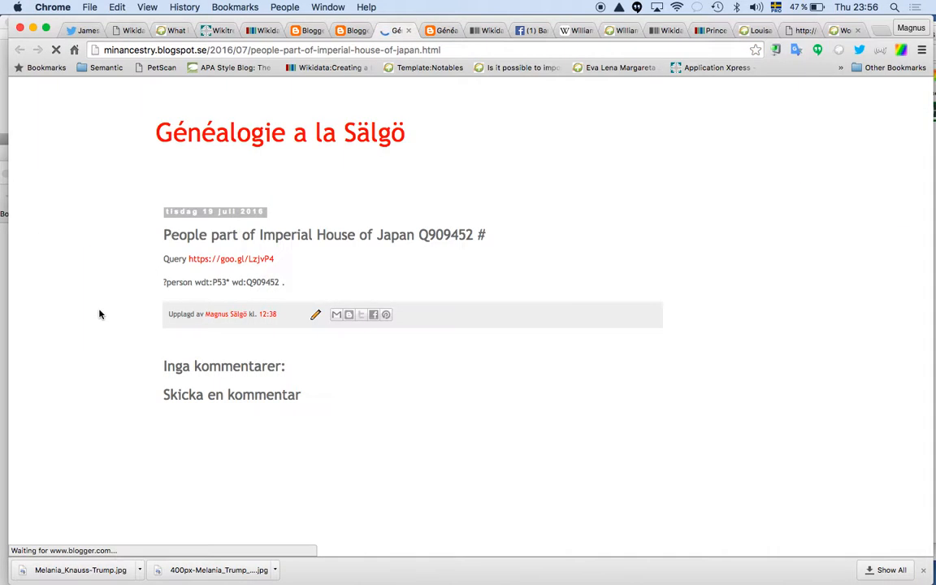
scroll(115, 286, down, 2)
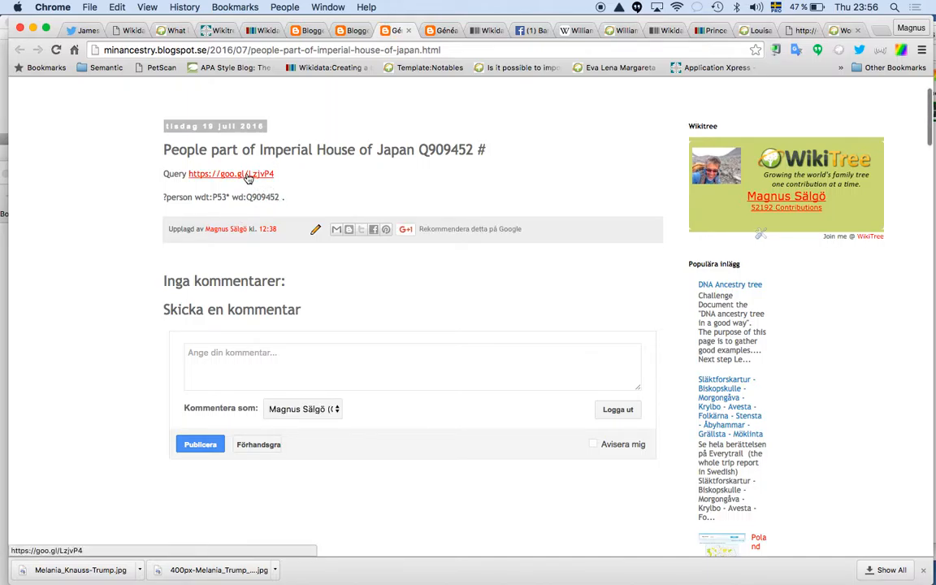
click(248, 176)
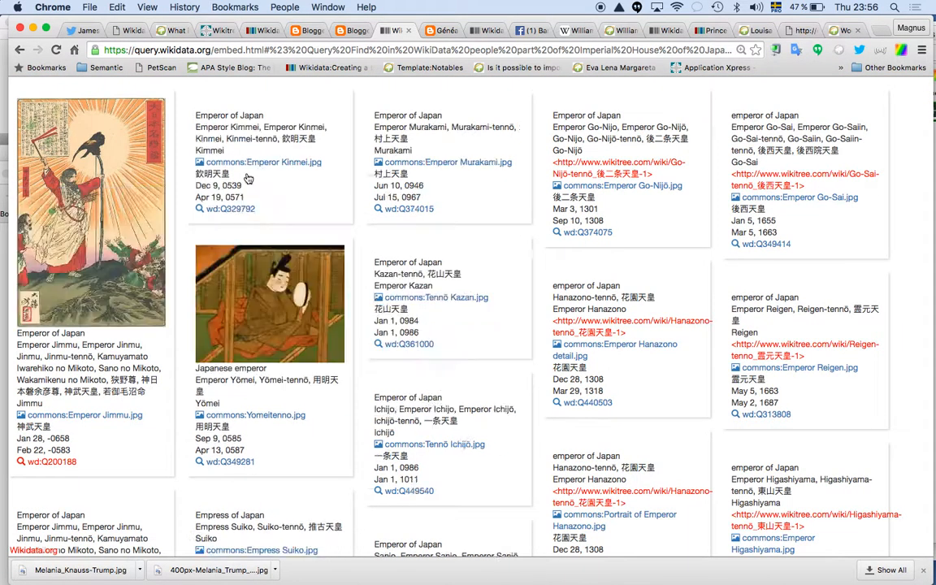
Look through the image grid of Japanese emperors, view Emperor Ōgimachi's linked WikiTree profile, and return to the grid.
scroll(249, 178, down, 10)
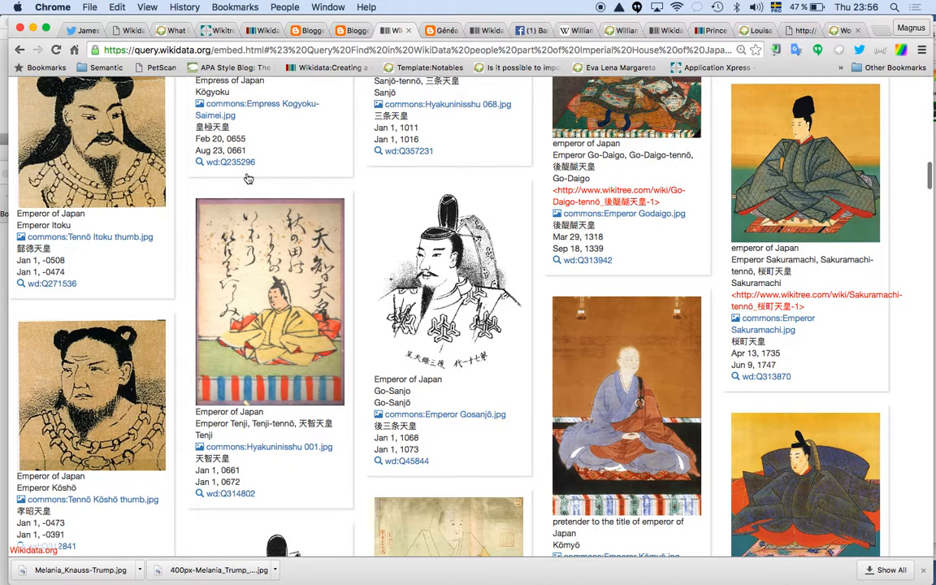
scroll(248, 178, down, 20)
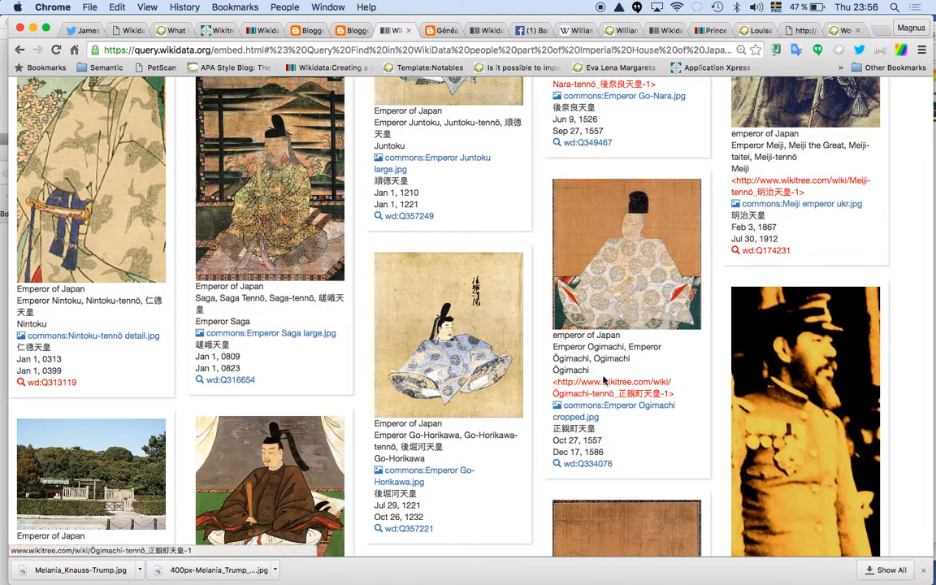
click(605, 385)
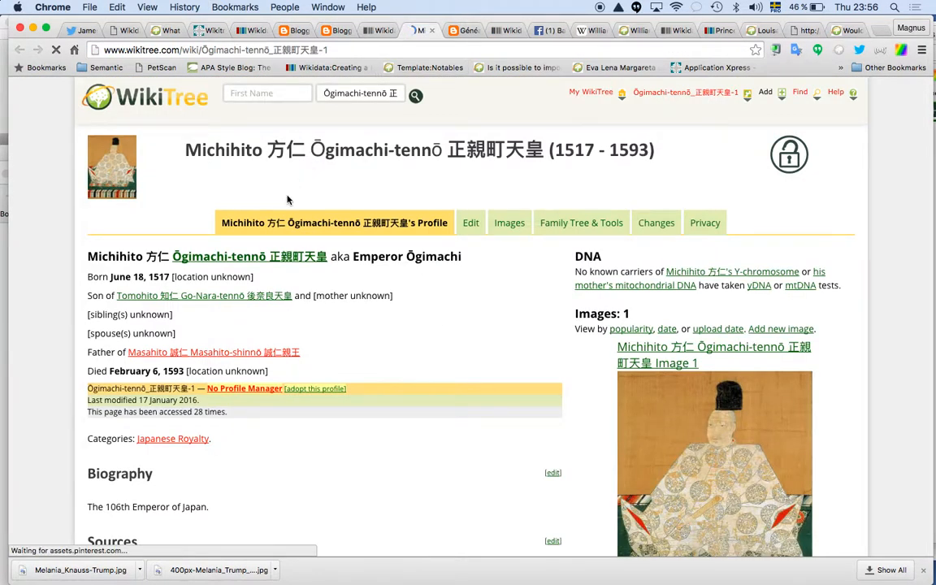
scroll(287, 199, down, 5)
scroll(287, 199, up, 2)
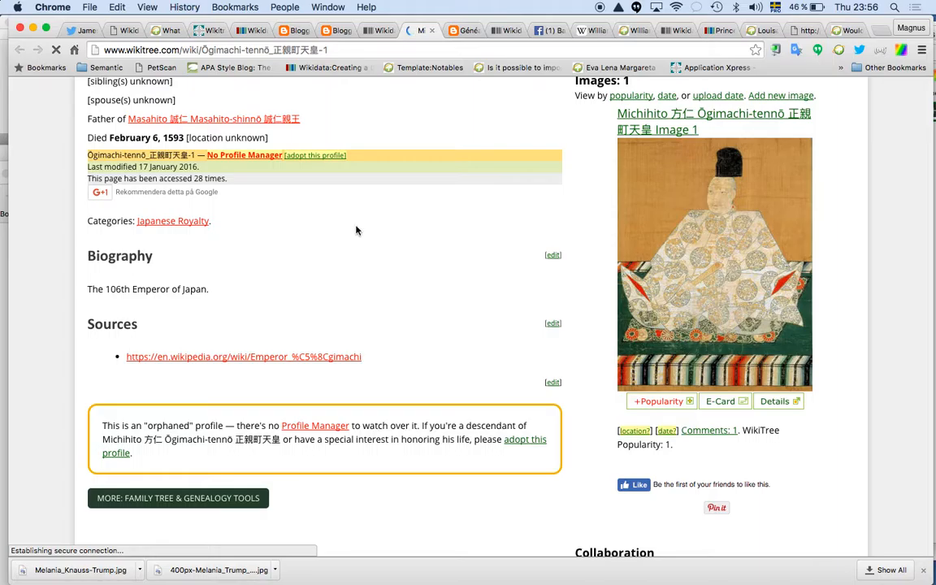
click(380, 30)
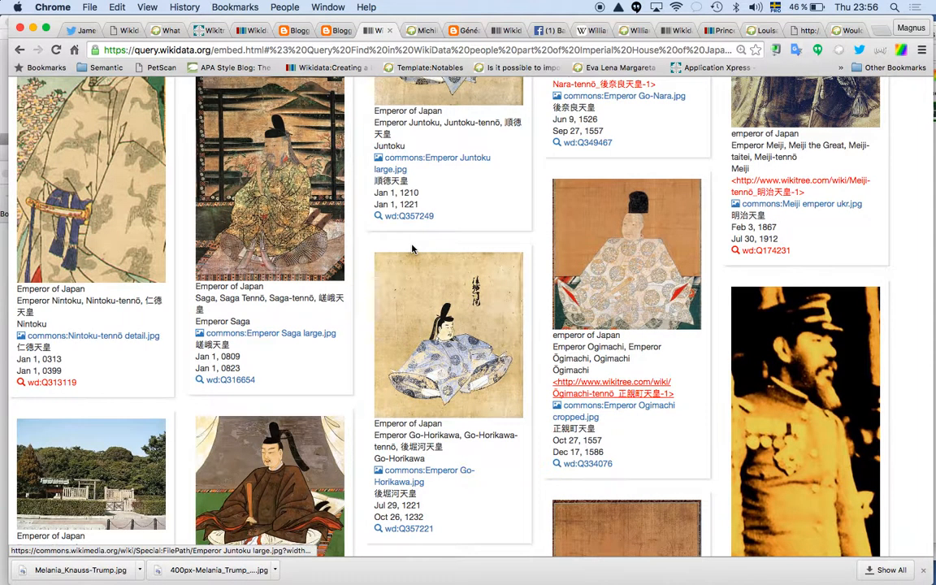
Remove embed.html from the result page's address and load it to open the Imperial House of Japan query in the editor.
scroll(412, 249, up, 5)
scroll(412, 250, up, 15)
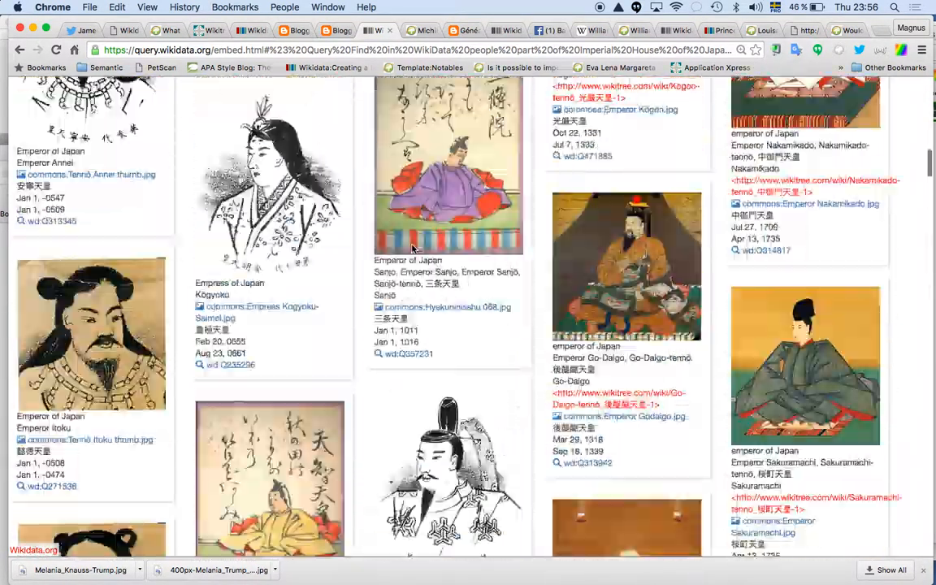
scroll(412, 250, up, 3)
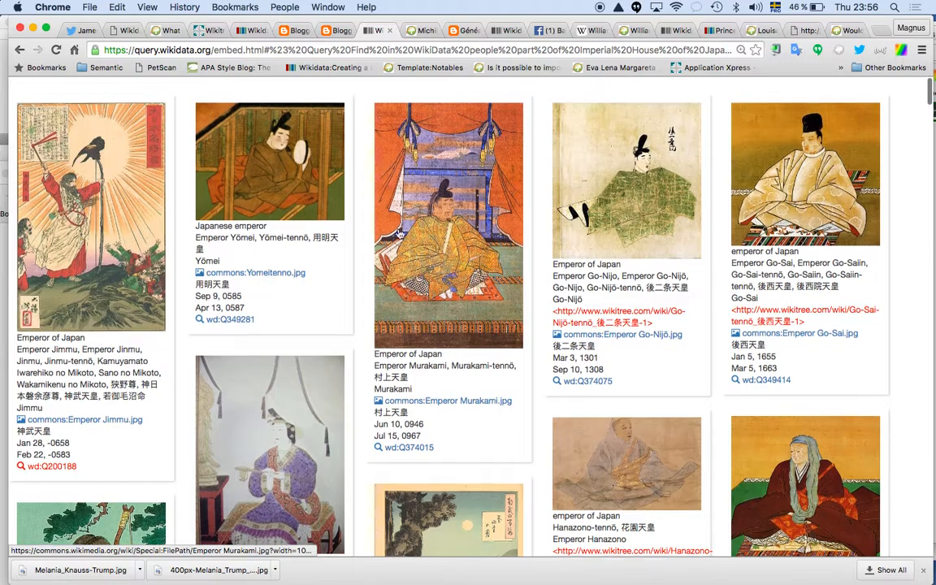
click(269, 50)
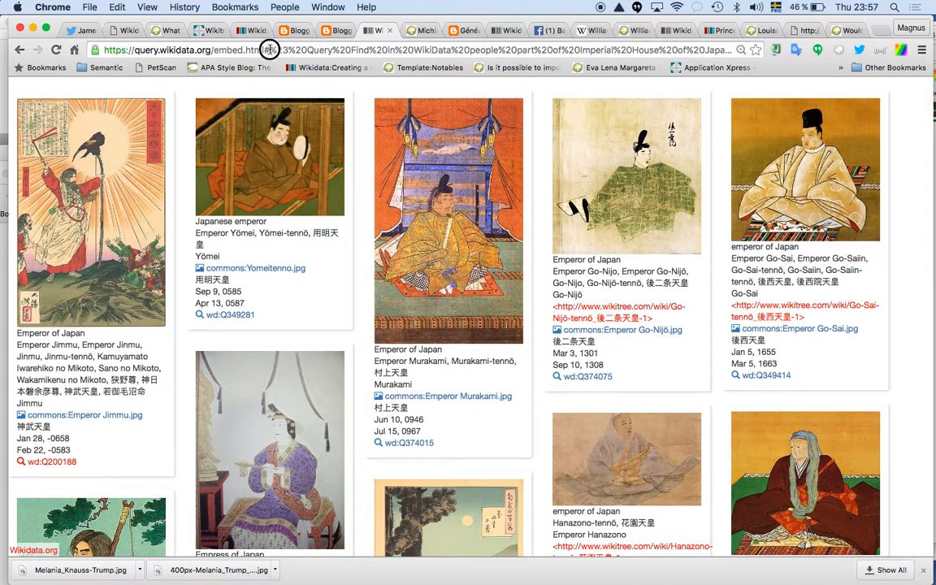
click(269, 49)
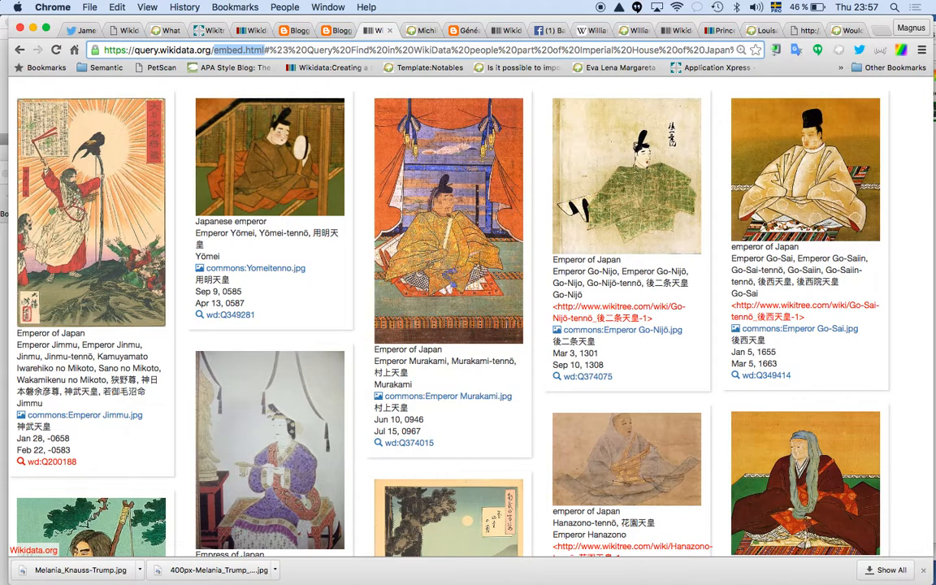
key(BackSpace)
key(Return)
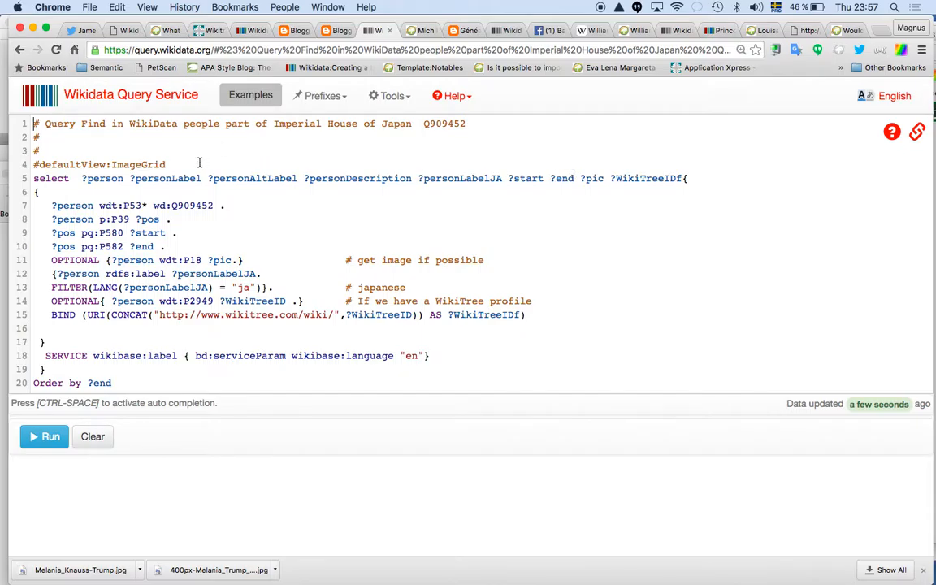
Set the Imperial House of Japan query's default view to Timeline and run the query.
drag(193, 163, 34, 164)
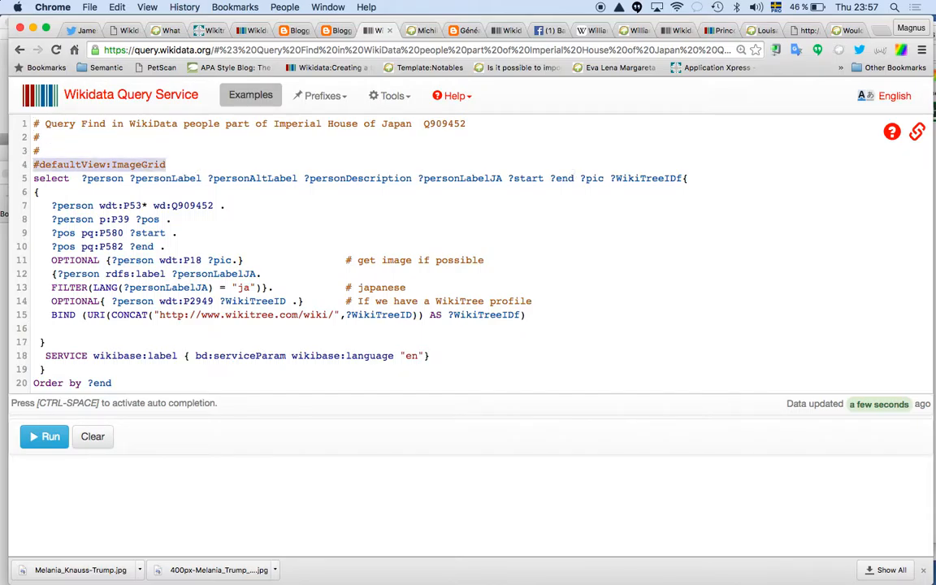
key(BackSpace)
text(#defa)
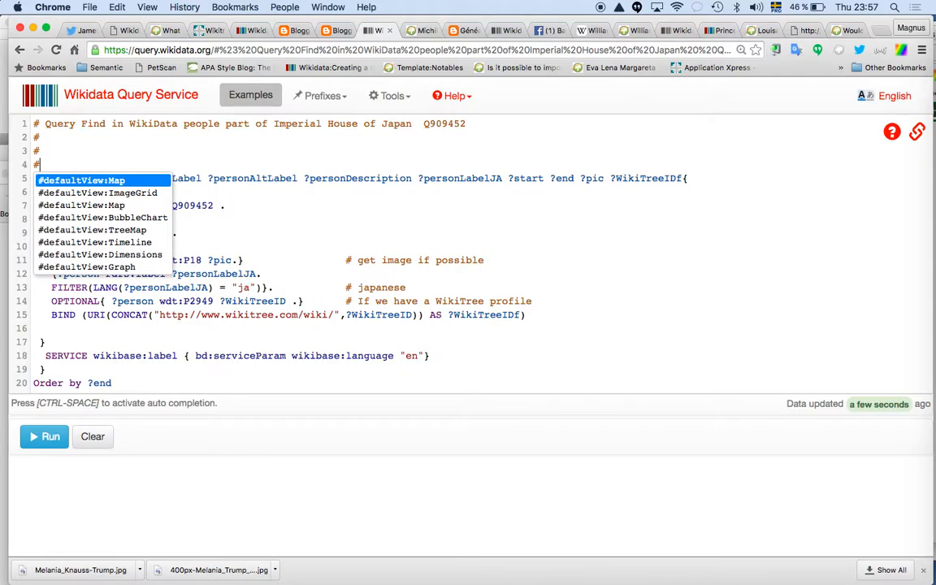
click(127, 244)
click(45, 437)
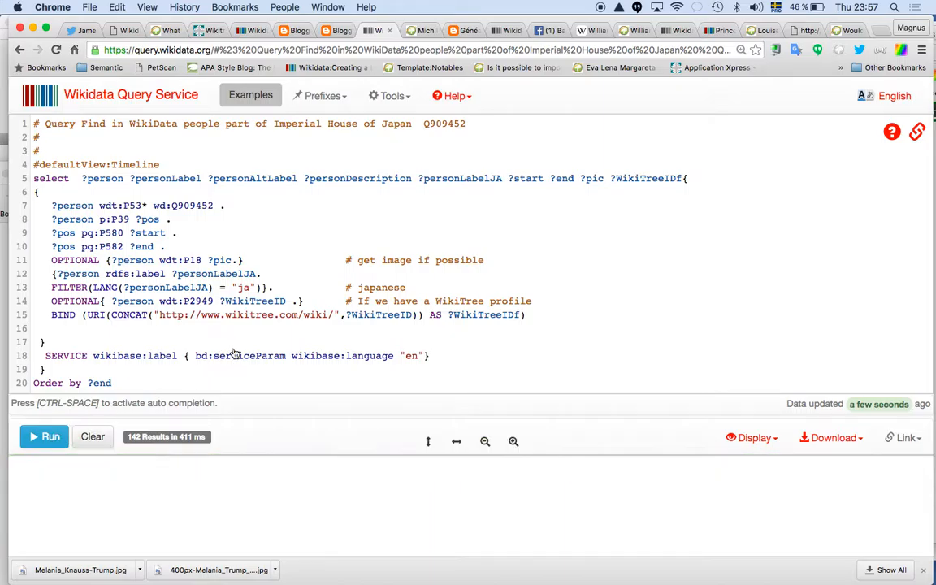
Enlarge the resulting timeline of Japanese emperors so the individual cards can be read.
scroll(234, 354, down, 1)
scroll(235, 354, up, 2)
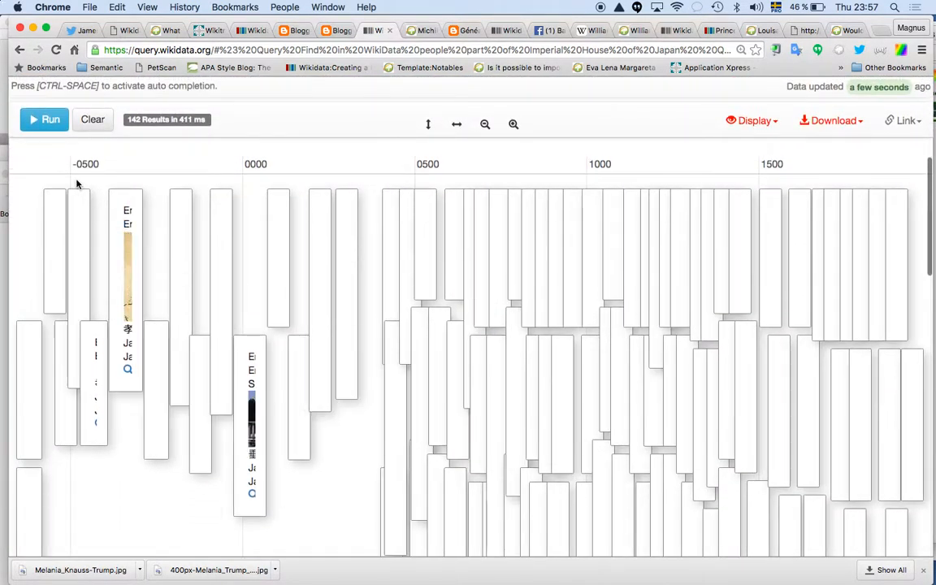
click(513, 125)
click(513, 124)
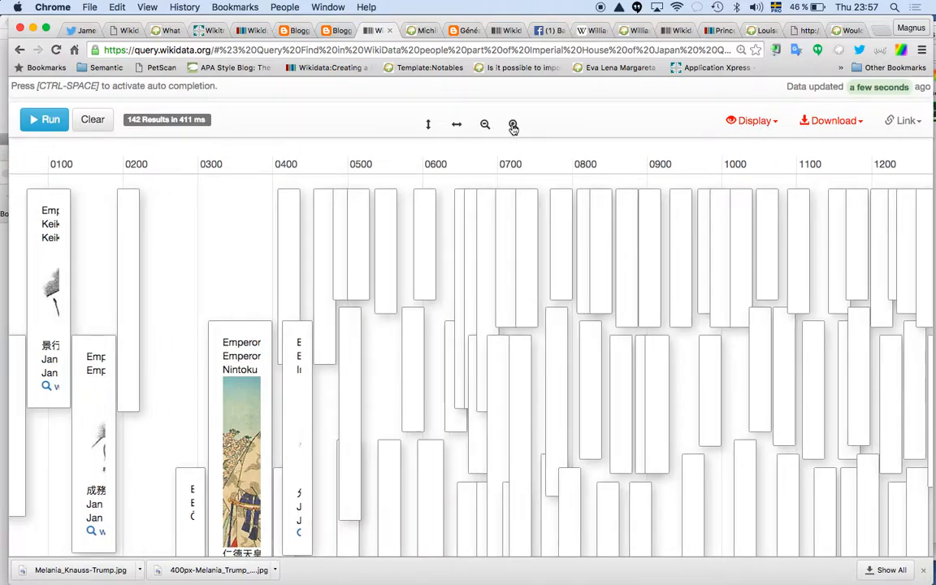
click(513, 124)
click(513, 125)
click(513, 124)
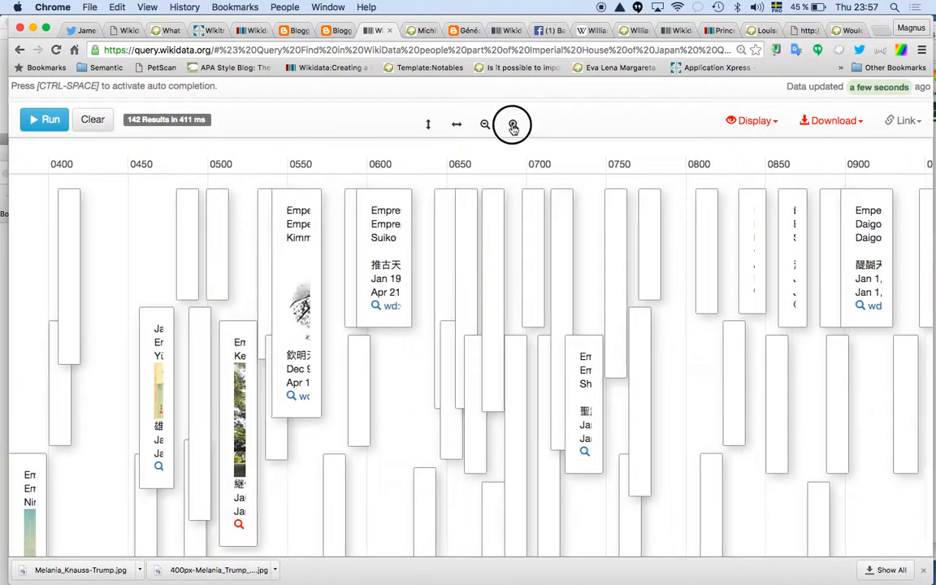
click(513, 124)
Look along the timeline of emperors from the 7th century to the 14th century.
drag(580, 271, 69, 266)
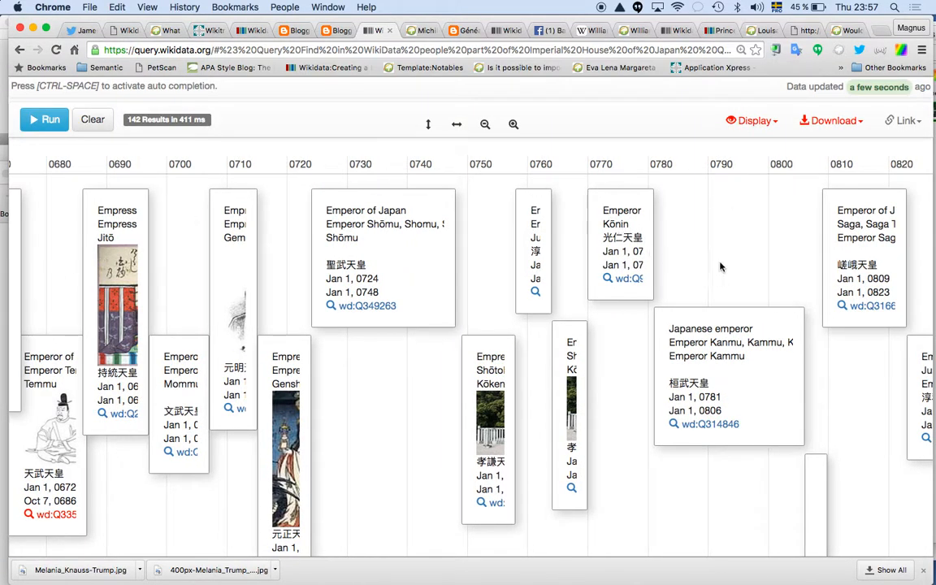
drag(720, 267, 57, 334)
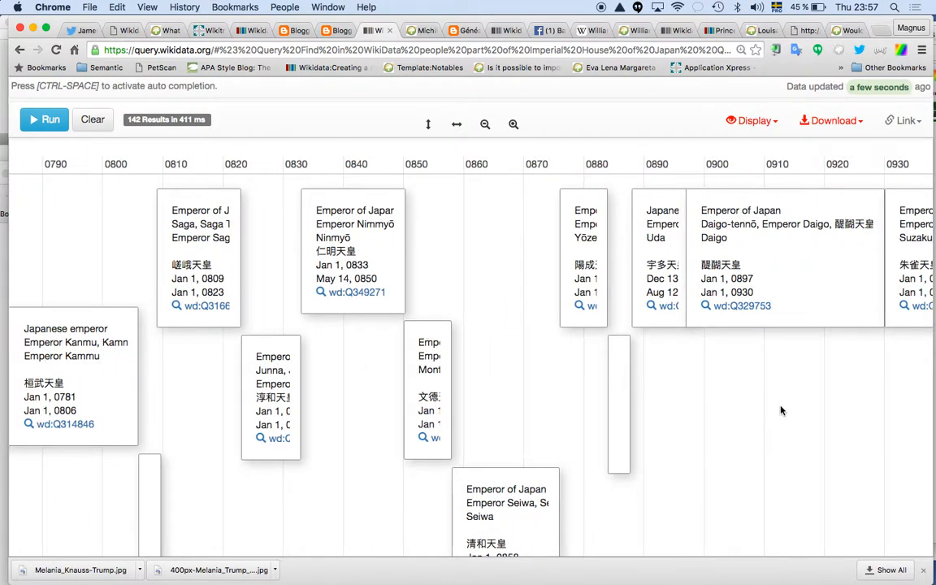
right_click(590, 410)
click(520, 422)
drag(476, 374, 159, 418)
drag(468, 464, 66, 469)
drag(800, 385, 6, 398)
drag(615, 365, 545, 365)
right_click(544, 365)
click(320, 383)
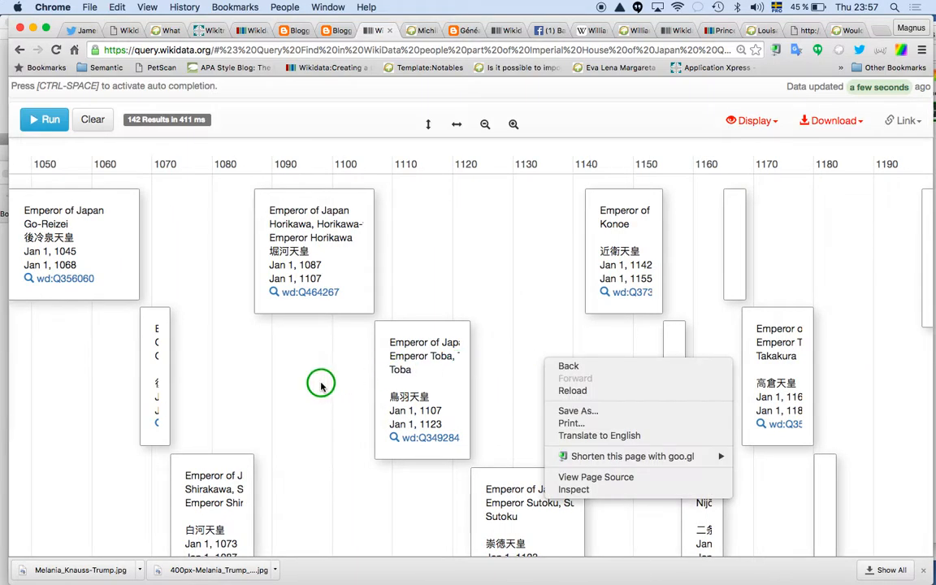
drag(786, 267, 5, 309)
drag(619, 290, 317, 291)
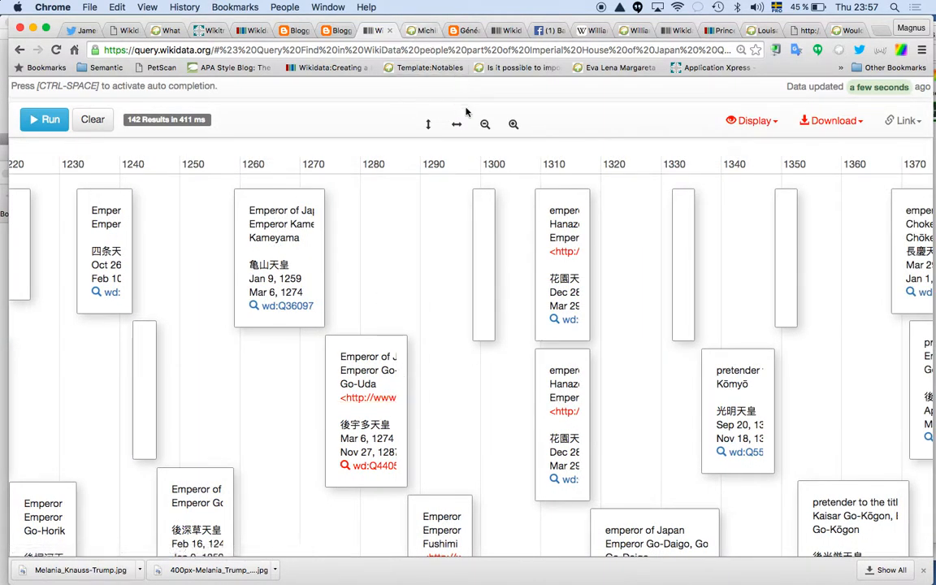
Enlarge the timeline around the year 1300 and open the WikiTree profile linked on Emperor Go-Uda's card.
click(513, 125)
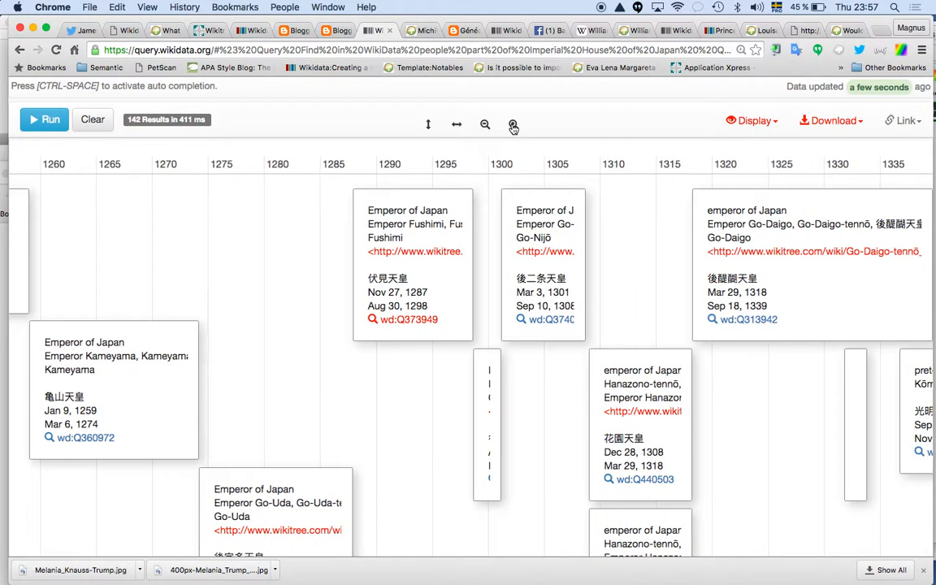
click(512, 126)
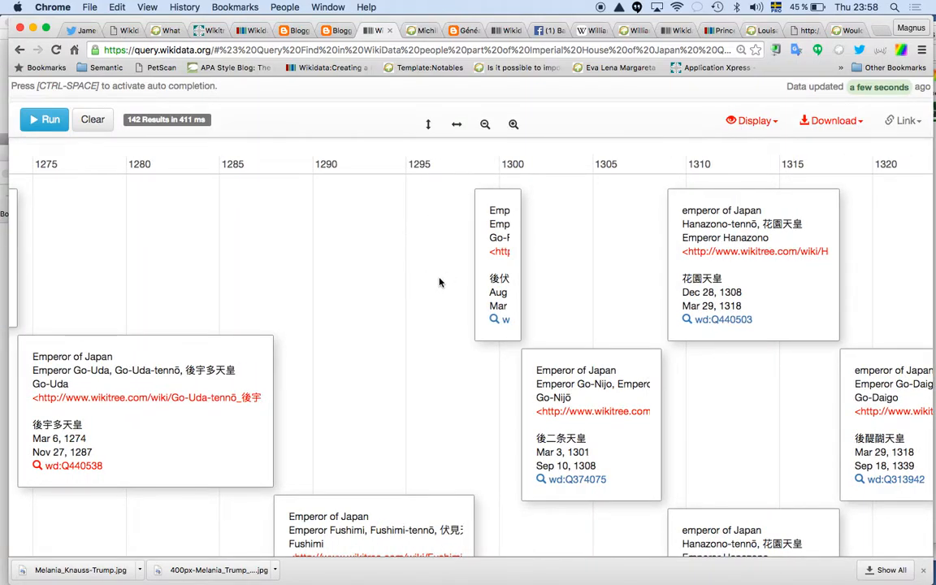
click(199, 404)
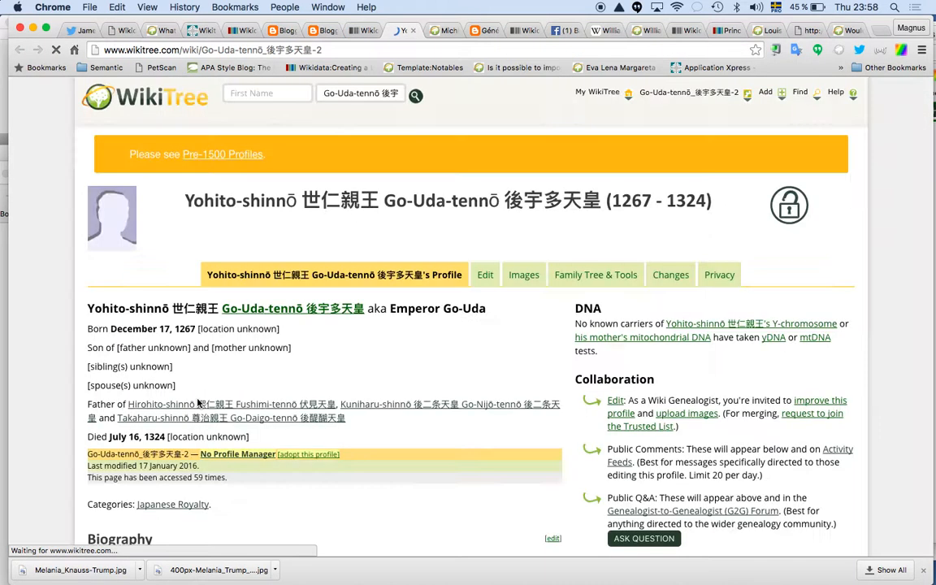
Follow the Wikipedia source on Emperor Go-Uda's WikiTree profile and open that article's Wikidata item.
scroll(197, 402, down, 6)
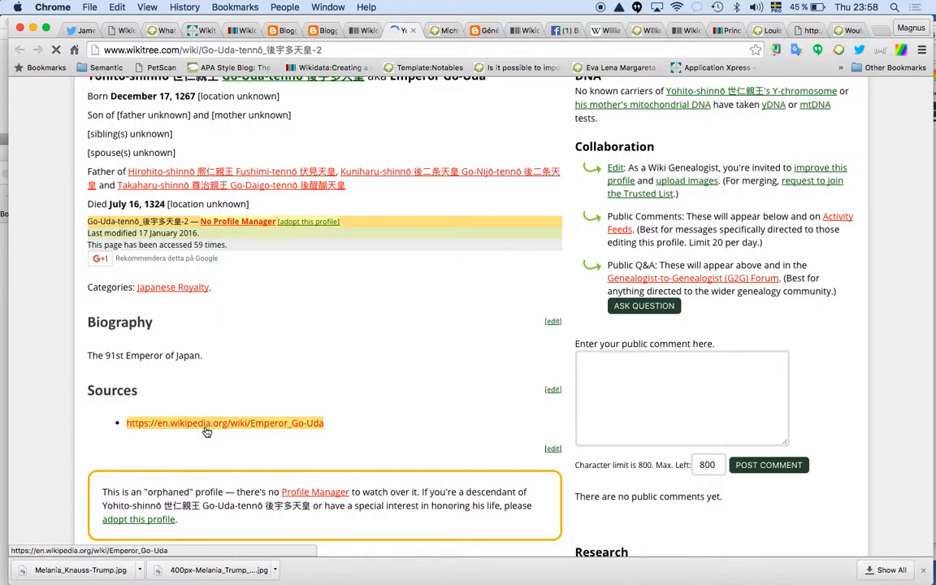
click(208, 427)
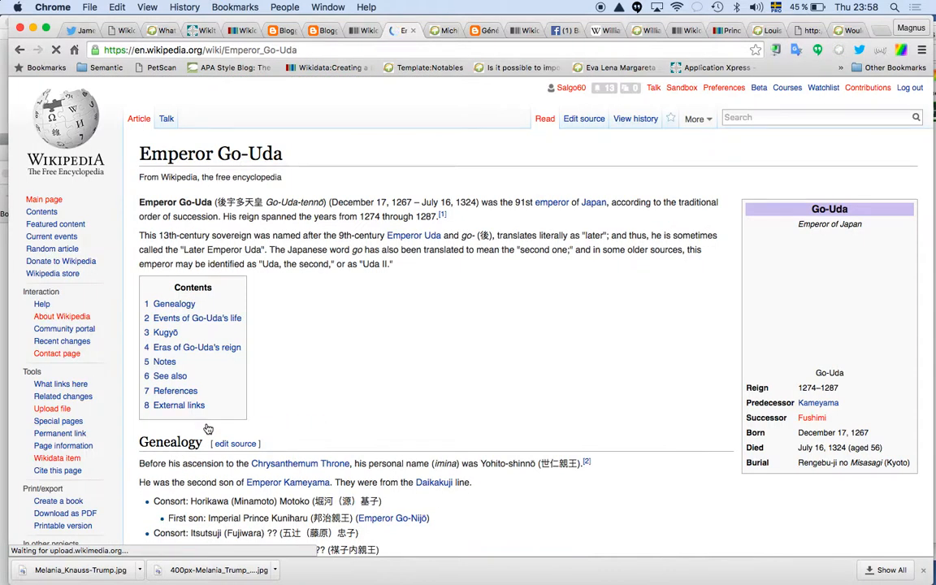
scroll(209, 424, down, 3)
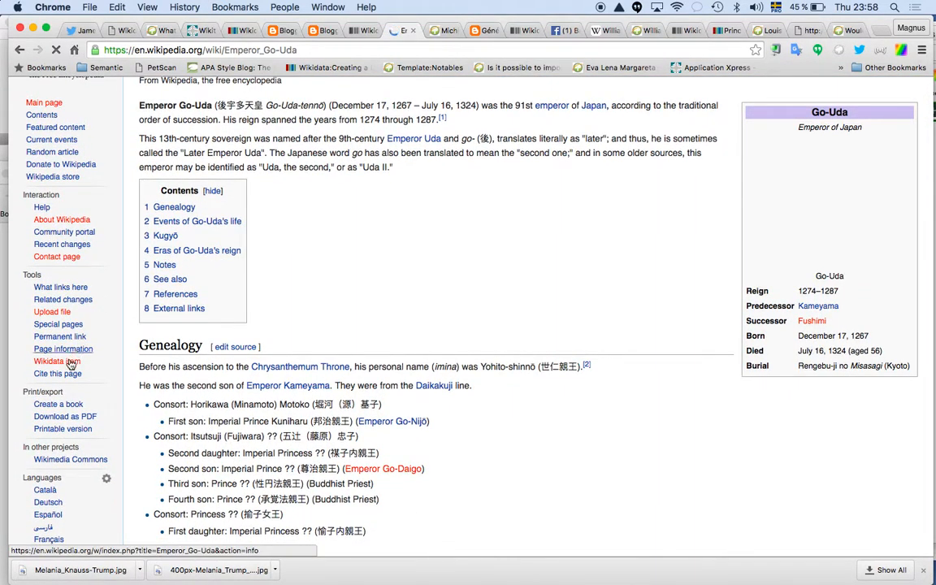
click(67, 366)
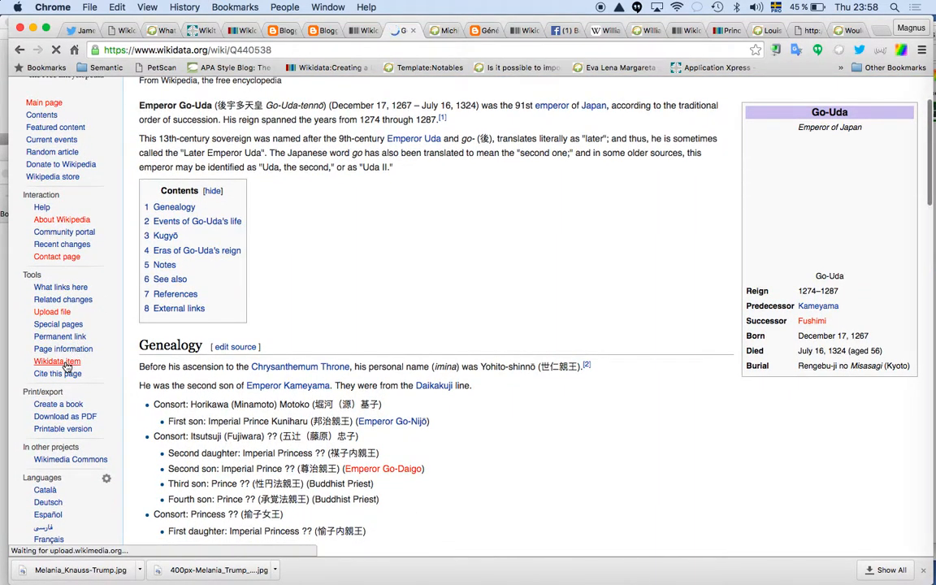
Examine the family, birth, death and citizenship statements on Go-Uda's Wikidata item.
scroll(161, 342, down, 5)
scroll(162, 333, down, 3)
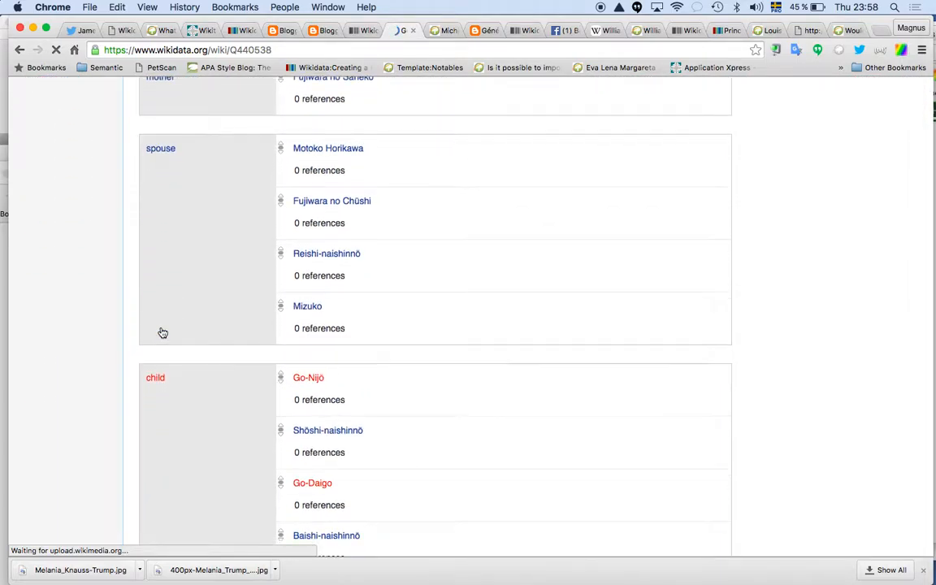
scroll(163, 333, up, 3)
scroll(161, 332, up, 6)
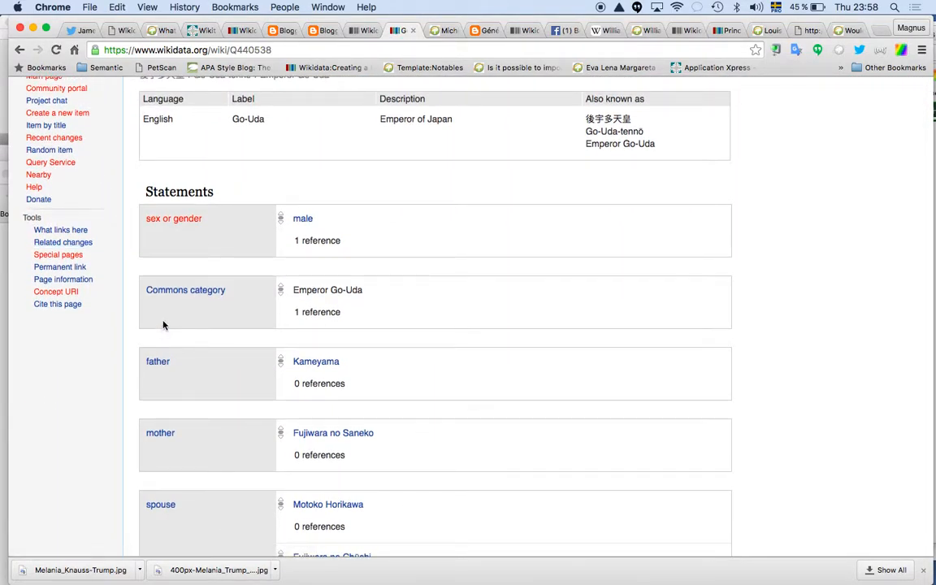
scroll(192, 228, down, 10)
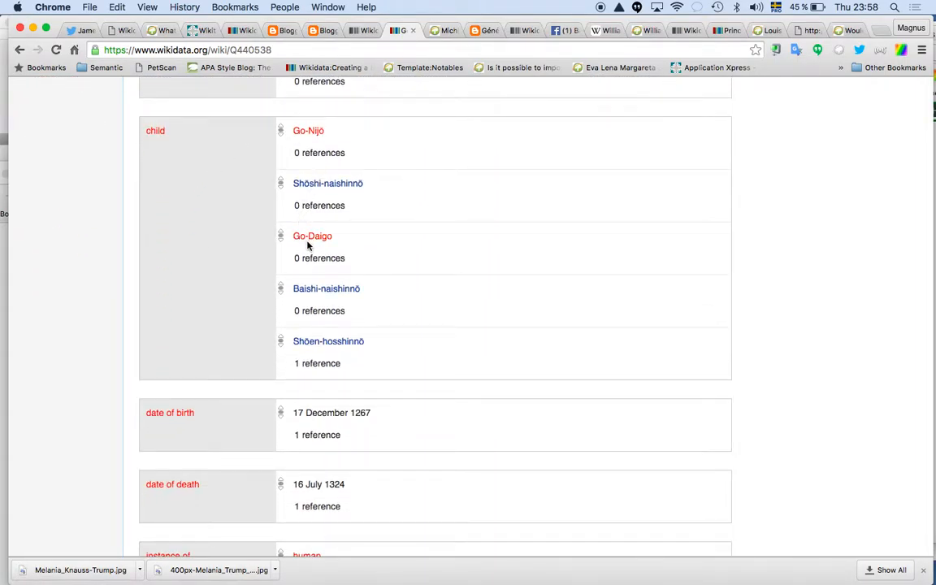
scroll(291, 250, down, 3)
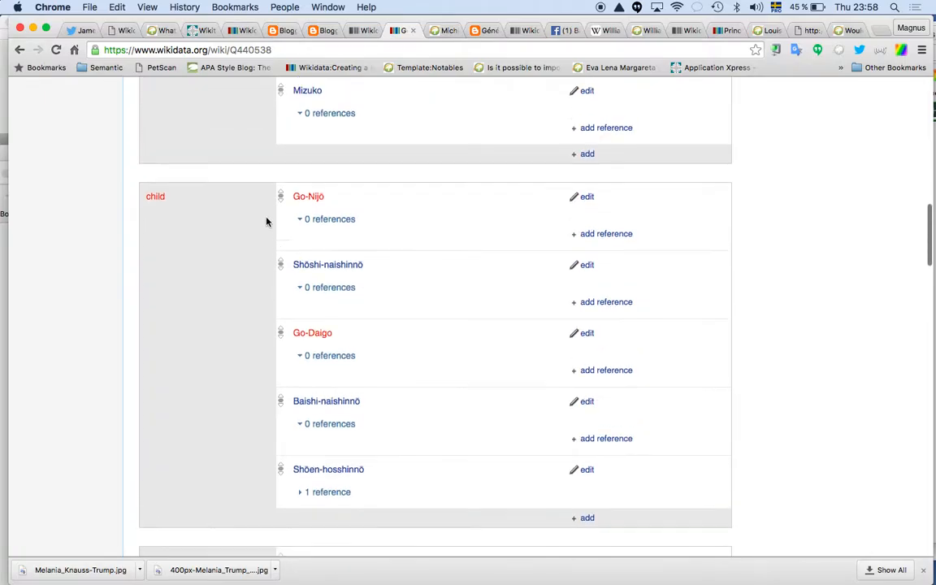
scroll(266, 221, up, 4)
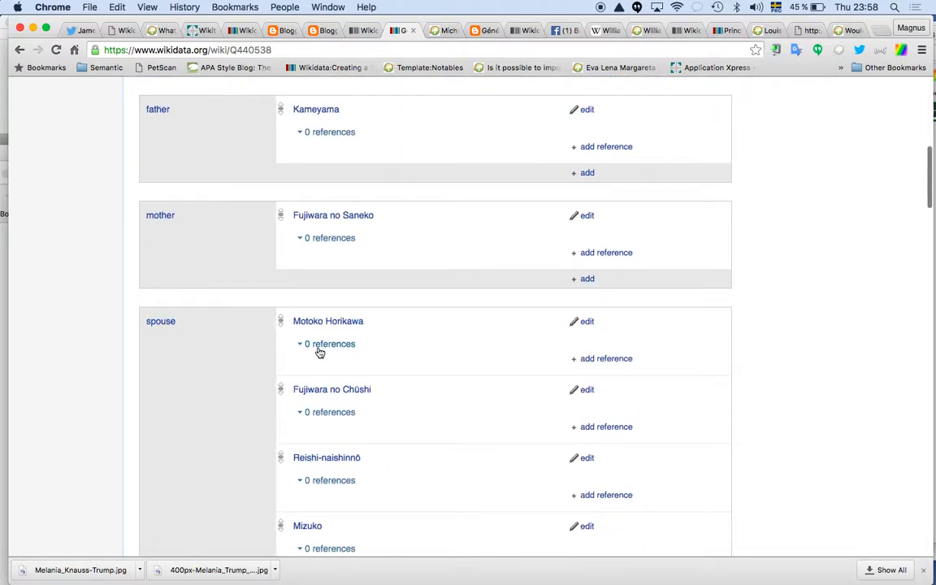
scroll(328, 360, up, 1)
scroll(320, 278, down, 10)
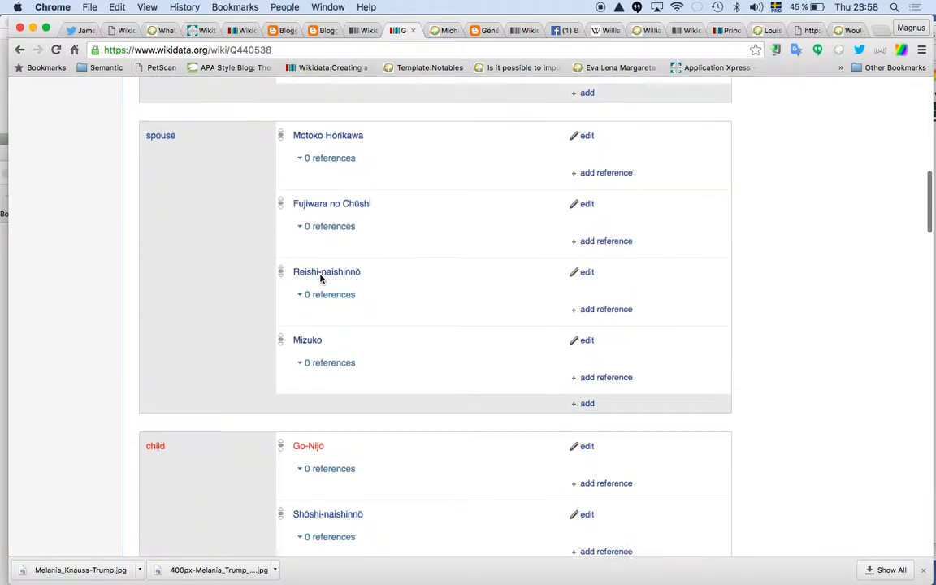
scroll(322, 280, down, 7)
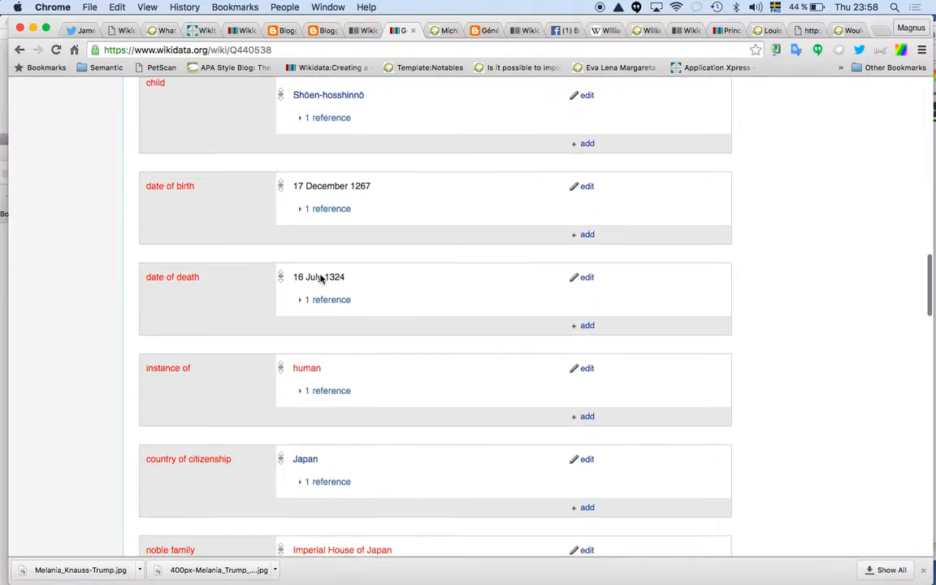
scroll(250, 261, down, 3)
scroll(249, 261, down, 1)
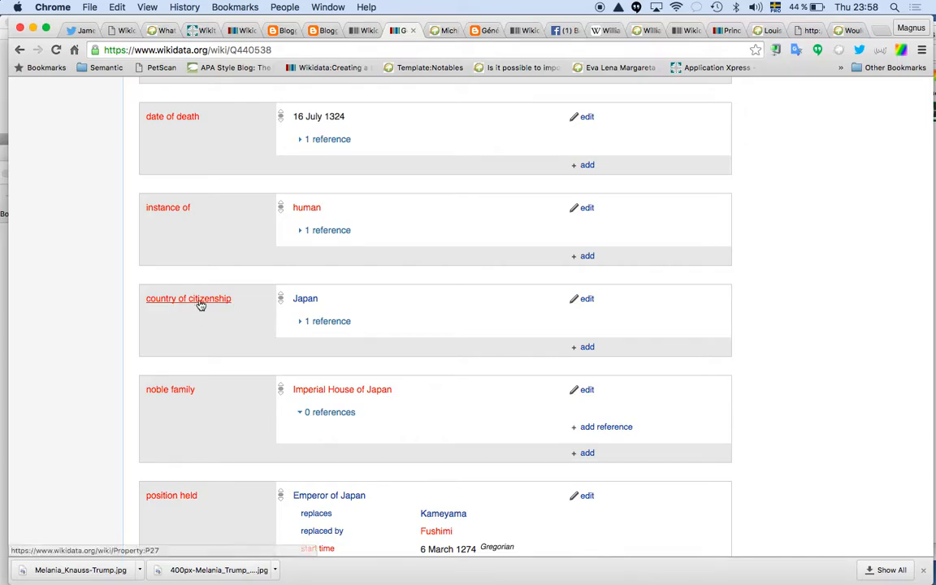
Open the Imperial House of Japan item from Go-Uda's noble family statement in a new tab and switch to it.
scroll(347, 305, down, 5)
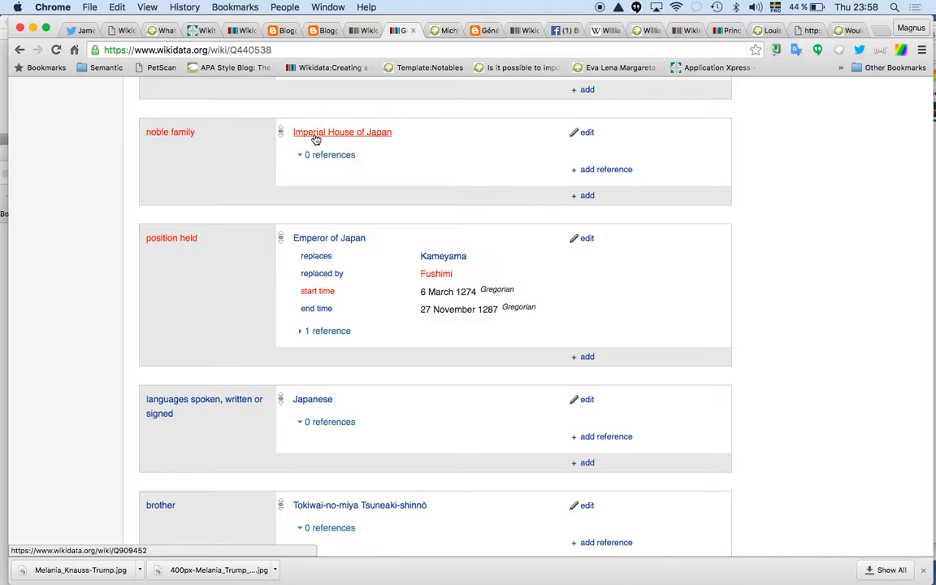
right_click(316, 139)
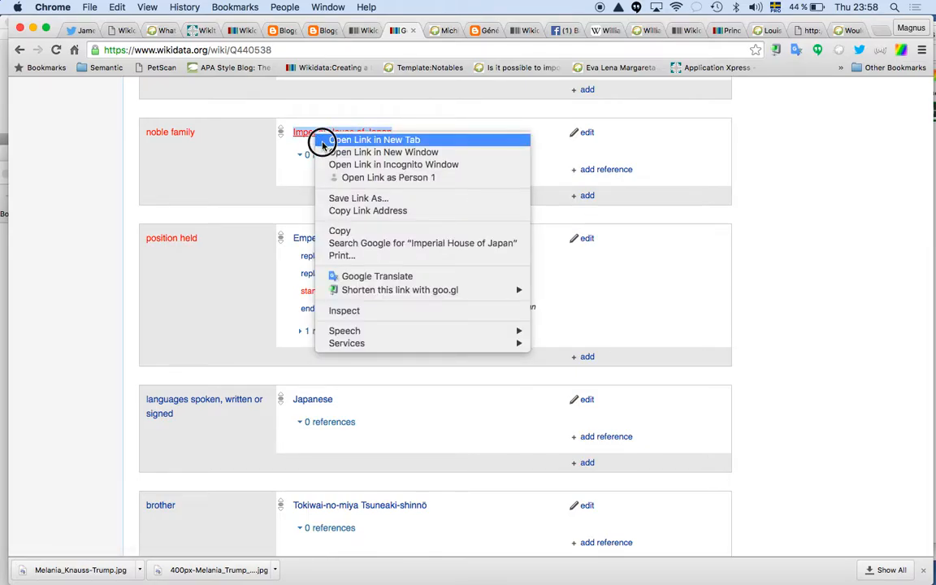
click(323, 140)
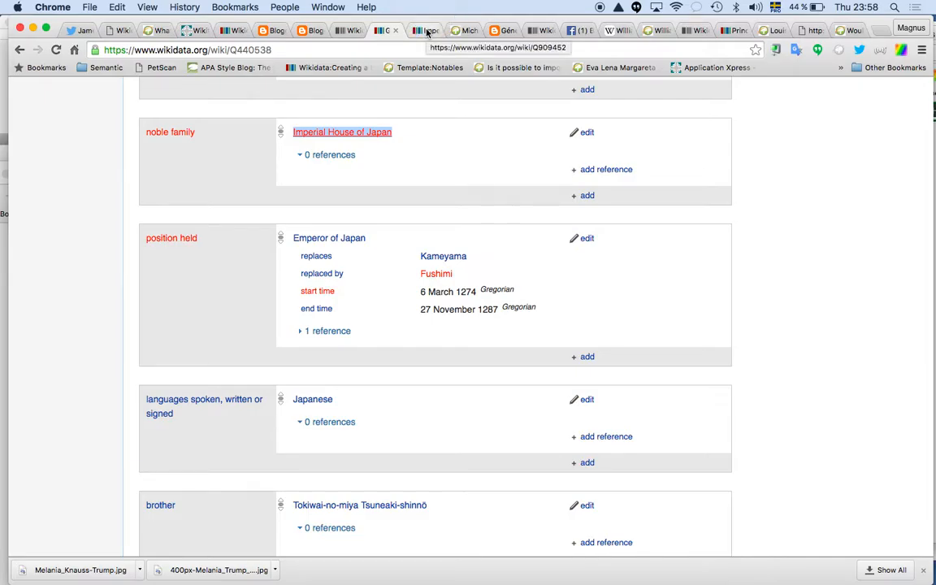
click(427, 31)
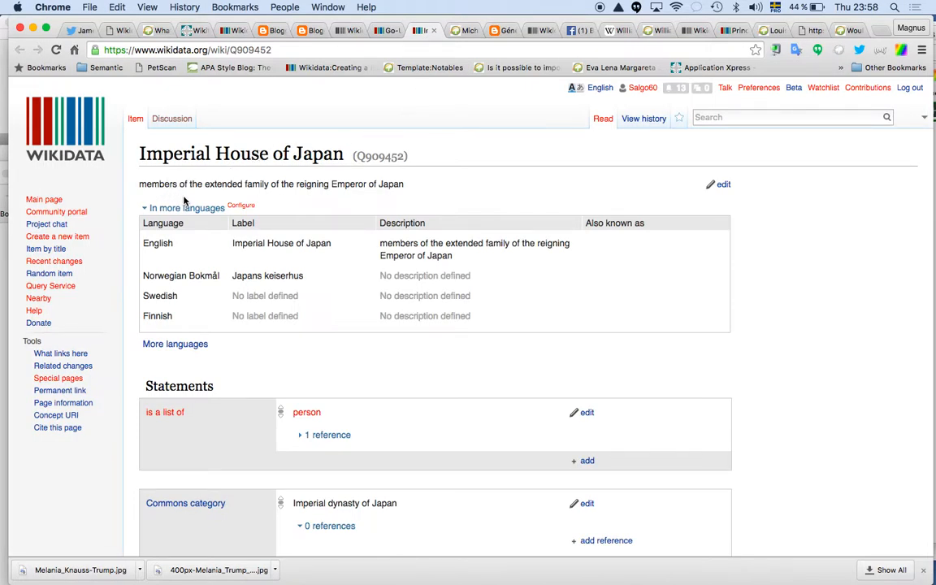
Look through the statements of the Imperial House of Japan item and open its coat of arms image, Imperial Seal of Japan.svg.
scroll(184, 200, down, 3)
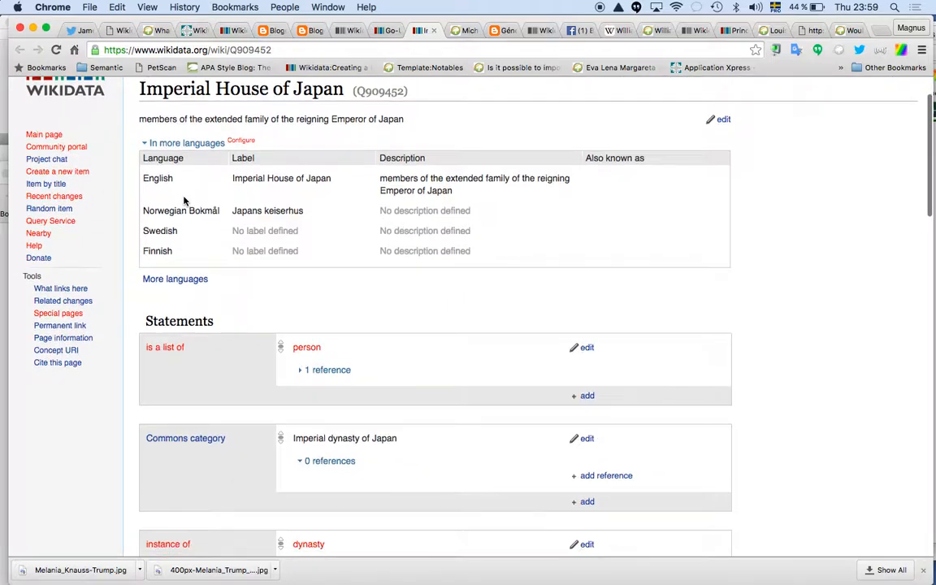
scroll(211, 325, down, 2)
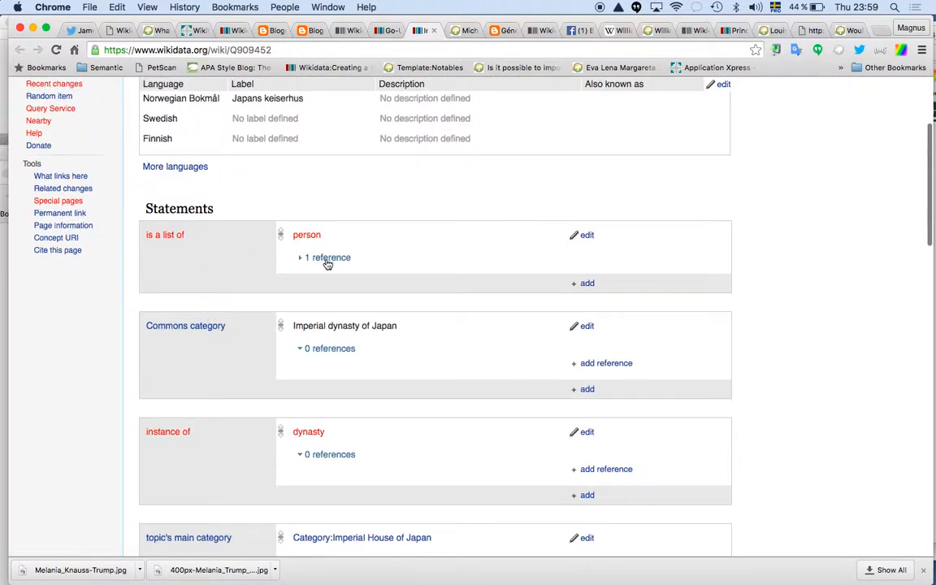
scroll(257, 326, down, 4)
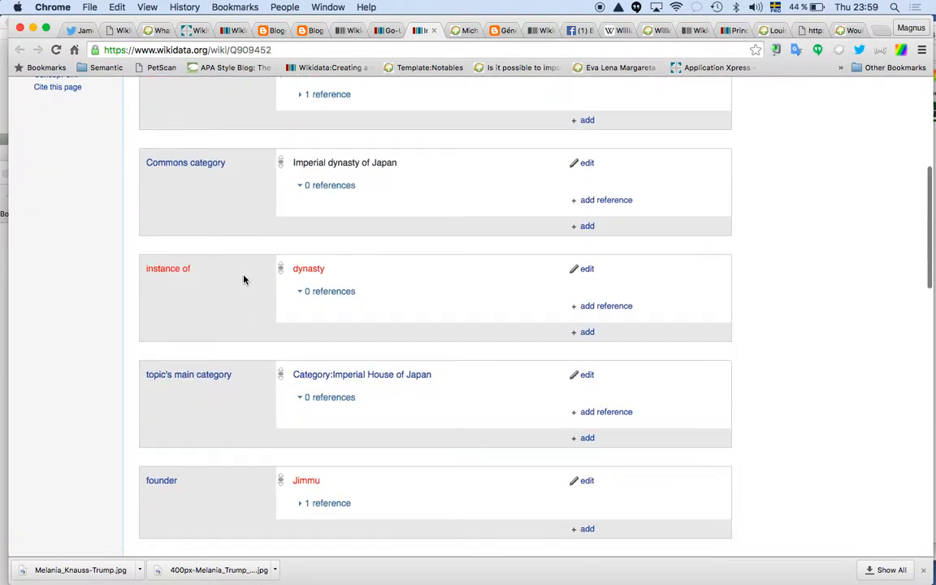
scroll(326, 274, down, 5)
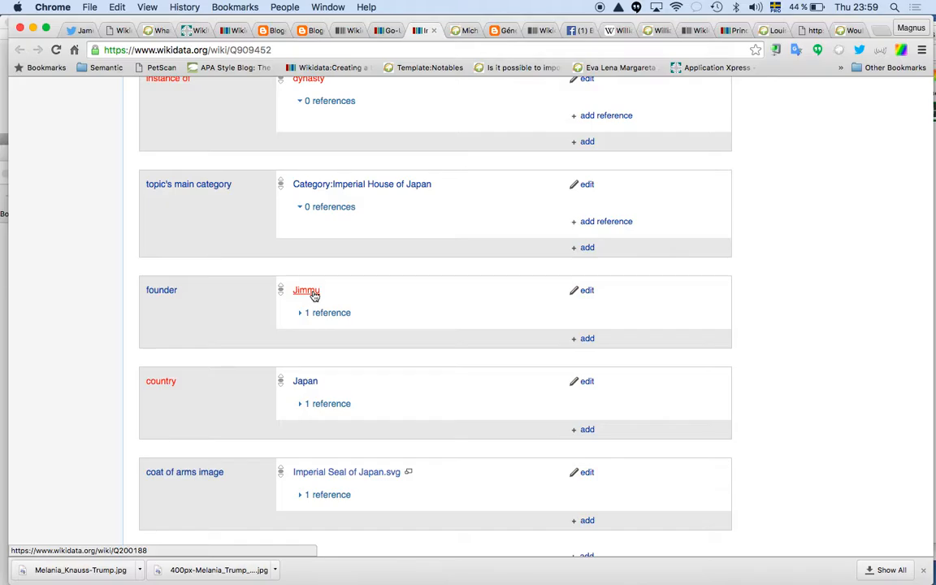
scroll(316, 295, down, 4)
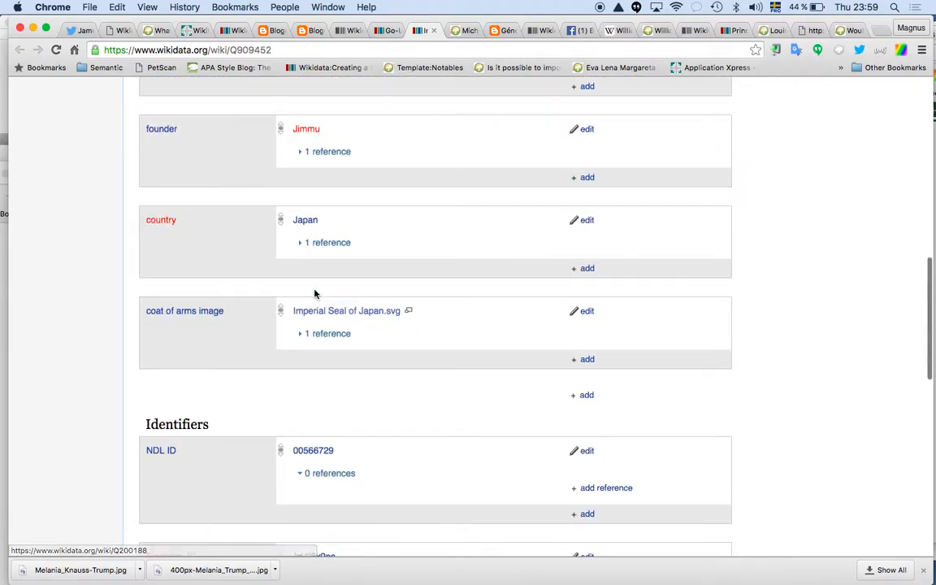
click(322, 312)
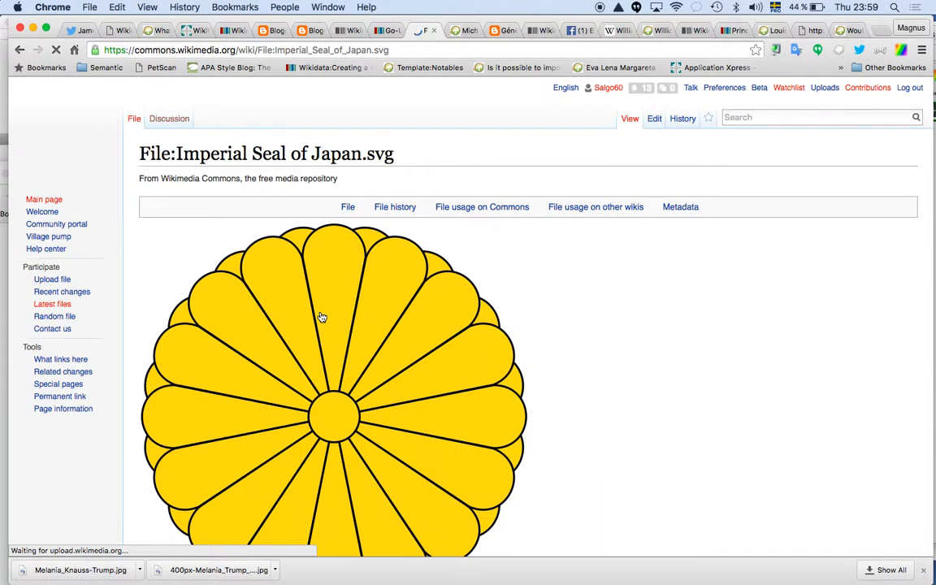
Return from the seal image to the Imperial House of Japan item and open the dynasty item from its instance of statement.
click(20, 50)
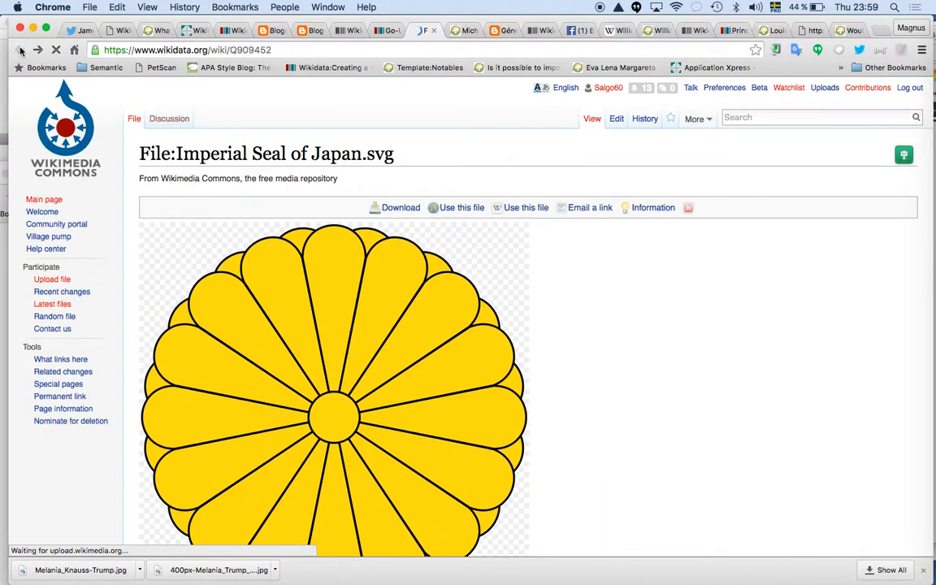
scroll(195, 195, up, 10)
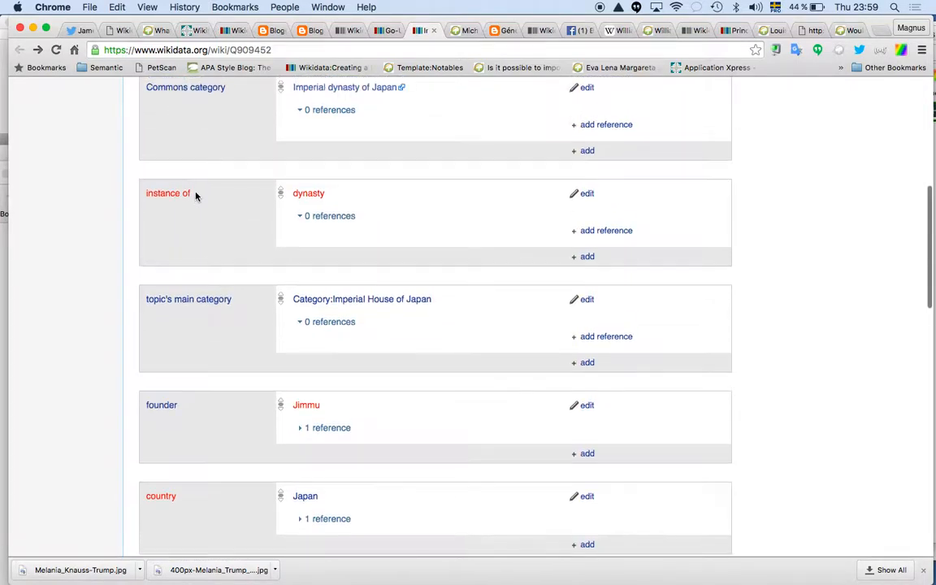
click(312, 201)
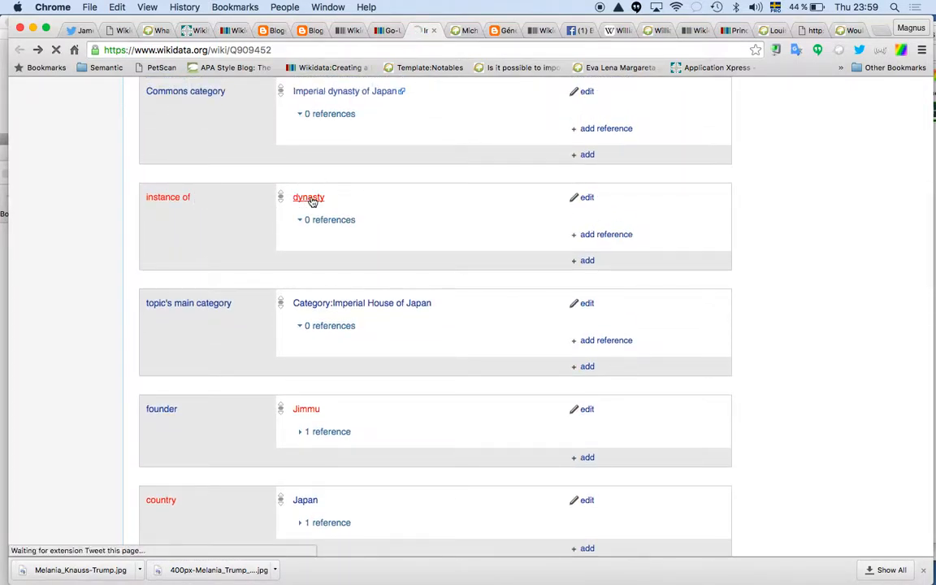
Look through the dynasty item's subclass, category and identifier statements.
scroll(314, 203, down, 4)
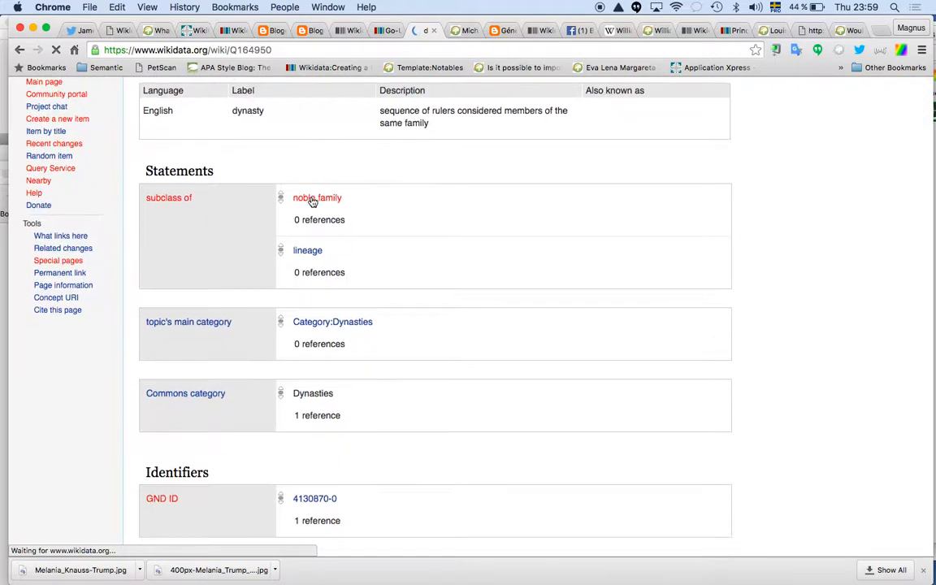
scroll(319, 175, down, 4)
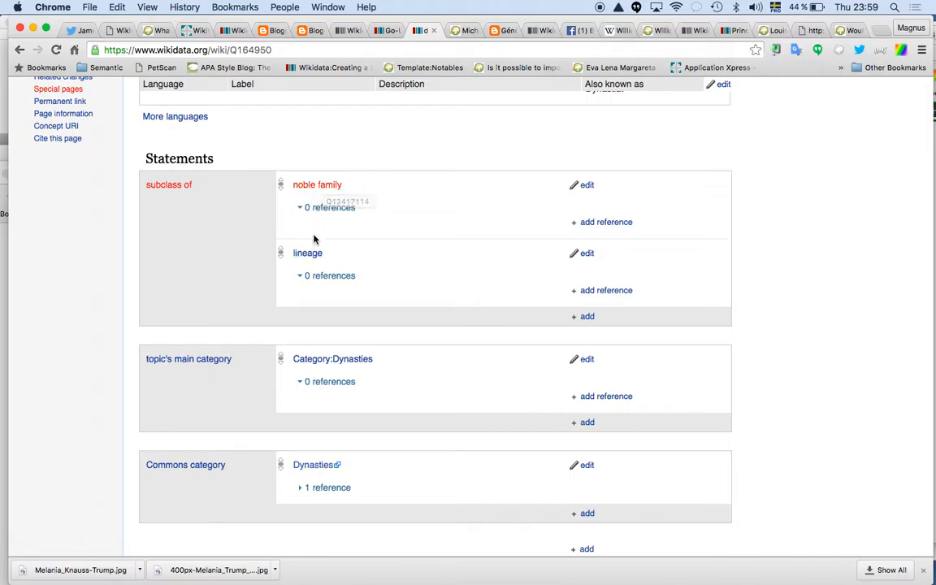
scroll(329, 260, down, 2)
scroll(328, 260, down, 5)
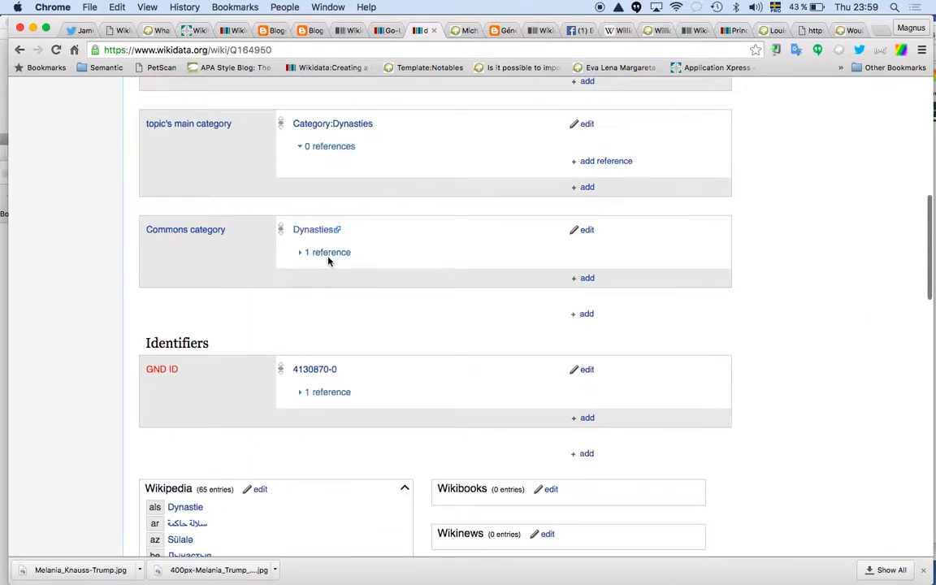
scroll(329, 261, up, 3)
scroll(328, 261, down, 1)
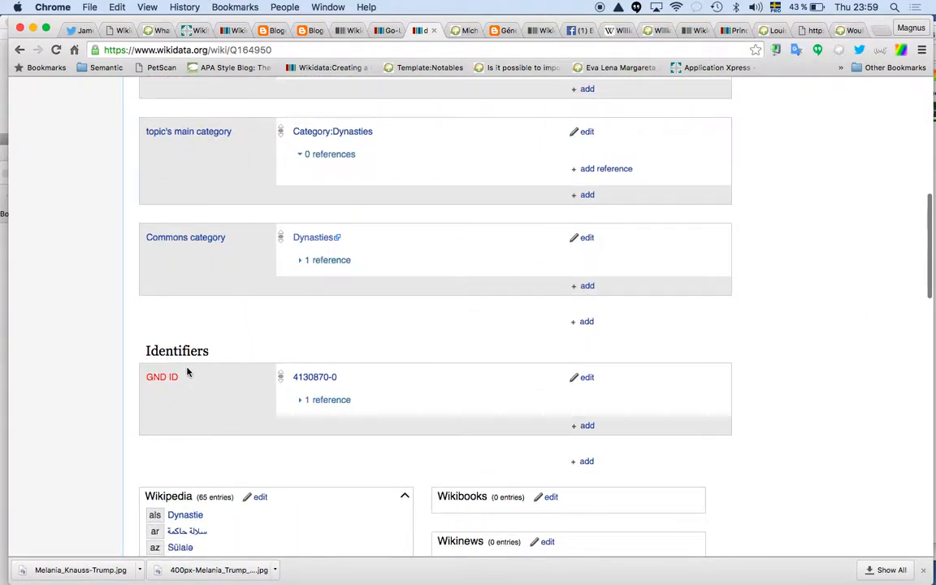
Open the dynasty item's GND ID record in the Deutsche Nationalbibliothek catalogue and read through its synonyms, examples and publications.
click(318, 376)
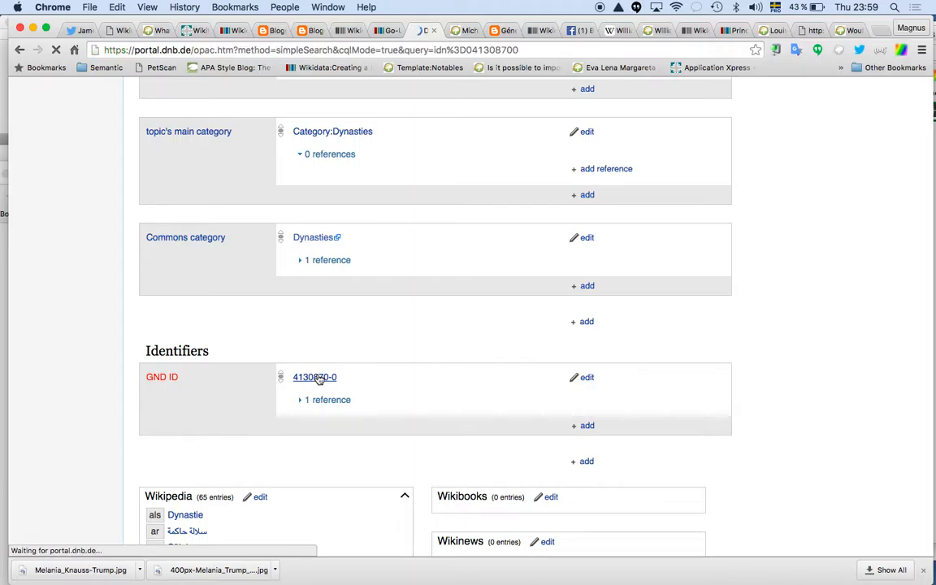
scroll(317, 372, down, 1)
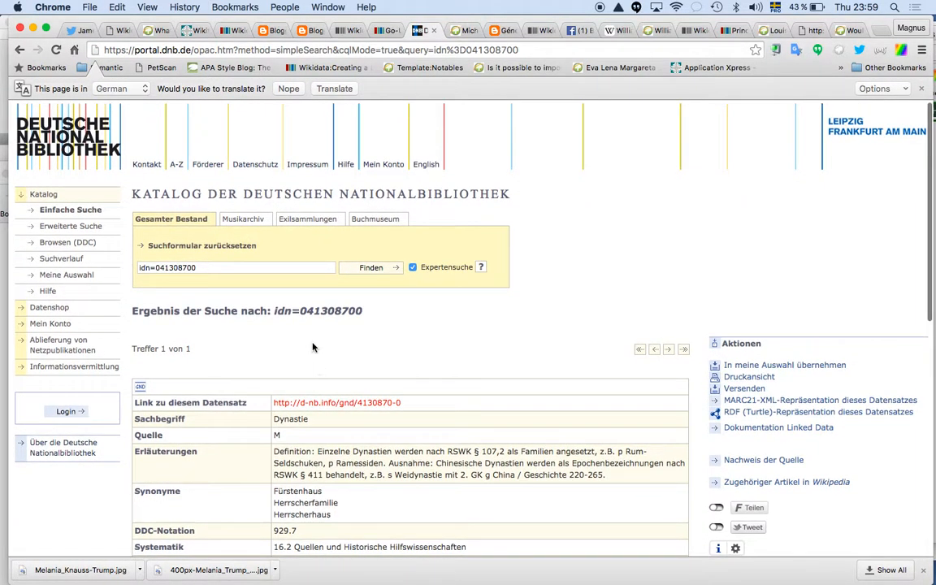
scroll(397, 330, down, 5)
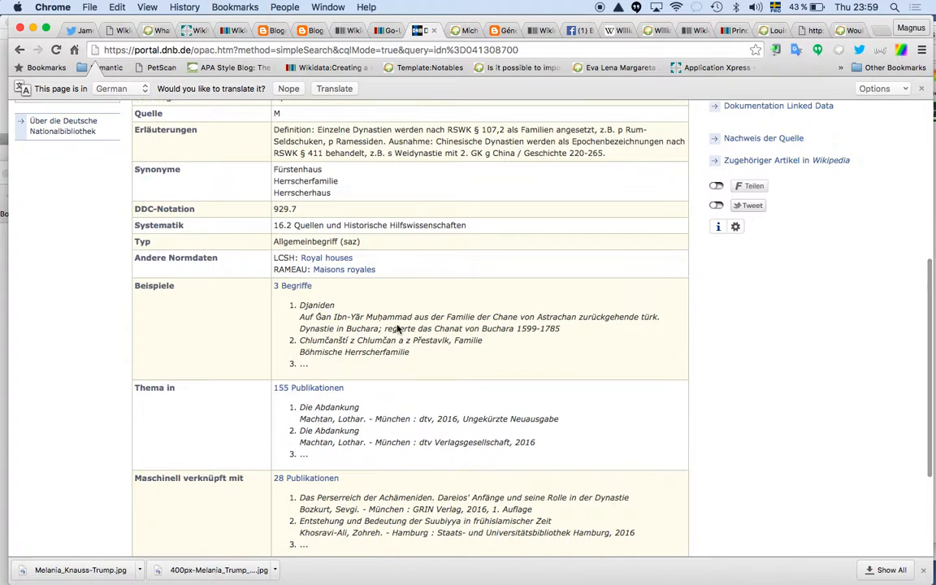
scroll(397, 329, up, 2)
scroll(396, 329, down, 5)
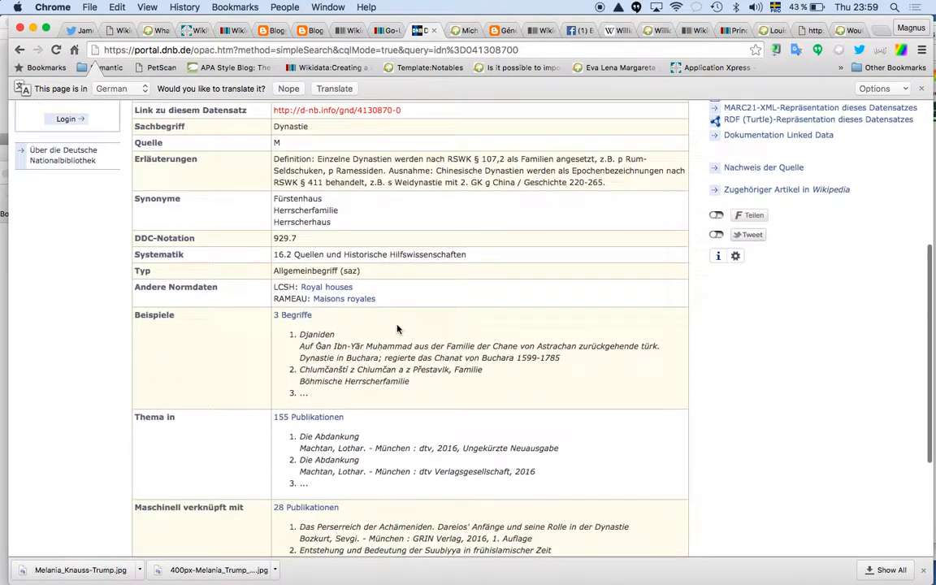
Go back to the dynasty item and close its tab to return to Go-Uda's Wikidata item.
click(20, 49)
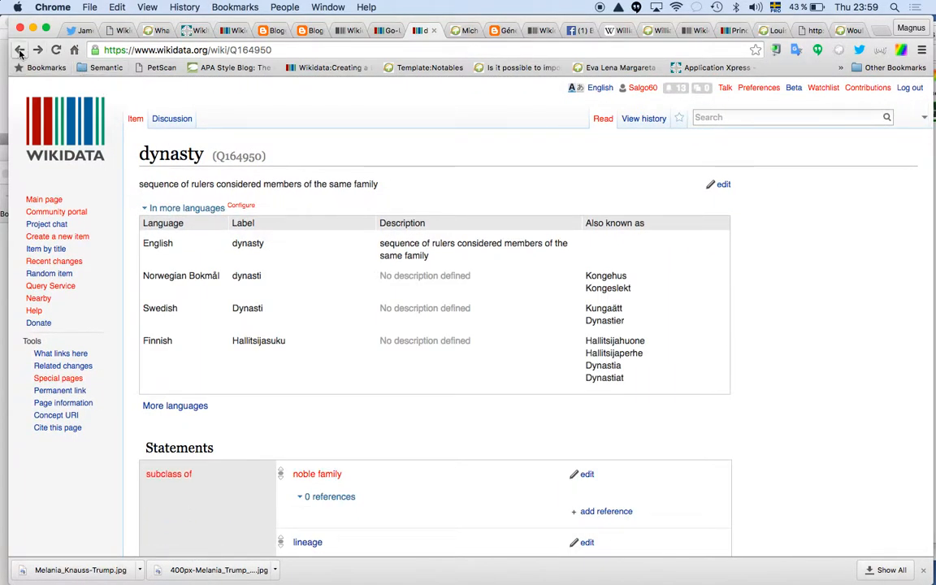
drag(19, 52, 31, 70)
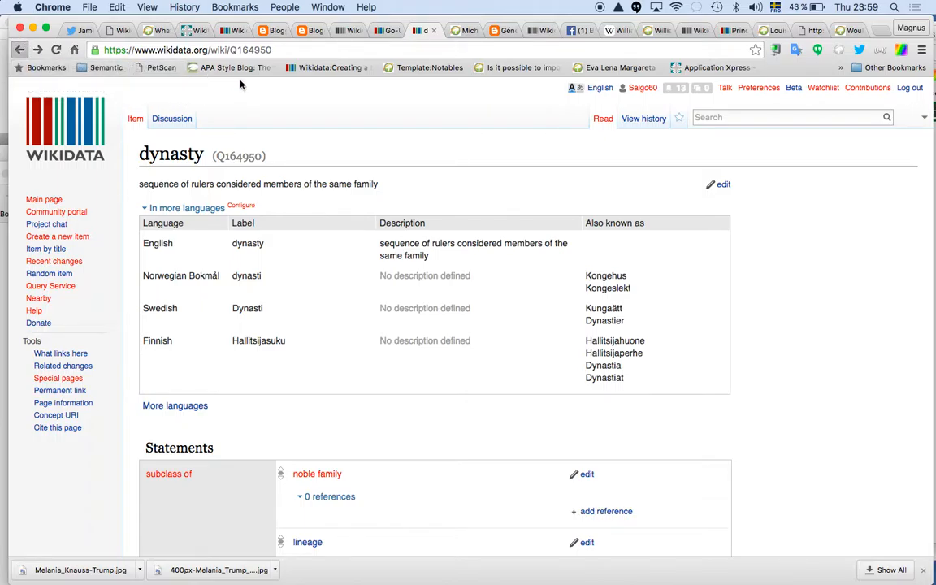
click(435, 31)
click(436, 31)
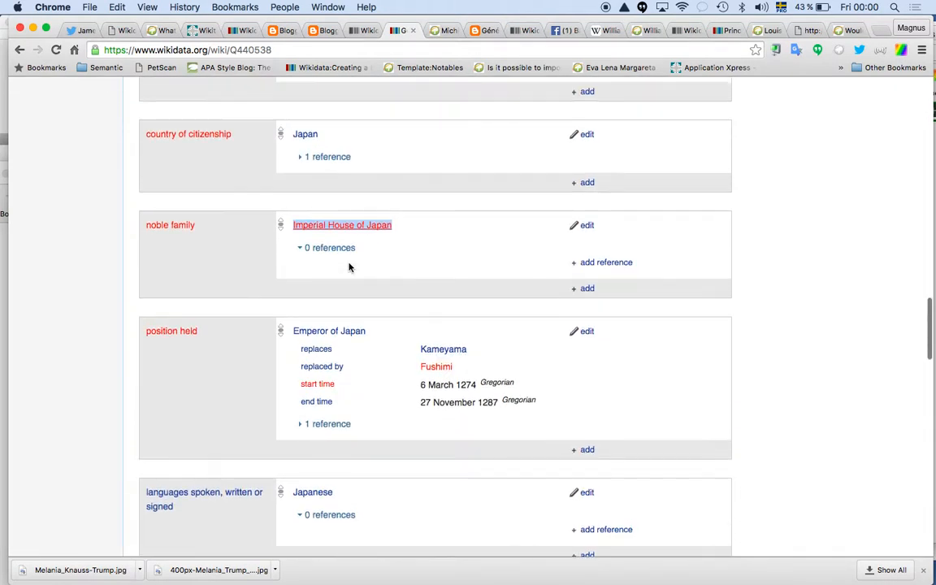
Highlight the start time year in Go-Uda's position held statement, Emperor of Japan, and open that statement for editing.
scroll(351, 268, down, 2)
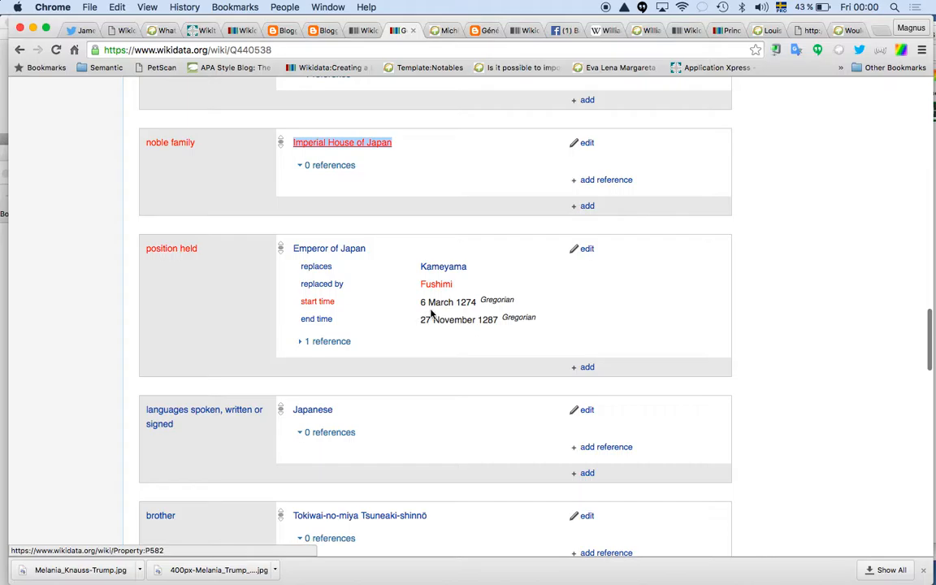
drag(456, 303, 515, 301)
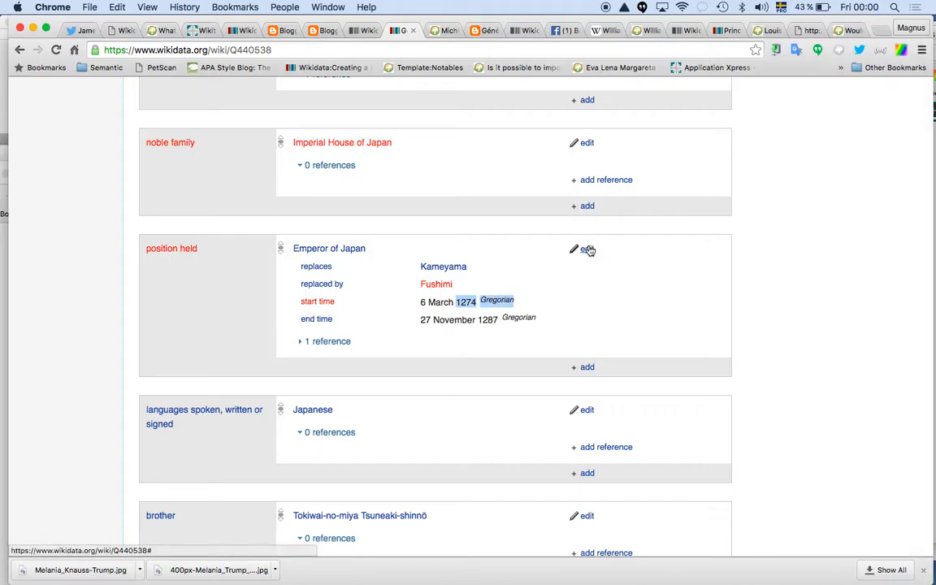
click(588, 249)
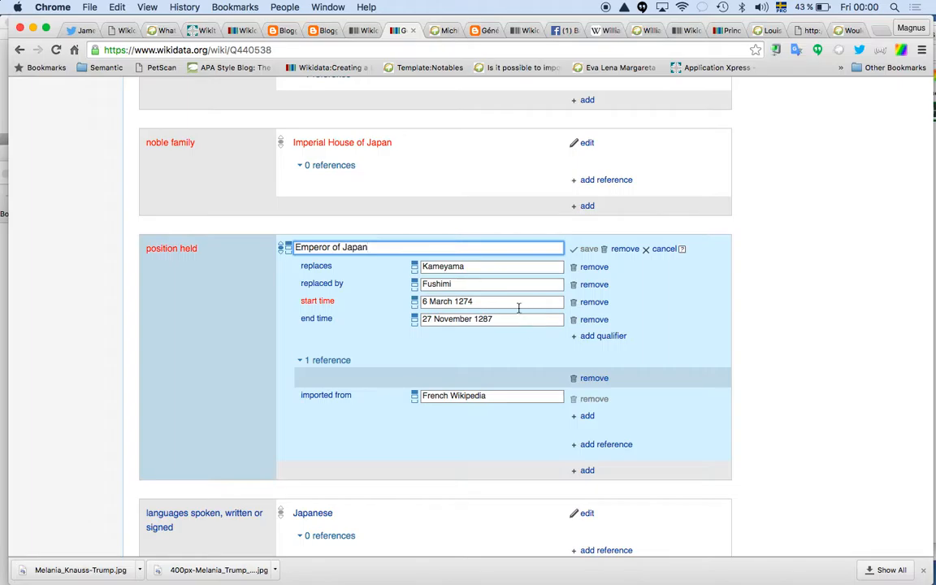
Return to the English Wikipedia article on Emperor Go-Uda and look through its genealogy and life events.
click(20, 49)
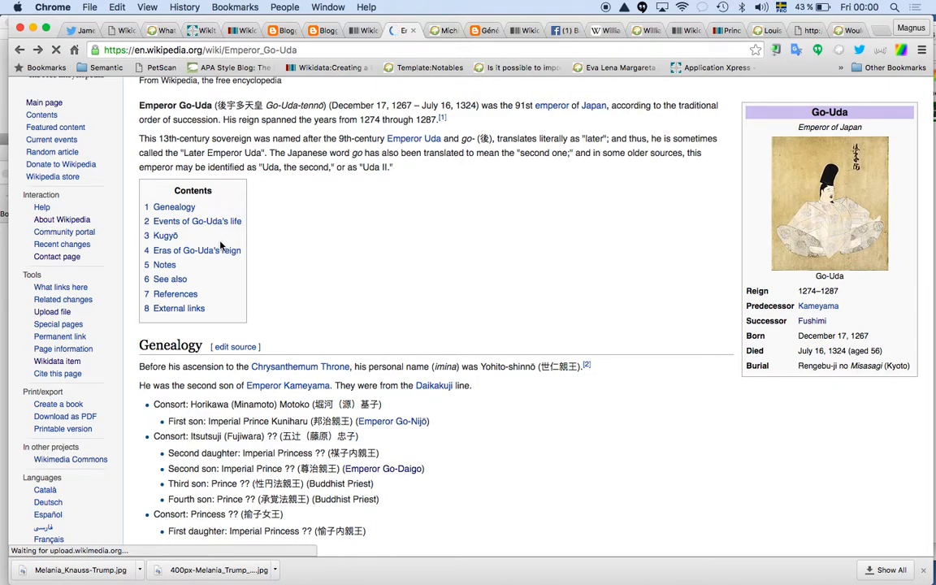
scroll(220, 245, up, 2)
scroll(220, 245, down, 6)
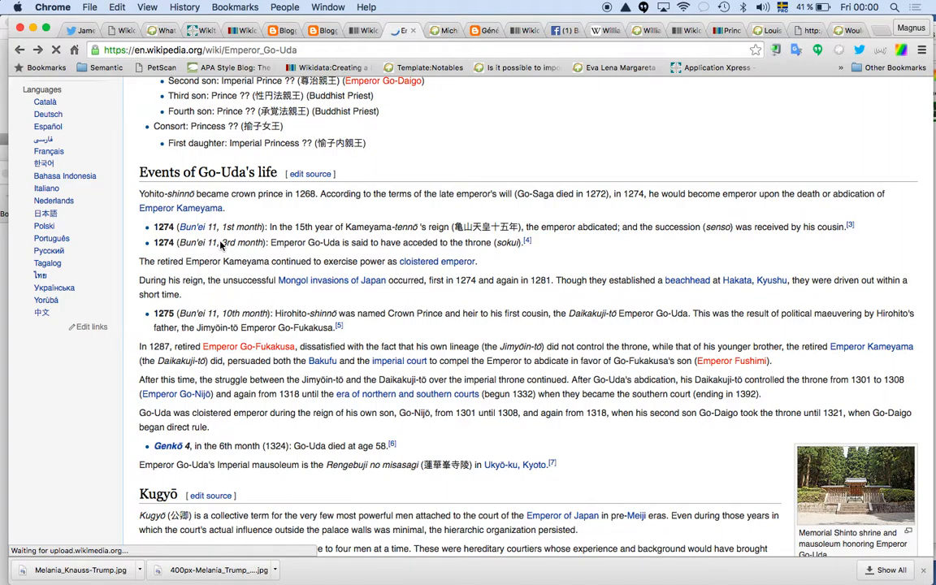
scroll(220, 245, down, 6)
scroll(220, 246, up, 7)
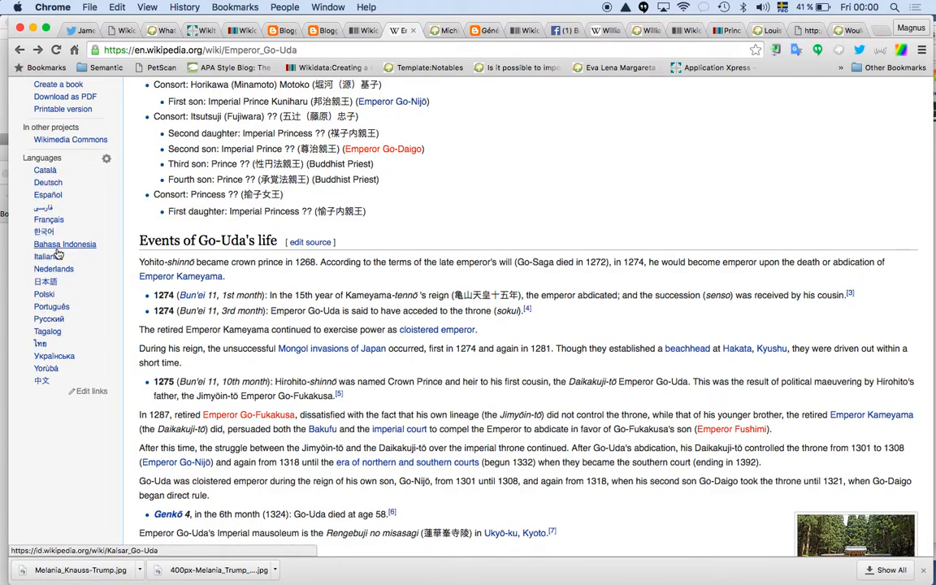
Open the Japanese version of the Emperor Go-Uda article and look through its family tree and consorts sections.
click(53, 288)
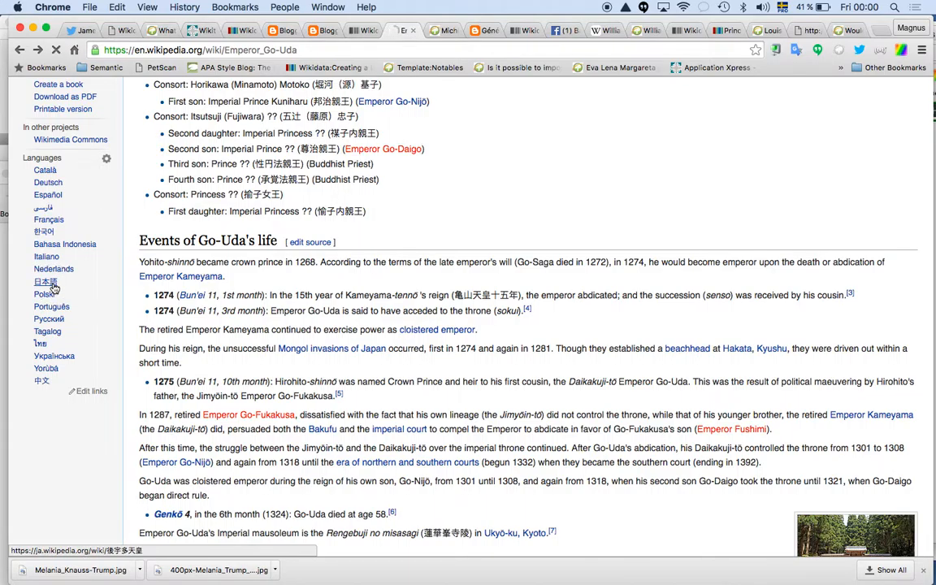
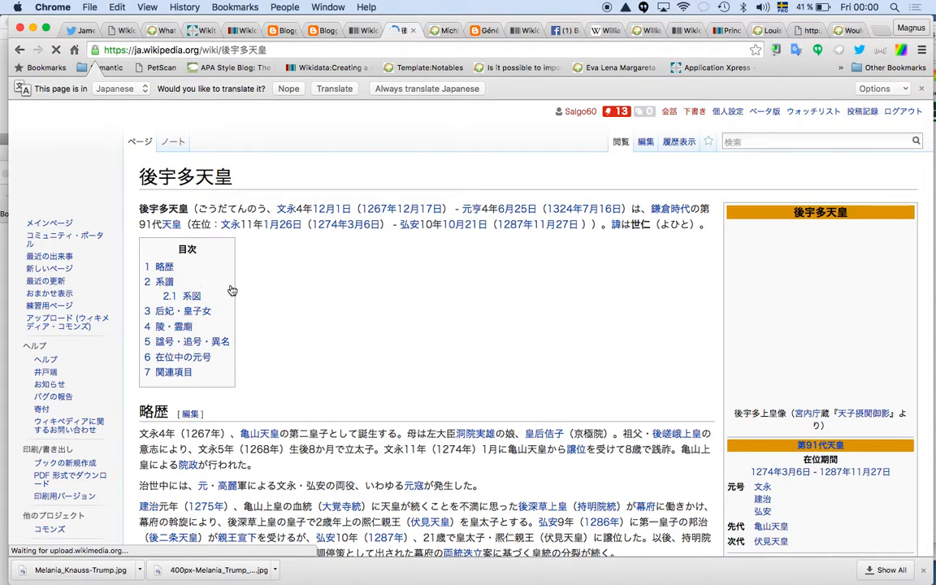
scroll(230, 288, down, 5)
scroll(231, 289, down, 10)
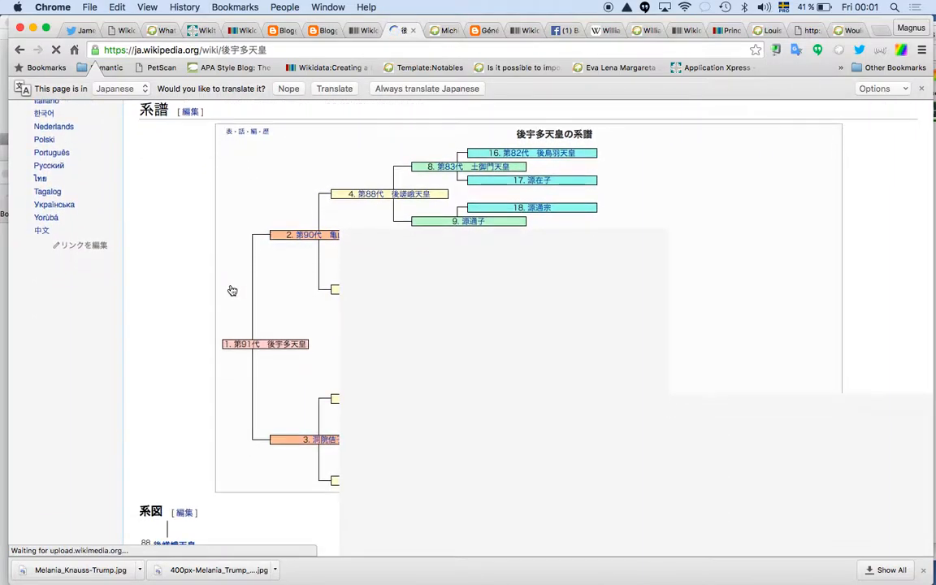
scroll(231, 290, down, 10)
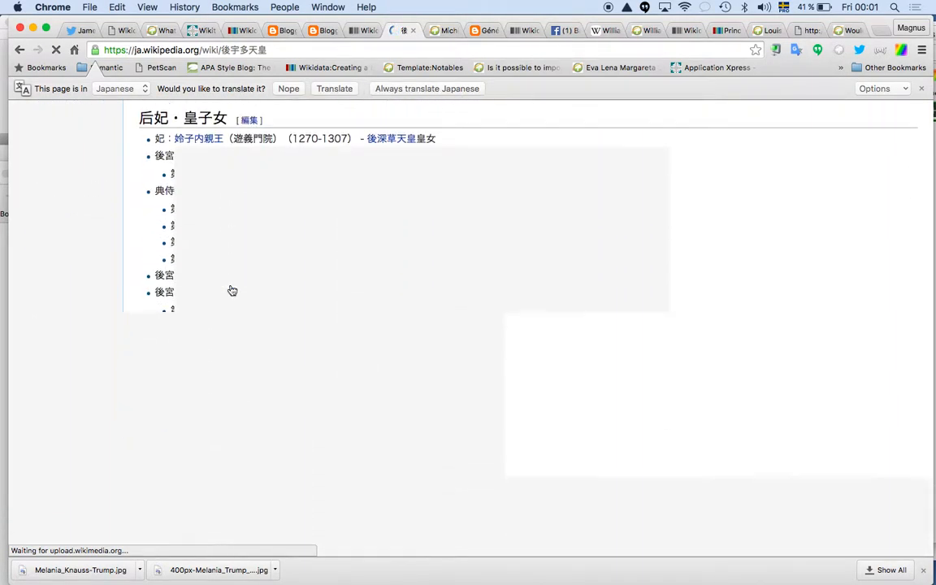
scroll(232, 290, up, 20)
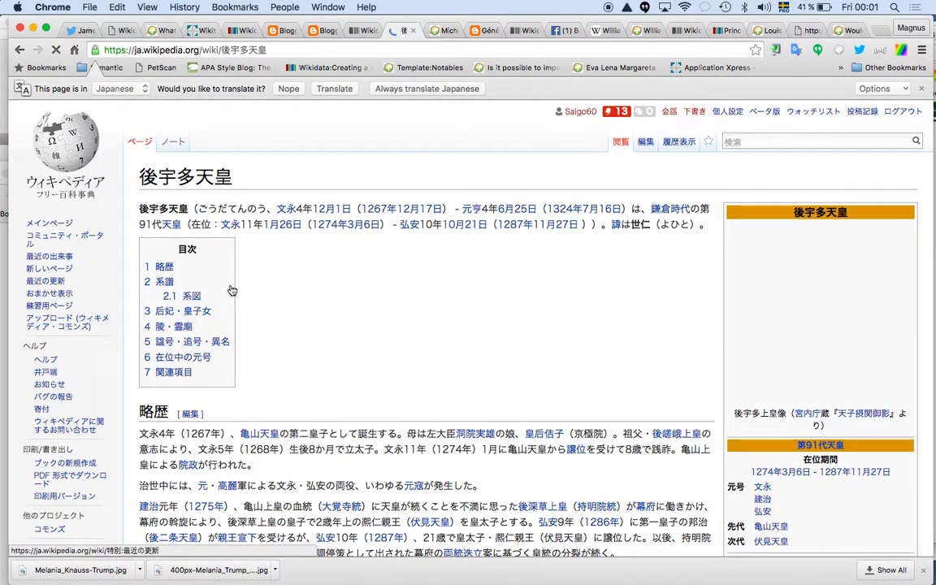
Translate the Japanese Go-Uda article into English and skim its biography.
click(335, 89)
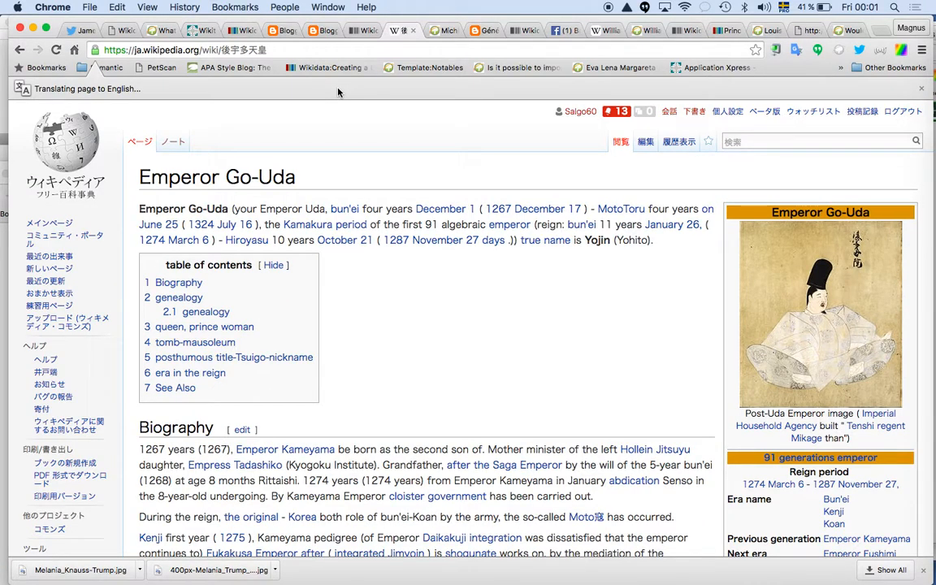
scroll(254, 233, down, 10)
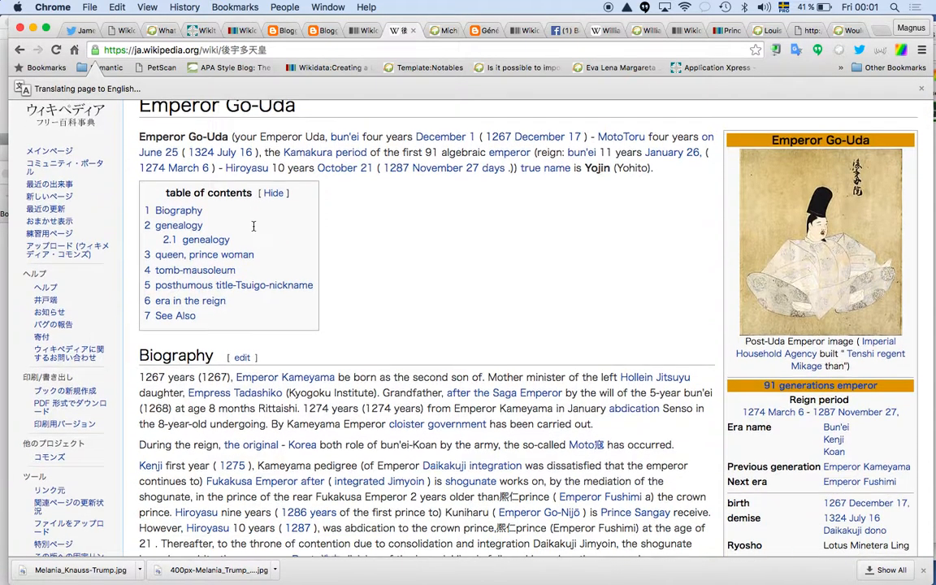
scroll(255, 227, down, 1)
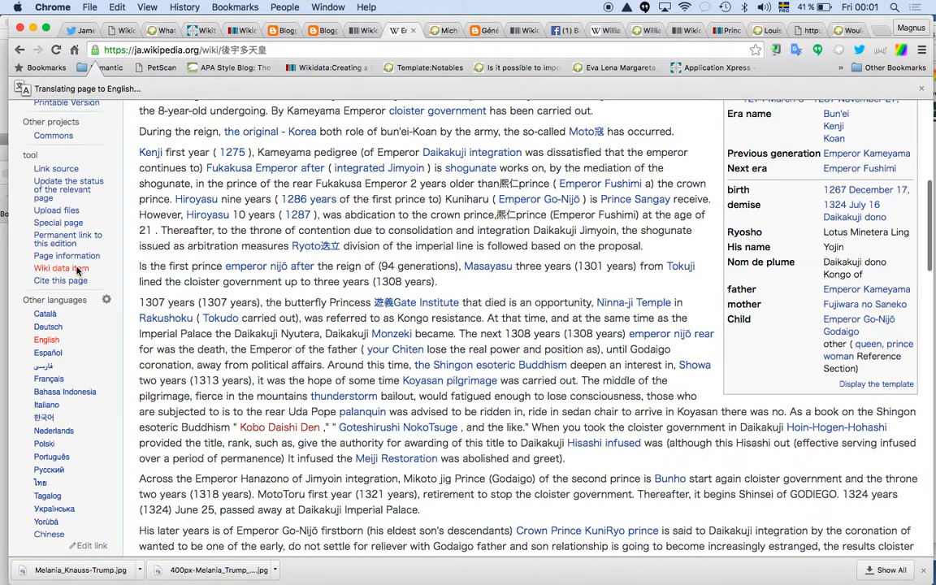
Open the translated article's Wikidata item and look through Go-Uda's statements down to the list of Wikipedia language links.
mouse_move(78, 271)
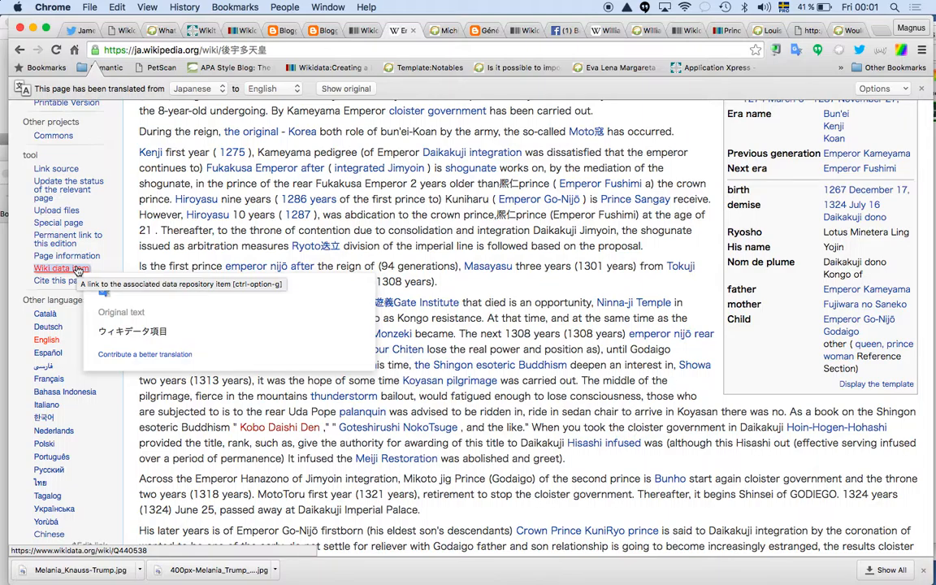
click(78, 269)
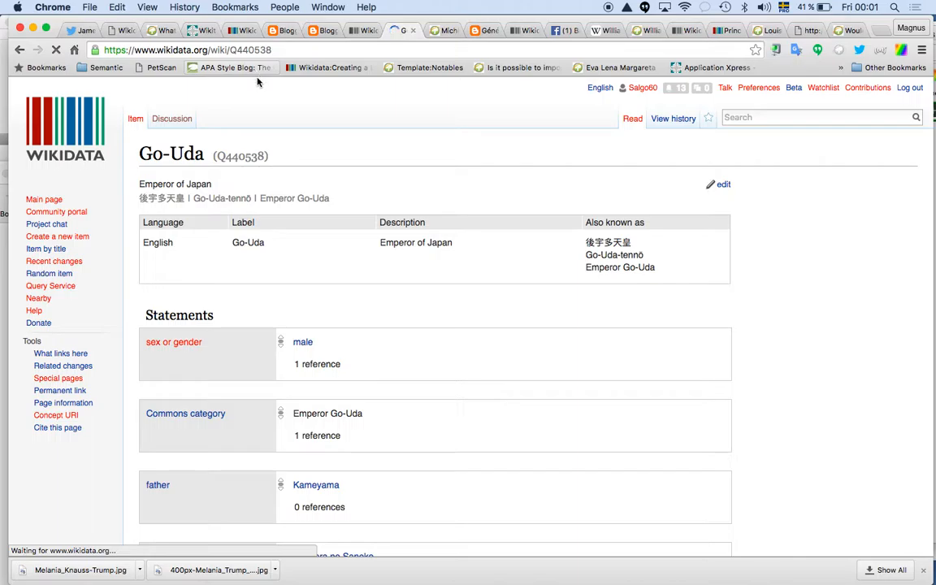
scroll(264, 213, down, 8)
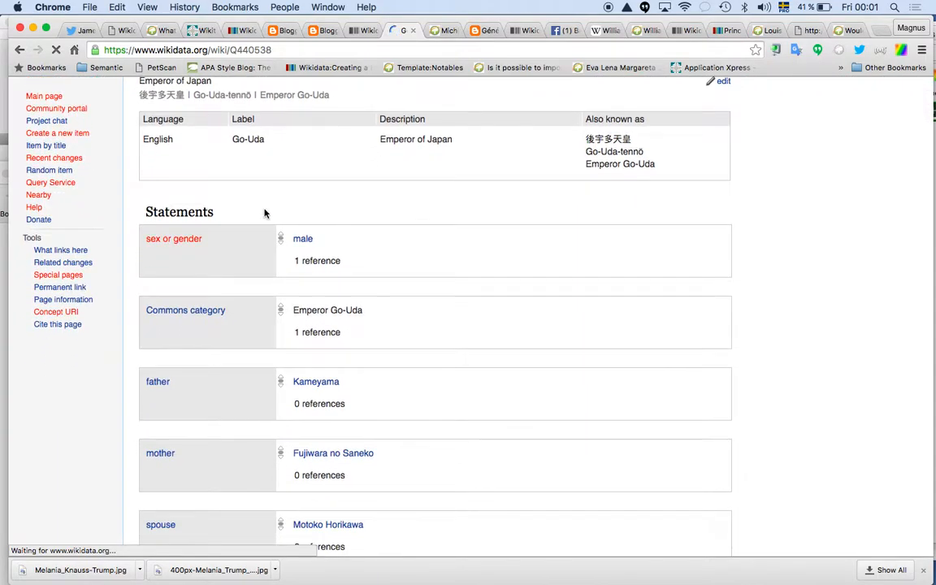
scroll(264, 213, down, 8)
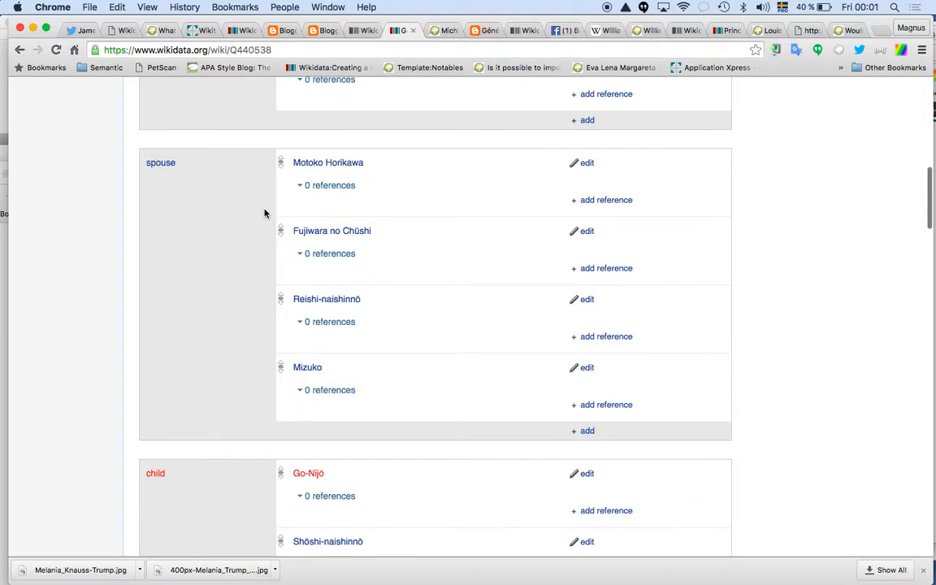
scroll(265, 213, down, 20)
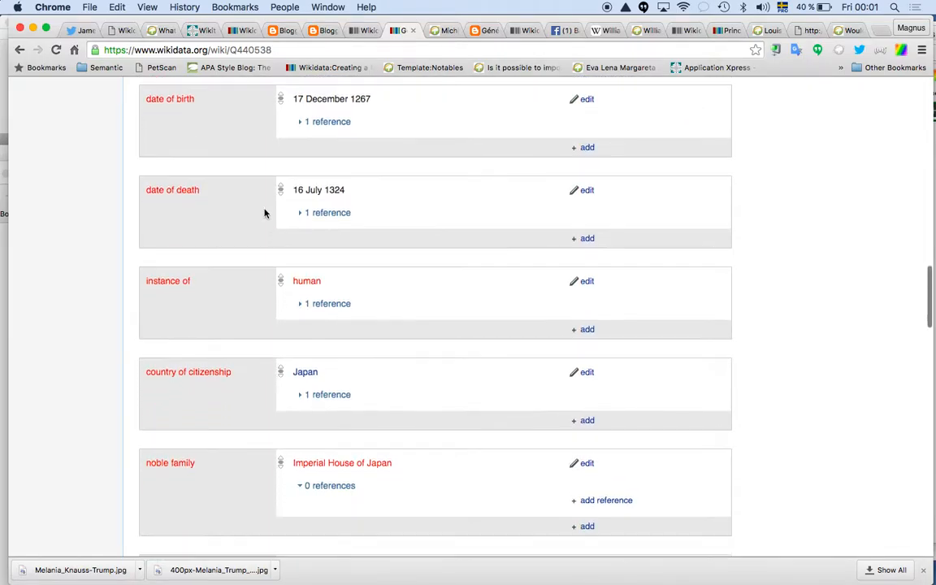
scroll(264, 213, down, 19)
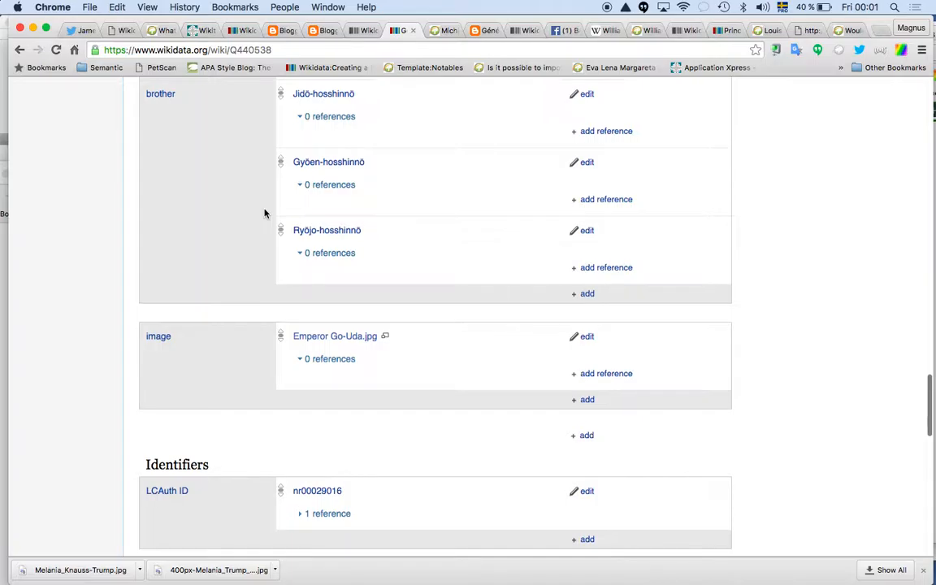
scroll(264, 213, down, 13)
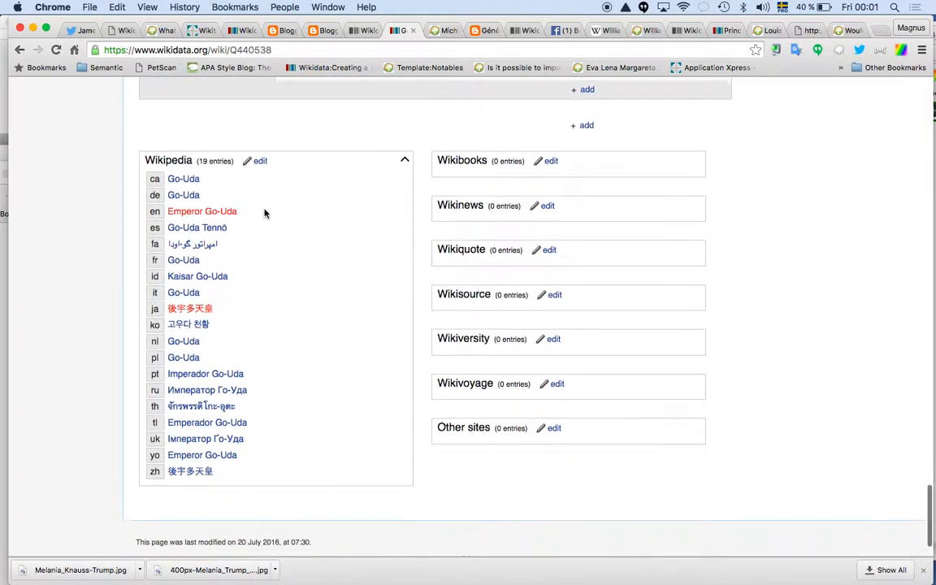
Open Emperor Go-Uda's WikiTree profile from his Wikidata item and look through its family details, biography and sources.
scroll(264, 213, up, 7)
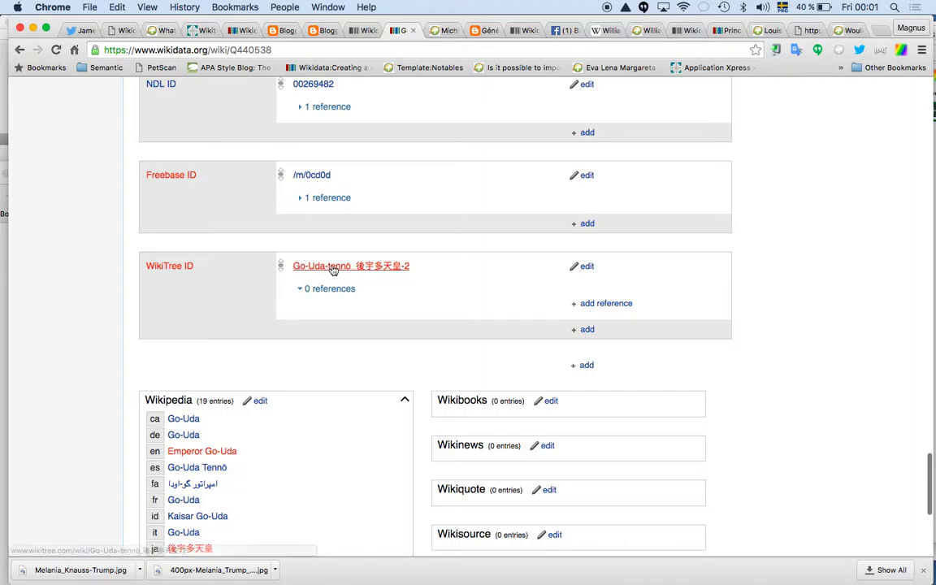
click(334, 271)
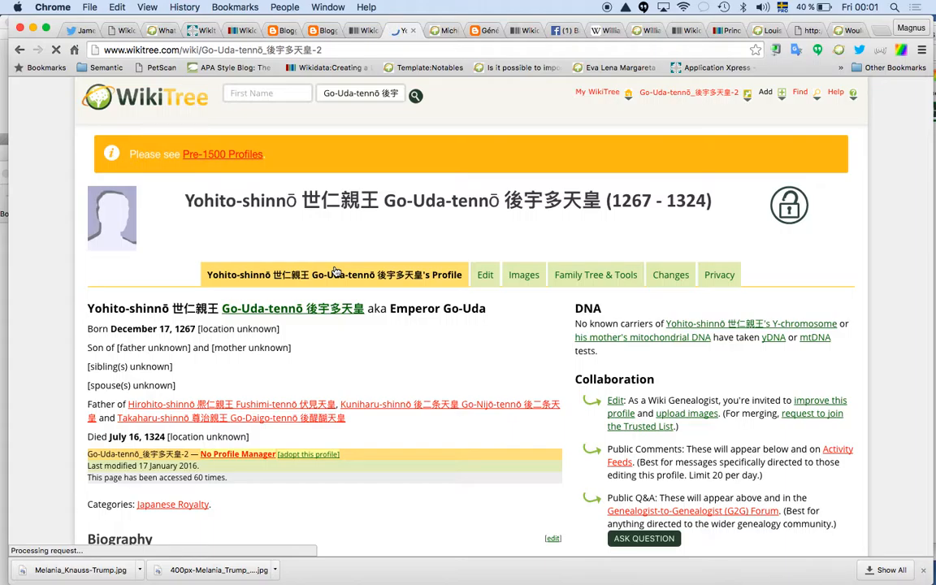
scroll(335, 272, down, 3)
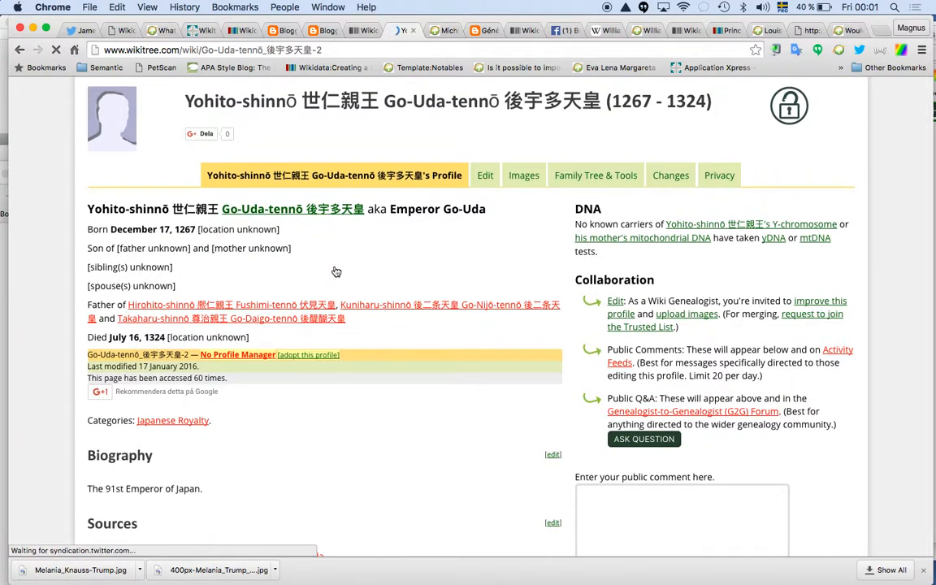
scroll(336, 272, down, 5)
scroll(336, 271, up, 4)
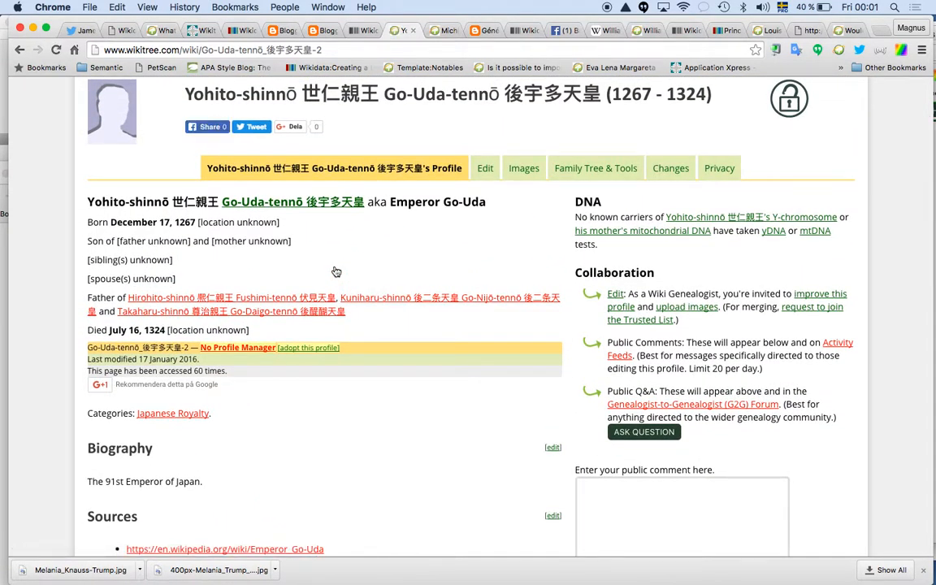
Switch to the genealogy blog, open its front page and look through the Noble houses query links in the Misc post.
click(486, 30)
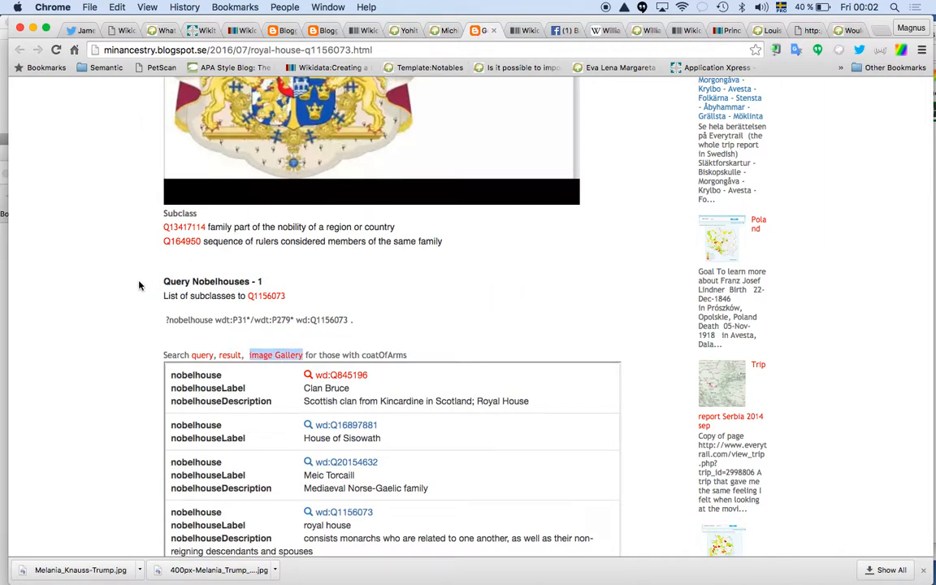
scroll(138, 286, up, 8)
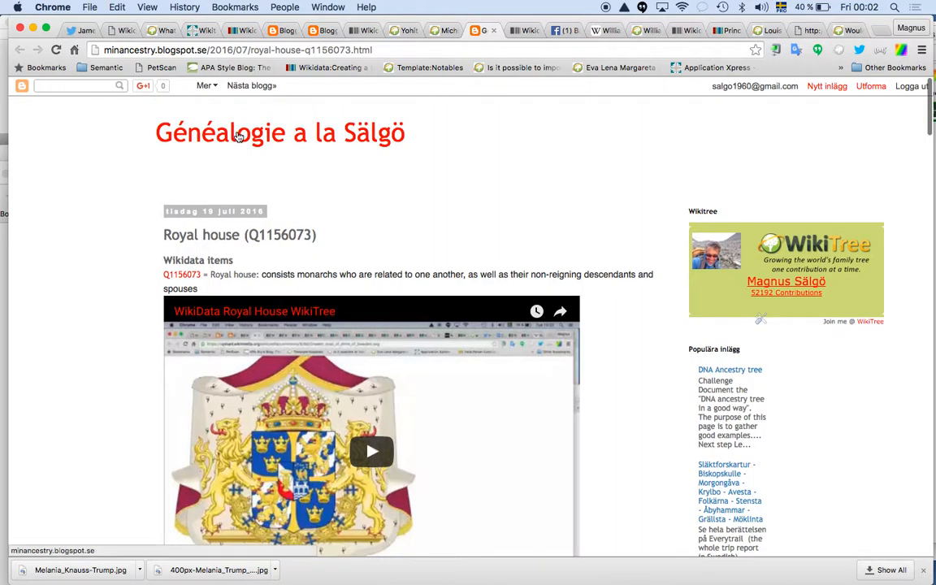
click(234, 135)
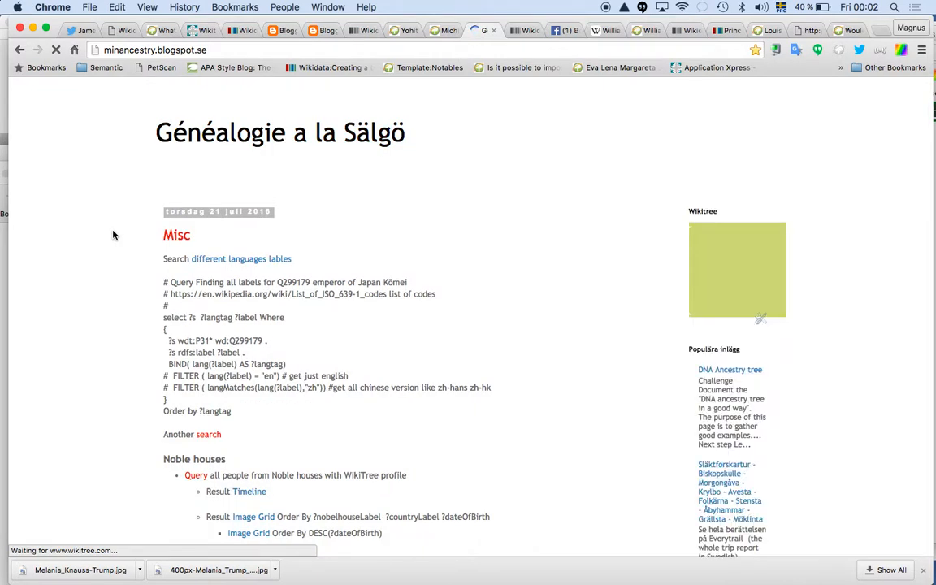
scroll(113, 234, down, 3)
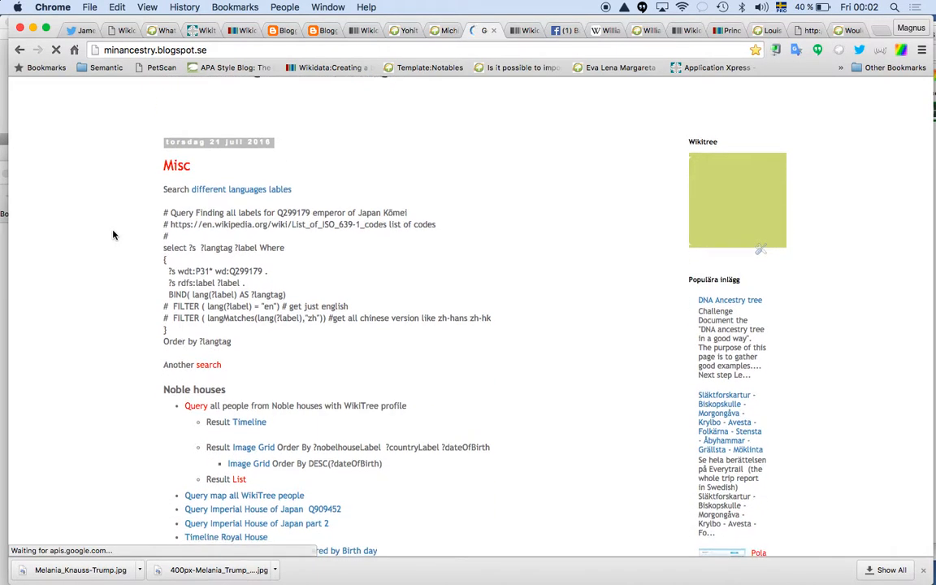
scroll(113, 235, down, 5)
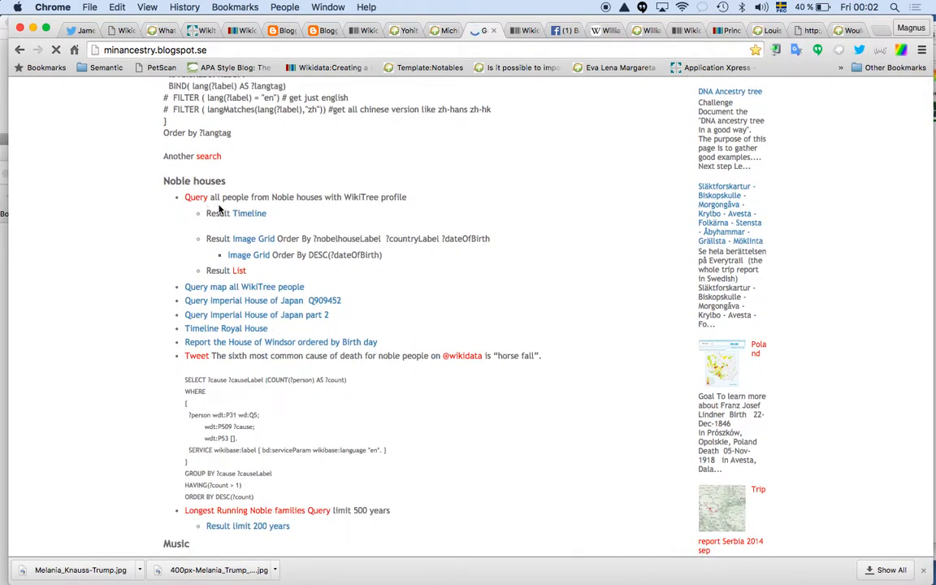
click(248, 215)
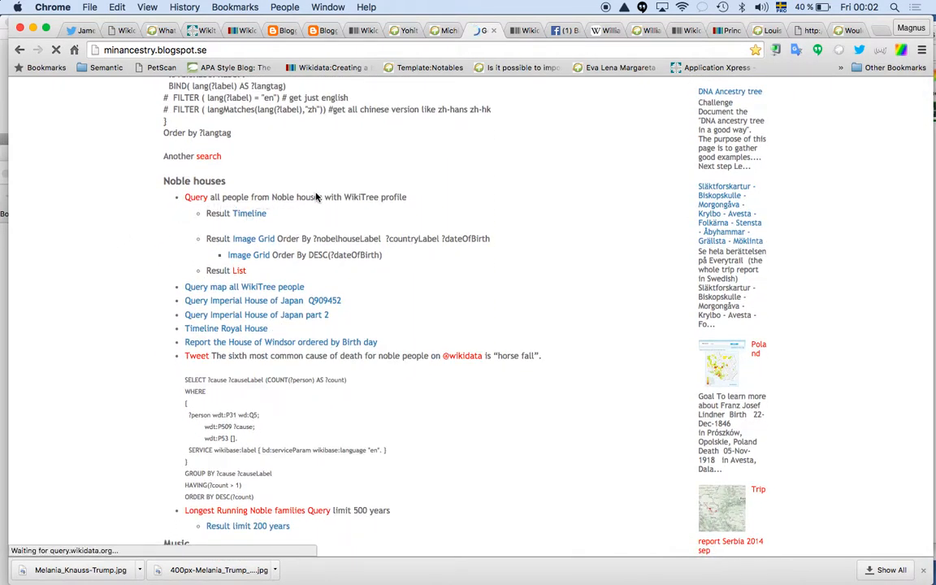
scroll(367, 196, down, 3)
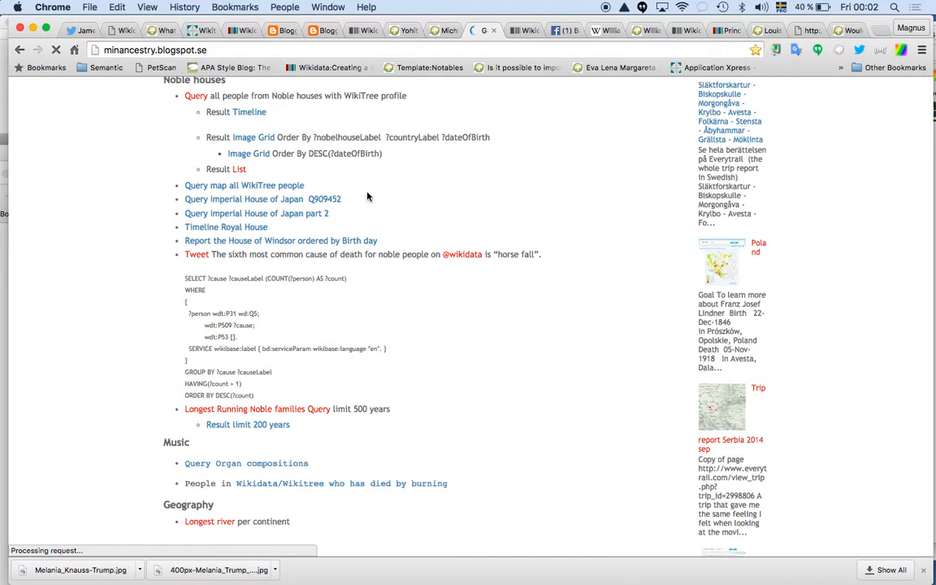
Open the House of Windsor report ordered by birth day in a new window and look through its table.
click(277, 242)
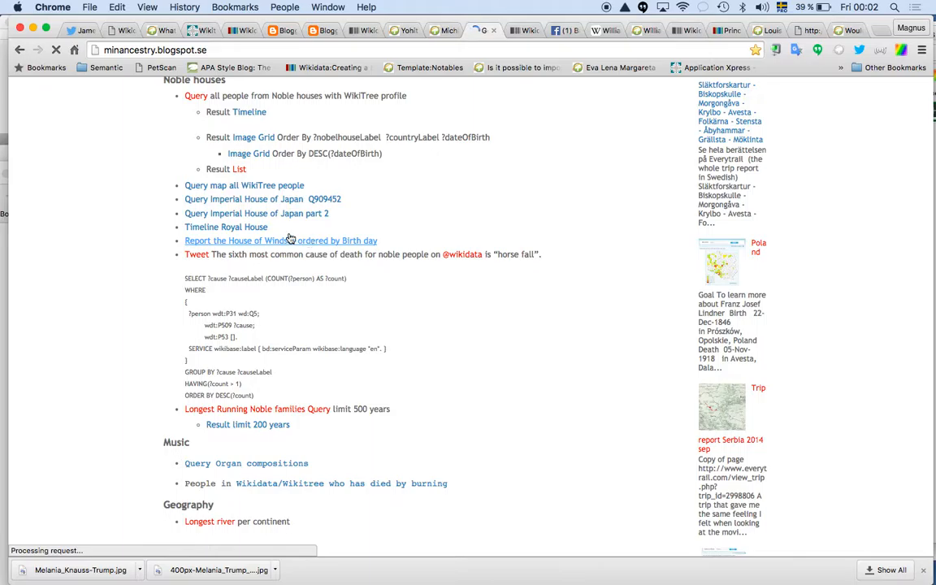
right_click(289, 243)
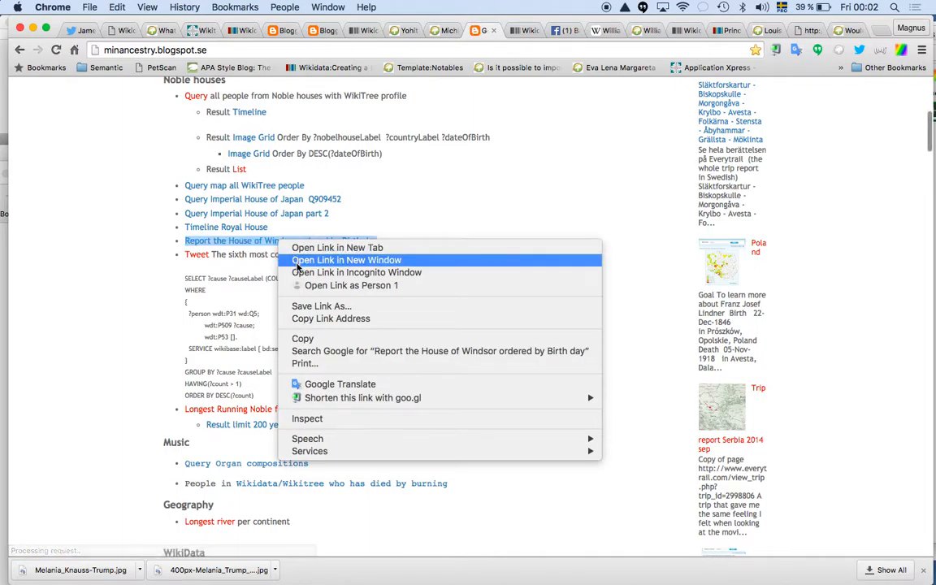
click(297, 261)
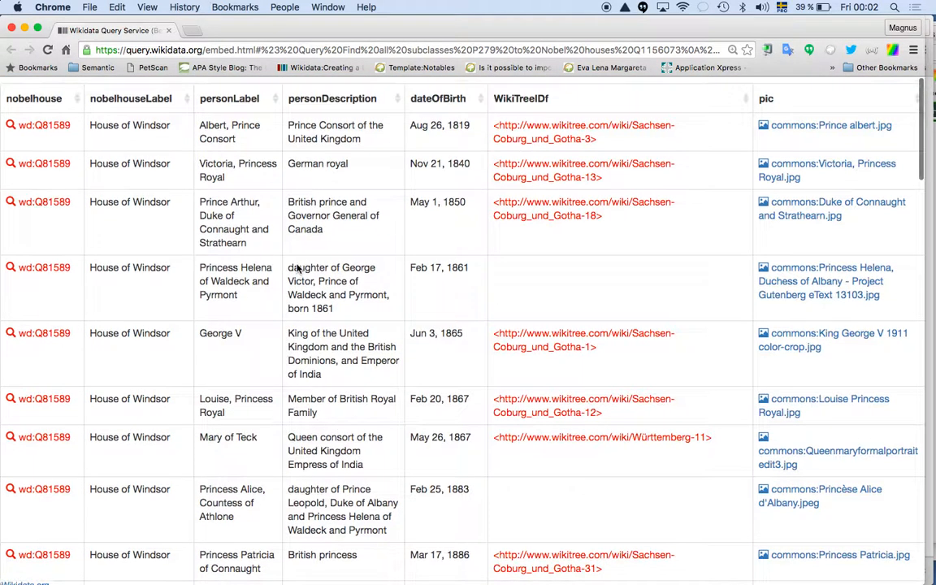
scroll(298, 269, down, 15)
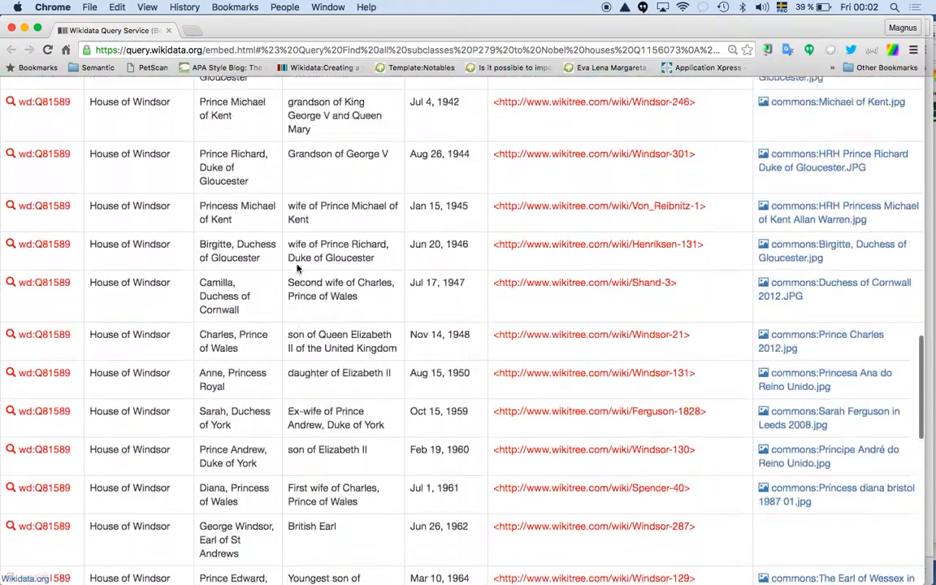
scroll(298, 268, up, 20)
Remove embed.html from the report's address to load its query in the Wikidata Query Service editor.
drag(257, 50, 208, 51)
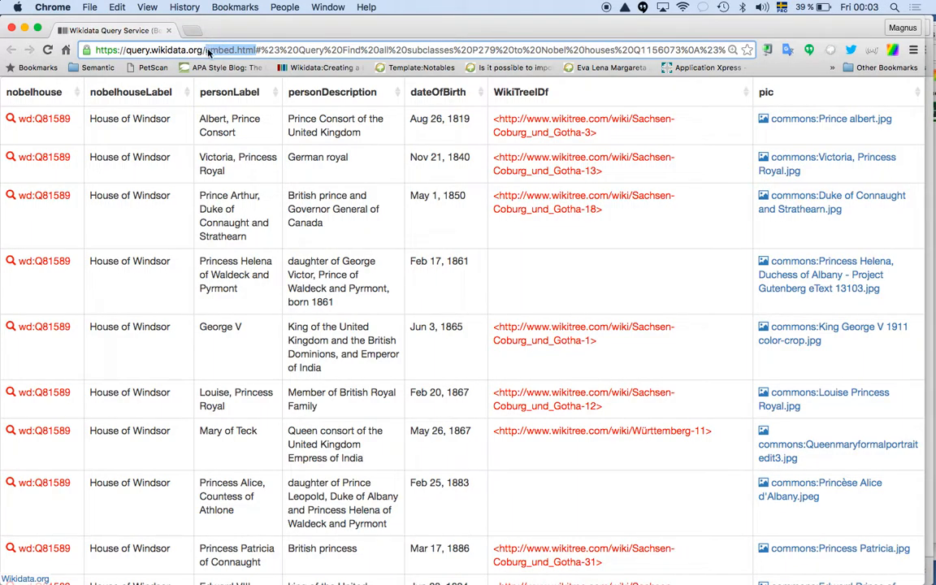
key(BackSpace)
key(Return)
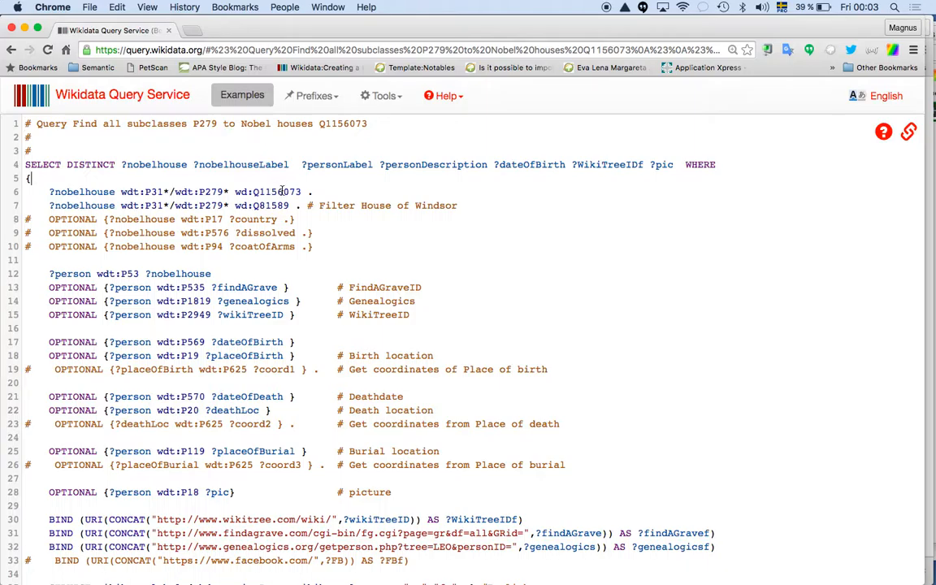
Comment out the royal house line with wd:Q1156073 so only the House of Windsor filter applies, and run the query.
mouse_move(280, 206)
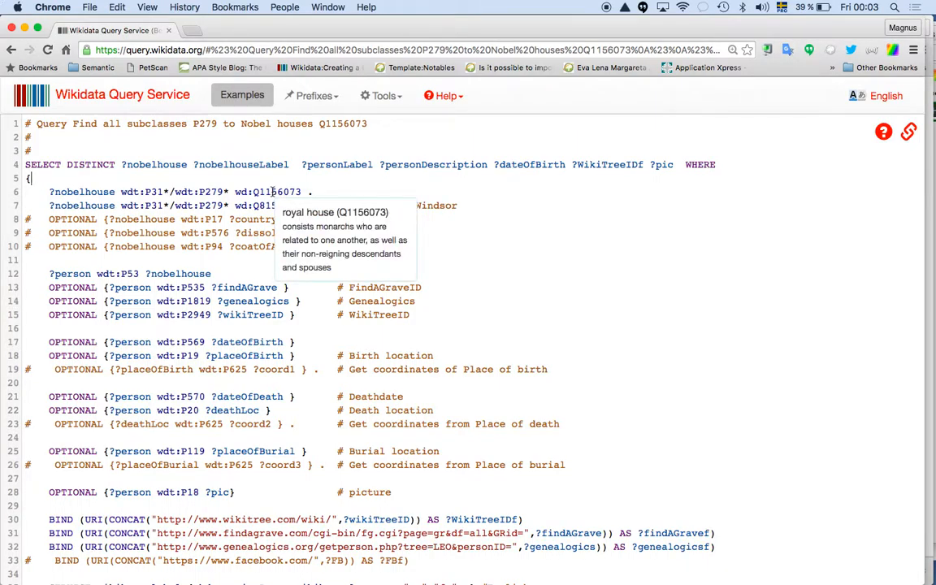
click(260, 207)
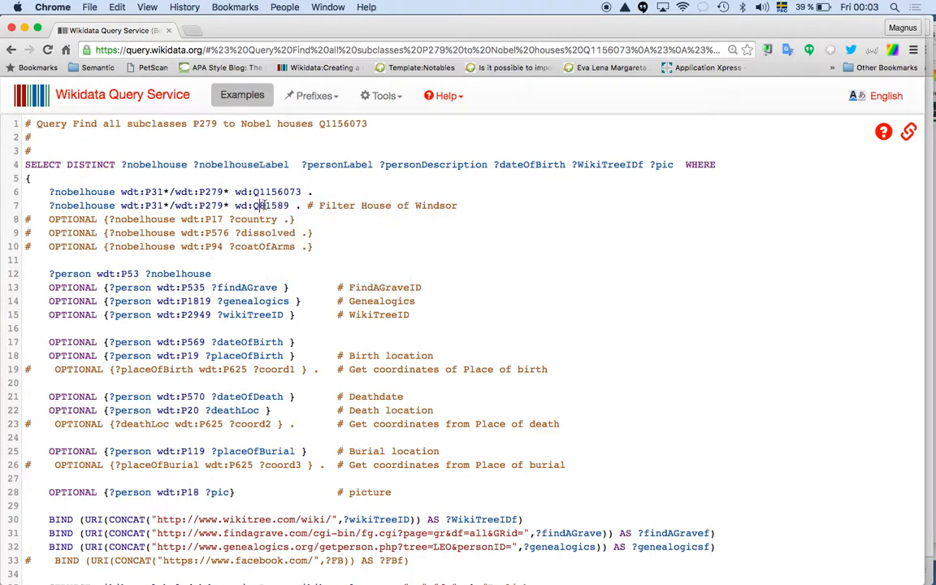
mouse_move(262, 205)
click(26, 189)
text(#)
key(Escape)
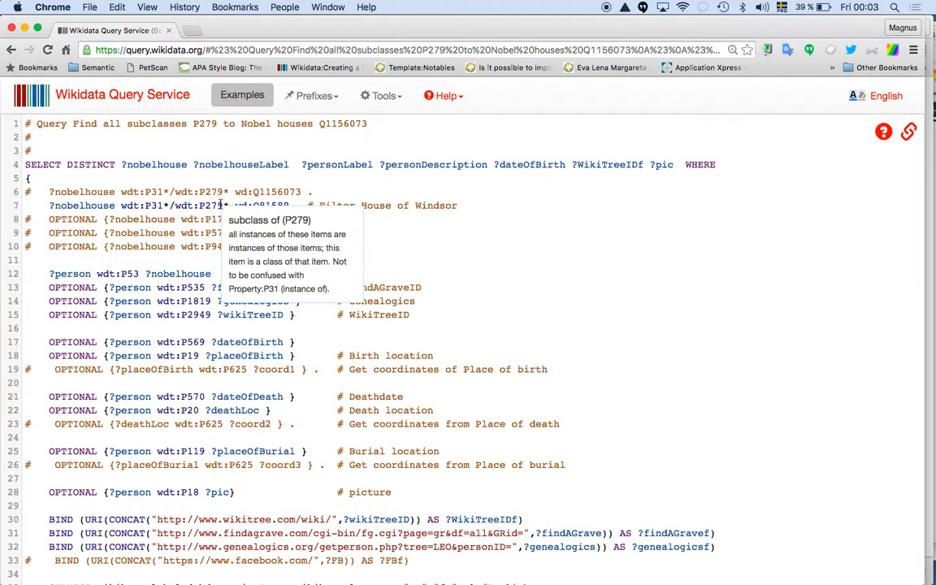
scroll(215, 203, down, 3)
scroll(220, 204, up, 3)
scroll(220, 166, down, 5)
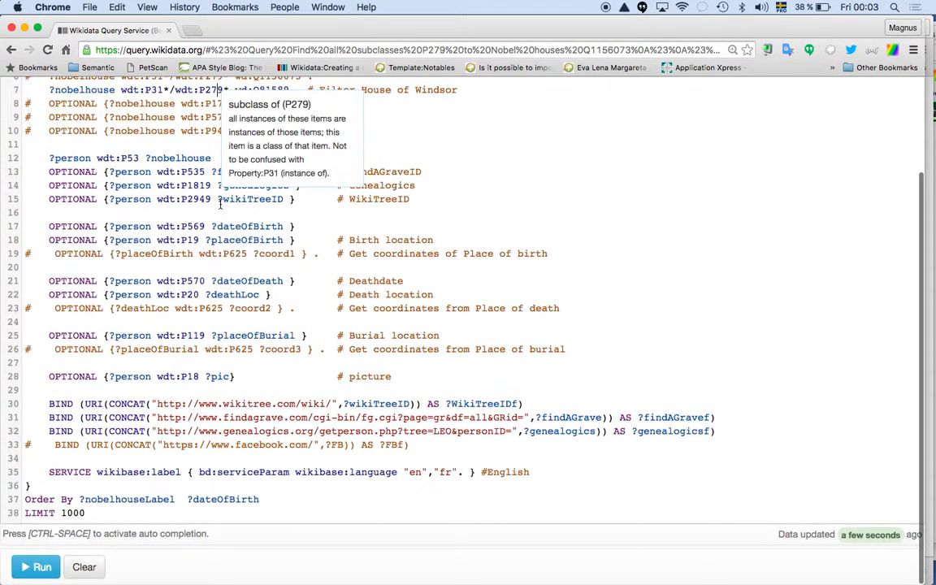
click(37, 567)
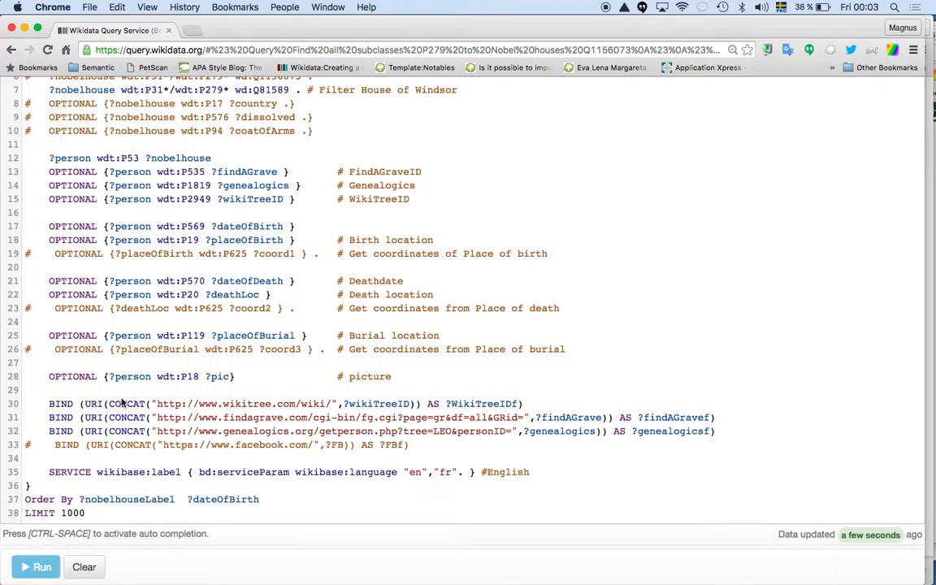
scroll(122, 411, down, 3)
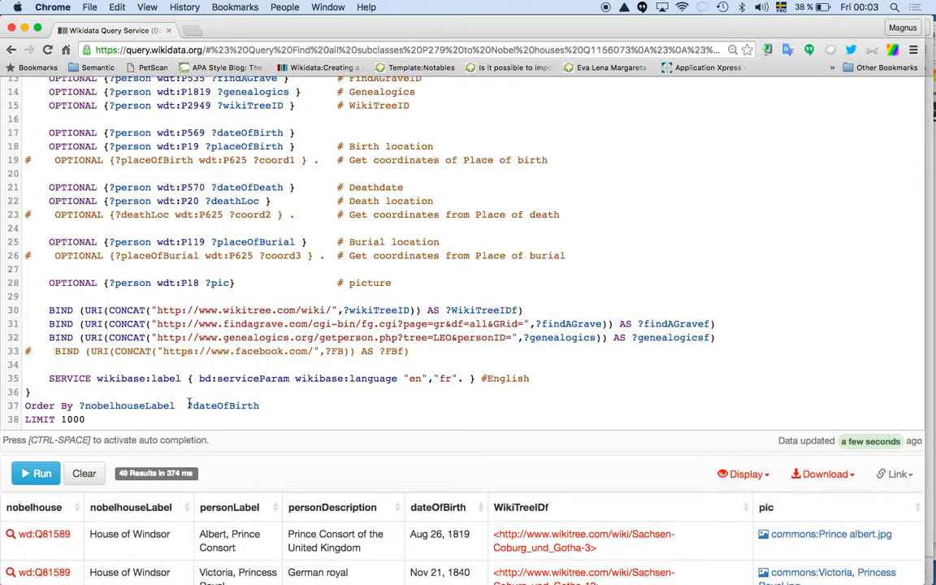
Make the WikiTree ID (P2949) mandatory by deleting OPTIONAL from its line, and rerun the query.
scroll(189, 404, up, 5)
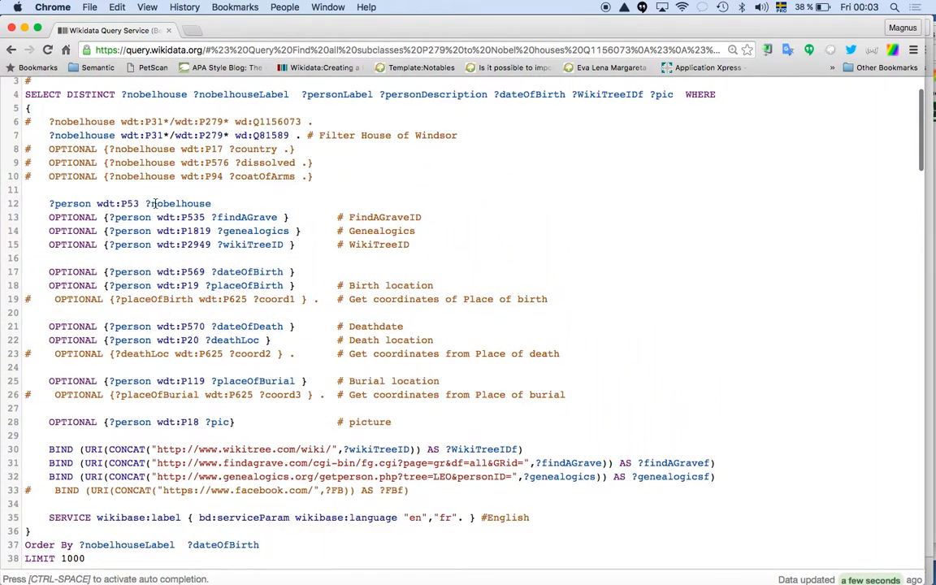
mouse_move(167, 248)
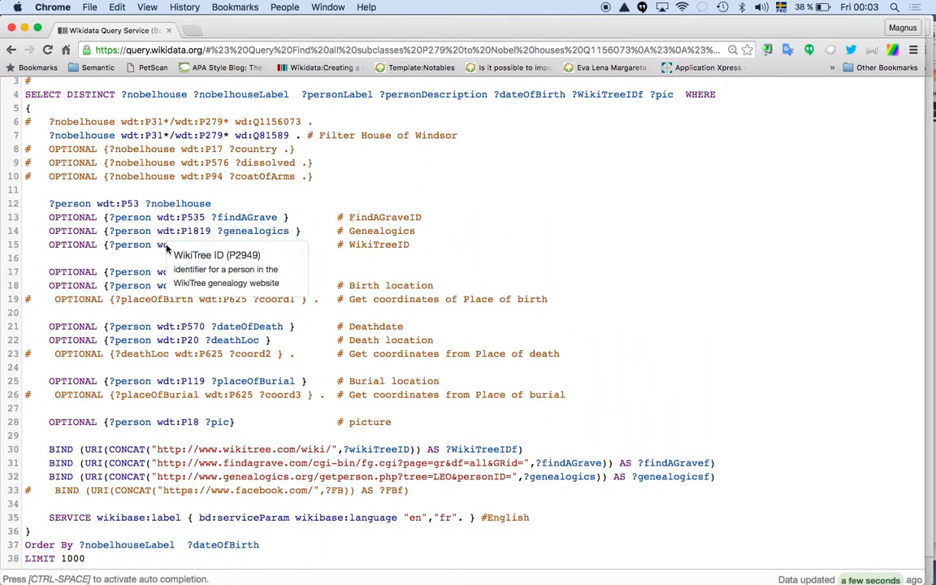
scroll(146, 283, down, 2)
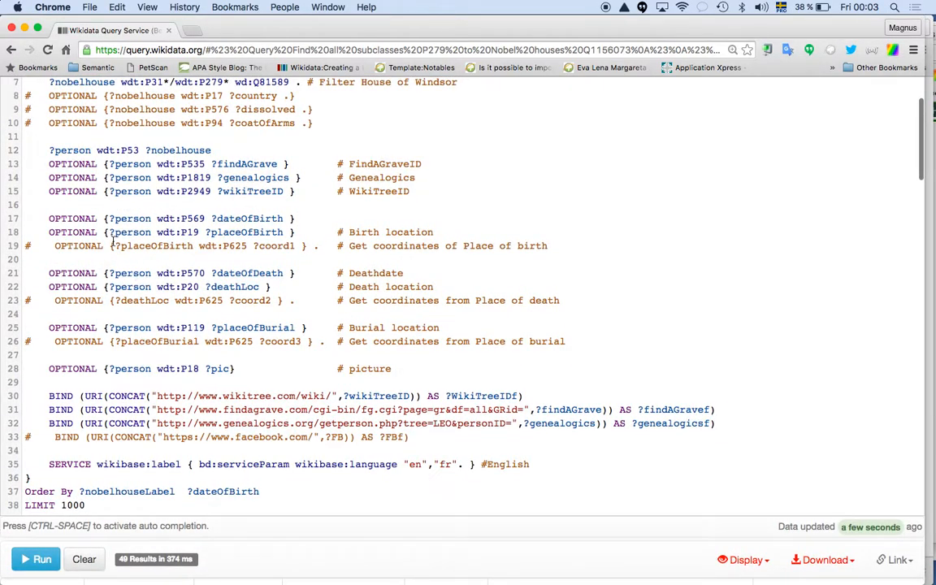
double_click(98, 193)
key(BackSpace)
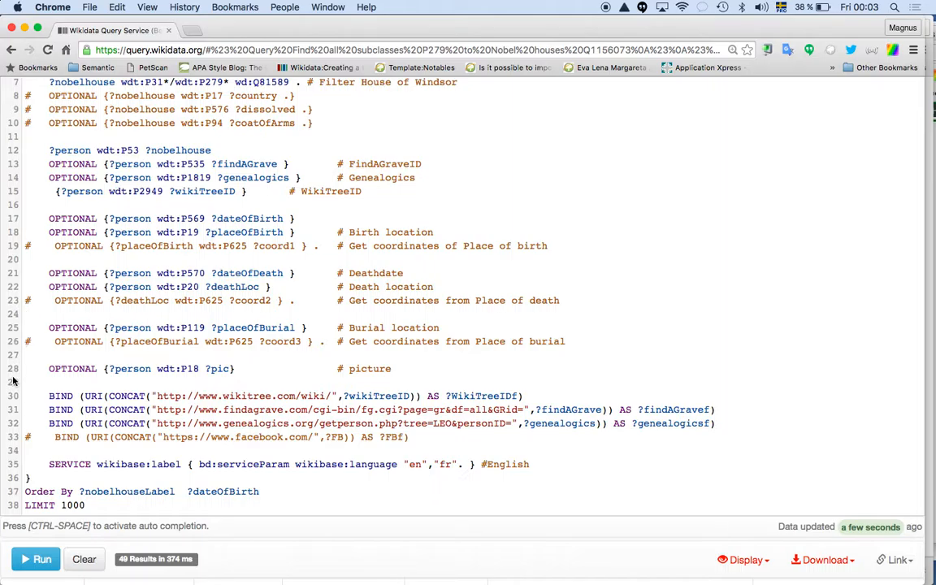
click(35, 560)
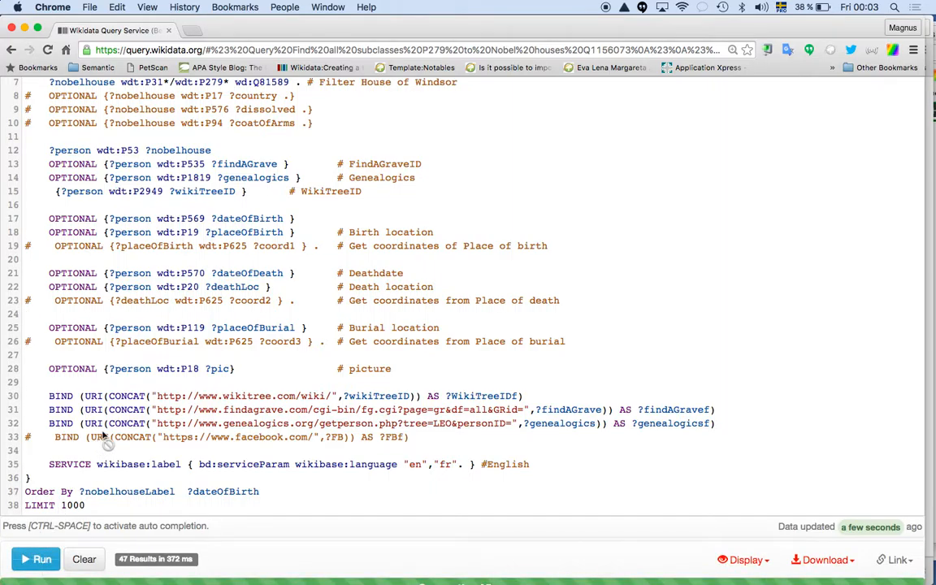
scroll(101, 423, down, 2)
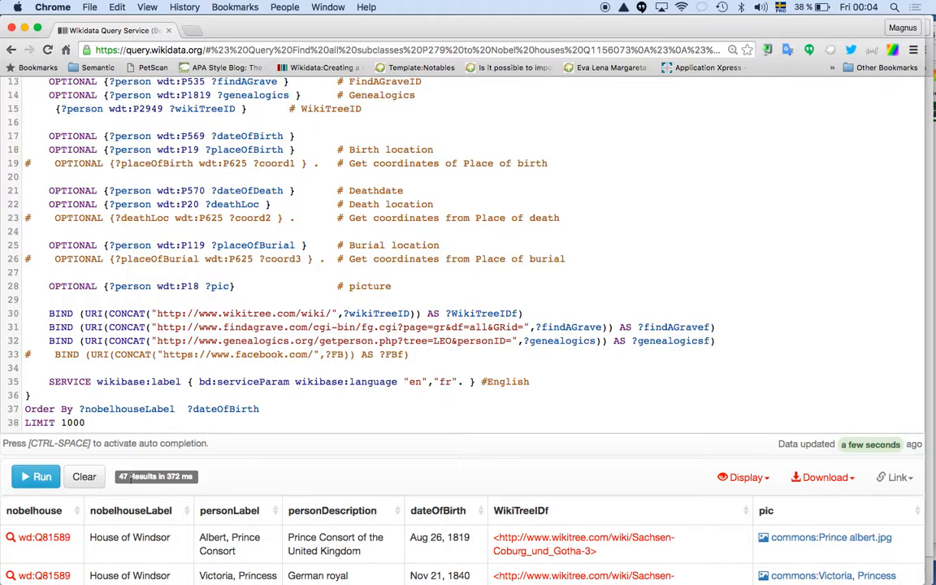
Review the edited query's date of birth property and House of Windsor filter together with the results table.
scroll(162, 362, up, 5)
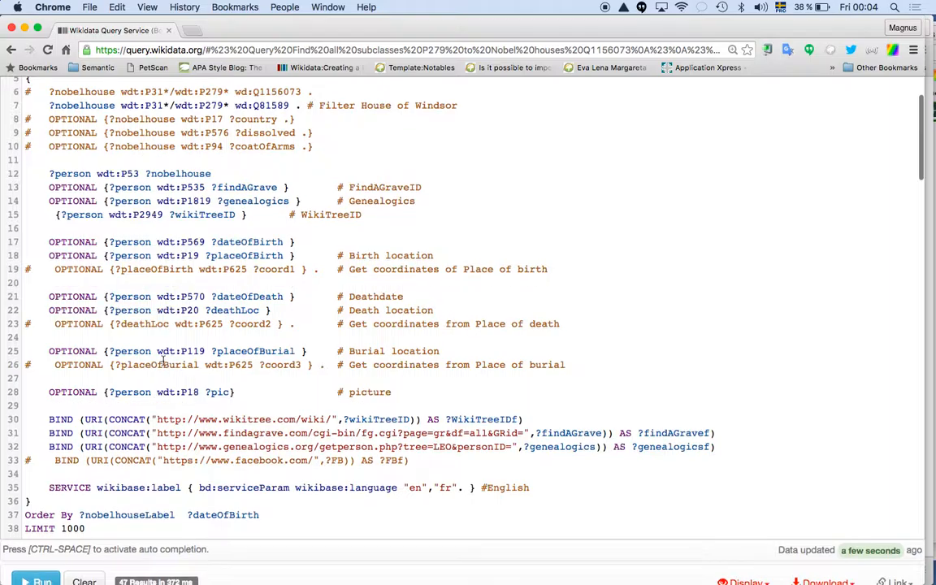
scroll(182, 300, down, 1)
mouse_move(181, 301)
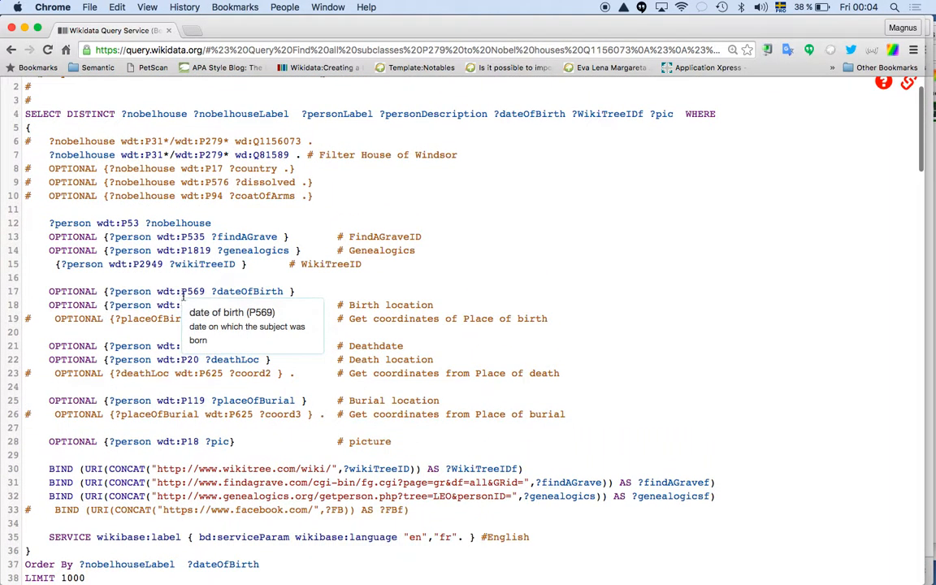
mouse_move(274, 152)
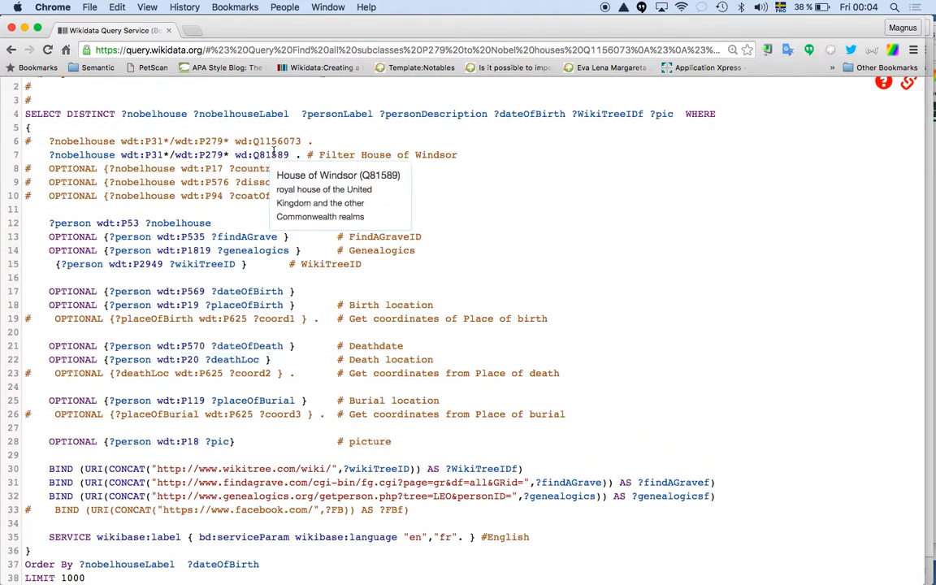
scroll(236, 351, down, 10)
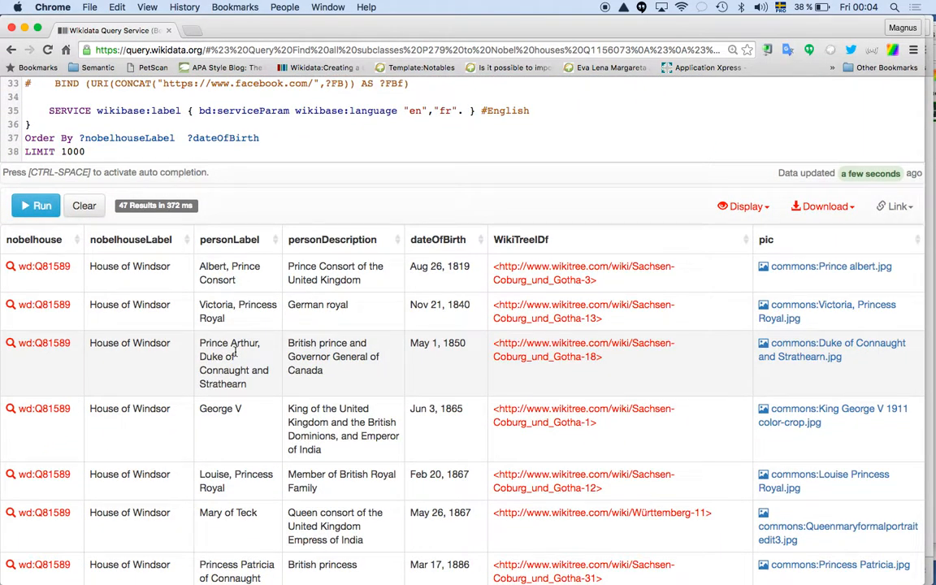
scroll(235, 352, down, 1)
scroll(236, 354, up, 11)
scroll(235, 353, down, 4)
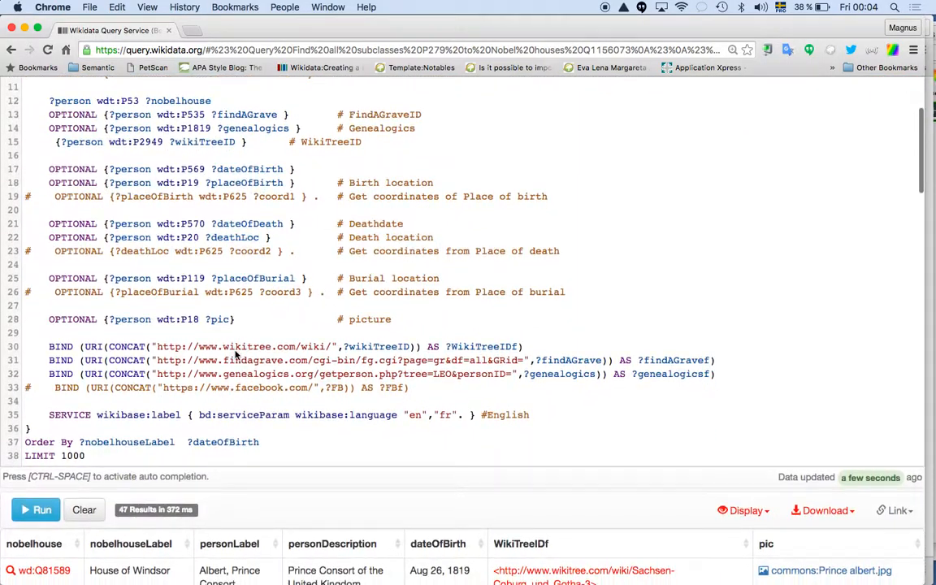
scroll(236, 354, down, 4)
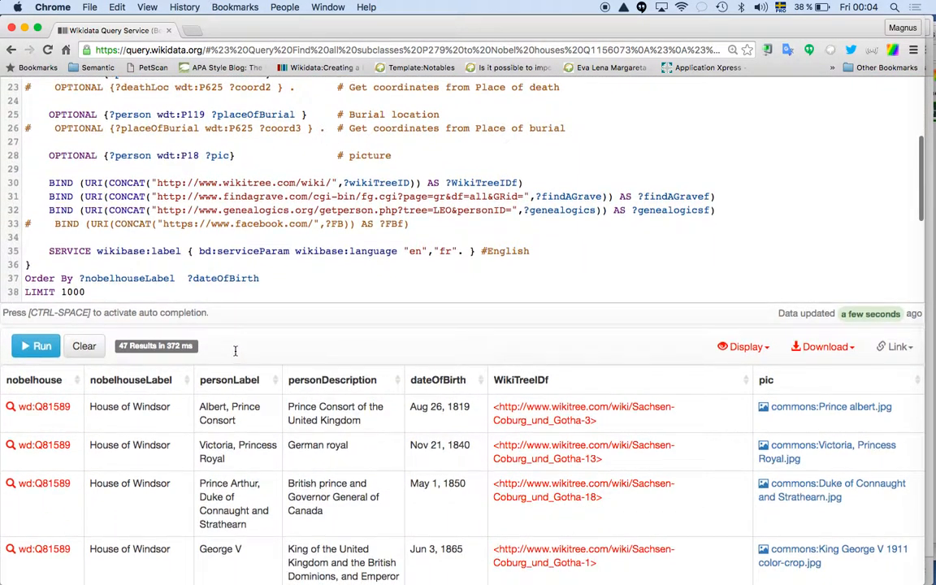
Close the House of Windsor query and open the blog's Tweet about noble people's causes of death in a separate window.
scroll(235, 351, up, 4)
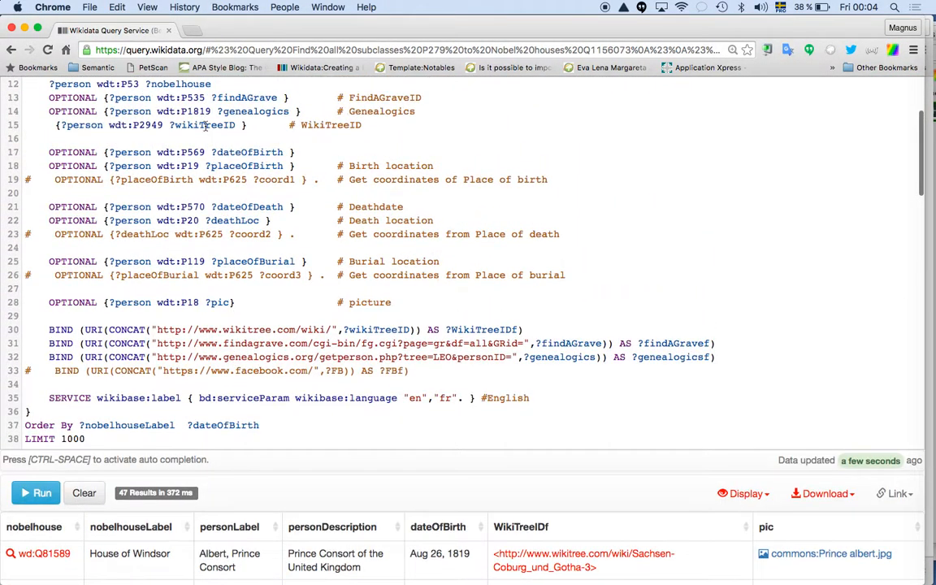
click(169, 31)
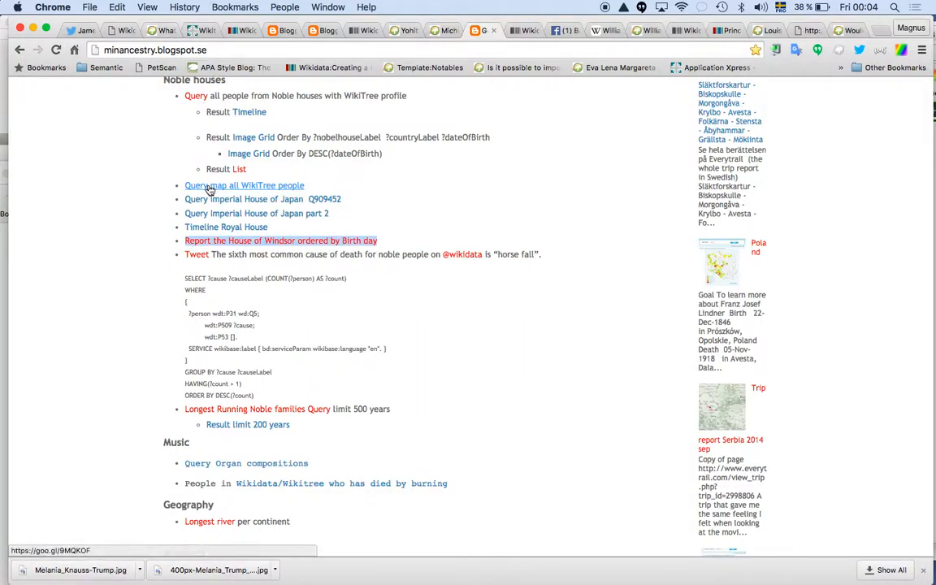
scroll(174, 213, down, 1)
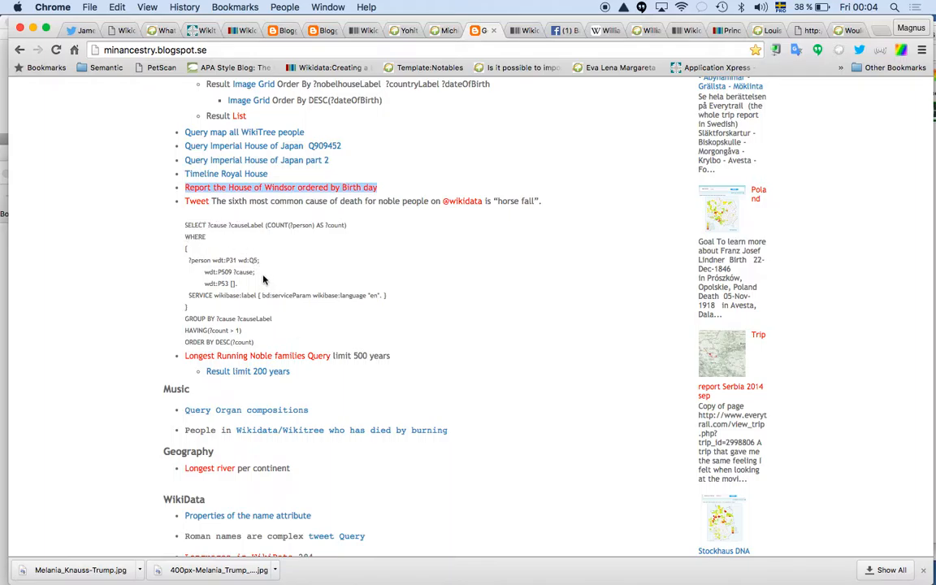
right_click(200, 203)
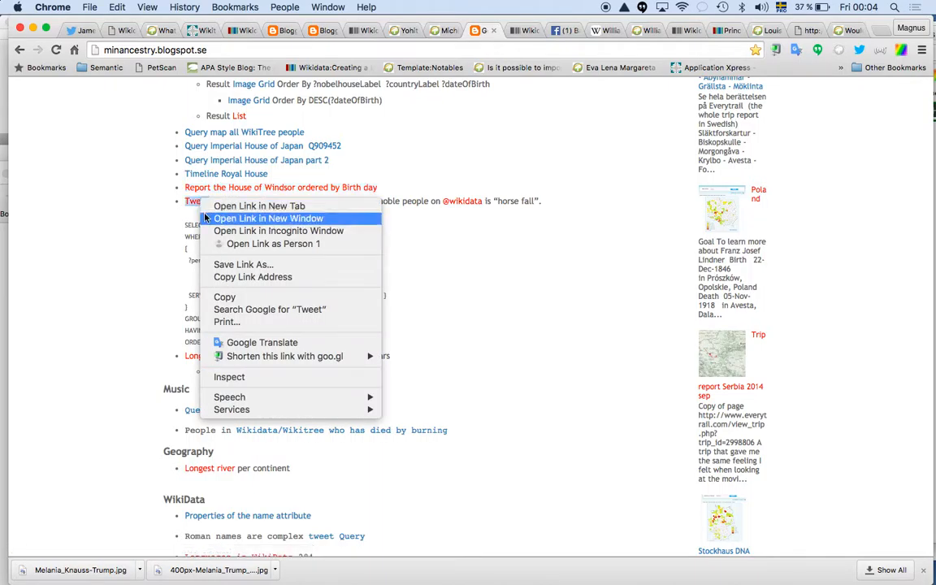
click(205, 218)
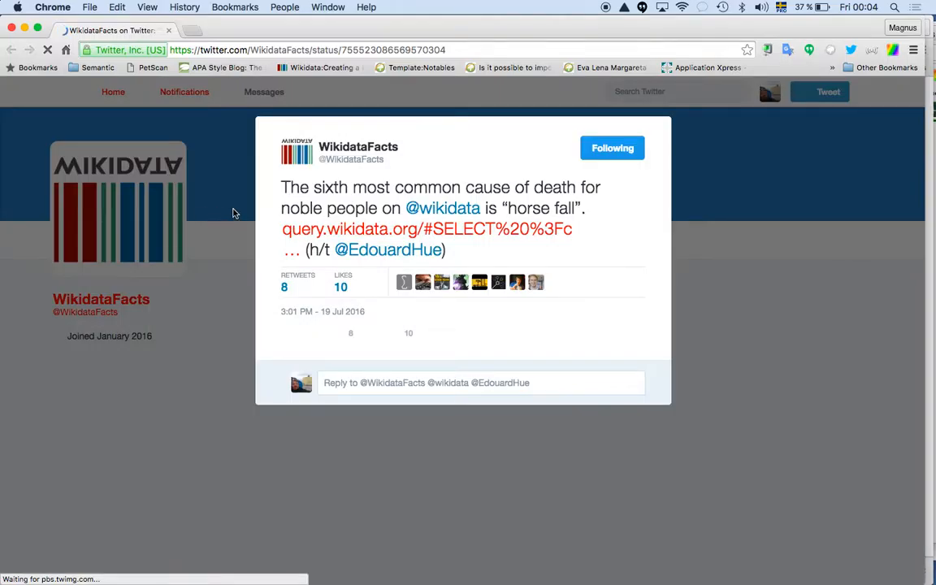
Open the Wikidata query linked in the tweet, run it, and look through the causes of death ranked by count.
click(405, 229)
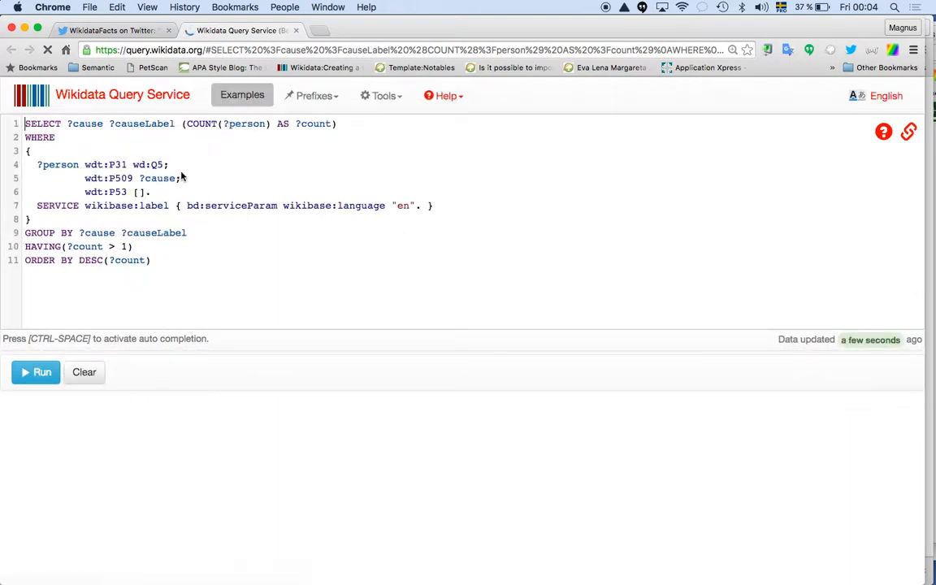
mouse_move(126, 179)
mouse_move(157, 162)
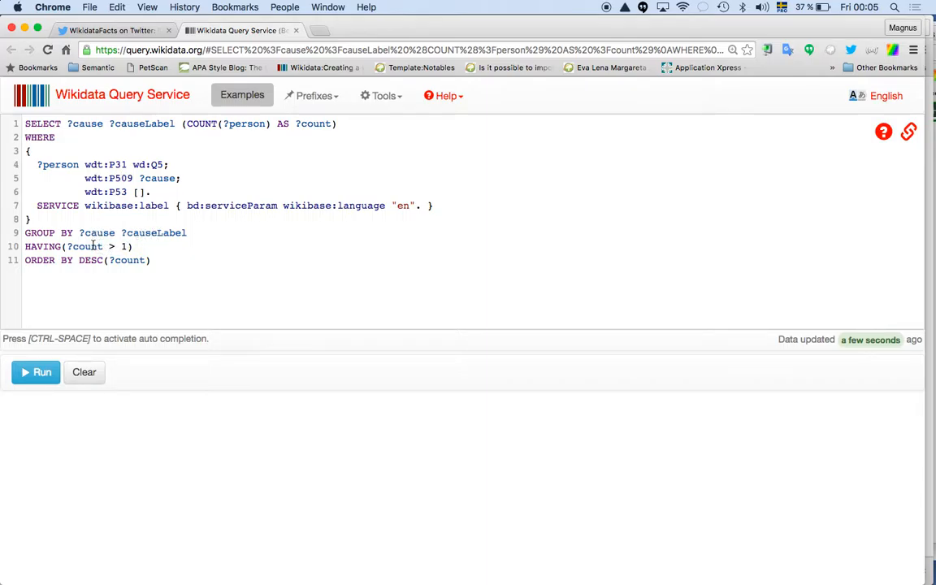
click(39, 372)
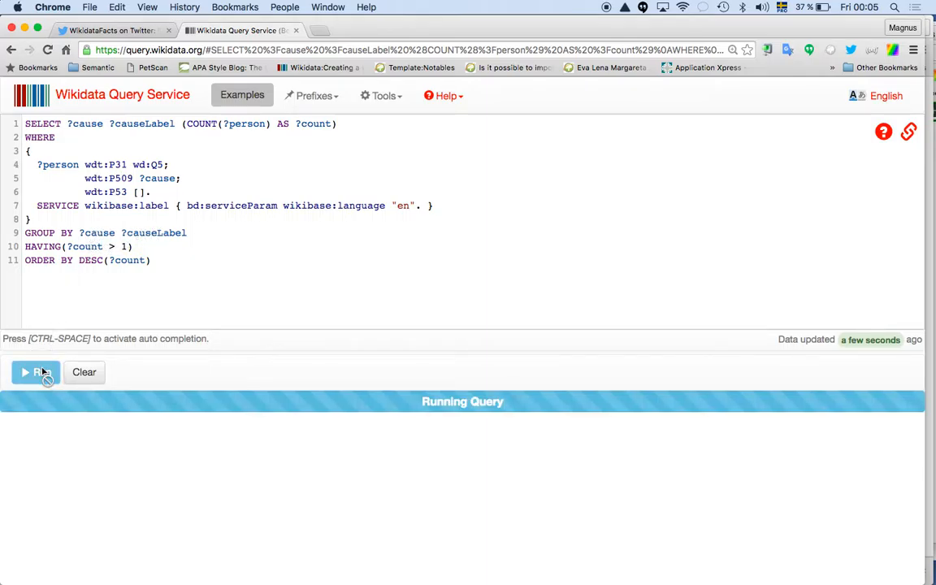
scroll(150, 391, down, 5)
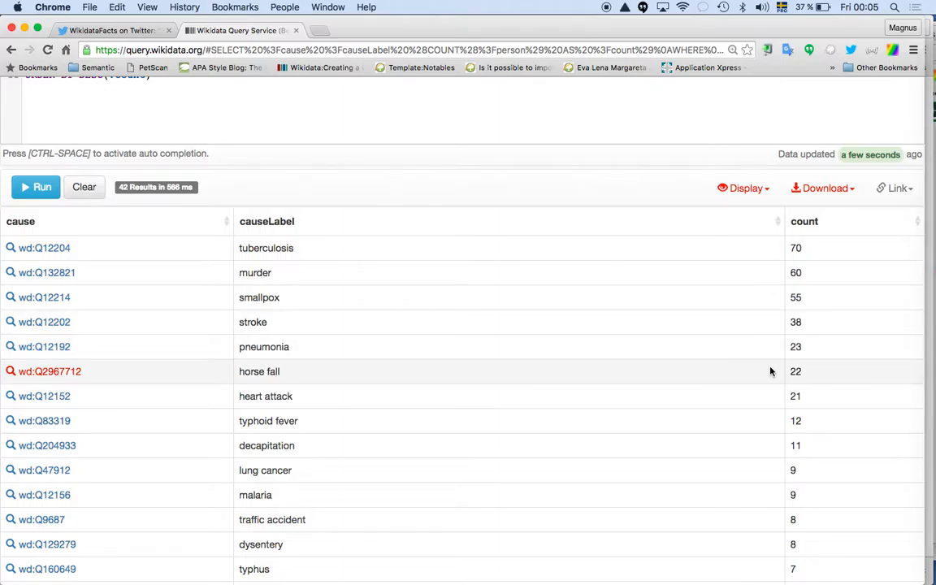
scroll(771, 371, down, 15)
scroll(771, 372, up, 10)
scroll(771, 371, up, 10)
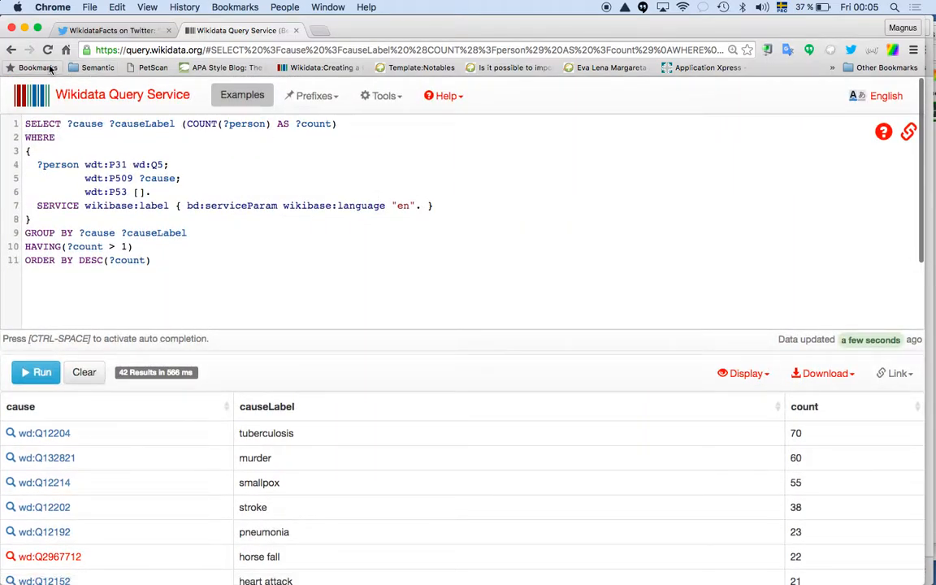
Return to the blog from the tweet and go through the results of the Longest Running Noble families Query with the 500-year limit.
click(295, 31)
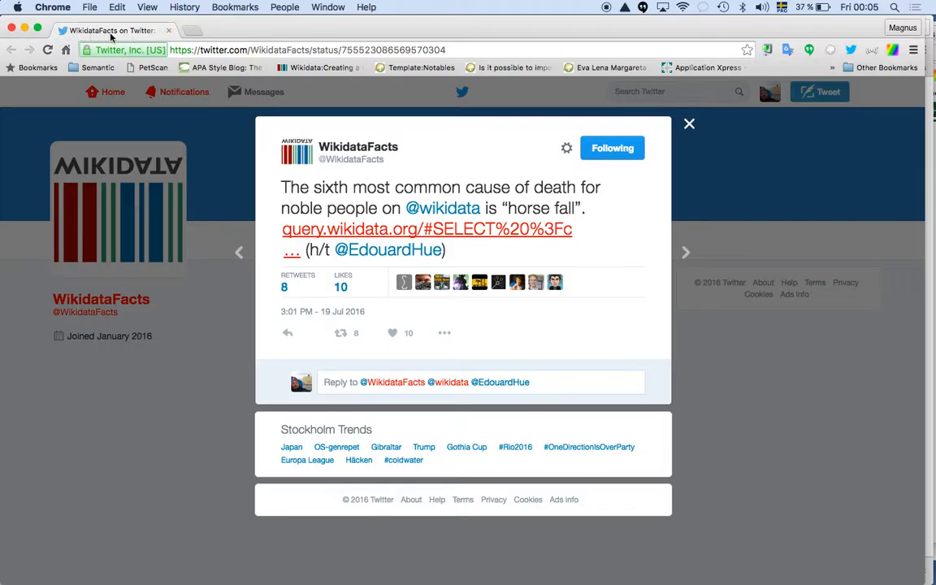
click(168, 30)
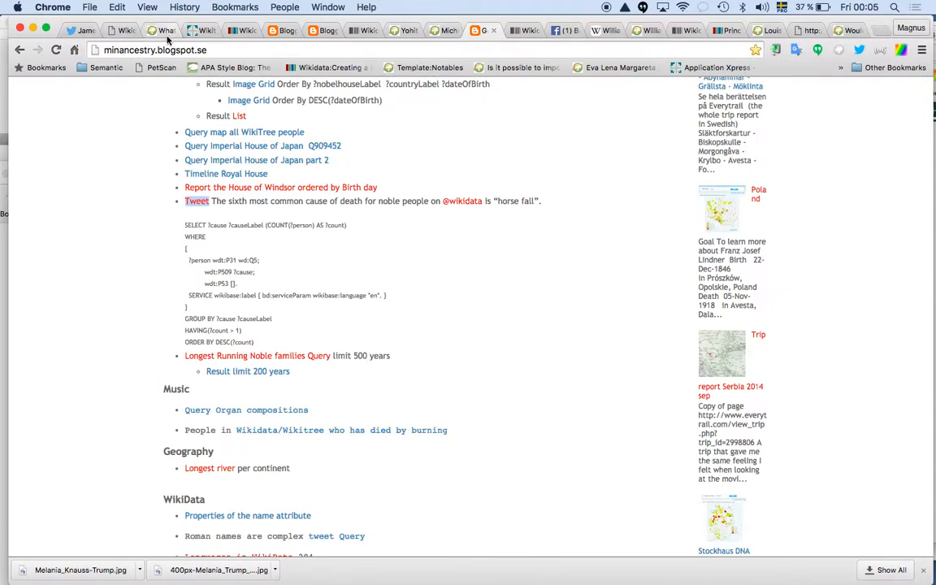
scroll(212, 220, down, 3)
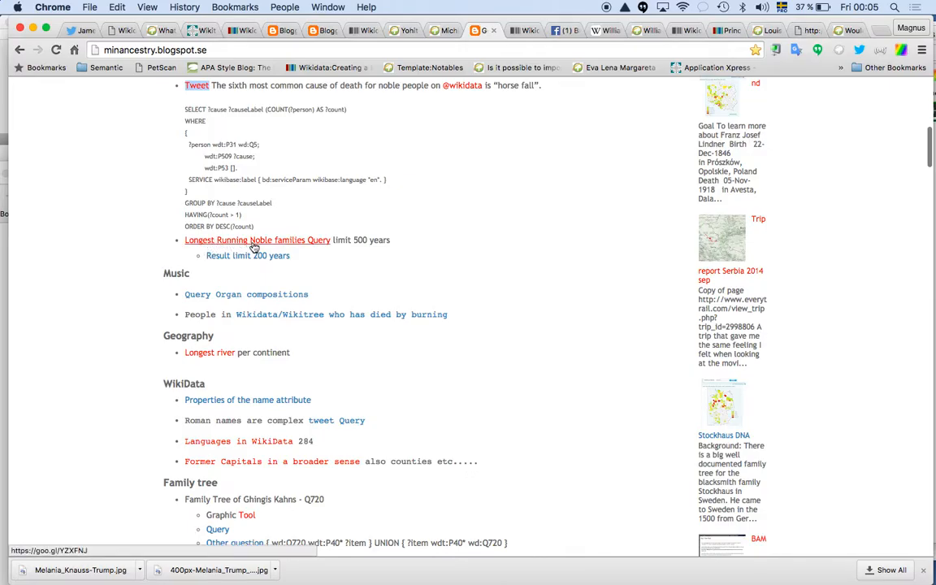
click(298, 243)
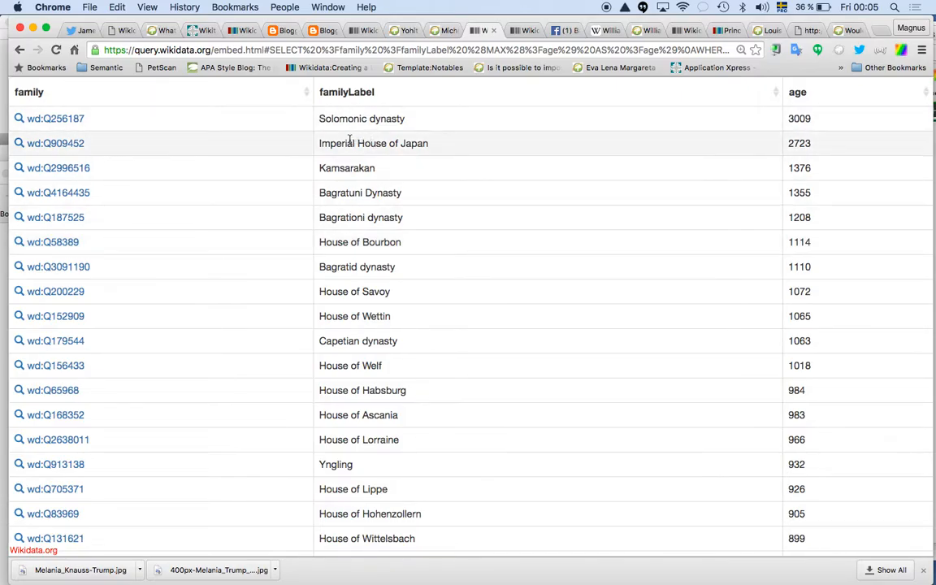
scroll(336, 286, down, 5)
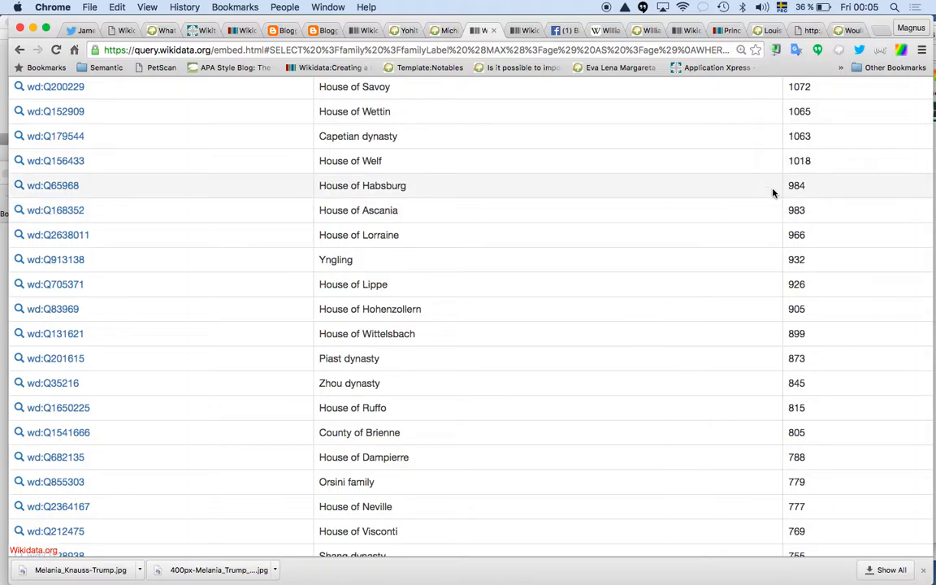
scroll(717, 259, down, 10)
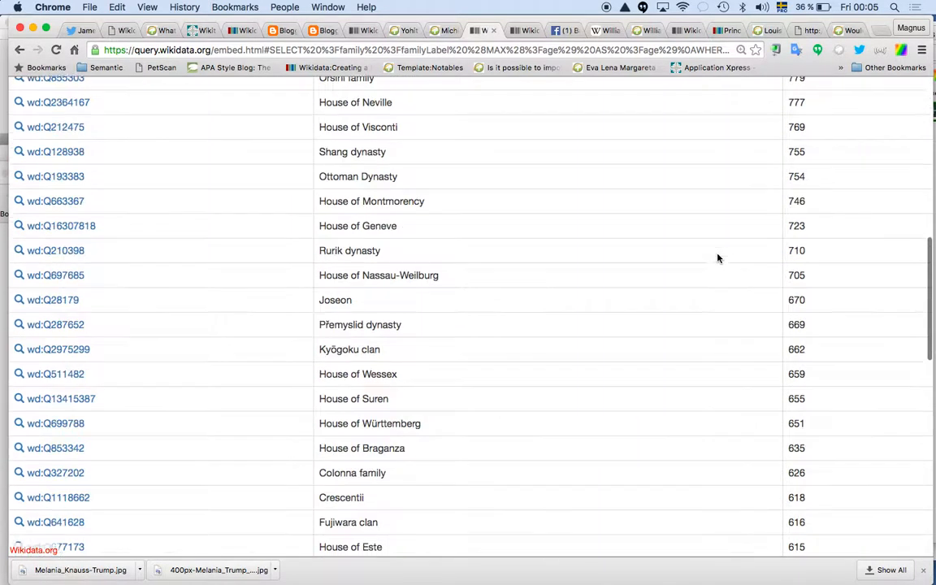
scroll(718, 258, down, 10)
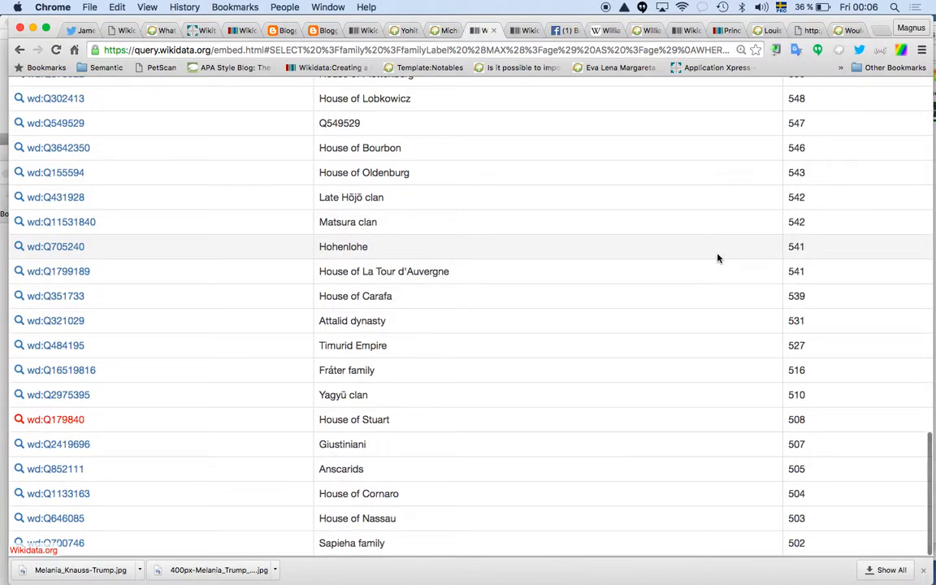
Open the blog's "Result limit 200 years" query, change its ordering to Desc(?age), run it, and look through the listed families.
click(20, 51)
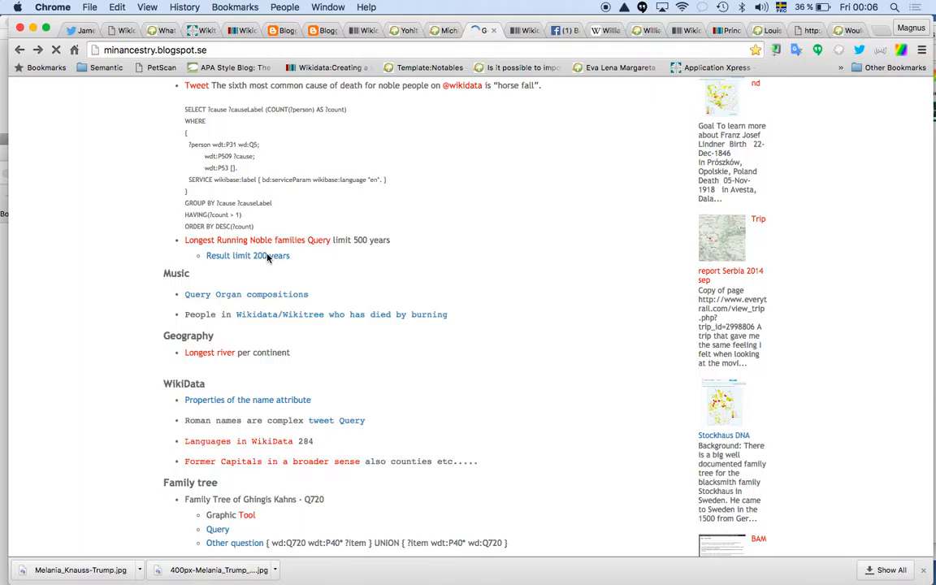
click(268, 257)
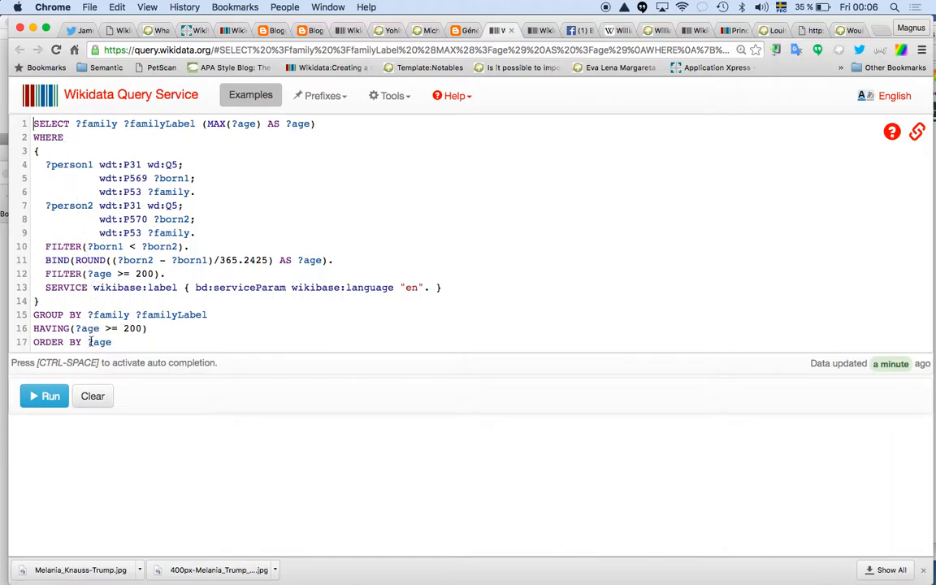
text(Desc(?age))
click(51, 396)
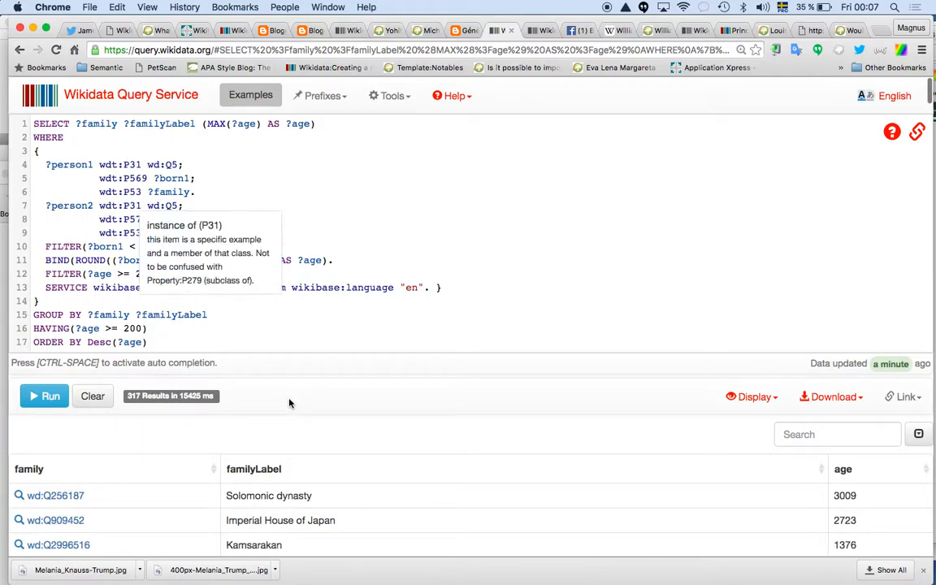
scroll(289, 401, down, 15)
scroll(289, 403, down, 20)
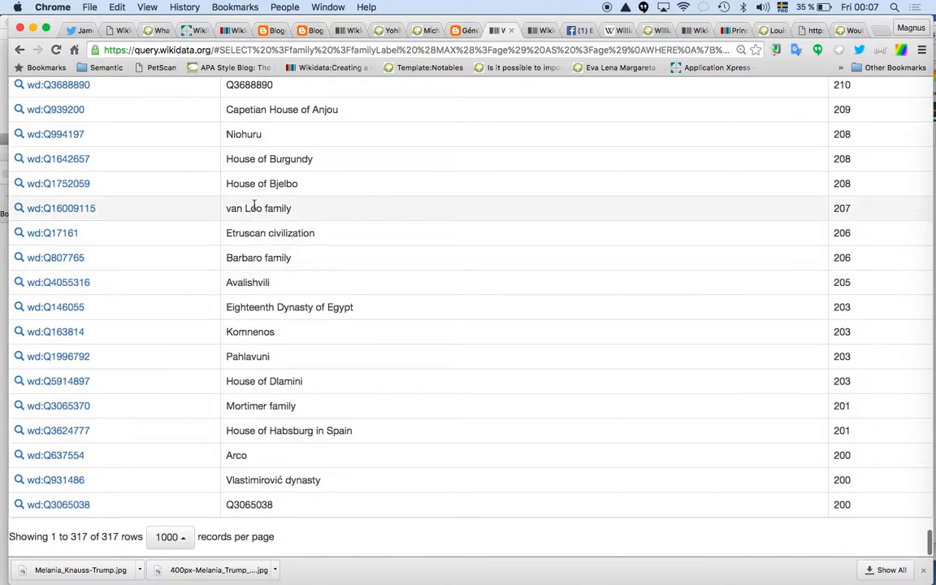
scroll(253, 183, up, 3)
scroll(258, 188, up, 3)
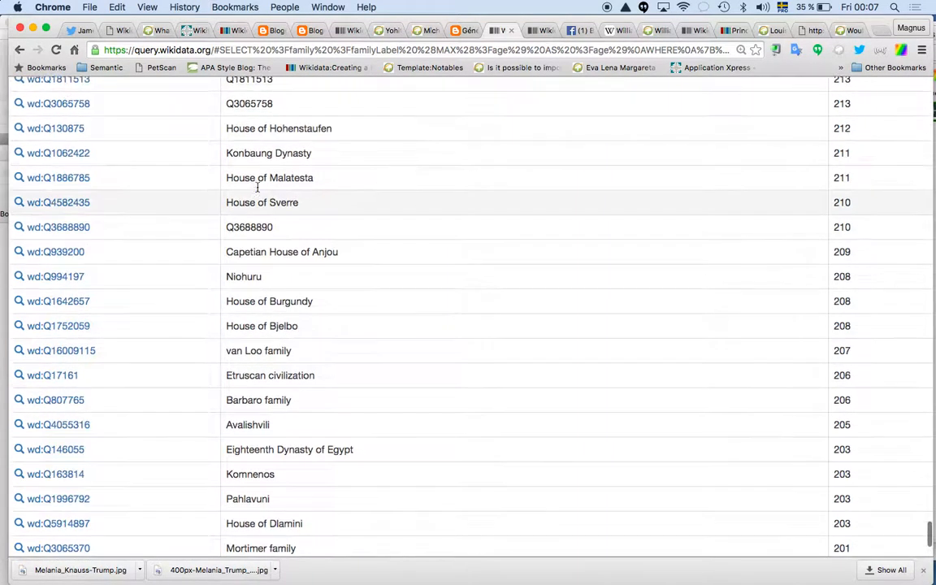